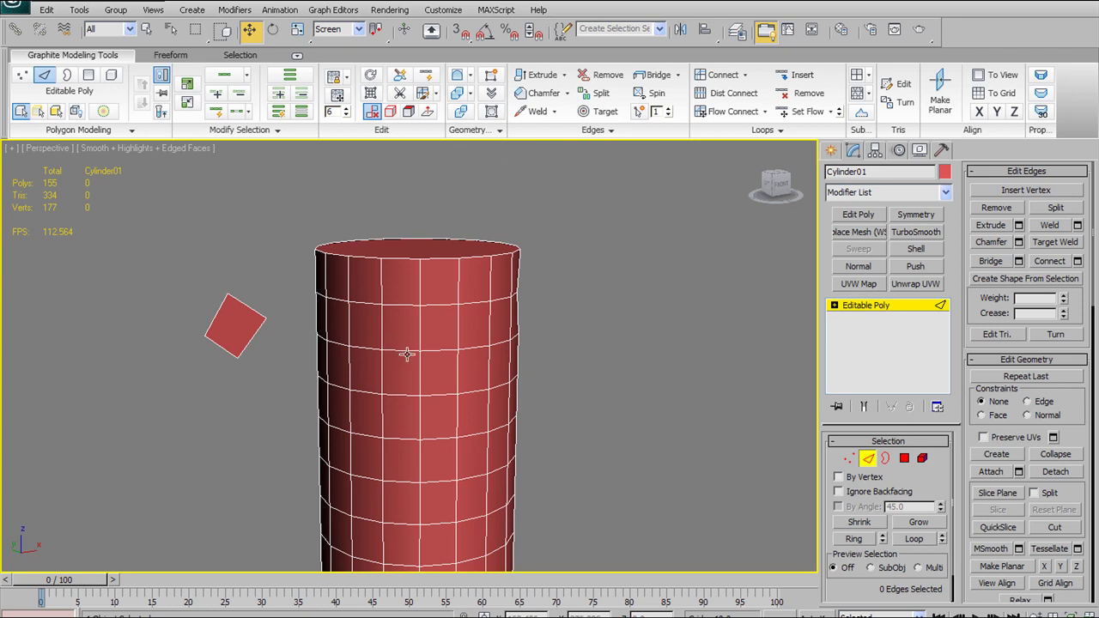
pyautogui.click(407, 352)
pyautogui.click(915, 539)
pyautogui.click(606, 130)
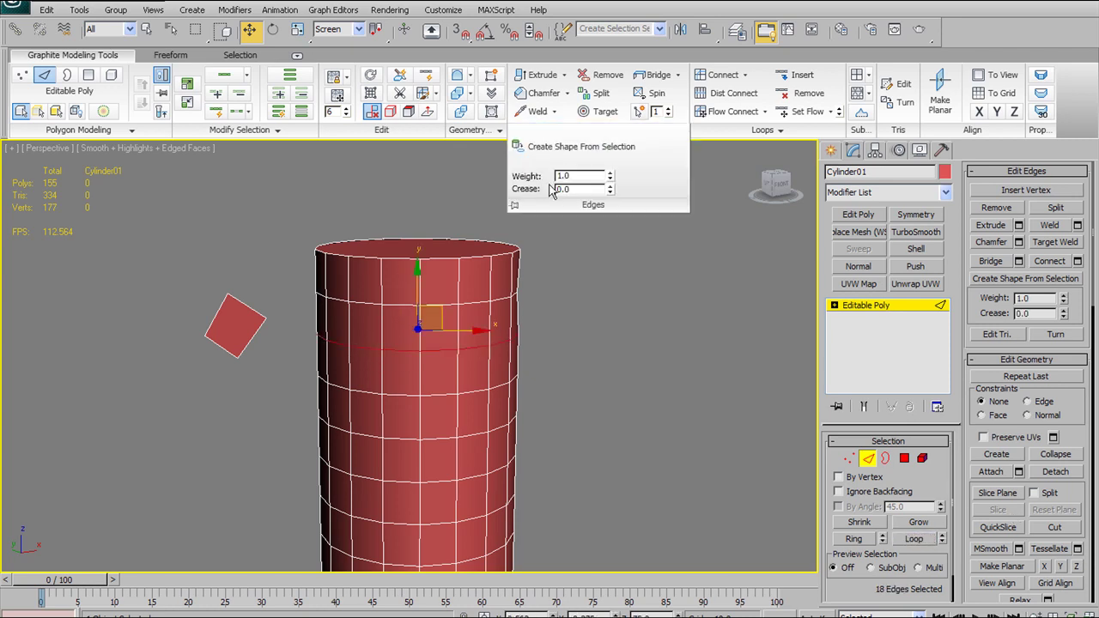
pyautogui.click(536, 345)
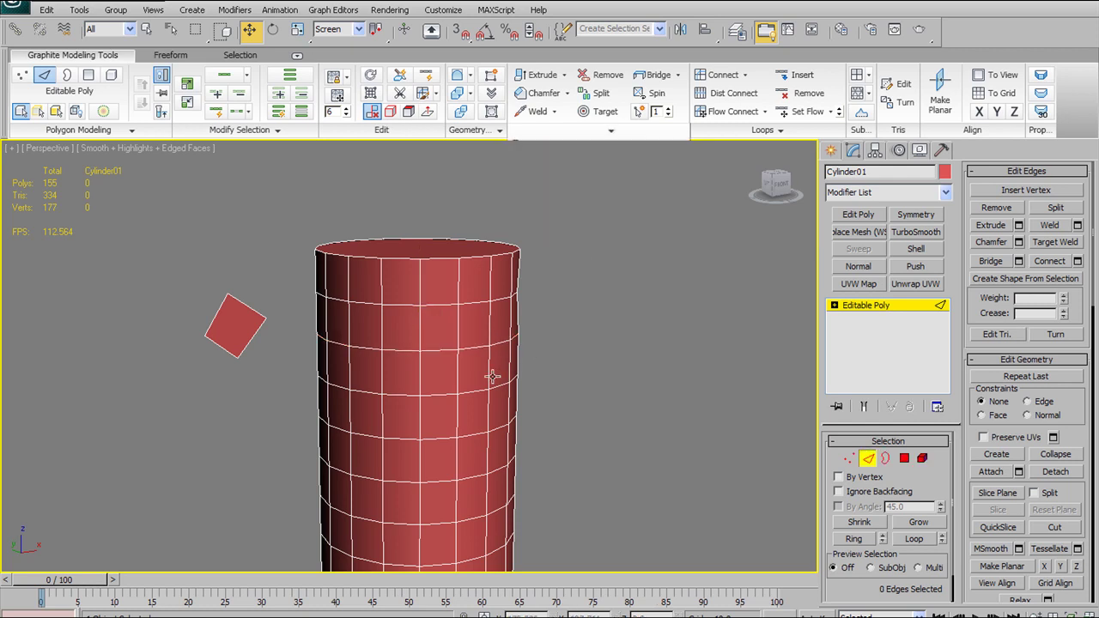
pyautogui.click(480, 391)
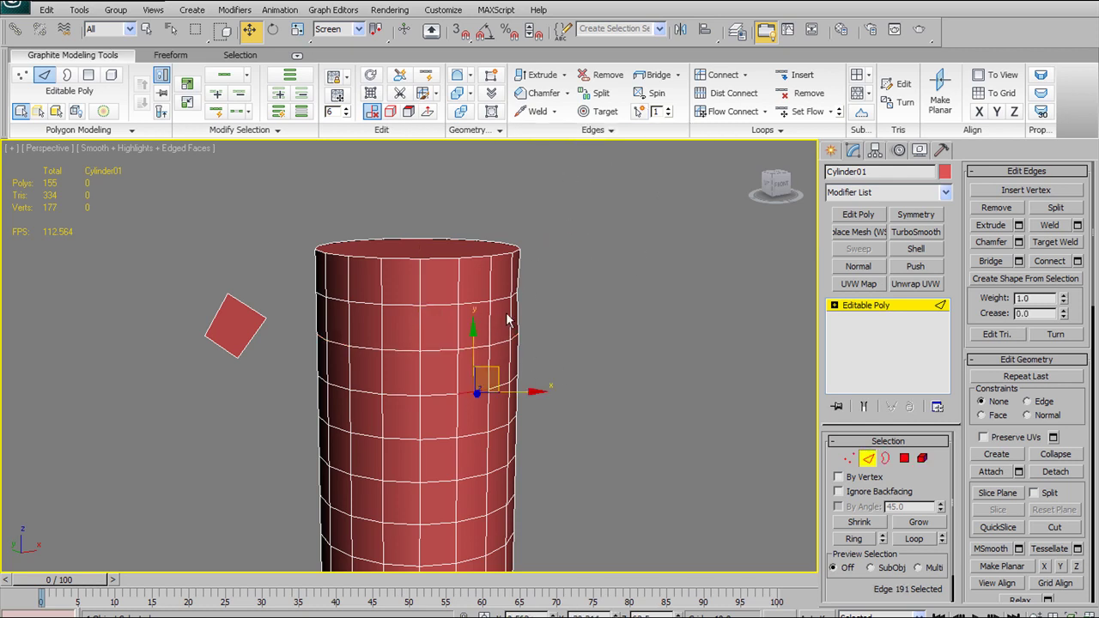
pyautogui.keyDown('alt'); pyautogui.moveTo(528, 347); pyautogui.dragTo(519, 324, button='middle'); pyautogui.keyUp('alt')
pyautogui.keyDown('alt'); pyautogui.moveTo(442, 383); pyautogui.dragTo(498, 258, button='middle'); pyautogui.keyUp('alt')
pyautogui.keyDown('alt'); pyautogui.moveTo(493, 375); pyautogui.dragTo(496, 353, button='middle'); pyautogui.keyUp('alt')
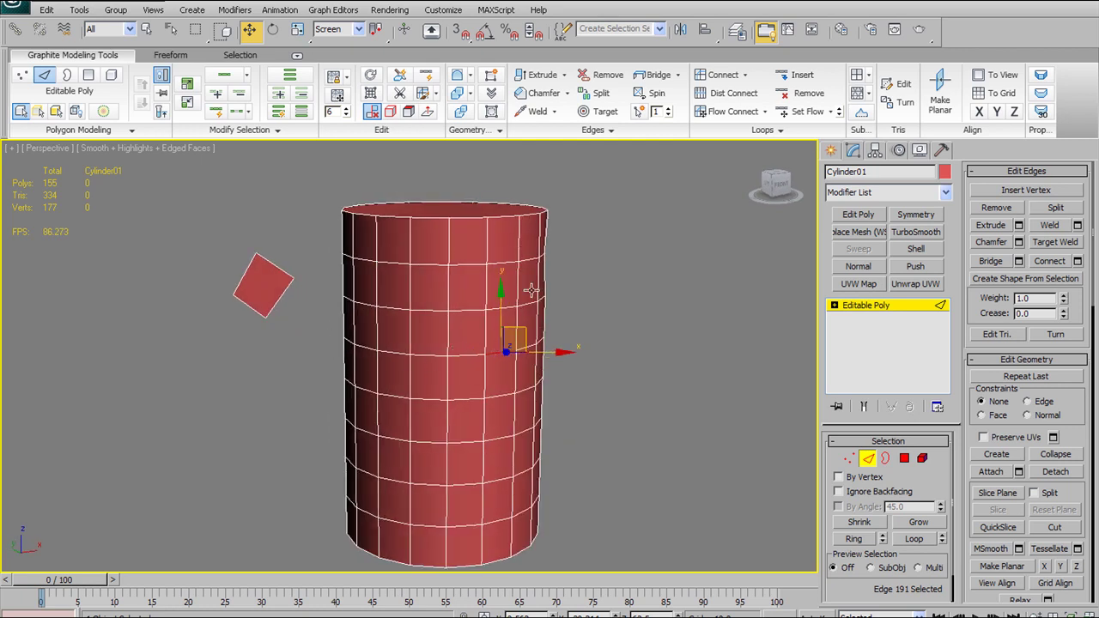
pyautogui.keyDown('alt'); pyautogui.moveTo(451, 355); pyautogui.dragTo(457, 386, button='middle'); pyautogui.keyUp('alt')
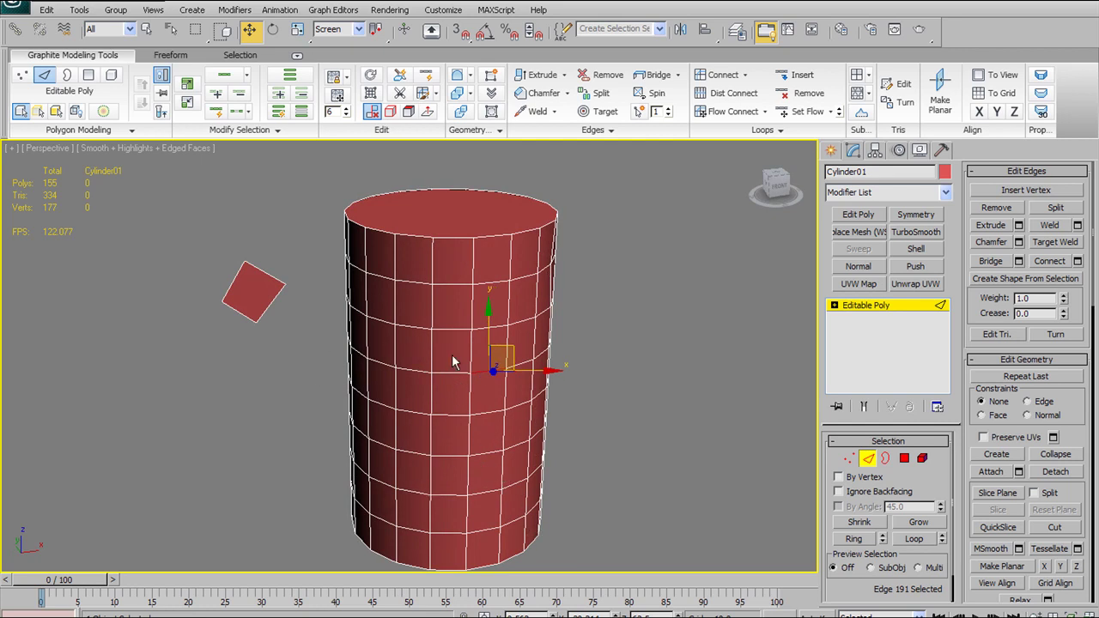
# Step: Create a smooth shape from the horizontal edge loop around the middle of the cylinder and leave edge editing
pyautogui.click(448, 375)
pyautogui.keyDown('alt'); pyautogui.moveTo(553, 431); pyautogui.dragTo(551, 431, button='middle'); pyautogui.keyUp('alt')
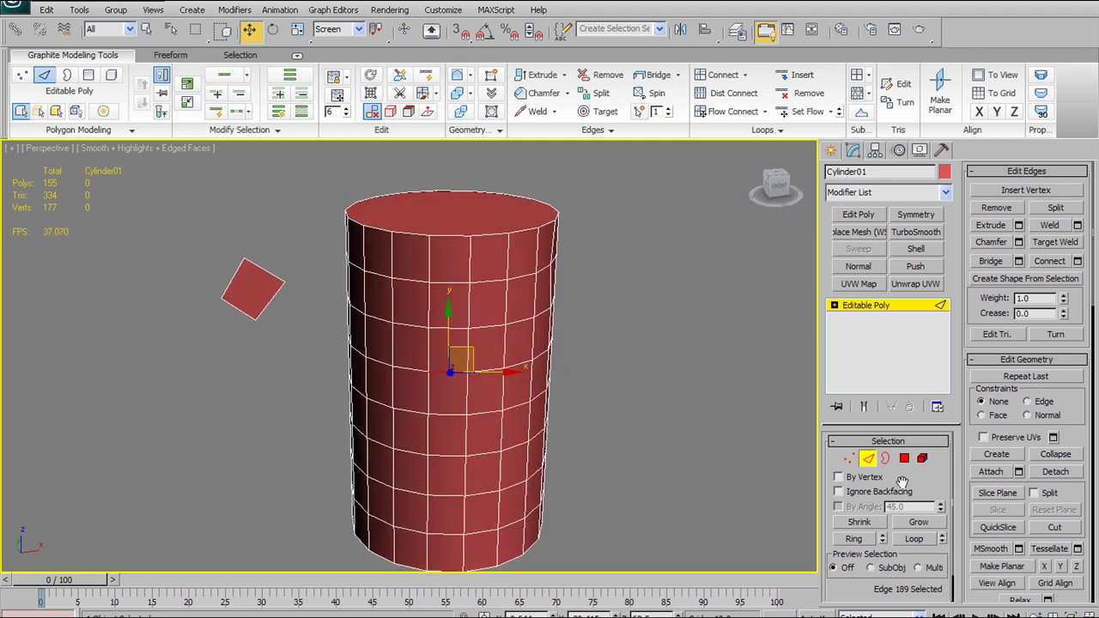
pyautogui.click(918, 536)
pyautogui.keyDown('alt'); pyautogui.moveTo(649, 420); pyautogui.dragTo(612, 369, button='middle'); pyautogui.keyUp('alt')
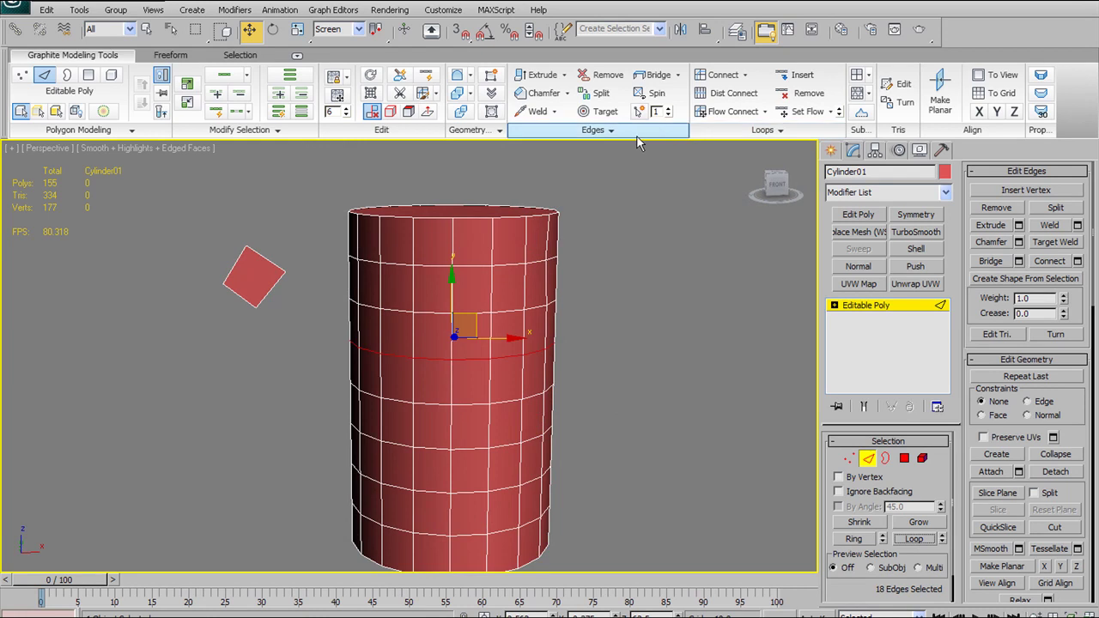
pyautogui.click(627, 135)
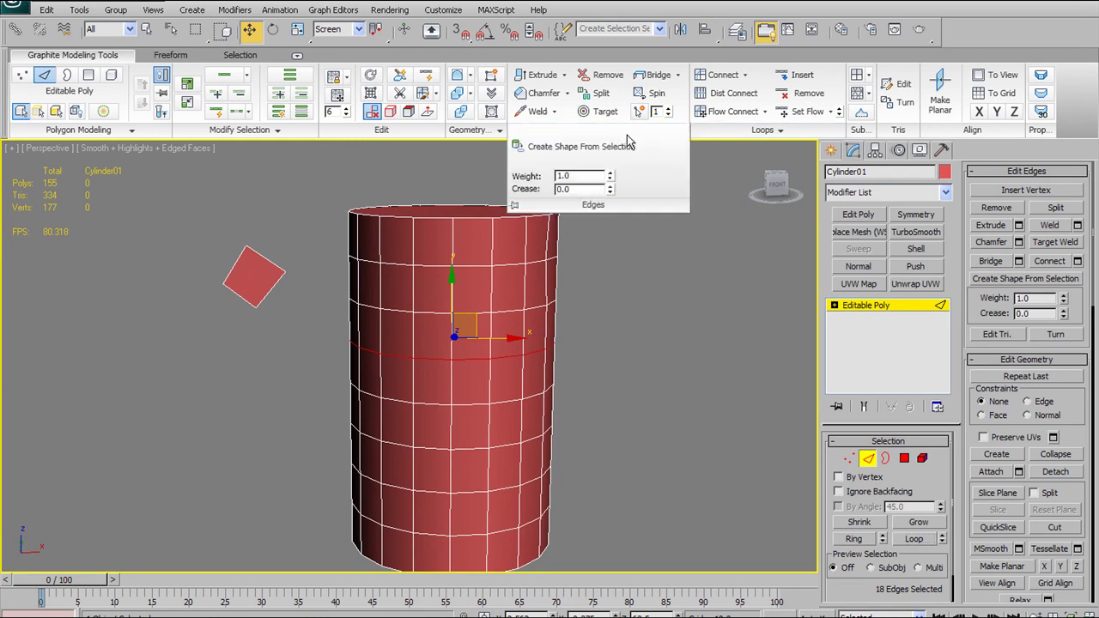
pyautogui.click(567, 146)
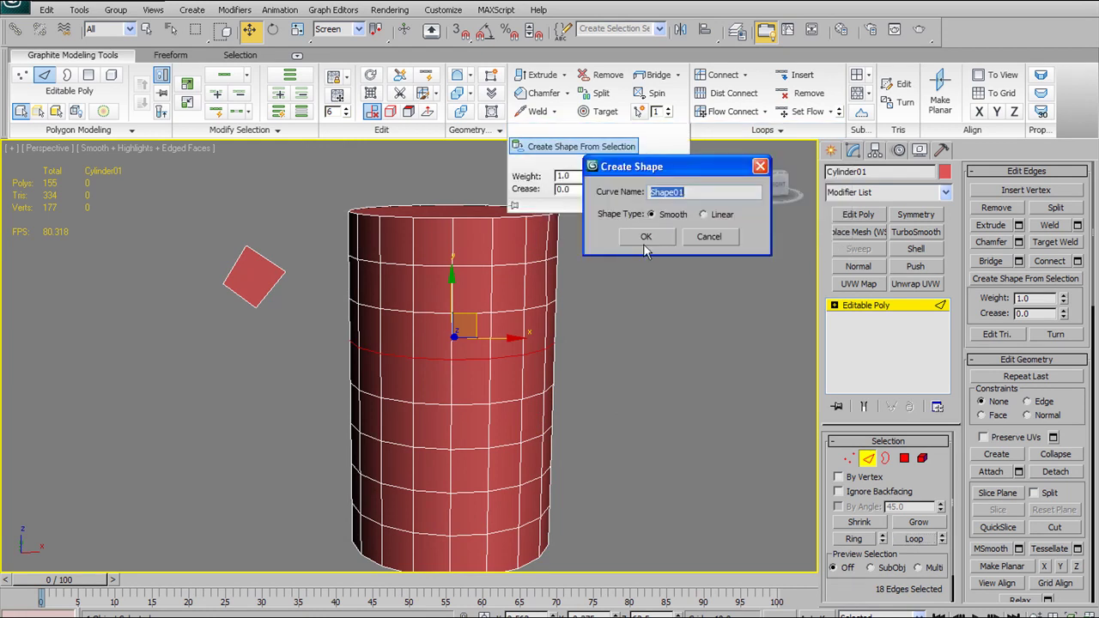
pyautogui.click(646, 237)
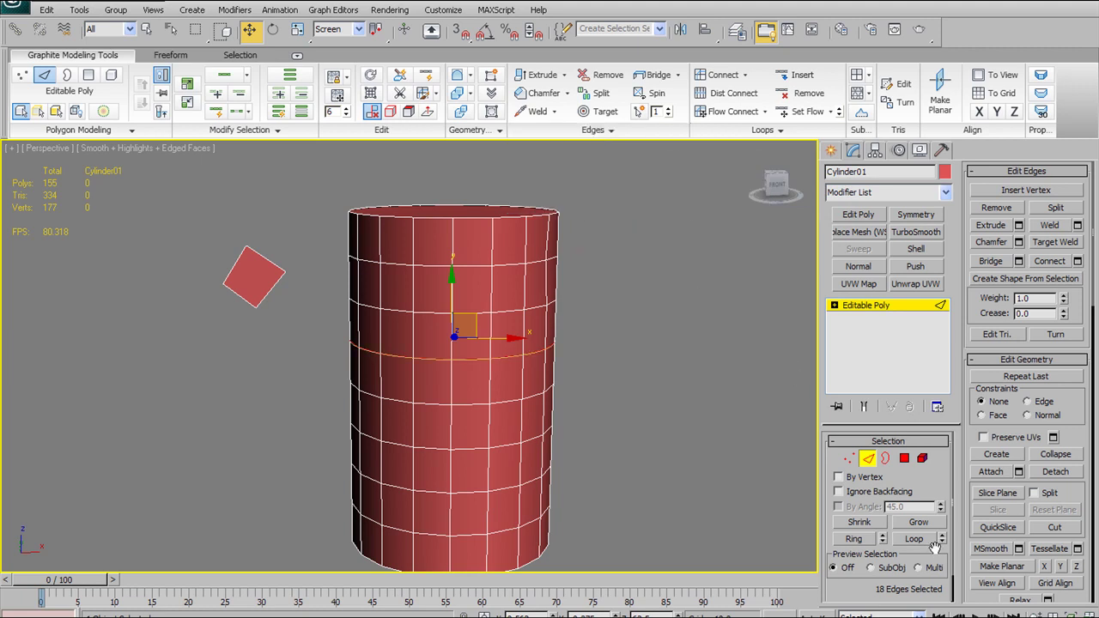
pyautogui.click(869, 458)
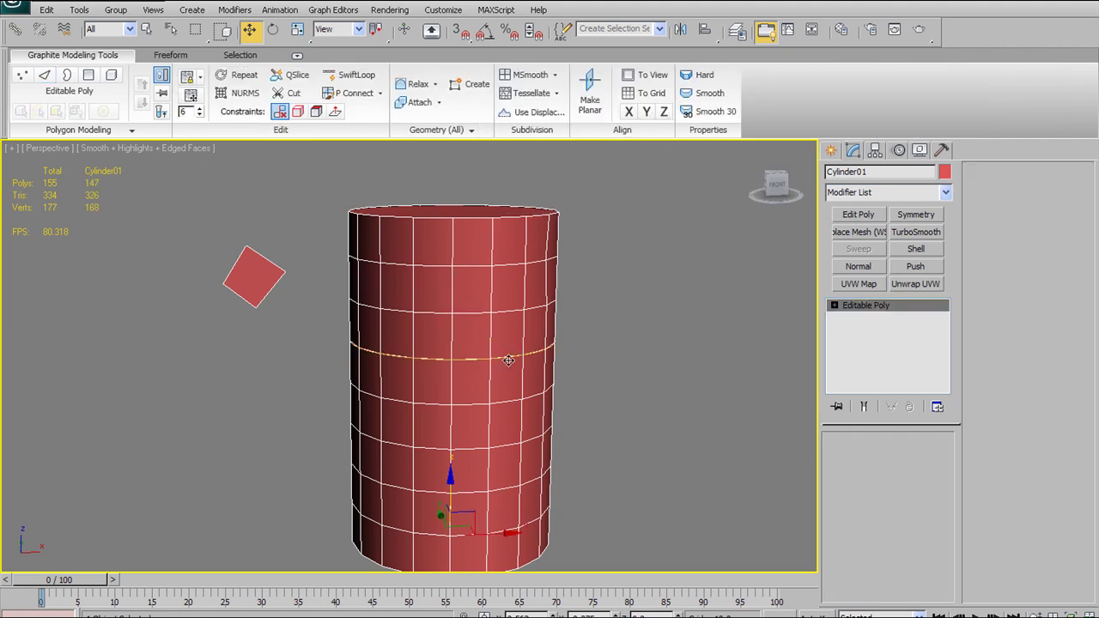
# Step: Move the extracted ring shape straight up along Z until it sits above the cylinder's top, and deselect it
pyautogui.click(508, 360)
pyautogui.moveTo(463, 491); pyautogui.dragTo(461, 385)
pyautogui.hotkey('ctrl', 'z')
pyautogui.hotkey('ctrl', 'z')
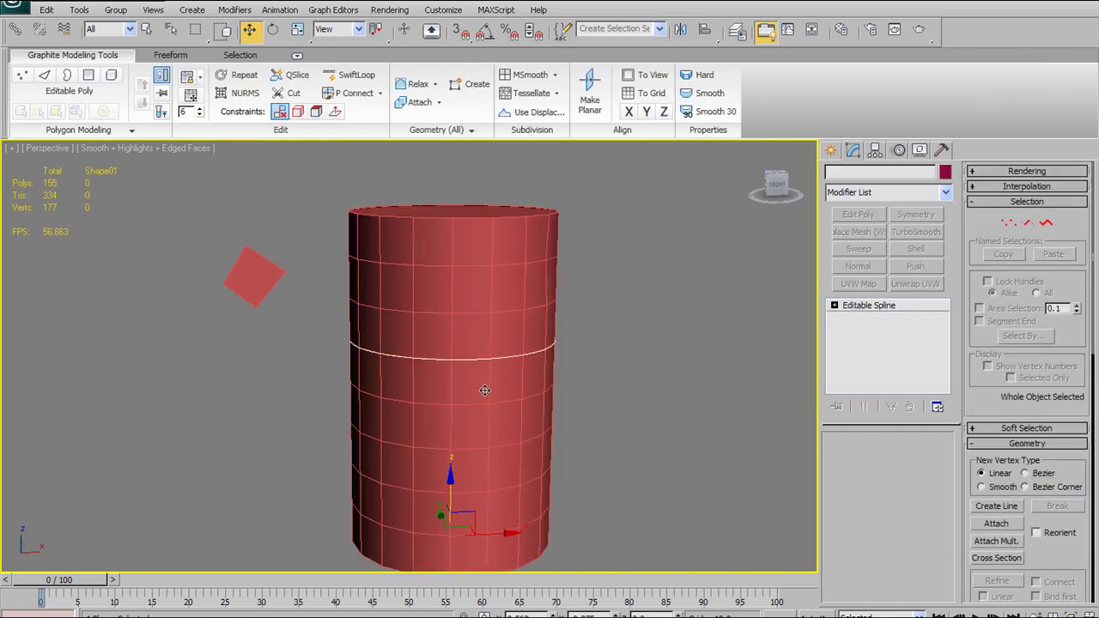
pyautogui.moveTo(449, 479); pyautogui.dragTo(476, 335)
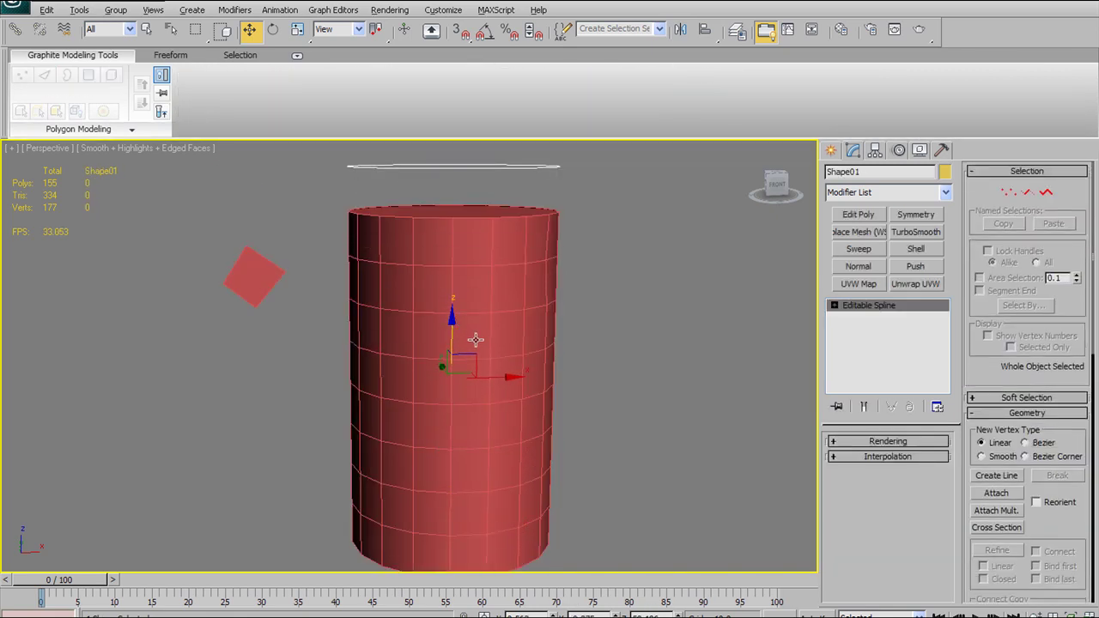
pyautogui.keyDown('alt'); pyautogui.moveTo(477, 334); pyautogui.dragTo(515, 399, button='middle'); pyautogui.keyUp('alt')
pyautogui.click(634, 289)
pyautogui.moveTo(634, 290); pyautogui.dragTo(660, 426, button='middle')
pyautogui.keyDown('alt'); pyautogui.moveTo(660, 426); pyautogui.dragTo(638, 345, button='middle'); pyautogui.keyUp('alt')
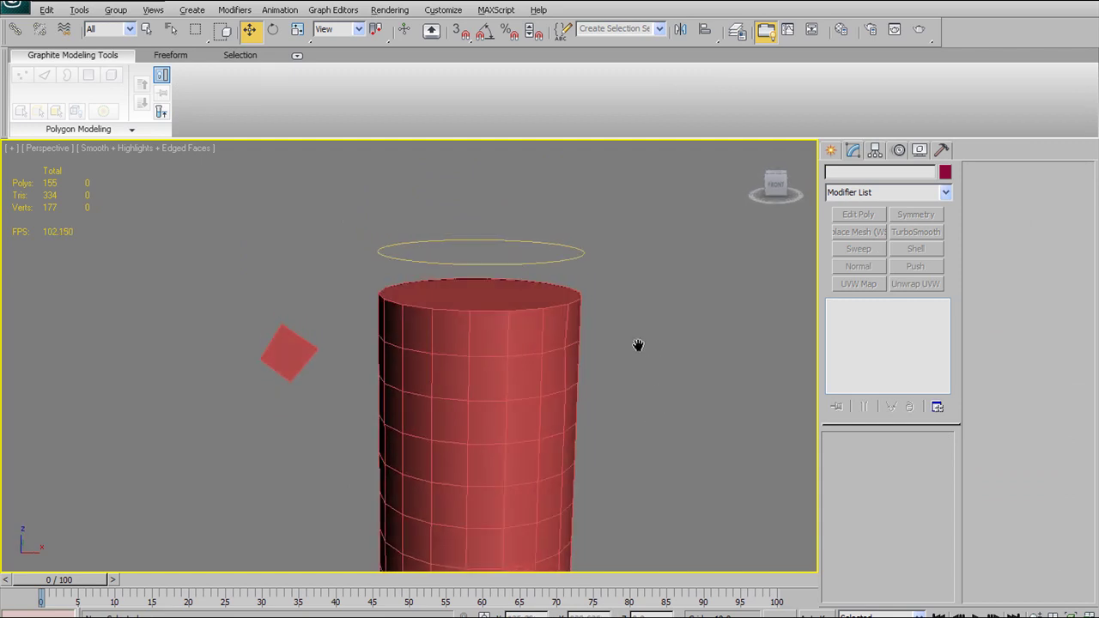
# Step: Delete the extracted ring shape above the cylinder
pyautogui.click(537, 248)
pyautogui.keyDown('alt'); pyautogui.moveTo(453, 311); pyautogui.dragTo(474, 384, button='middle'); pyautogui.keyUp('alt')
pyautogui.click(538, 391)
pyautogui.moveTo(563, 426); pyautogui.dragTo(556, 405, button='middle')
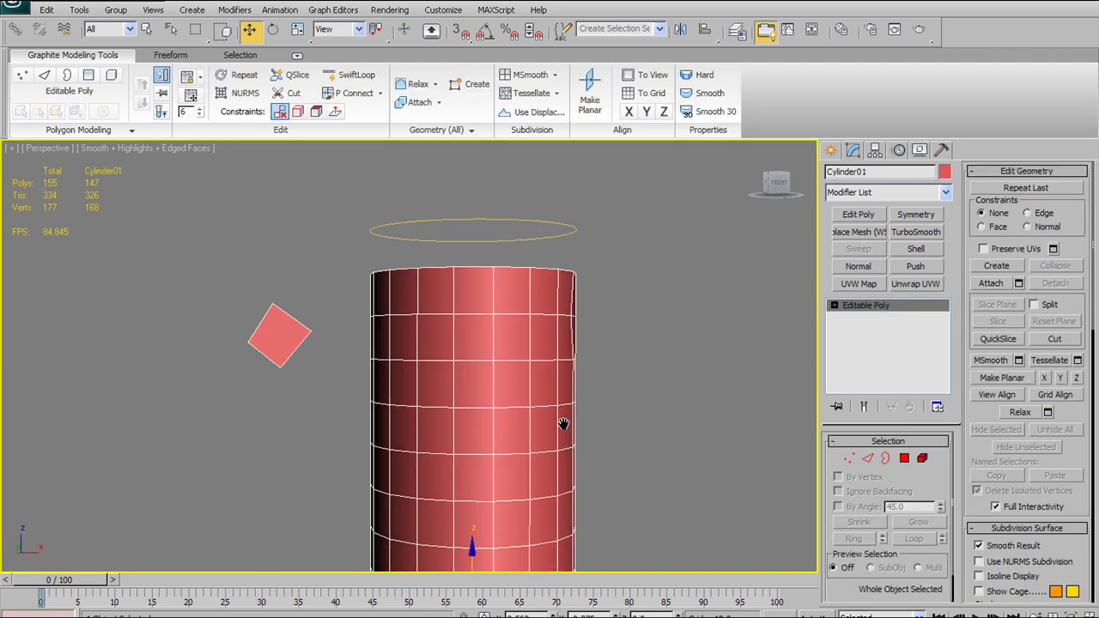
pyautogui.click(570, 228)
pyautogui.press('Delete')
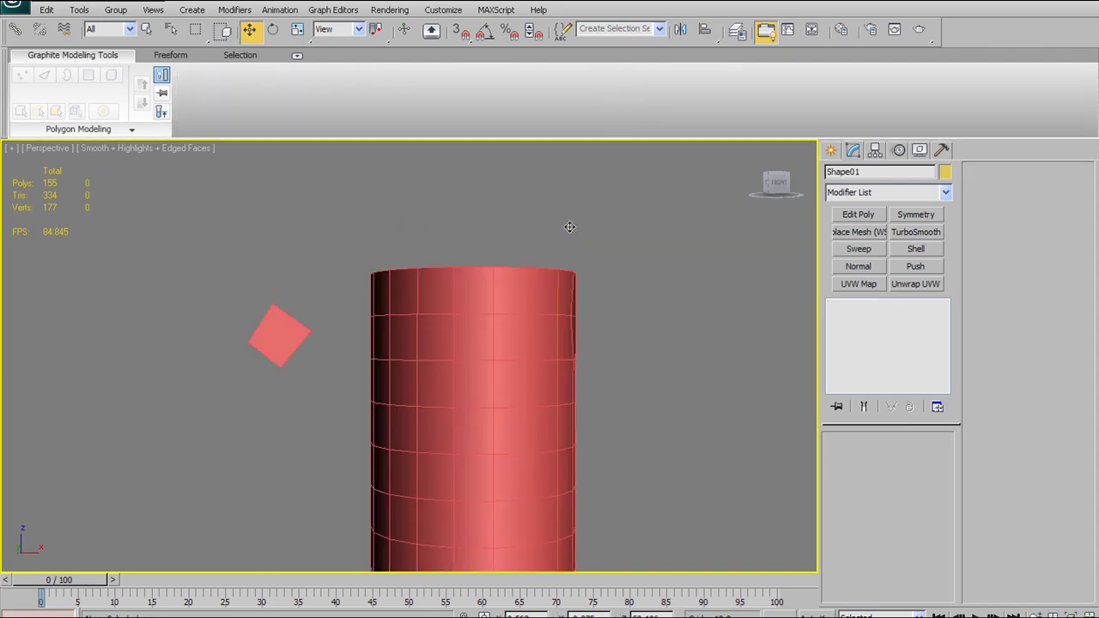
# Step: Select the cylinder and return to editing it at edge level
pyautogui.click(473, 297)
pyautogui.moveTo(494, 365); pyautogui.dragTo(484, 307, button='middle')
pyautogui.scroll(-3, 484, 307)
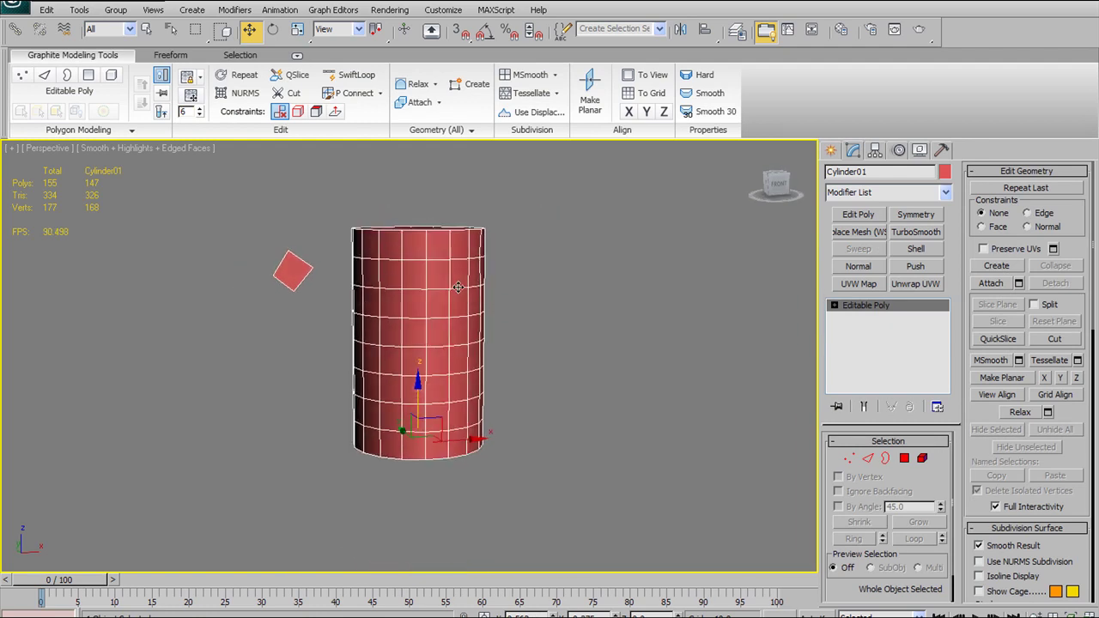
pyautogui.scroll(4, 459, 300)
pyautogui.moveTo(481, 231); pyautogui.dragTo(490, 271, button='middle')
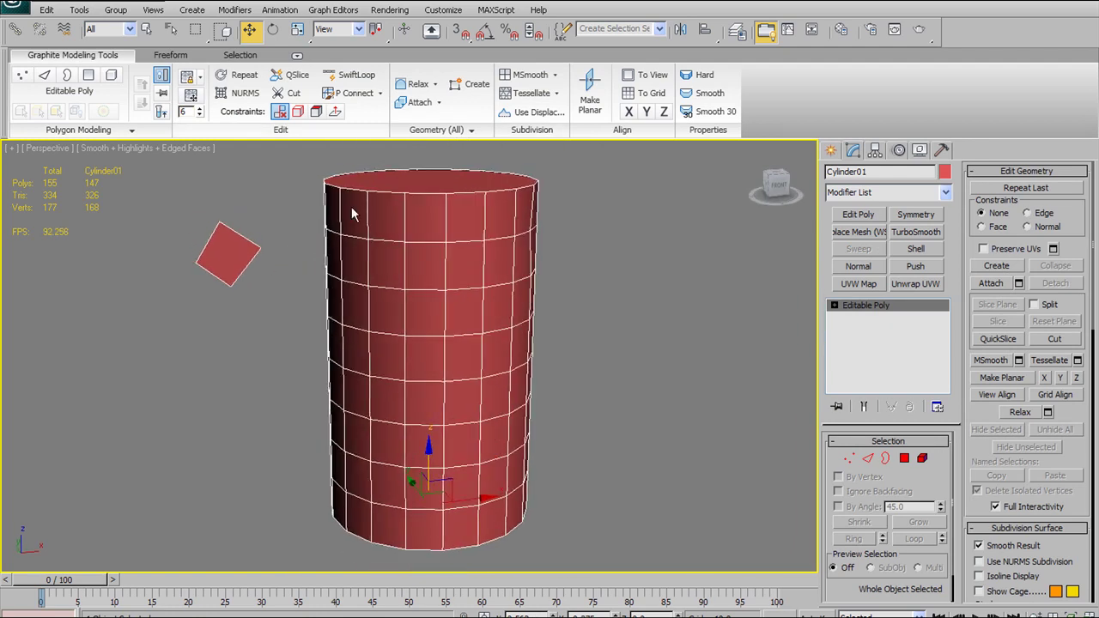
pyautogui.click(869, 461)
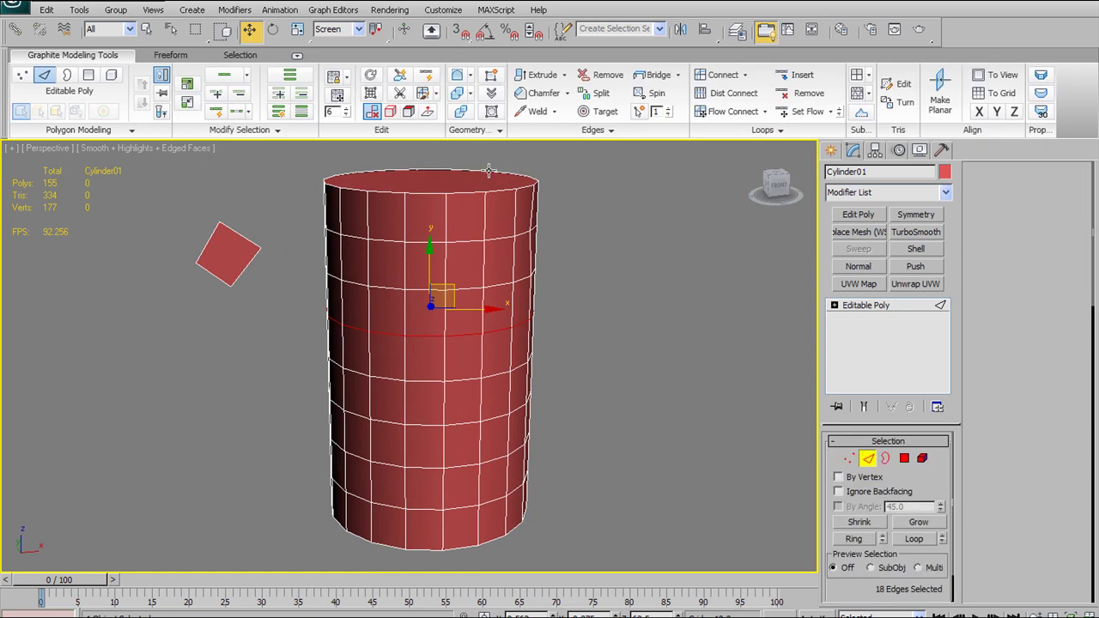
pyautogui.click(610, 132)
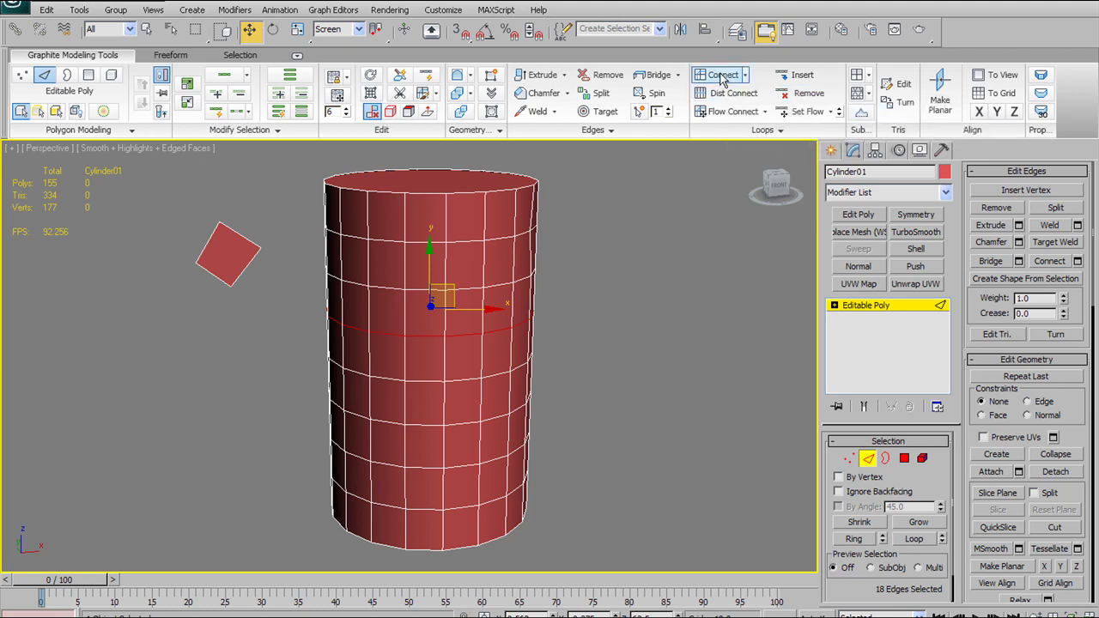
# Step: Select the top four stacked horizontal edges in one front column of the cylinder, starting at the rim
pyautogui.moveTo(592, 288); pyautogui.dragTo(561, 316, button='middle')
pyautogui.click(465, 234)
pyautogui.keyDown('alt'); pyautogui.moveTo(614, 345); pyautogui.dragTo(532, 335, button='middle'); pyautogui.keyUp('alt')
pyautogui.click(448, 208)
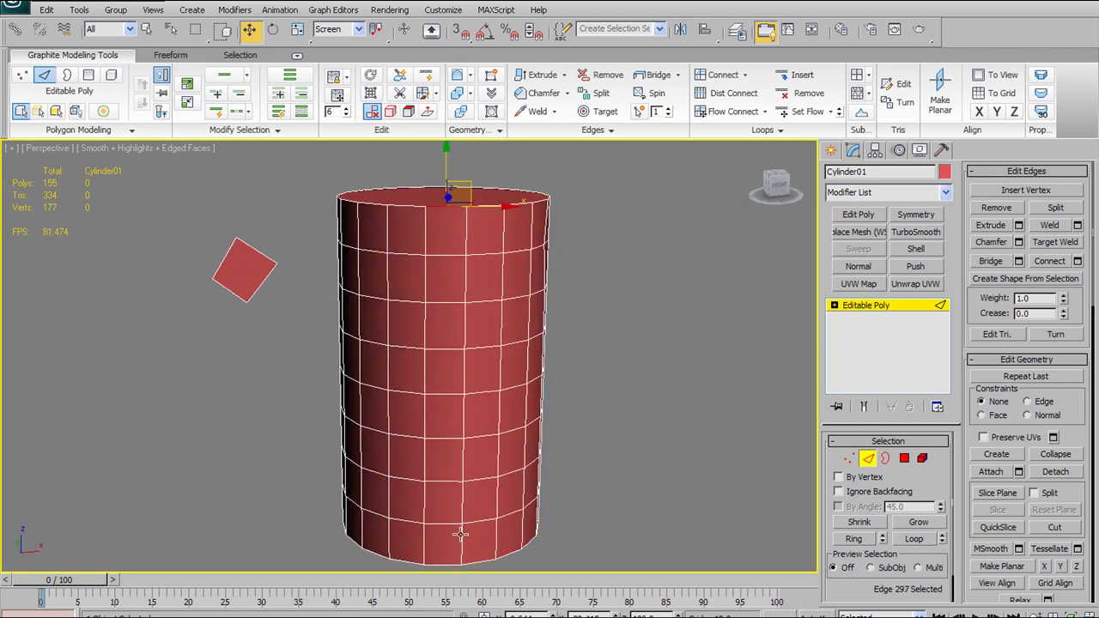
pyautogui.keyDown('ctrl'); pyautogui.click(452, 256); pyautogui.keyUp('ctrl')
pyautogui.keyDown('ctrl'); pyautogui.click(453, 310); pyautogui.keyUp('ctrl')
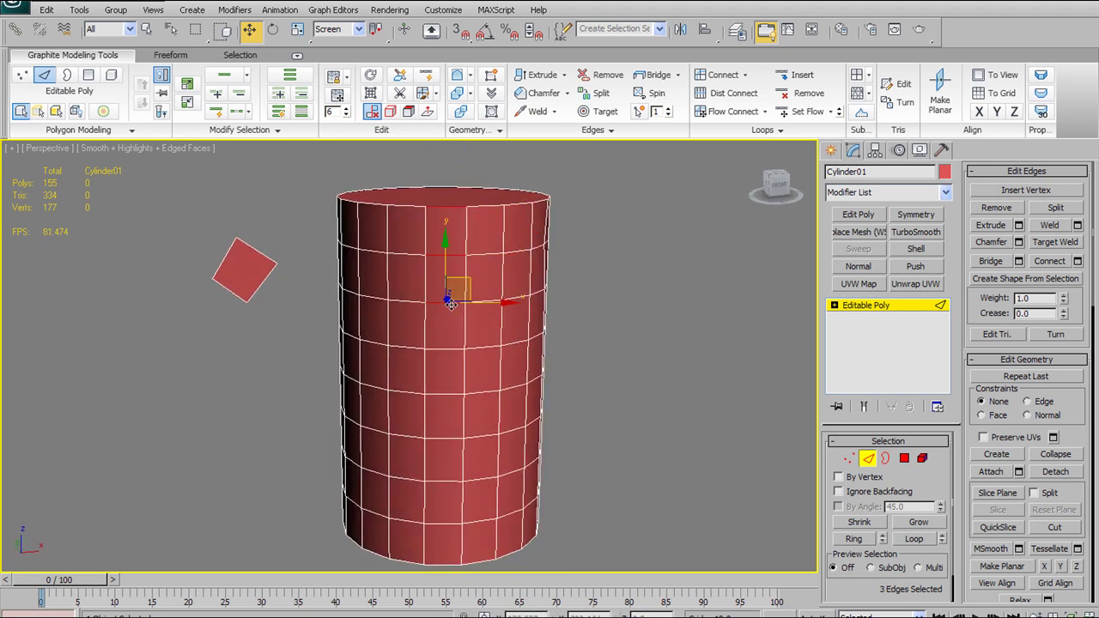
pyautogui.keyDown('ctrl'); pyautogui.click(453, 346); pyautogui.keyUp('ctrl')
# Step: Preview connecting the four selected edges with 4 segments in the Connect Edges settings
pyautogui.keyDown('shift'); pyautogui.click(722, 75); pyautogui.keyUp('shift')
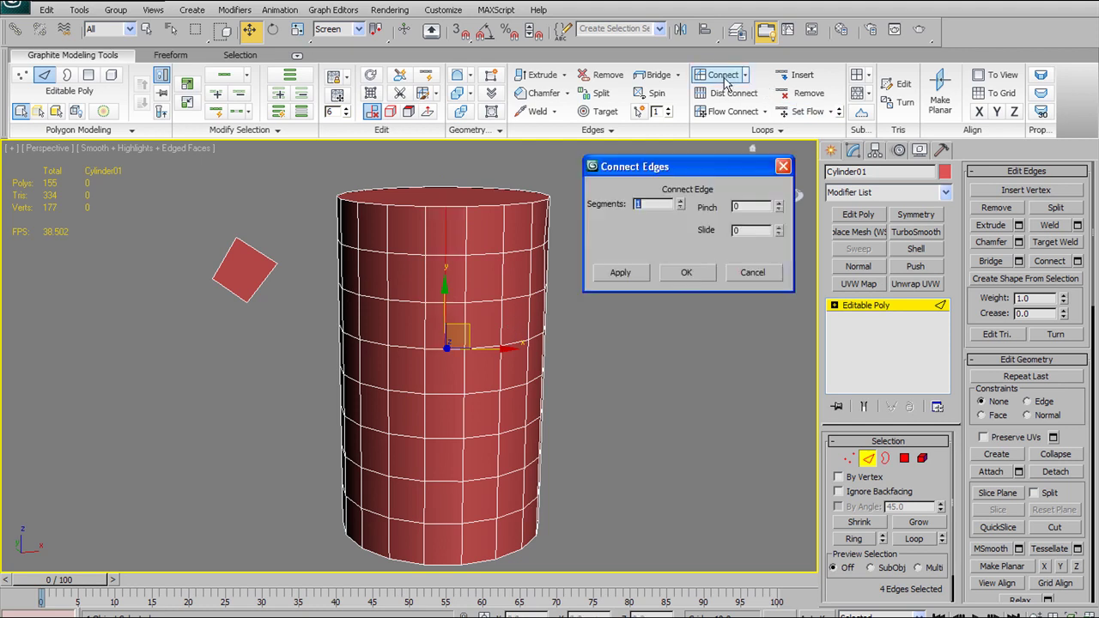
pyautogui.moveTo(712, 176); pyautogui.dragTo(726, 194)
pyautogui.moveTo(529, 268); pyautogui.dragTo(433, 269, button='middle')
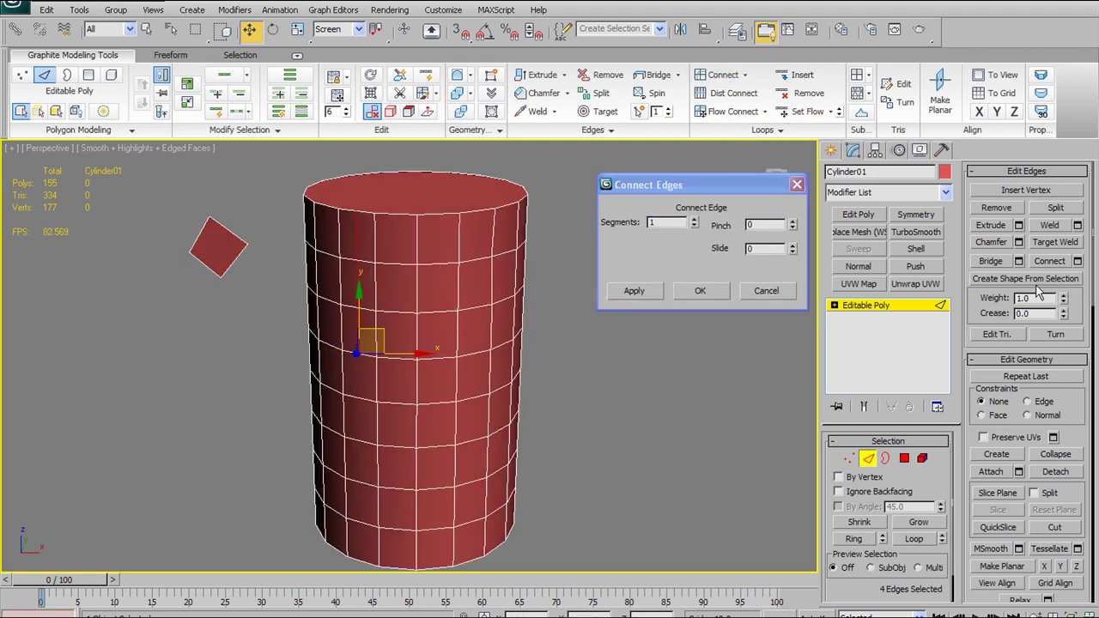
pyautogui.click(695, 220)
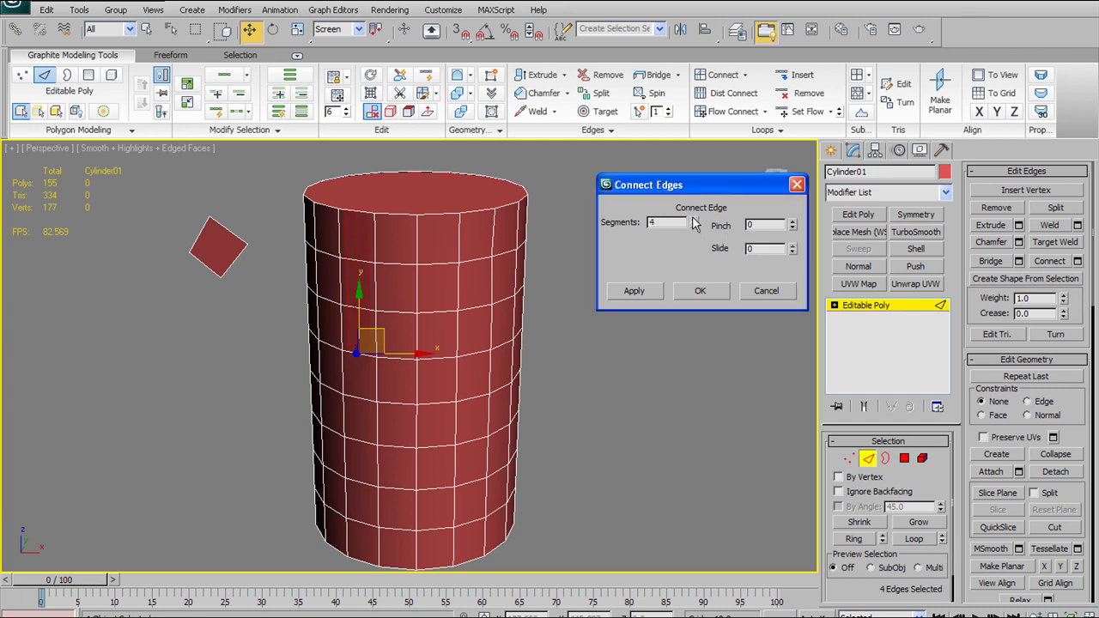
pyautogui.keyDown('alt'); pyautogui.moveTo(408, 325); pyautogui.dragTo(392, 199, button='middle'); pyautogui.keyUp('alt')
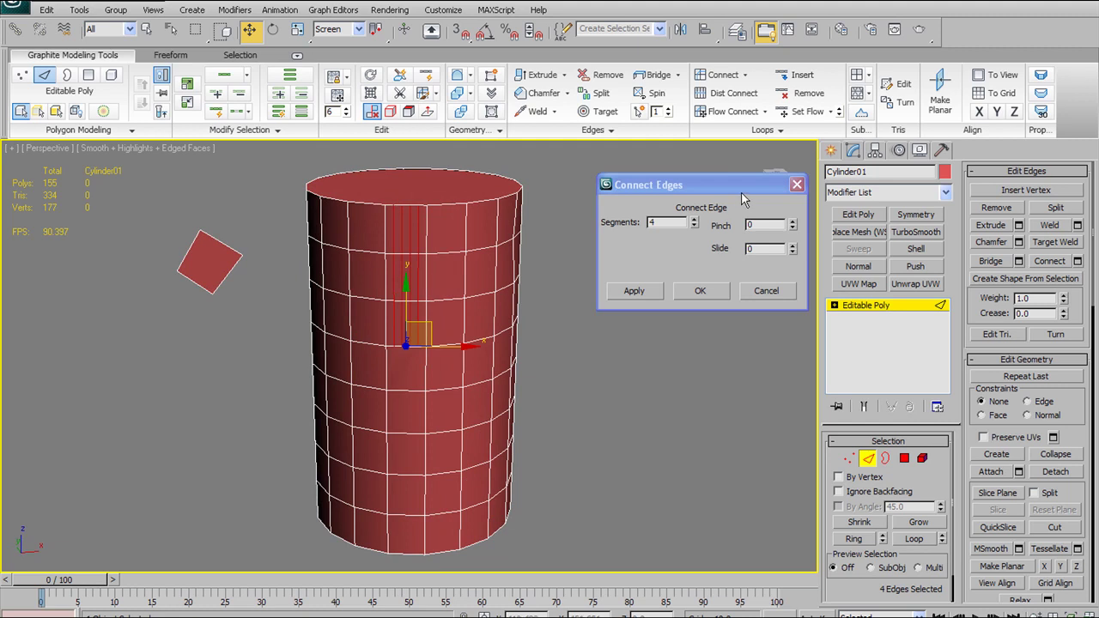
# Step: Connect the four selected edges with 2 segments, leaving pinch and slide at 0
pyautogui.click(694, 226)
pyautogui.click(694, 226)
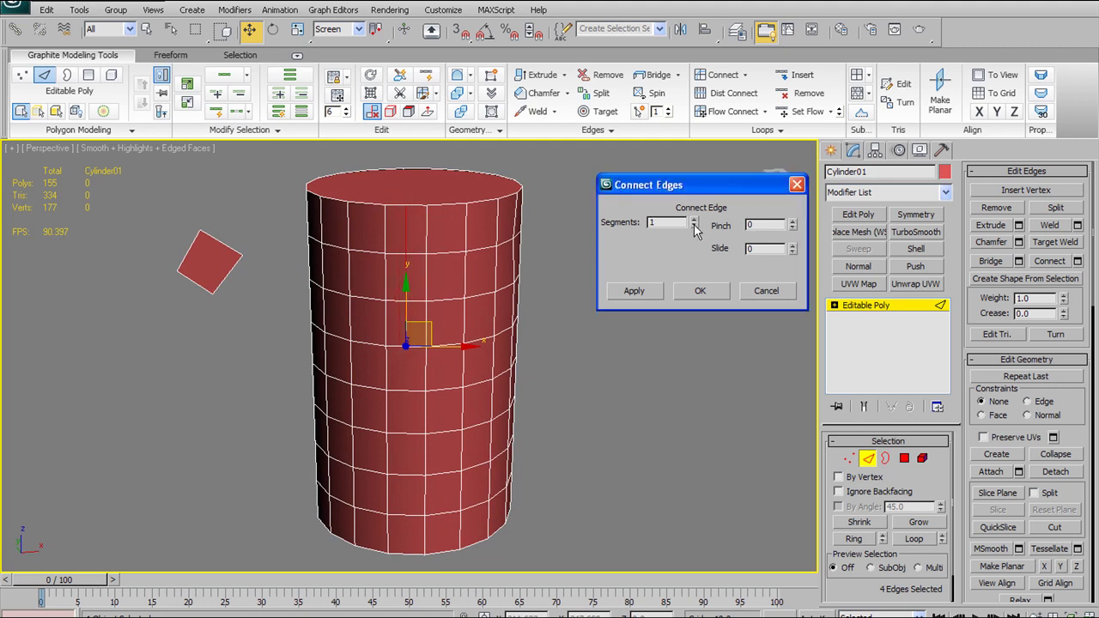
pyautogui.click(695, 219)
pyautogui.click(695, 226)
pyautogui.click(695, 220)
pyautogui.click(694, 220)
pyautogui.click(695, 220)
pyautogui.click(694, 226)
pyautogui.click(694, 226)
pyautogui.click(695, 219)
pyautogui.click(707, 294)
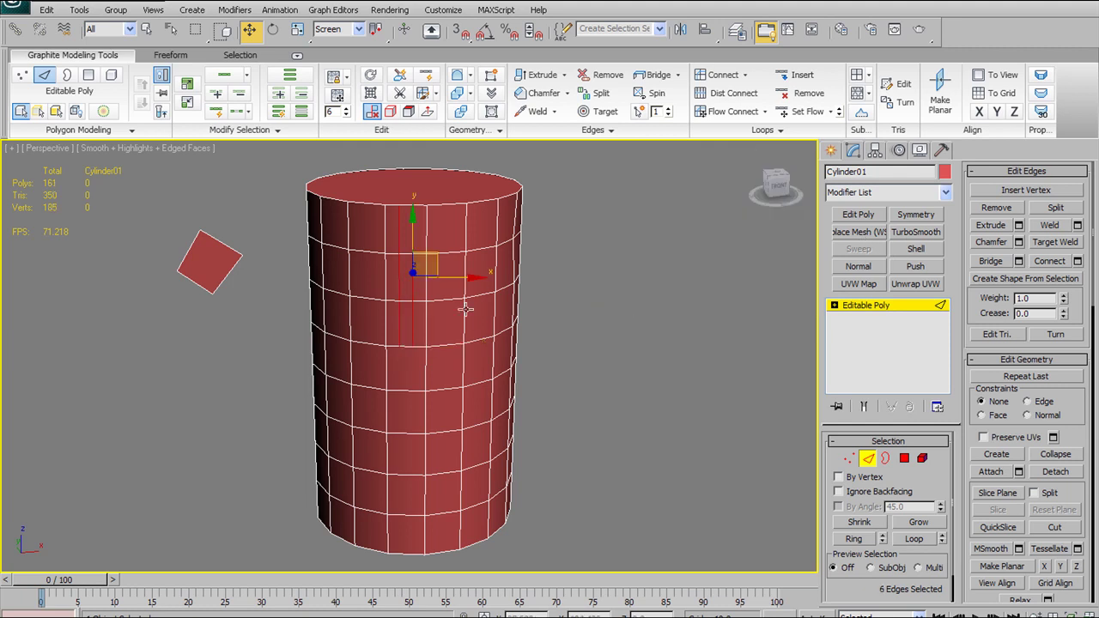
# Step: Undo the edge connection and clear the edge selection
pyautogui.moveTo(472, 311); pyautogui.dragTo(479, 297, button='middle')
pyautogui.hotkey('ctrl', 'z')
pyautogui.click(572, 268)
# Step: Select the lowest horizontal edge above the base and the first one below the rim in the same front column
pyautogui.click(409, 231)
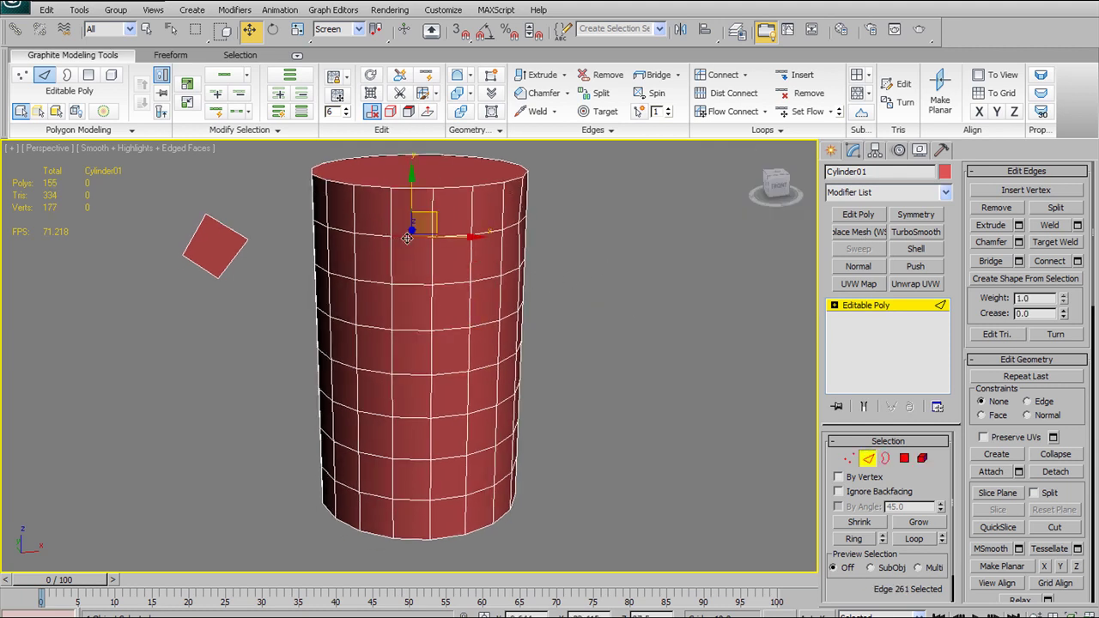
pyautogui.click(421, 503)
pyautogui.keyDown('ctrl'); pyautogui.click(420, 238); pyautogui.keyUp('ctrl')
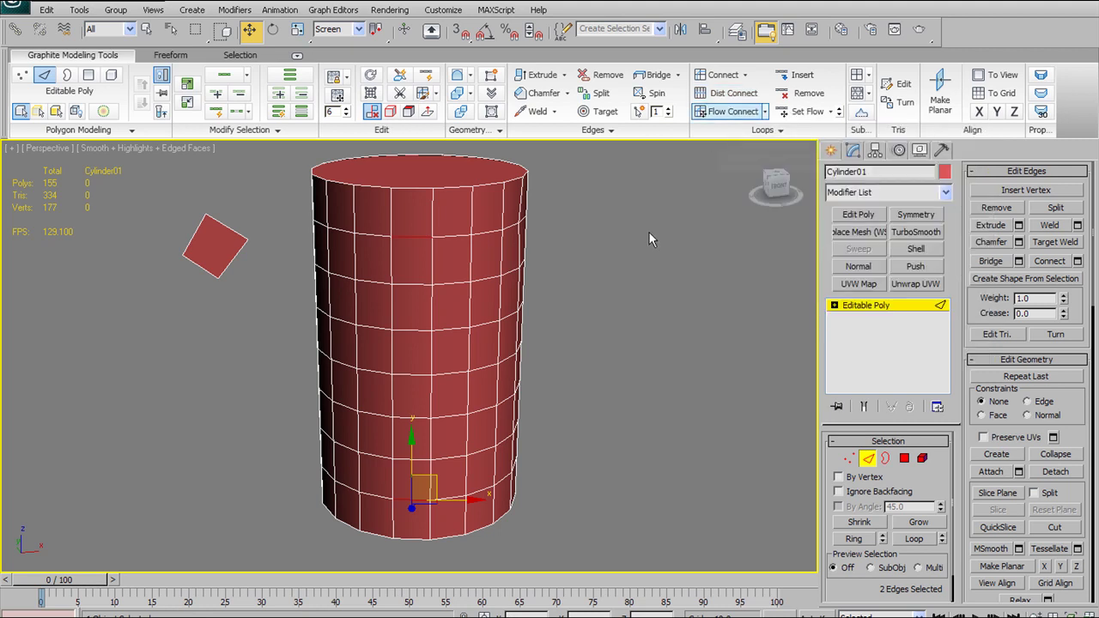
# Step: Replace the selection with consecutive horizontal edges down the front column, starting at the first edge below the rim
pyautogui.click(439, 312)
pyautogui.click(417, 236)
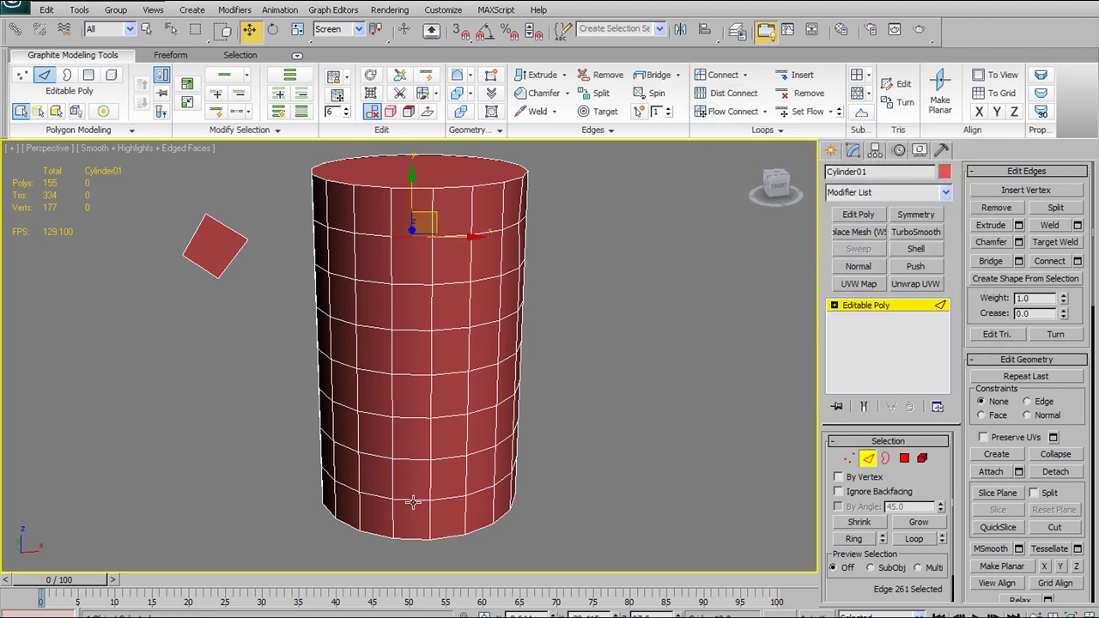
pyautogui.keyDown('ctrl'); pyautogui.click(414, 286); pyautogui.keyUp('ctrl')
pyautogui.keyDown('ctrl'); pyautogui.click(413, 335); pyautogui.keyUp('ctrl')
pyautogui.keyDown('ctrl'); pyautogui.click(419, 371); pyautogui.keyUp('ctrl')
pyautogui.keyDown('ctrl'); pyautogui.click(421, 419); pyautogui.keyUp('ctrl')
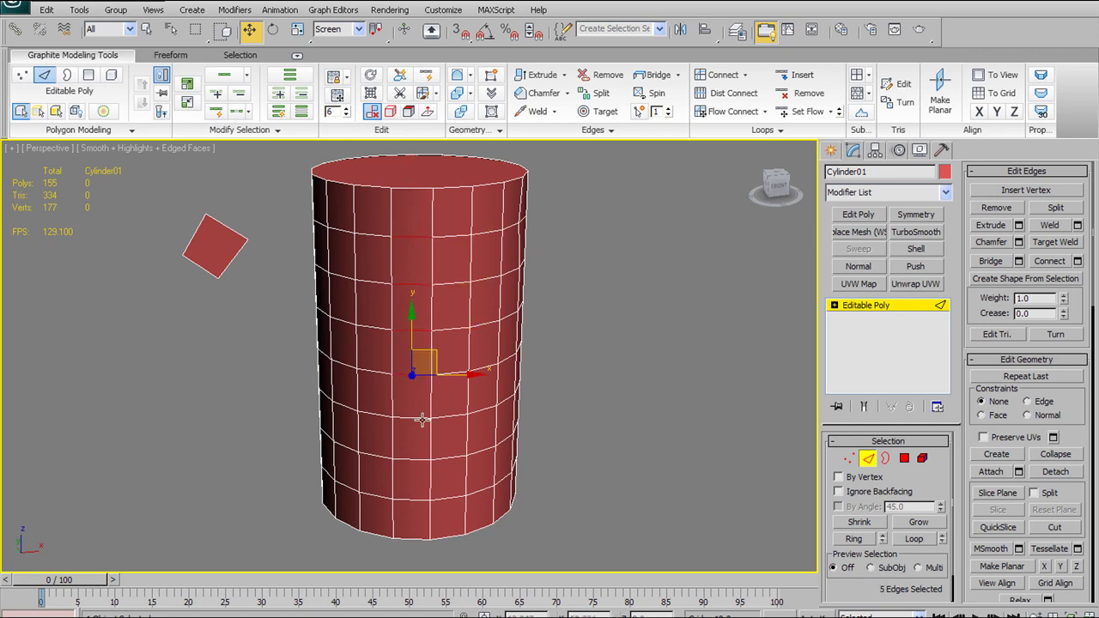
# Step: Select only two separated edges in the front column: the first below the rim and the second above the base
pyautogui.click(609, 449)
pyautogui.click(418, 236)
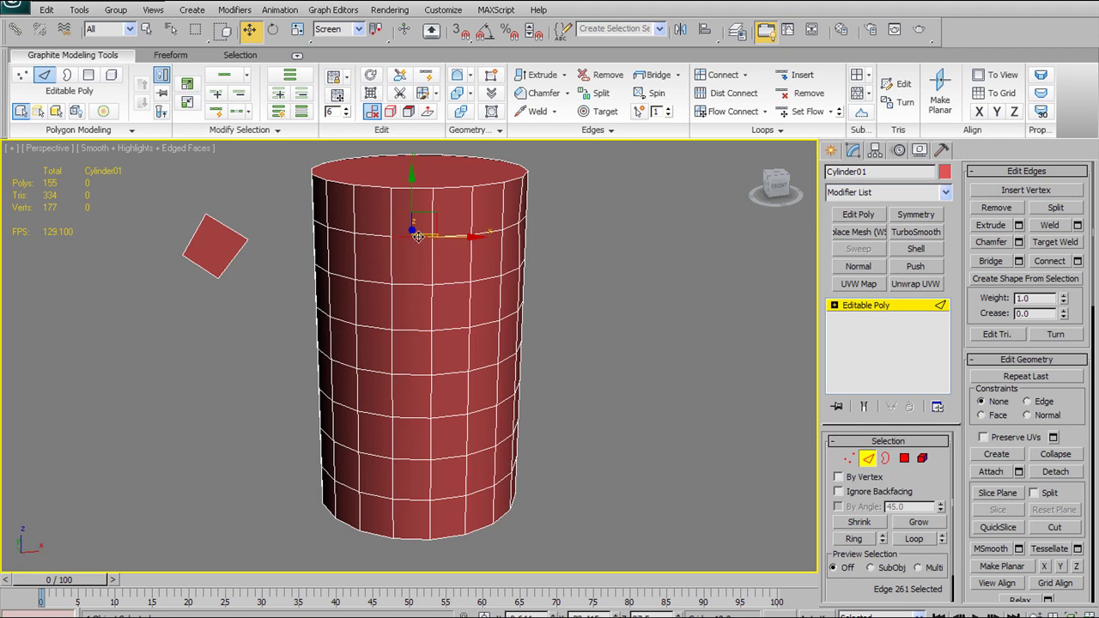
pyautogui.keyDown('ctrl'); pyautogui.click(412, 459); pyautogui.keyUp('ctrl')
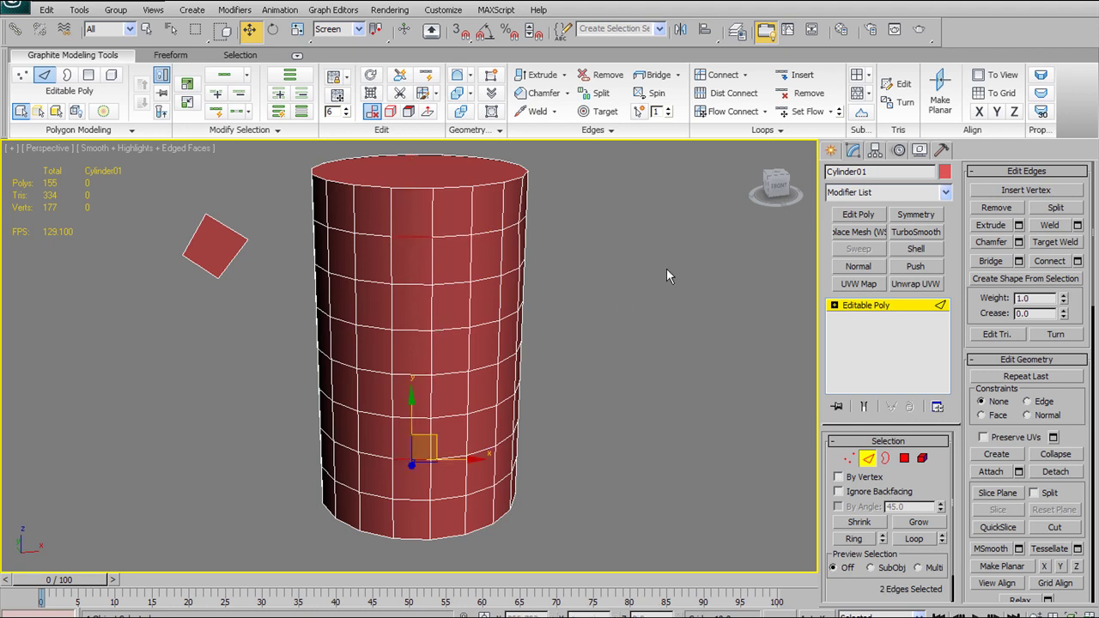
pyautogui.keyDown('ctrl'); pyautogui.click(421, 236); pyautogui.keyUp('ctrl')
pyautogui.keyDown('ctrl'); pyautogui.click(421, 460); pyautogui.keyUp('ctrl')
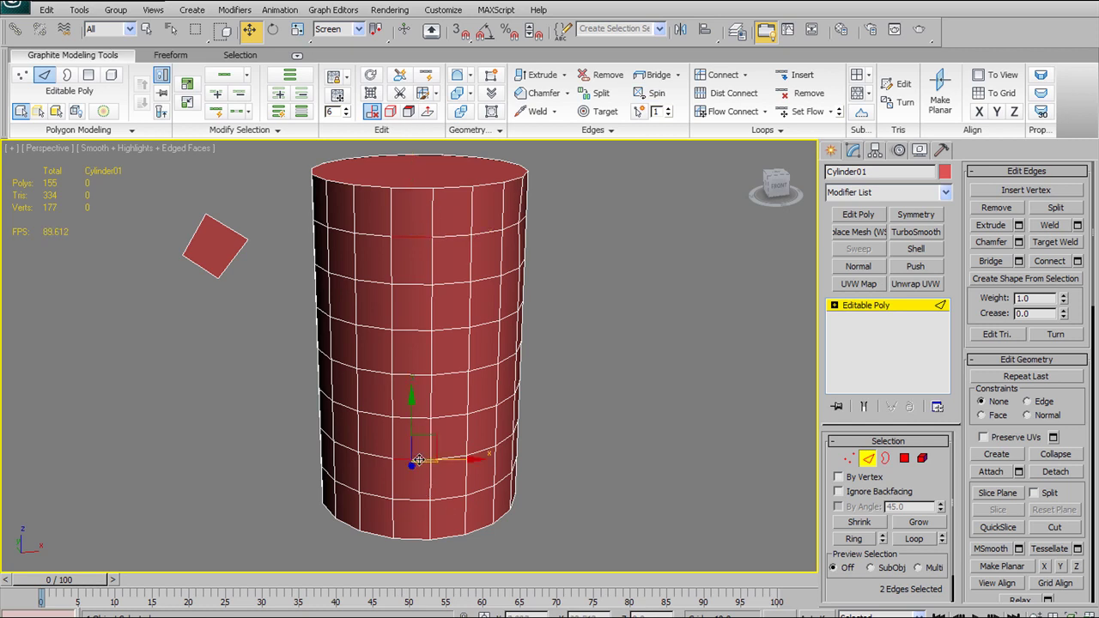
# Step: Join the two selected separated edges with Dist Connect, running a new edge line down the front column between them
pyautogui.click(728, 93)
pyautogui.scroll(1, 527, 375)
pyautogui.keyDown('alt'); pyautogui.moveTo(528, 374); pyautogui.dragTo(566, 361, button='middle'); pyautogui.keyUp('alt')
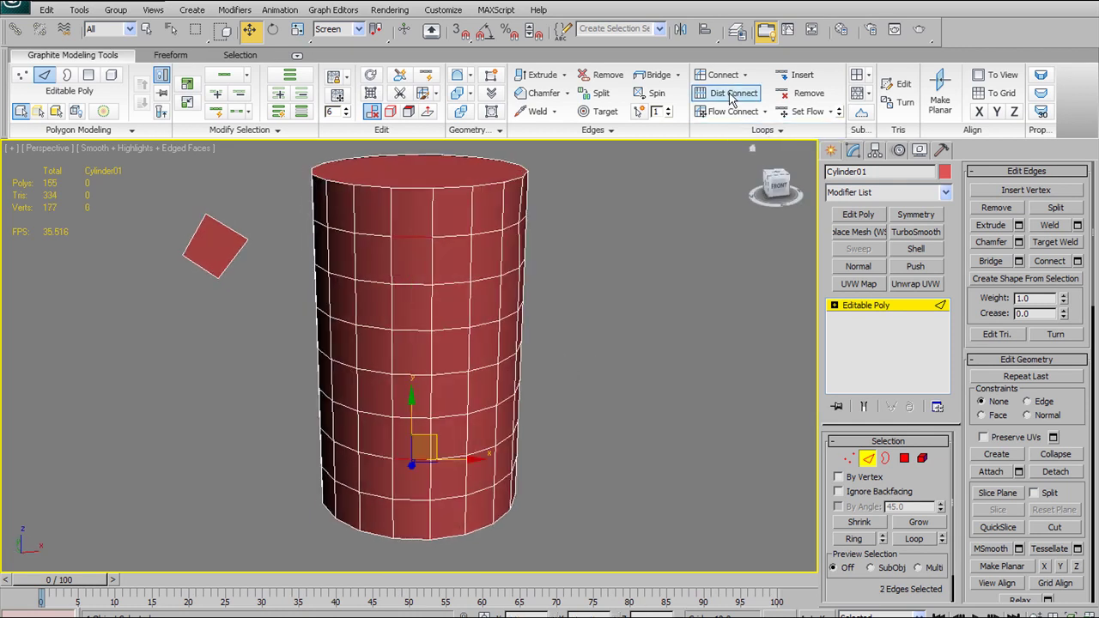
pyautogui.moveTo(560, 319)
pyautogui.keyDown('alt'); pyautogui.mouseDown(button='middle')
pyautogui.moveTo(579, 312)
pyautogui.moveTo(570, 315)
pyautogui.mouseUp(button='middle'); pyautogui.keyUp('alt')
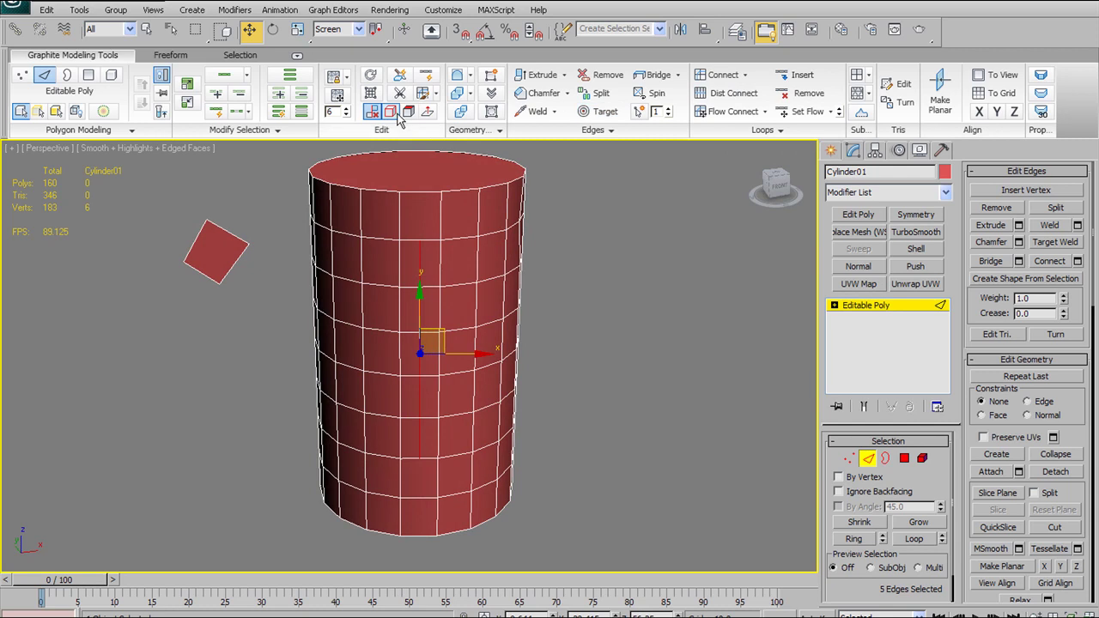
# Step: Chamfer the new vertical edge line by 1.56 with 1 segment
pyautogui.click(566, 93)
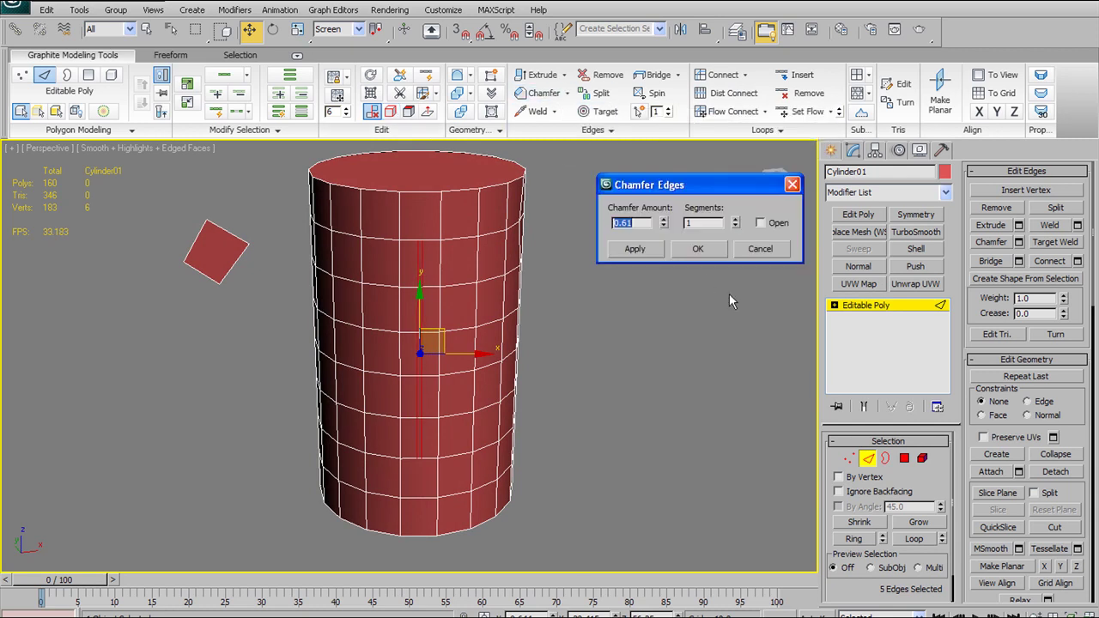
pyautogui.moveTo(669, 223); pyautogui.dragTo(684, 163)
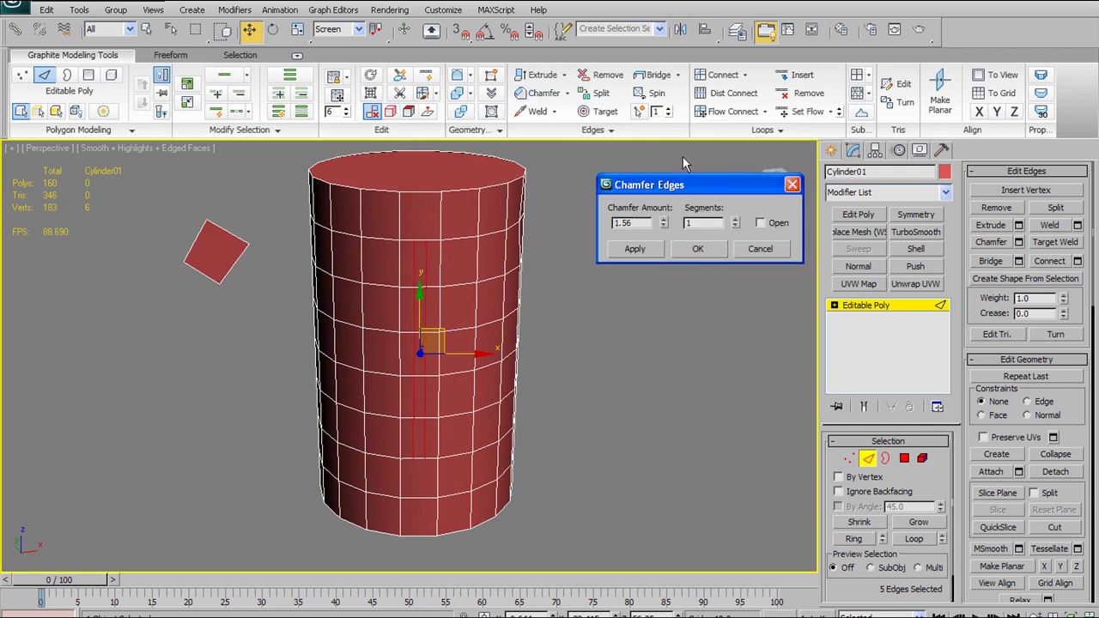
pyautogui.click(699, 249)
pyautogui.keyDown('alt'); pyautogui.moveTo(596, 324); pyautogui.dragTo(573, 346, button='middle'); pyautogui.keyUp('alt')
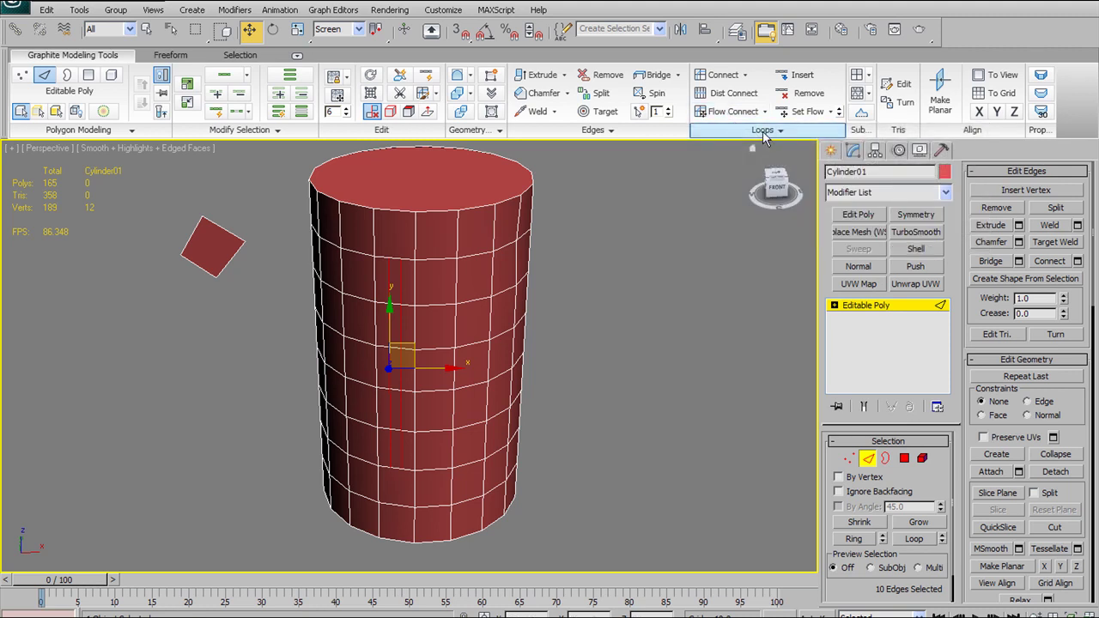
# Step: Clear the edge selection and examine how the chamfered edge pair ends at the first horizontal loop below the rim
pyautogui.keyDown('alt'); pyautogui.moveTo(466, 393); pyautogui.dragTo(401, 234, button='middle'); pyautogui.keyUp('alt')
pyautogui.keyDown('alt'); pyautogui.moveTo(387, 305); pyautogui.dragTo(627, 225, button='middle'); pyautogui.keyUp('alt')
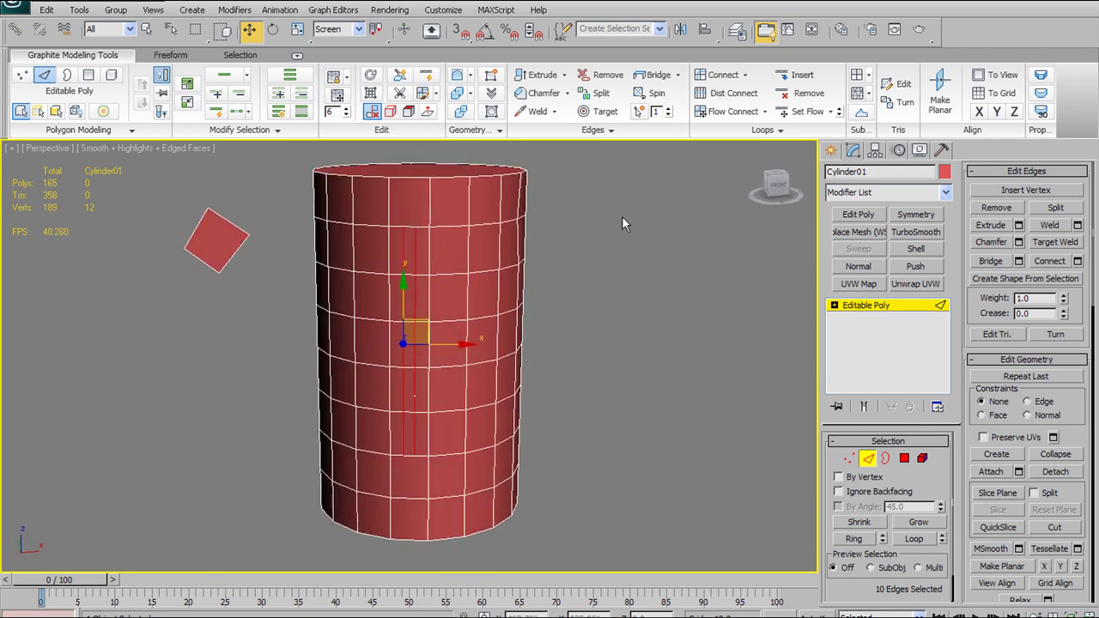
pyautogui.click(779, 132)
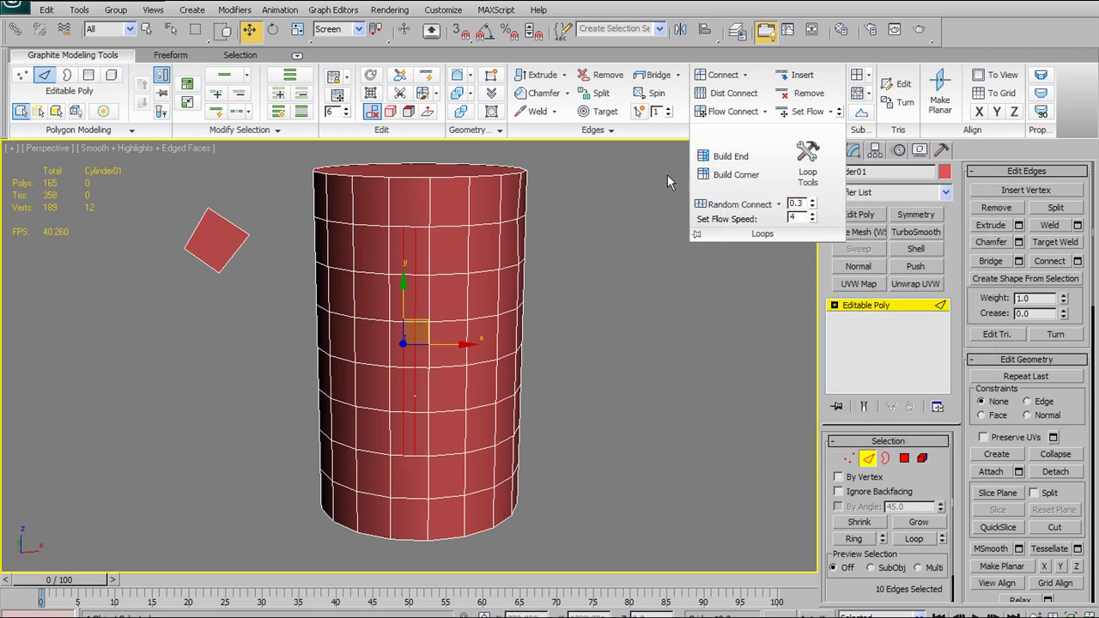
pyautogui.click(577, 288)
pyautogui.moveTo(440, 225); pyautogui.dragTo(477, 274, button='middle')
pyautogui.scroll(3, 477, 274)
pyautogui.moveTo(530, 203); pyautogui.dragTo(517, 331, button='middle')
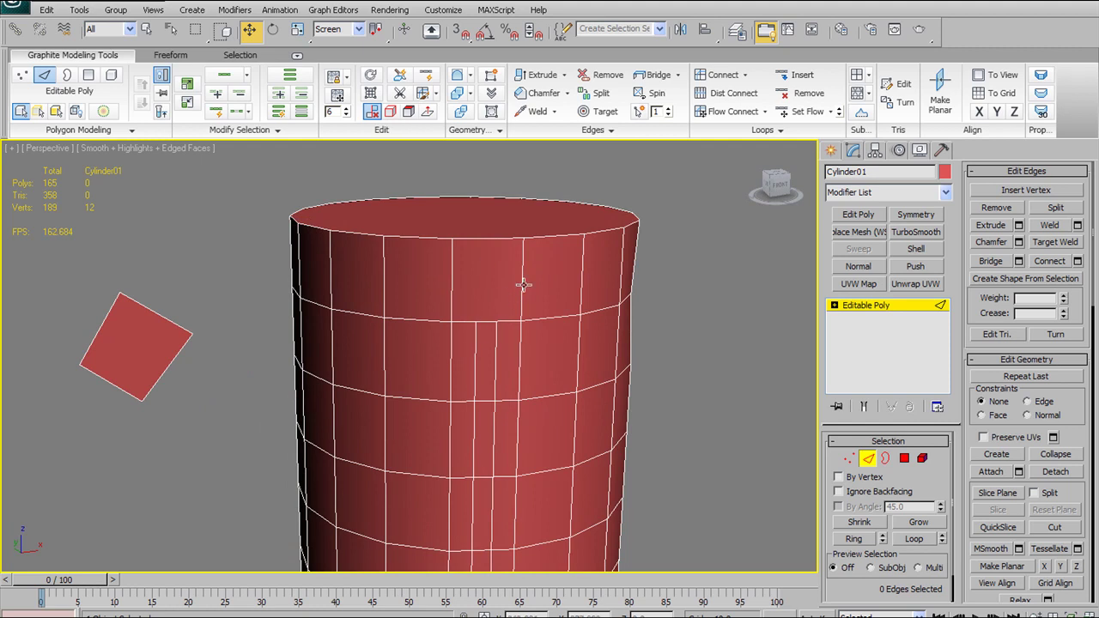
pyautogui.moveTo(510, 330)
pyautogui.keyDown('alt'); pyautogui.mouseDown(button='middle')
pyautogui.moveTo(628, 304)
pyautogui.moveTo(687, 314)
pyautogui.moveTo(545, 324)
pyautogui.moveTo(462, 349)
pyautogui.moveTo(498, 338)
pyautogui.mouseUp(button='middle'); pyautogui.keyUp('alt')
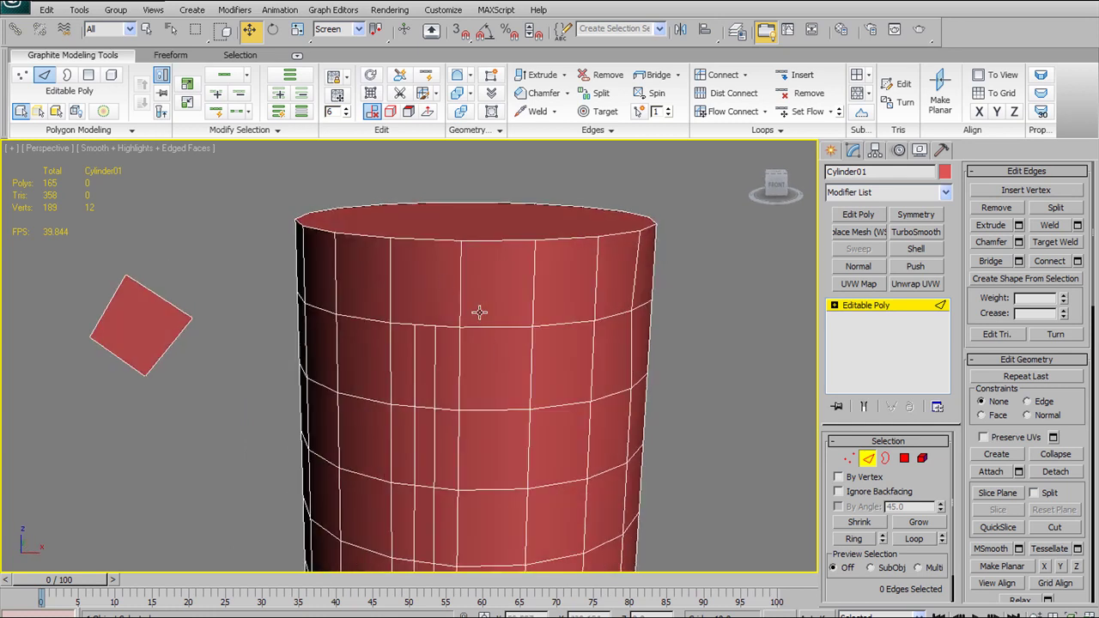
pyautogui.moveTo(426, 325)
pyautogui.keyDown('alt'); pyautogui.mouseDown(button='middle')
pyautogui.moveTo(476, 299)
pyautogui.moveTo(493, 270)
pyautogui.moveTo(493, 290)
pyautogui.moveTo(481, 280)
pyautogui.moveTo(415, 297)
pyautogui.moveTo(442, 290)
pyautogui.moveTo(434, 311)
pyautogui.mouseUp(button='middle'); pyautogui.keyUp('alt')
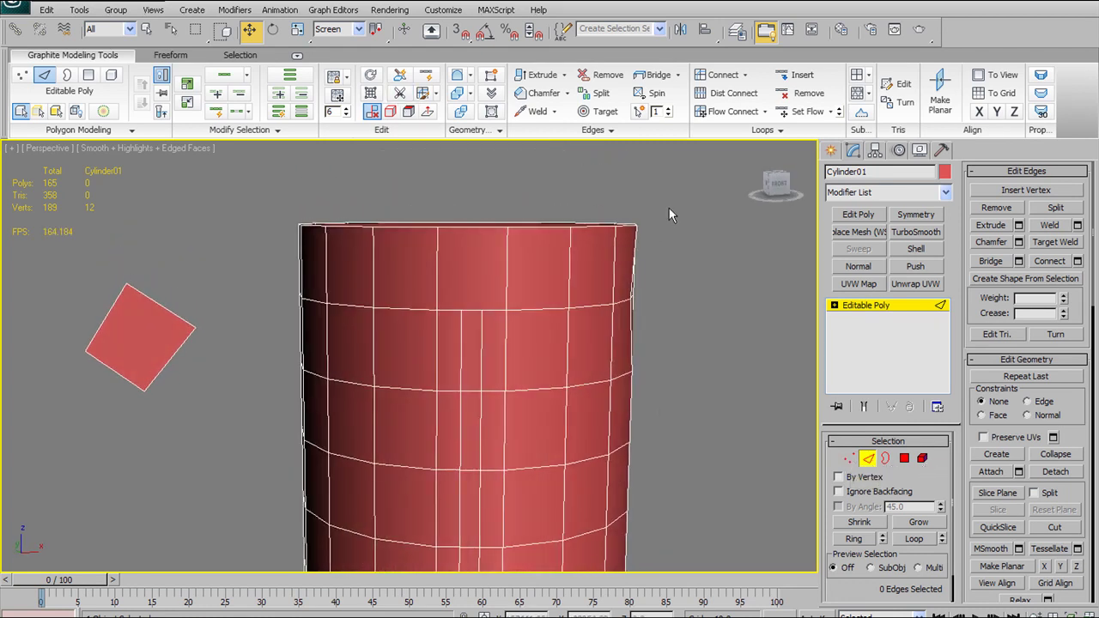
# Step: In vertex mode, cut a narrow cap in the top row that extends the chamfered edge pair upward
pyautogui.click(848, 458)
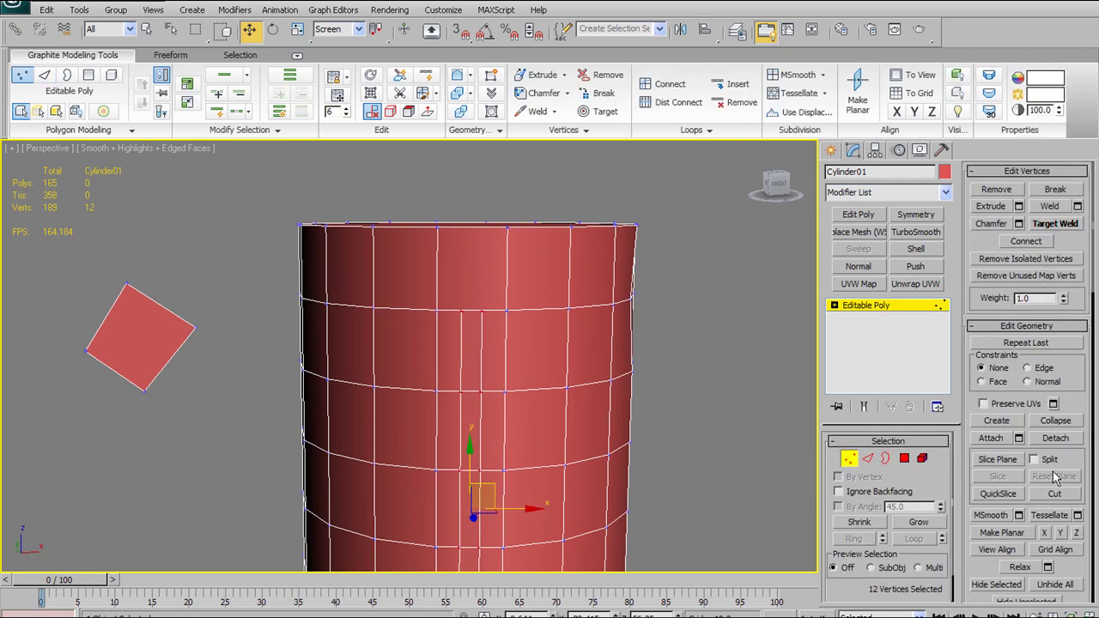
pyautogui.click(1056, 494)
pyautogui.click(438, 228)
pyautogui.click(464, 263)
pyautogui.click(478, 264)
pyautogui.click(482, 310)
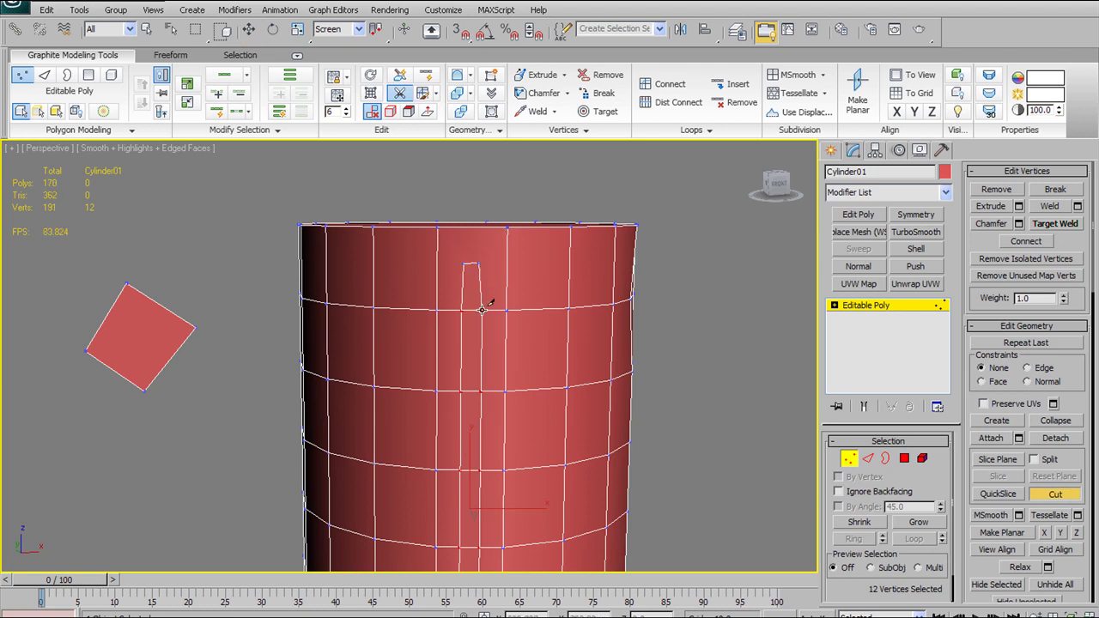
# Step: Cut diagonals from the narrow cap's two upper corners to the neighbouring rim vertices and finish cutting
pyautogui.click(439, 227)
pyautogui.click(479, 264)
pyautogui.click(507, 228)
pyautogui.rightClick(588, 310)
pyautogui.keyDown('alt'); pyautogui.moveTo(642, 346); pyautogui.dragTo(576, 277, button='middle'); pyautogui.keyUp('alt')
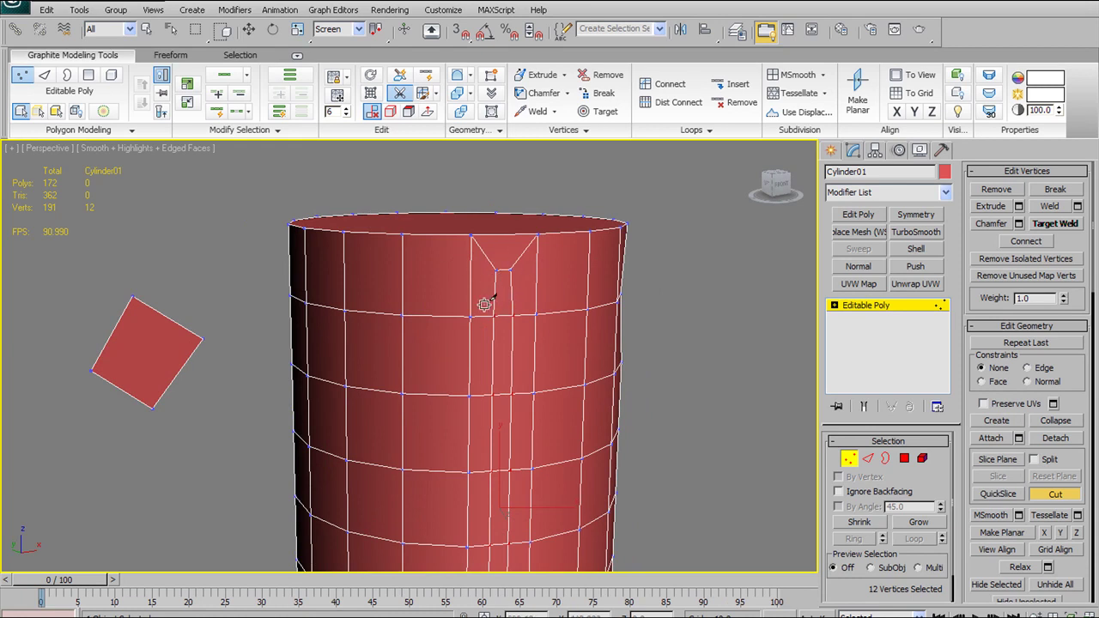
# Step: Undo all the manual cuts above the chamfered edge pair and leave the Cut tool
pyautogui.hotkey('ctrl', 'z')
pyautogui.hotkey('ctrl', 'z')
pyautogui.hotkey('ctrl', 'z')
pyautogui.hotkey('ctrl', 'z')
pyautogui.click(1069, 501)
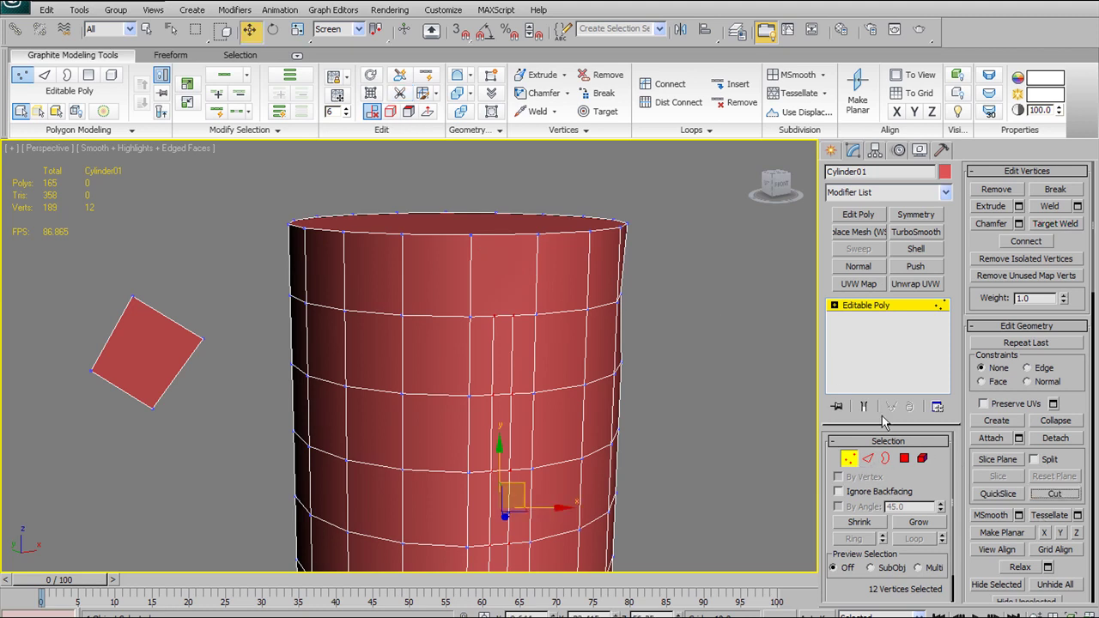
# Step: In edge mode, select the short horizontal edge closing the chamfered pair below the rim and apply Build End
pyautogui.click(868, 458)
pyautogui.click(505, 316)
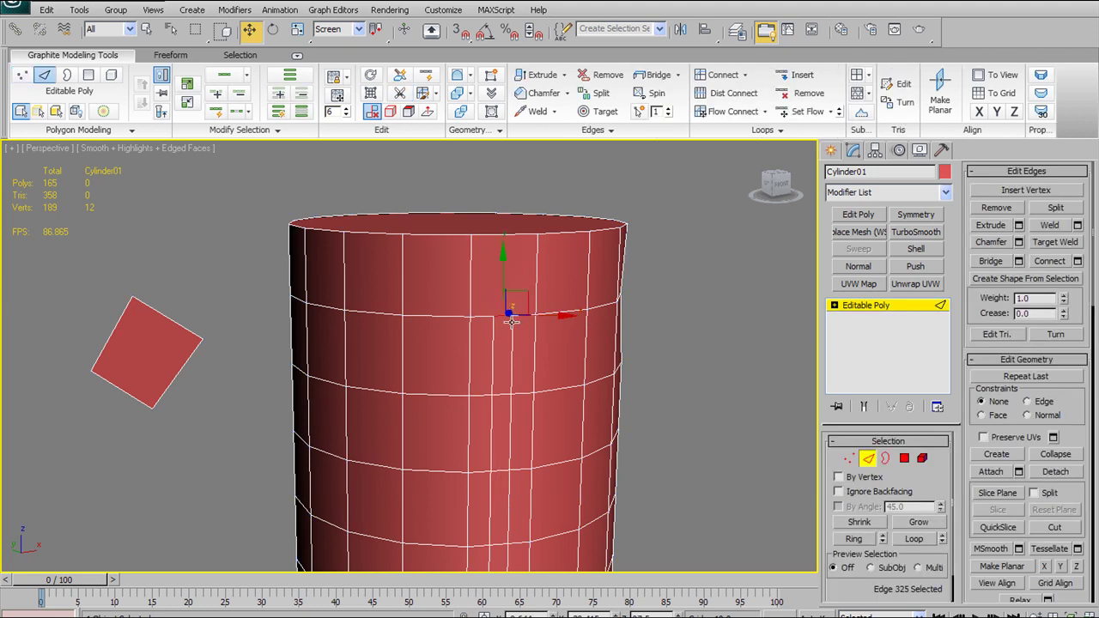
pyautogui.keyDown('alt'); pyautogui.moveTo(509, 318); pyautogui.dragTo(598, 314, button='middle'); pyautogui.keyUp('alt')
pyautogui.click(761, 132)
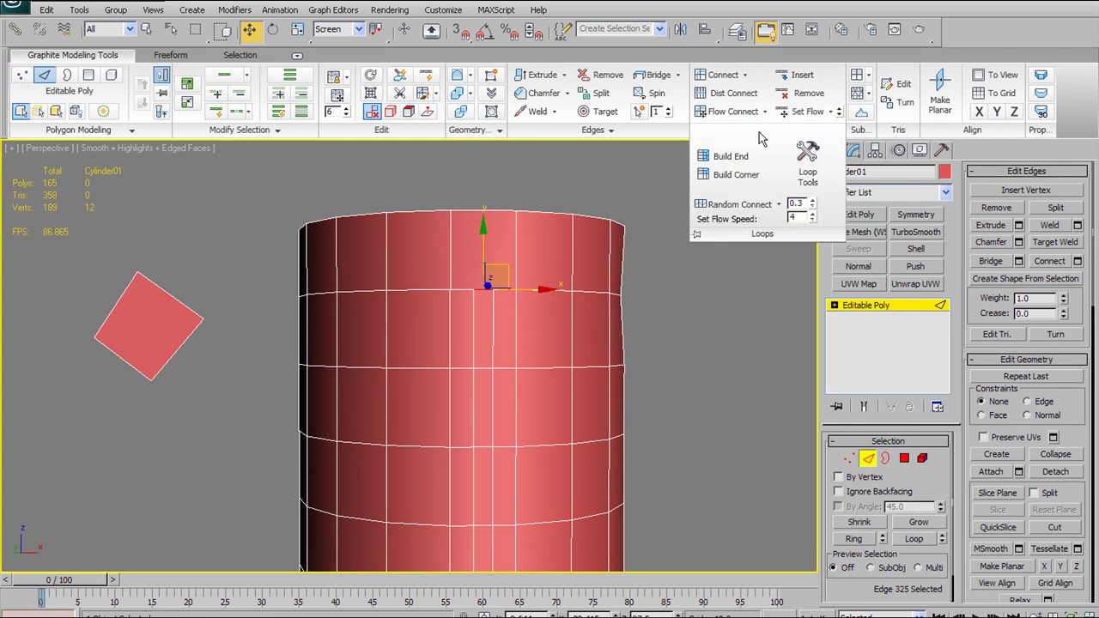
pyautogui.click(724, 159)
# Step: Select the short horizontal edge at the chamfered pair's lower end and apply Build End there too
pyautogui.keyDown('alt'); pyautogui.moveTo(596, 327); pyautogui.dragTo(467, 396, button='middle'); pyautogui.keyUp('alt')
pyautogui.click(448, 376)
pyautogui.moveTo(495, 361); pyautogui.dragTo(483, 289, button='middle')
pyautogui.scroll(5, 553, 396)
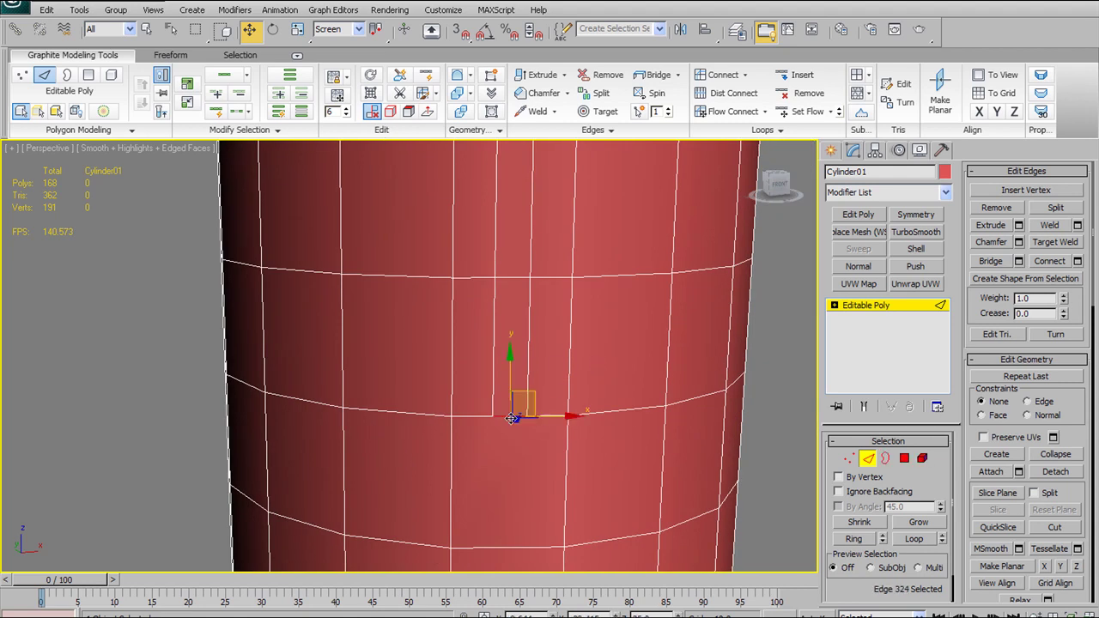
pyautogui.scroll(-3, 447, 374)
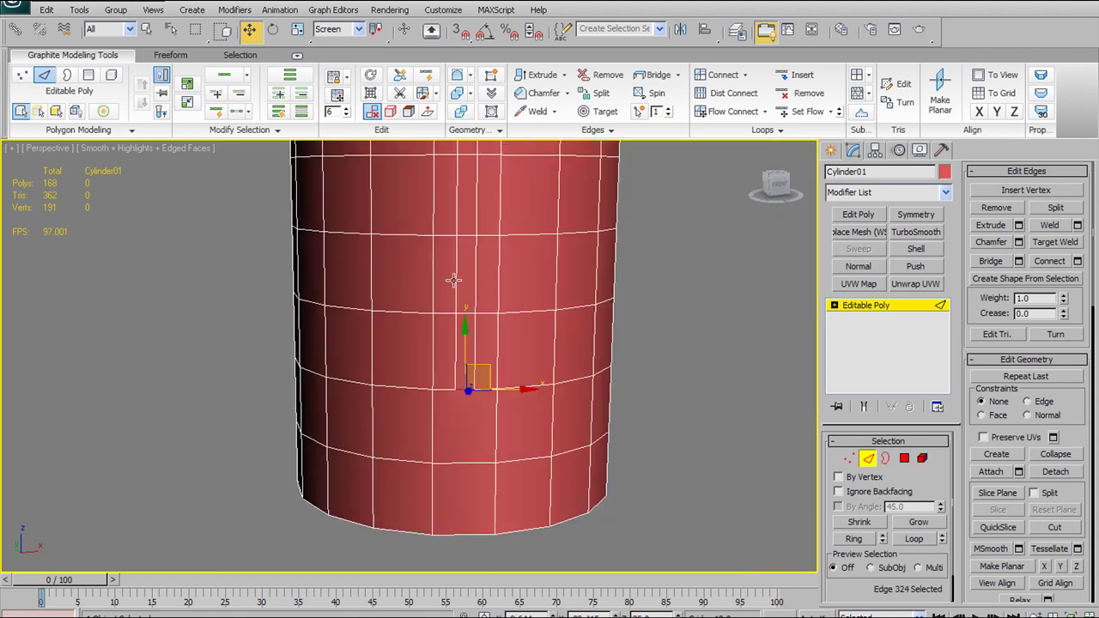
pyautogui.click(780, 130)
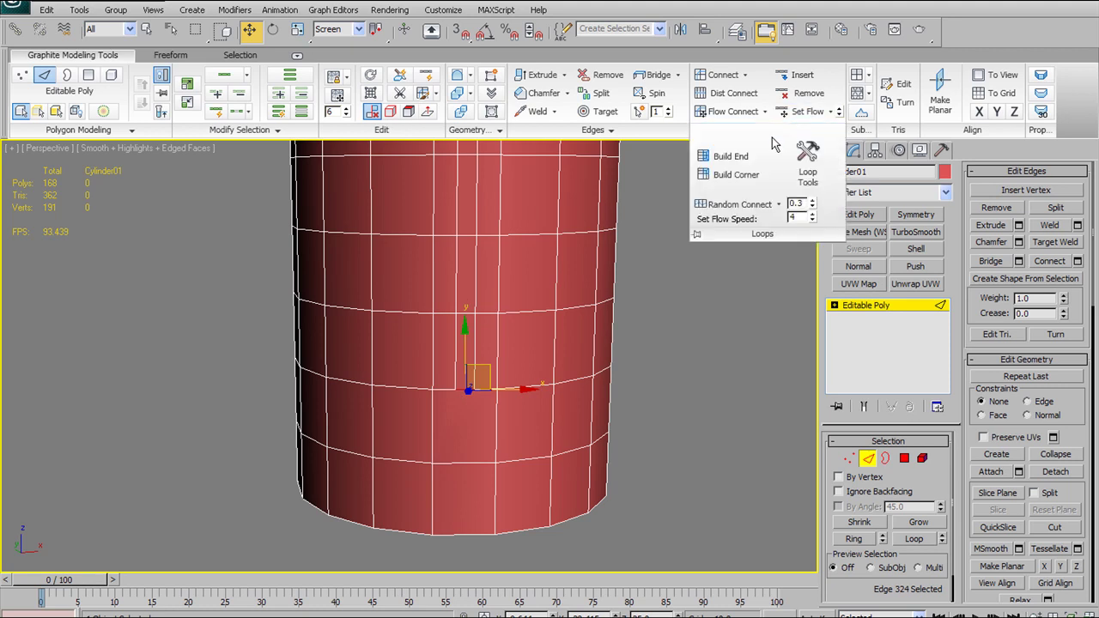
pyautogui.click(729, 156)
pyautogui.scroll(-3, 471, 452)
pyautogui.scroll(3, 516, 374)
pyautogui.moveTo(449, 236); pyautogui.dragTo(499, 221, button='middle')
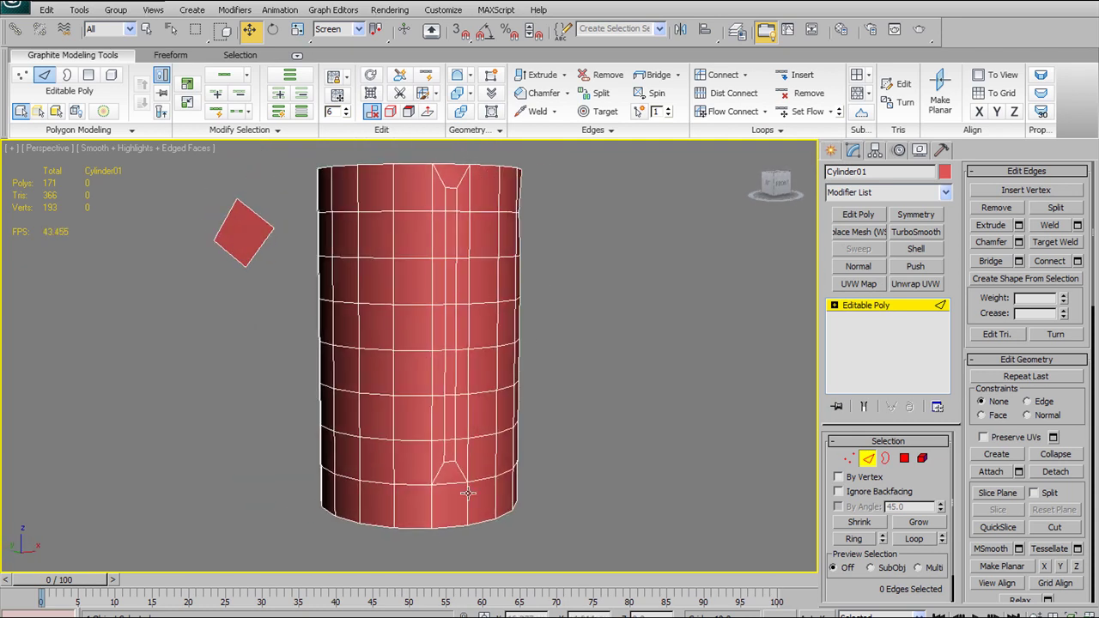
pyautogui.keyDown('alt'); pyautogui.moveTo(441, 477); pyautogui.dragTo(493, 355, button='middle'); pyautogui.keyUp('alt')
pyautogui.keyDown('alt'); pyautogui.moveTo(504, 312); pyautogui.dragTo(393, 397, button='middle'); pyautogui.keyUp('alt')
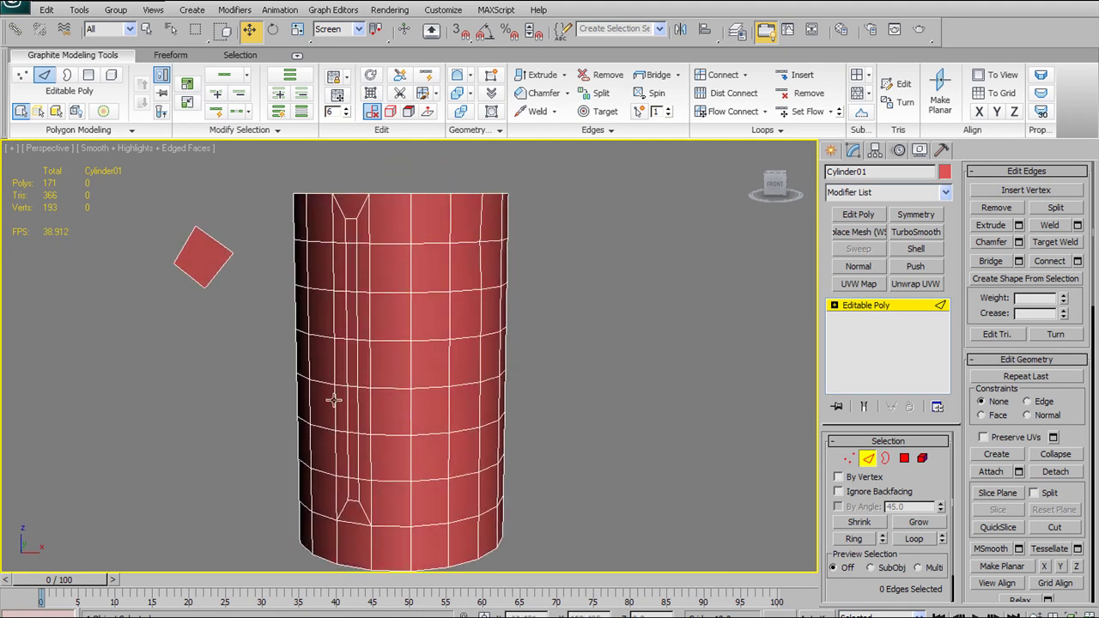
# Step: Select three neighbouring vertical edges in the top row and the first two horizontal edges of the adjoining column below the rim
pyautogui.click(483, 221)
pyautogui.keyDown('ctrl'); pyautogui.click(448, 220); pyautogui.keyUp('ctrl')
pyautogui.keyDown('ctrl'); pyautogui.click(413, 225); pyautogui.keyUp('ctrl')
pyautogui.keyDown('ctrl'); pyautogui.click(397, 243); pyautogui.keyUp('ctrl')
pyautogui.keyDown('ctrl'); pyautogui.click(390, 292); pyautogui.keyUp('ctrl')
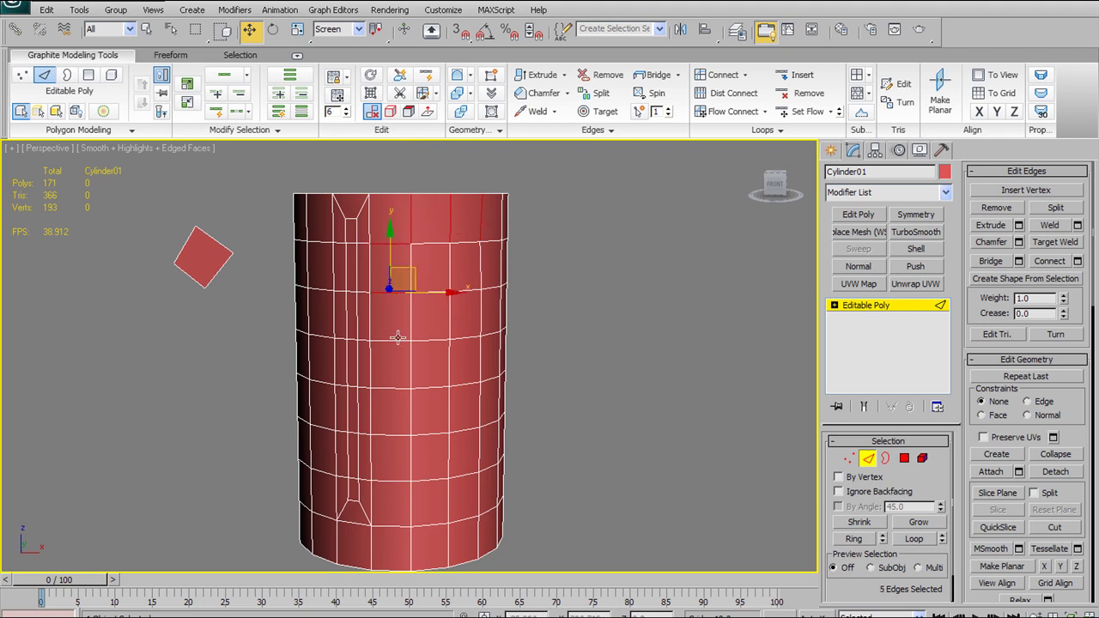
# Step: Replace the selection with separated edges: two vertical ones in the top row and the column's first and last horizontal edges between rim and base
pyautogui.click(482, 225)
pyautogui.click(503, 224)
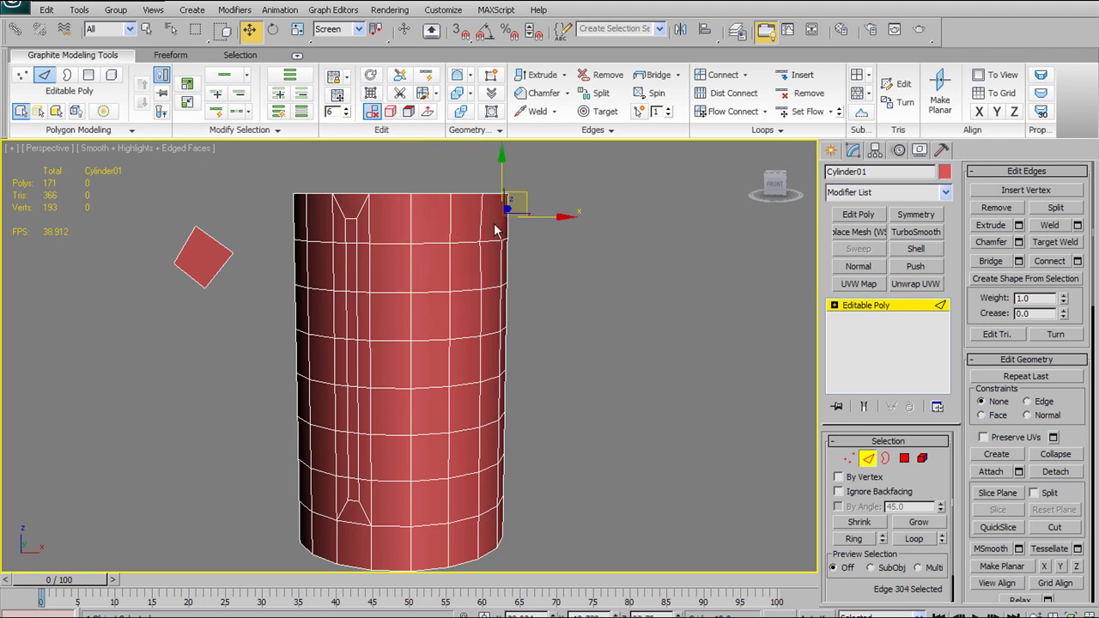
pyautogui.keyDown('ctrl'); pyautogui.click(410, 230); pyautogui.keyUp('ctrl')
pyautogui.keyDown('ctrl'); pyautogui.click(399, 244); pyautogui.keyUp('ctrl')
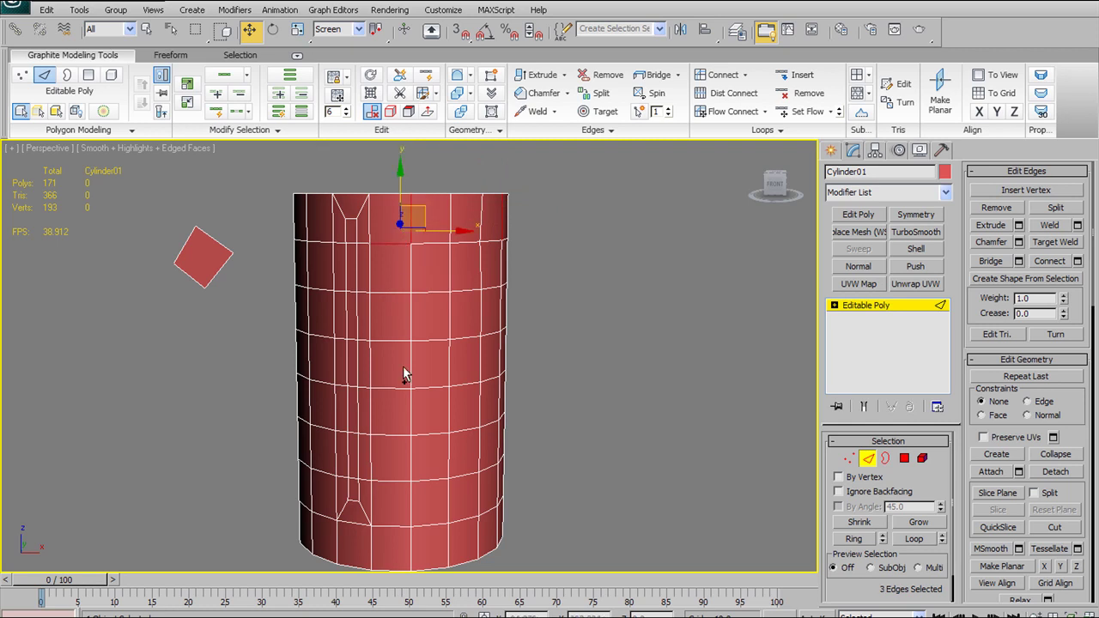
pyautogui.keyDown('ctrl'); pyautogui.click(399, 526); pyautogui.keyUp('ctrl')
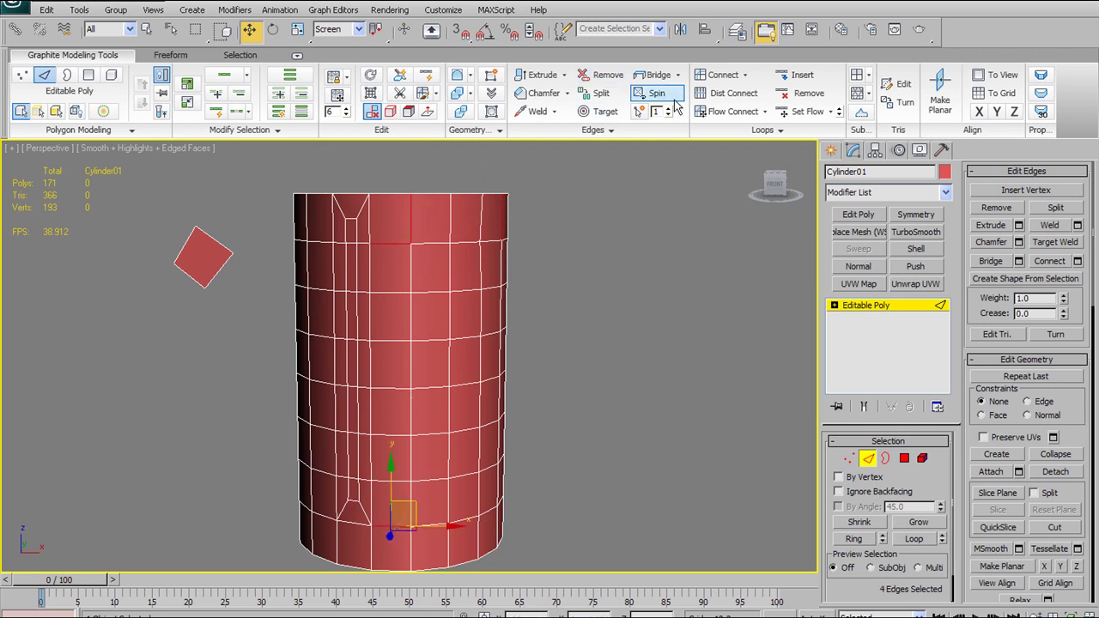
# Step: Select an L-shaped run of edges: the vertical edges along the top row and the horizontal edges down the adjoining column
pyautogui.click(411, 218)
pyautogui.click(482, 223)
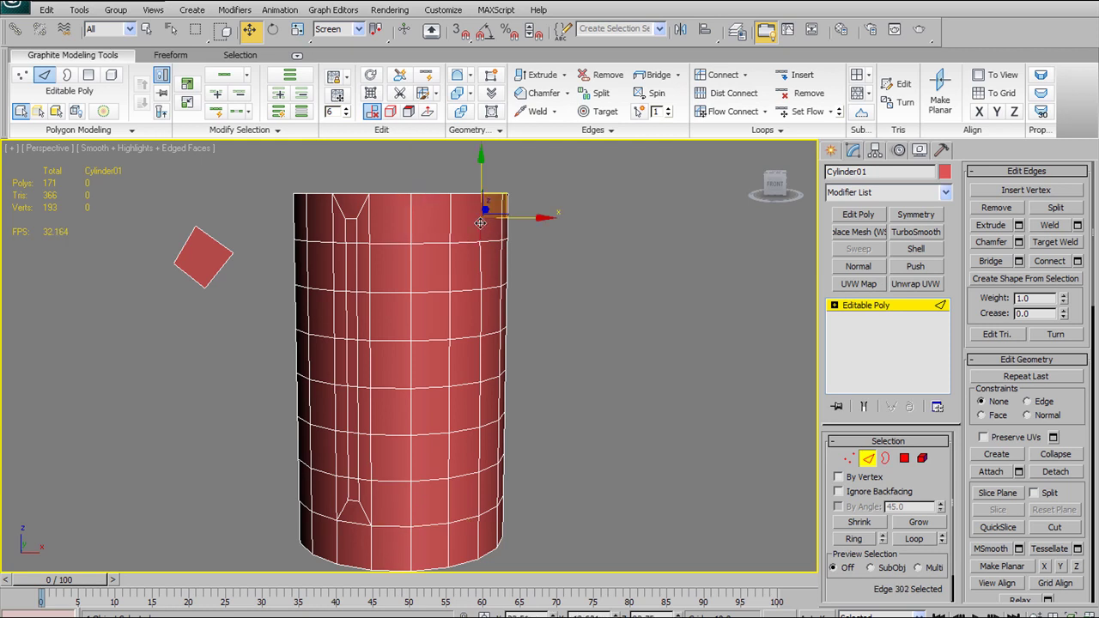
pyautogui.keyDown('ctrl'); pyautogui.click(412, 225); pyautogui.keyUp('ctrl')
pyautogui.keyDown('ctrl'); pyautogui.click(391, 247); pyautogui.keyUp('ctrl')
pyautogui.keyDown('ctrl'); pyautogui.click(394, 309); pyautogui.keyUp('ctrl')
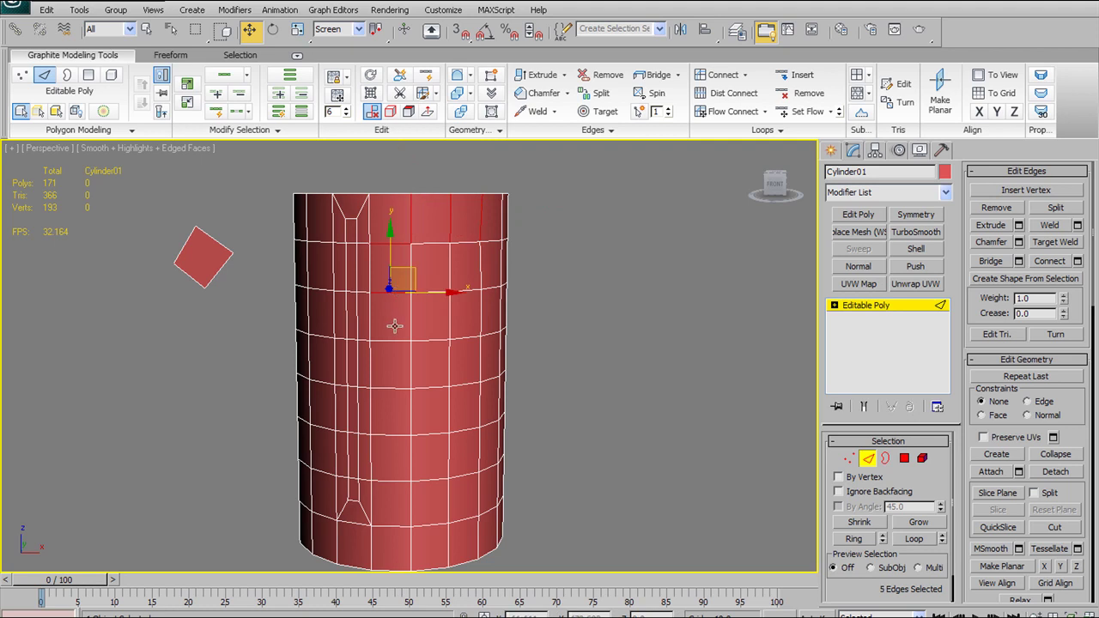
pyautogui.keyDown('ctrl'); pyautogui.click(395, 344); pyautogui.keyUp('ctrl')
pyautogui.keyDown('ctrl'); pyautogui.click(391, 388); pyautogui.keyUp('ctrl')
pyautogui.keyDown('ctrl'); pyautogui.click(394, 415); pyautogui.keyUp('ctrl')
pyautogui.keyDown('ctrl'); pyautogui.click(392, 451); pyautogui.keyUp('ctrl')
pyautogui.keyDown('ctrl'); pyautogui.click(392, 490); pyautogui.keyUp('ctrl')
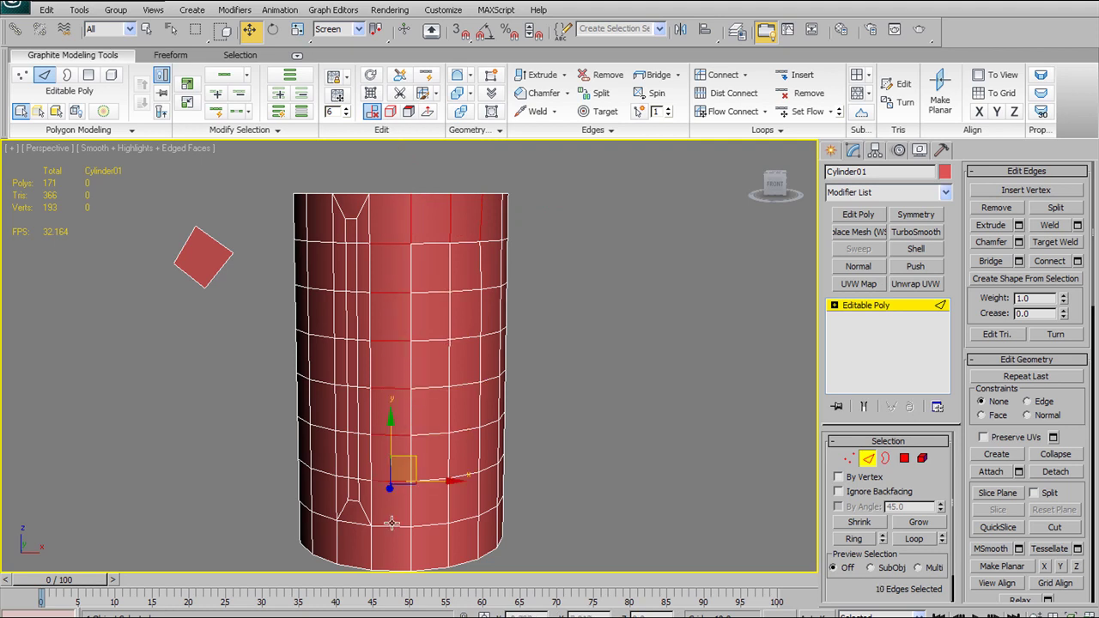
pyautogui.keyDown('ctrl'); pyautogui.click(397, 220); pyautogui.keyUp('ctrl')
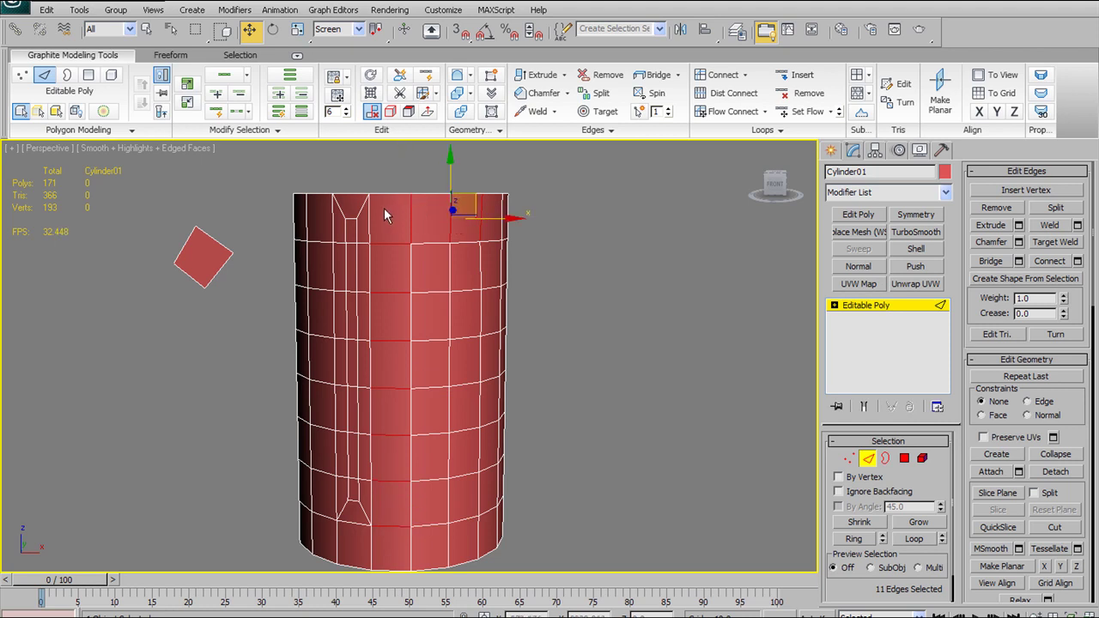
# Step: Connect the selected L-shaped run of edges to create a new edge path that turns below the rim
pyautogui.click(723, 76)
pyautogui.keyDown('alt'); pyautogui.moveTo(573, 223); pyautogui.dragTo(544, 348, button='middle'); pyautogui.keyUp('alt')
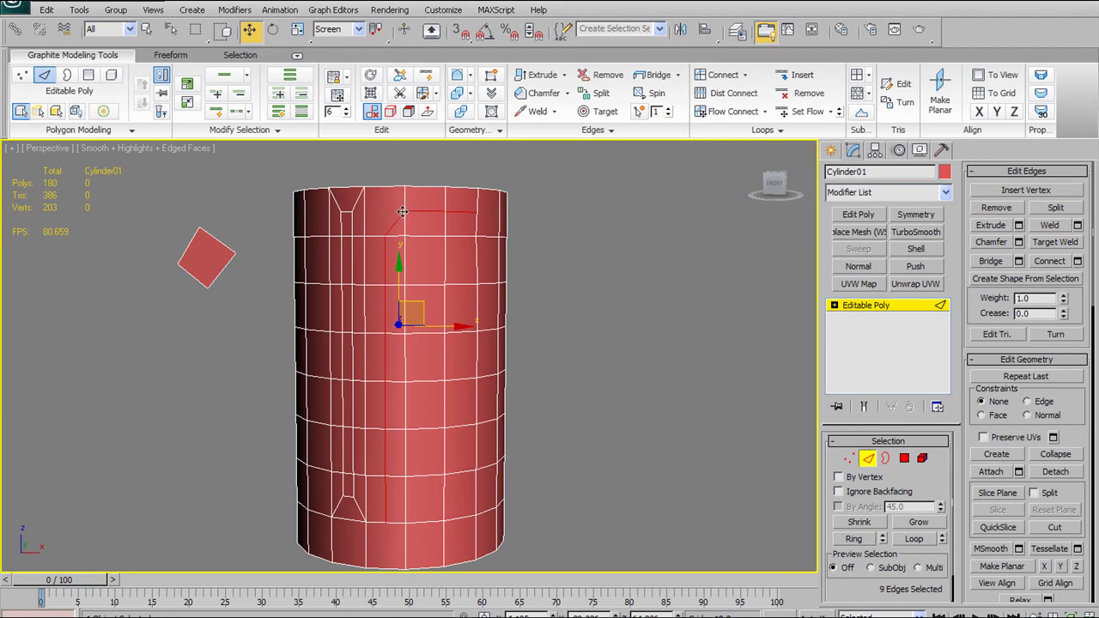
pyautogui.moveTo(390, 236); pyautogui.dragTo(438, 323, button='middle')
pyautogui.scroll(3, 412, 262)
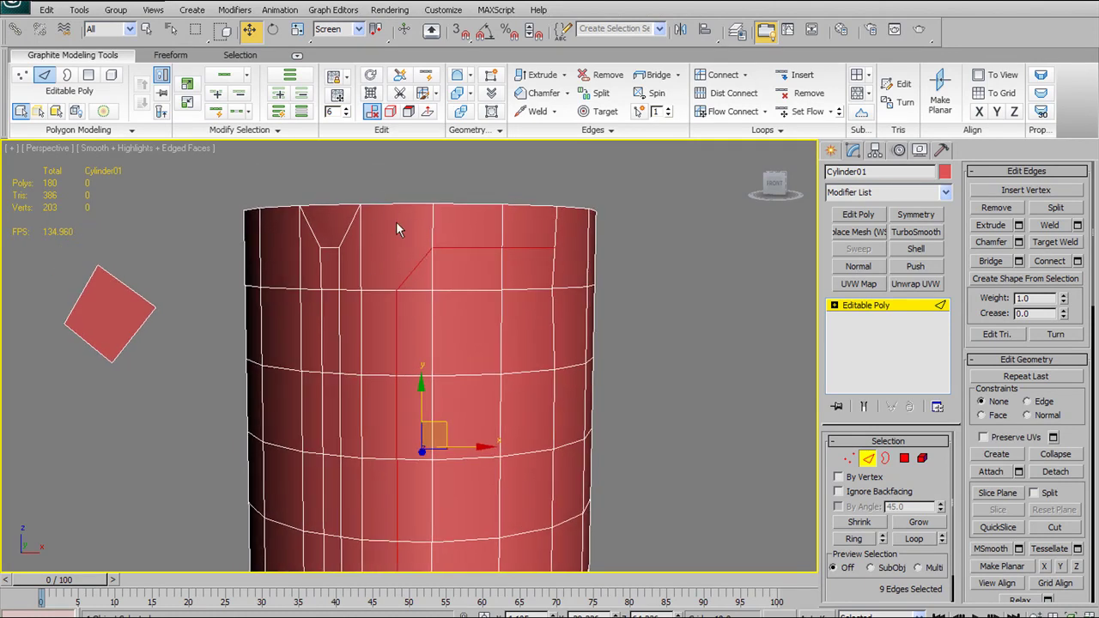
# Step: Select the diagonal edge where the new path turns and square it with Build Corner, undoing and reapplying the operation once
pyautogui.click(413, 268)
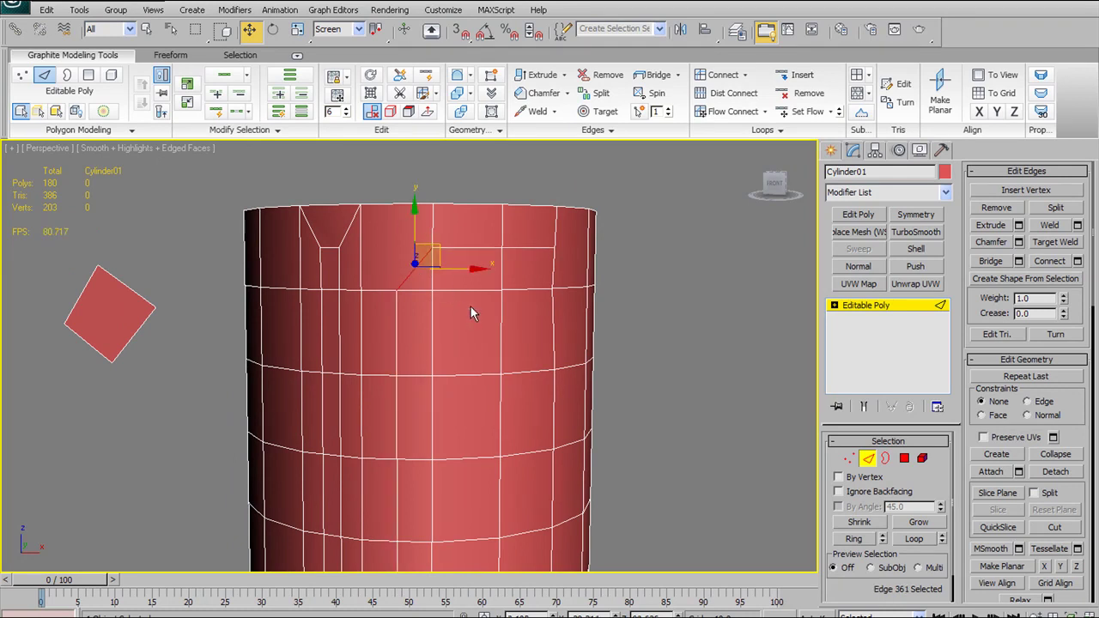
pyautogui.scroll(-1, 484, 310)
pyautogui.scroll(1, 472, 347)
pyautogui.keyDown('alt'); pyautogui.moveTo(508, 326); pyautogui.dragTo(494, 250, button='middle'); pyautogui.keyUp('alt')
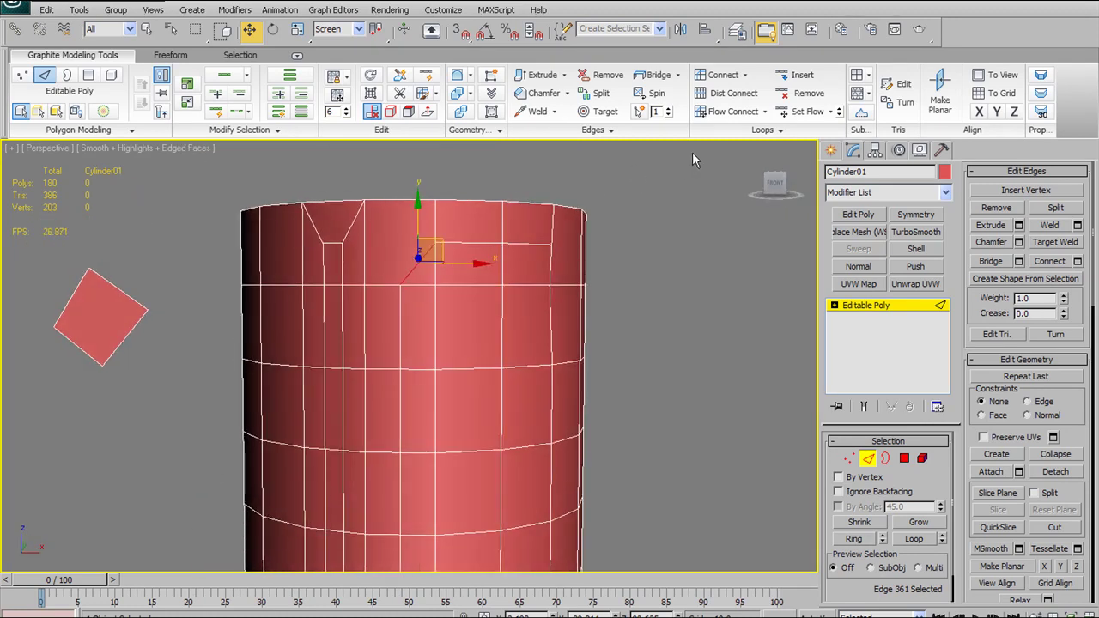
pyautogui.click(730, 131)
pyautogui.click(715, 176)
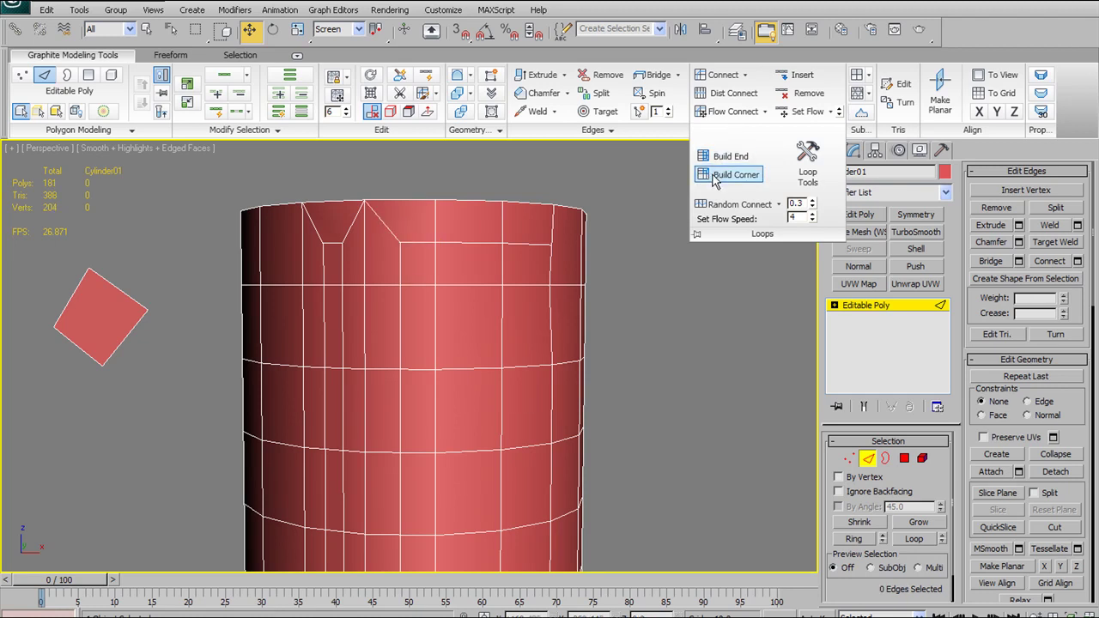
pyautogui.hotkey('ctrl', 'z')
pyautogui.click(718, 174)
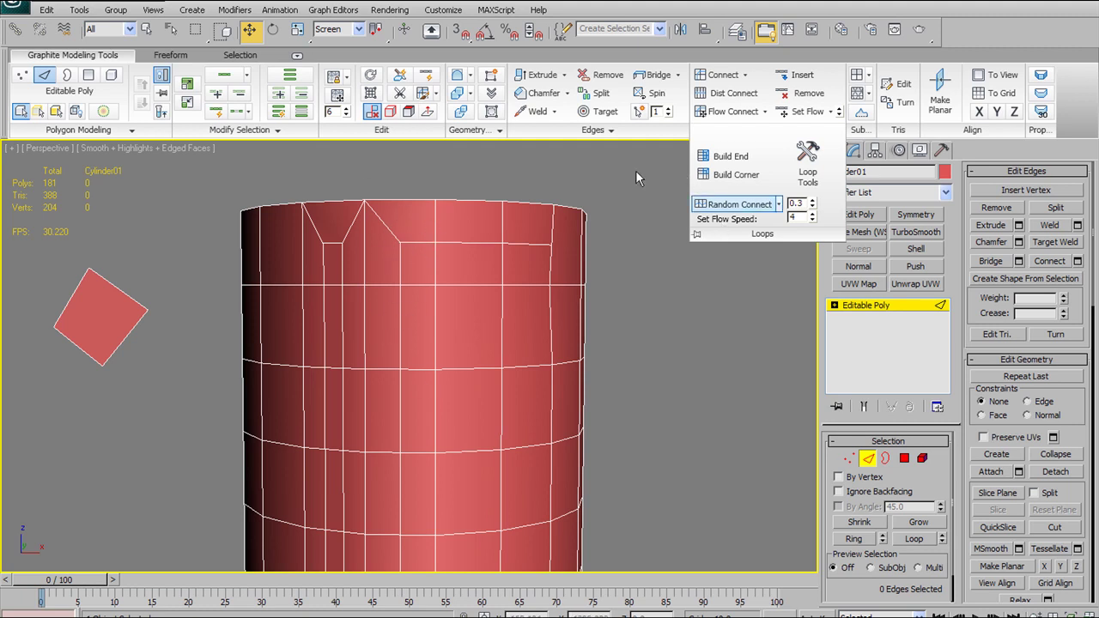
# Step: Undo the last Build Corner, reselect the diagonal edge where the path turns, and apply Build Corner again
pyautogui.hotkey('ctrl', 'z')
pyautogui.click(656, 258)
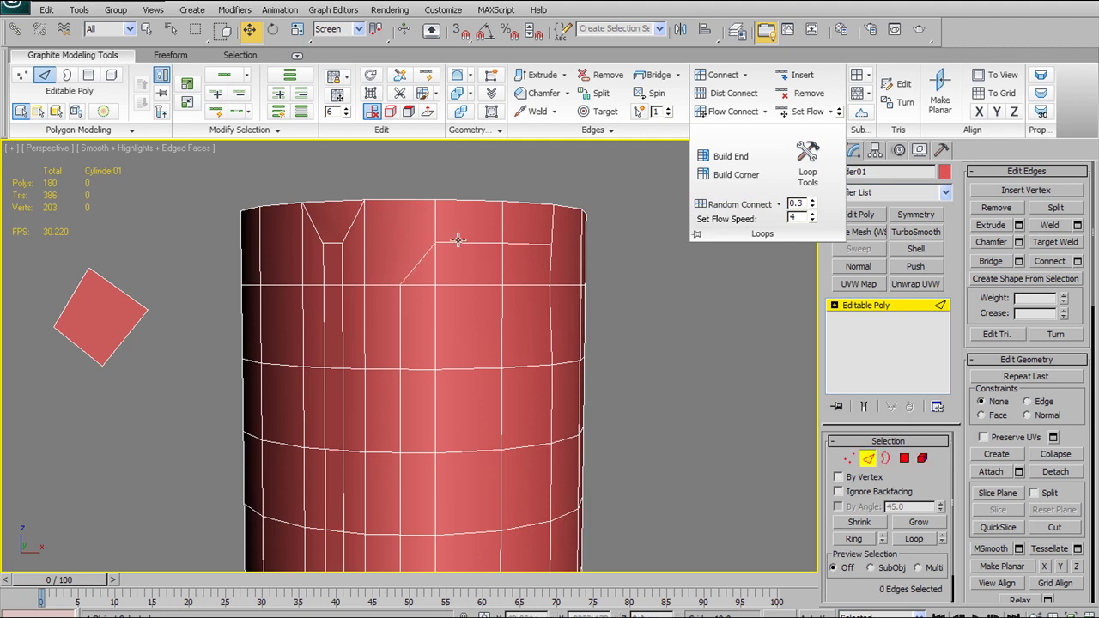
pyautogui.click(413, 262)
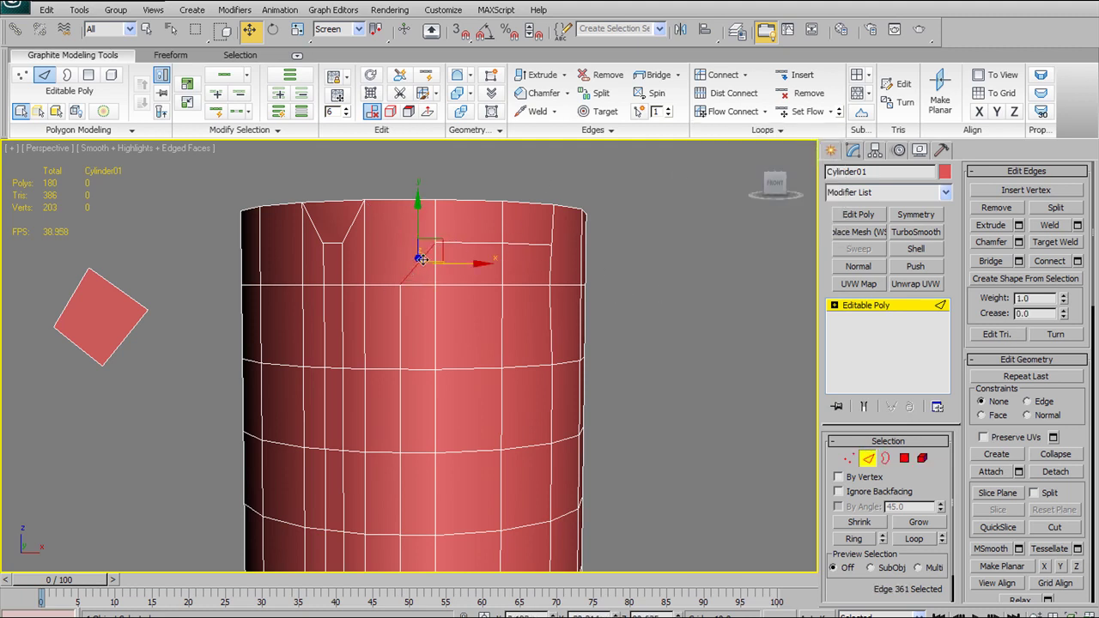
pyautogui.click(744, 131)
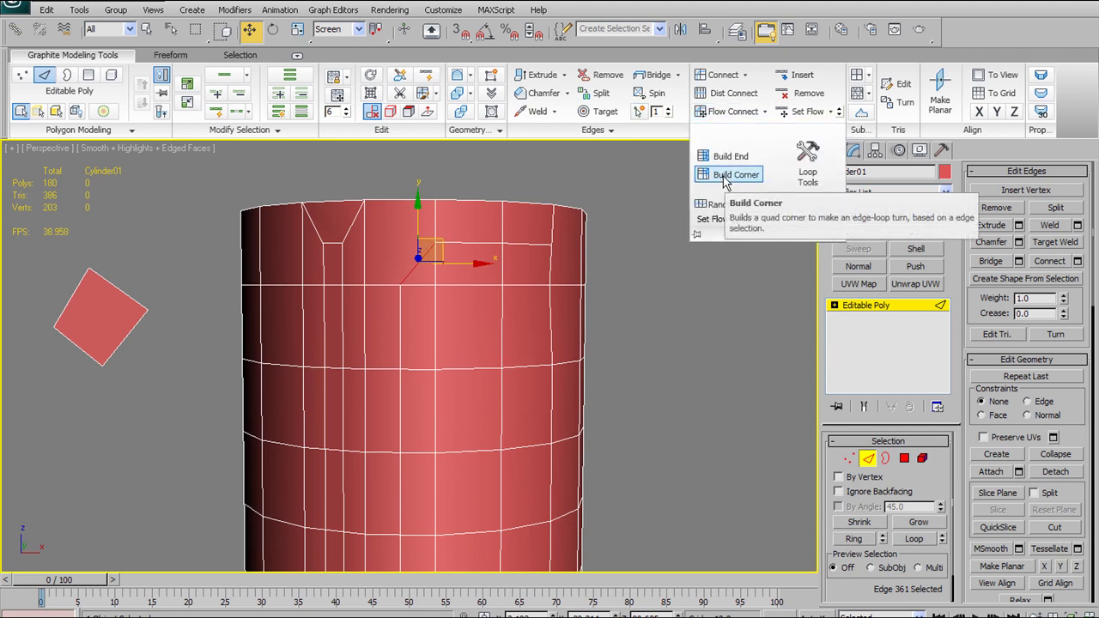
pyautogui.click(726, 176)
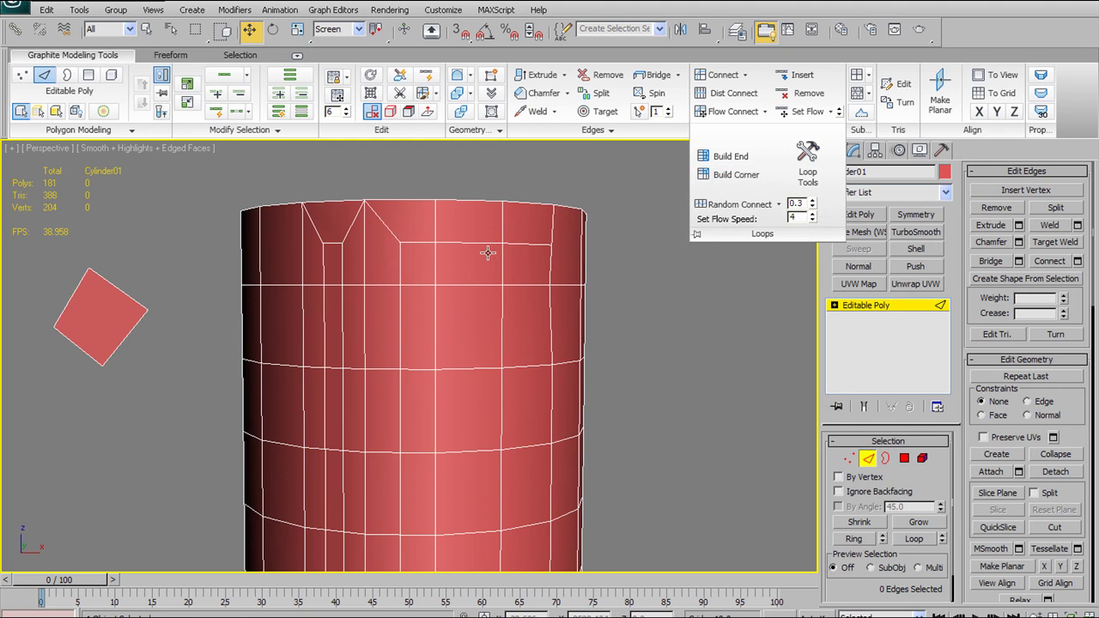
# Step: Delete the detached square polygon floating beside the cylinder
pyautogui.scroll(-2, 495, 252)
pyautogui.scroll(2, 495, 252)
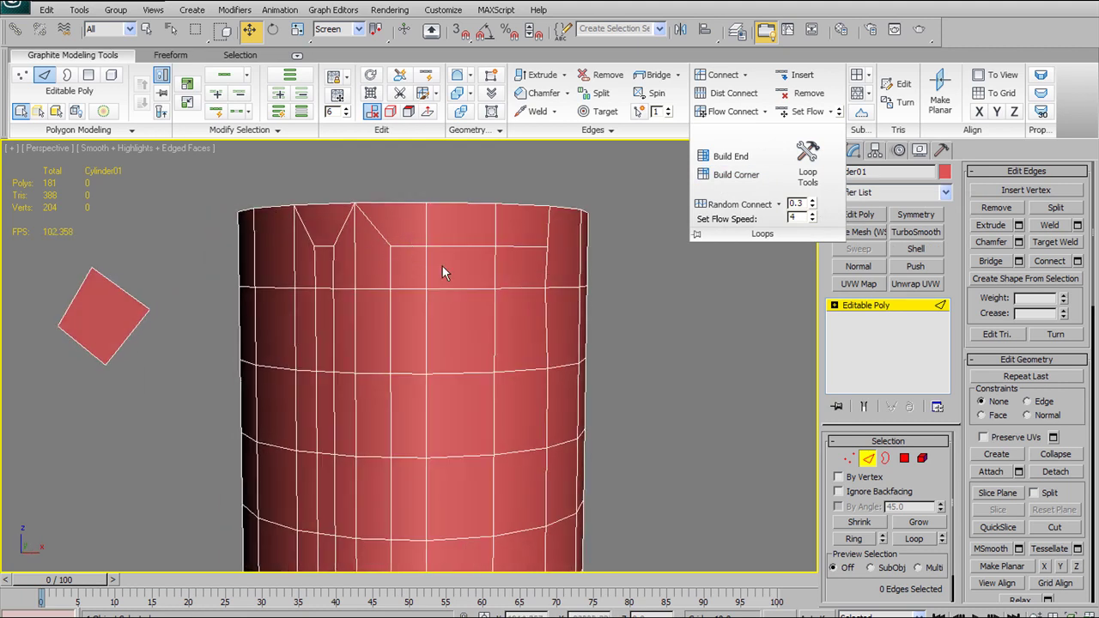
pyautogui.scroll(-3, 442, 273)
pyautogui.scroll(2, 444, 267)
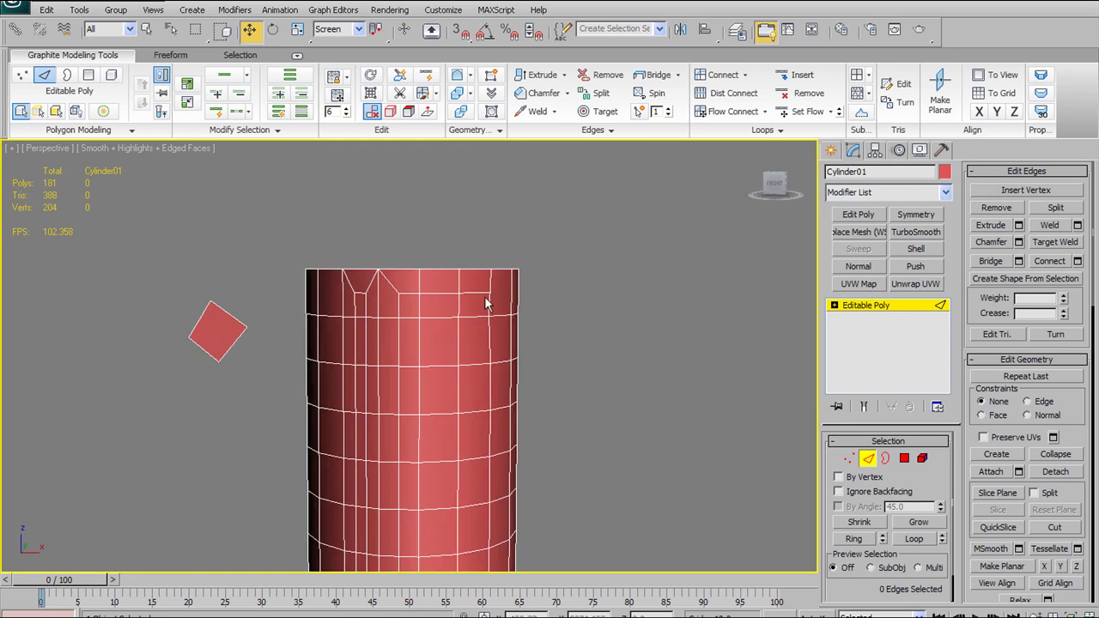
pyautogui.keyDown('alt'); pyautogui.moveTo(470, 292); pyautogui.dragTo(564, 309, button='middle'); pyautogui.keyUp('alt')
pyautogui.keyDown('alt'); pyautogui.moveTo(473, 378); pyautogui.dragTo(532, 297, button='middle'); pyautogui.keyUp('alt')
pyautogui.keyDown('alt'); pyautogui.moveTo(569, 255); pyautogui.dragTo(598, 336, button='middle'); pyautogui.keyUp('alt')
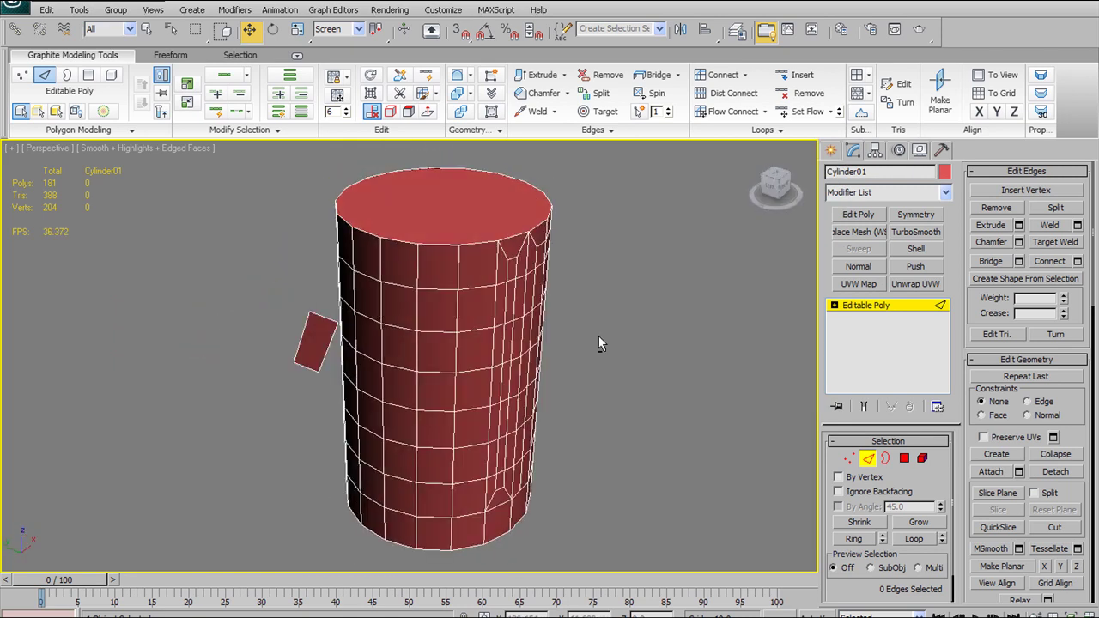
pyautogui.click(904, 460)
pyautogui.click(326, 351)
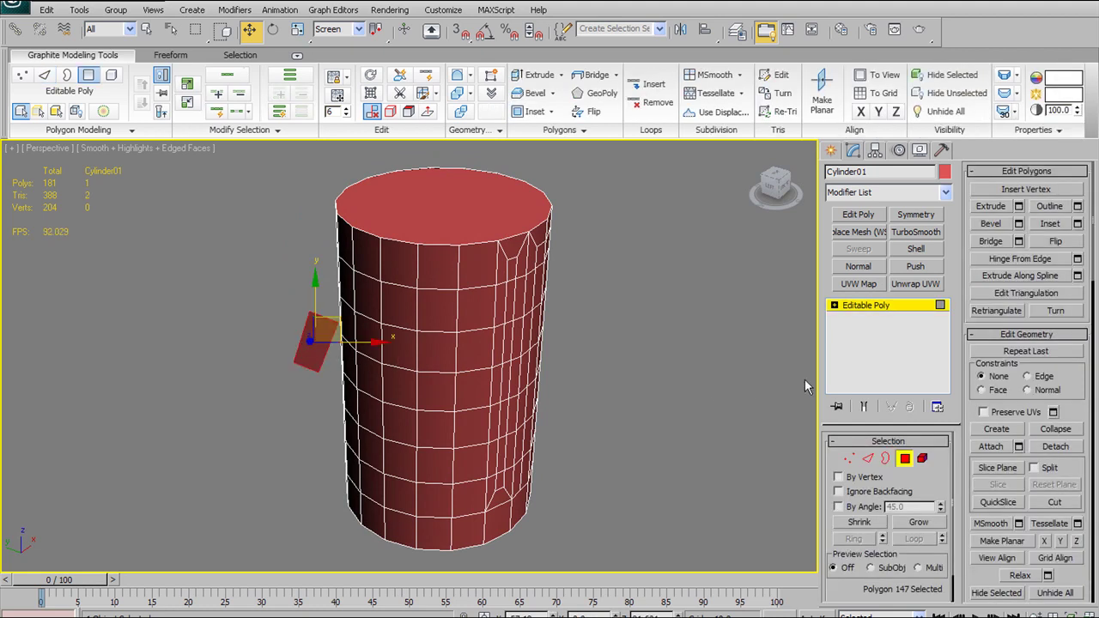
pyautogui.press('Delete')
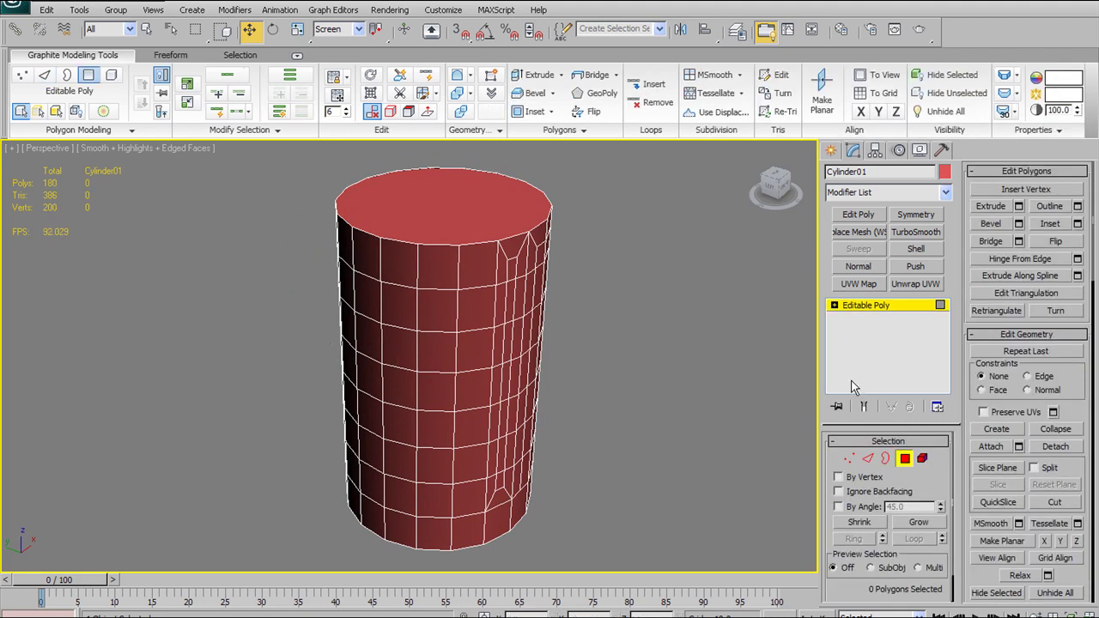
# Step: On the untouched side of the cylinder, select one column's horizontal edges from the top rim down to the base
pyautogui.keyDown('alt'); pyautogui.moveTo(805, 379); pyautogui.dragTo(358, 373, button='middle'); pyautogui.keyUp('alt')
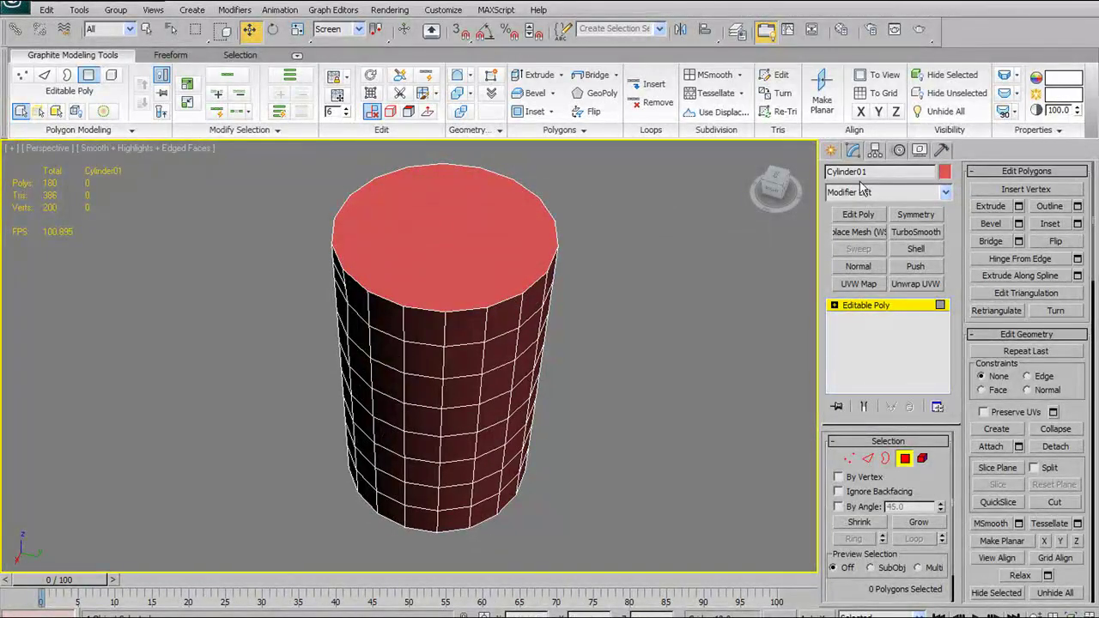
pyautogui.click(905, 459)
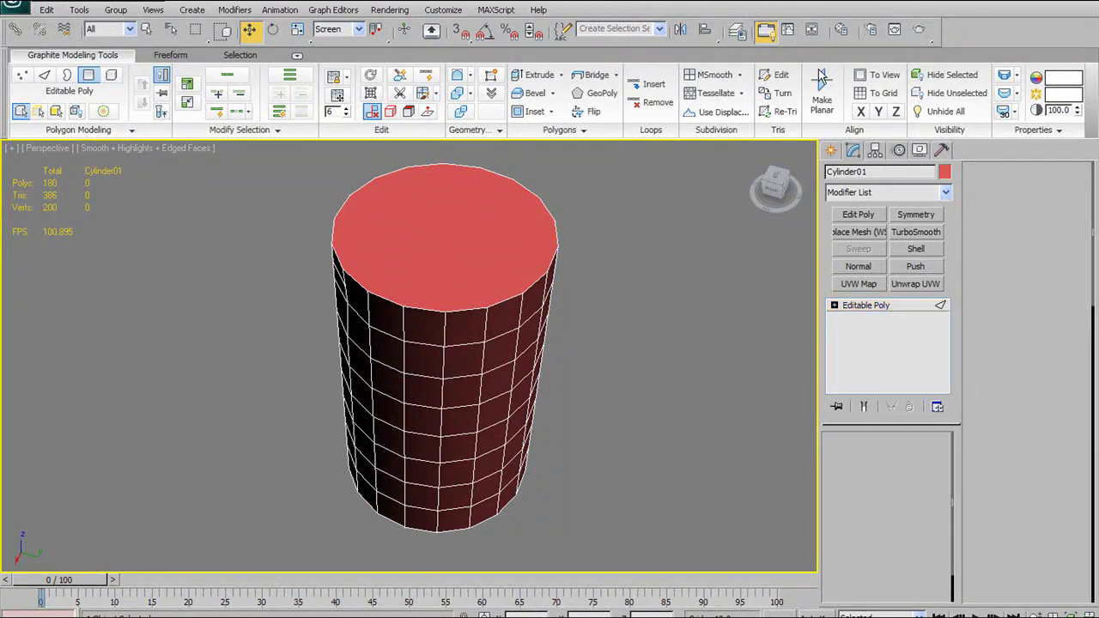
pyautogui.press('2')
pyautogui.keyDown('alt'); pyautogui.moveTo(515, 296); pyautogui.dragTo(469, 274, button='middle'); pyautogui.keyUp('alt')
pyautogui.click(462, 266)
pyautogui.click(417, 302)
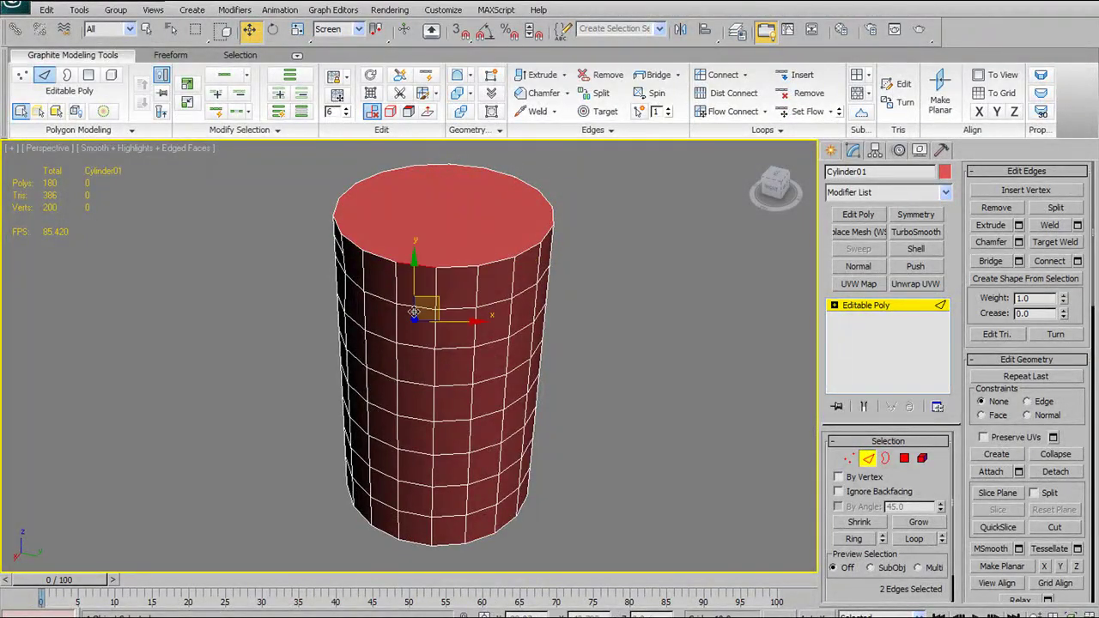
pyautogui.keyDown('ctrl'); pyautogui.click(416, 340); pyautogui.keyUp('ctrl')
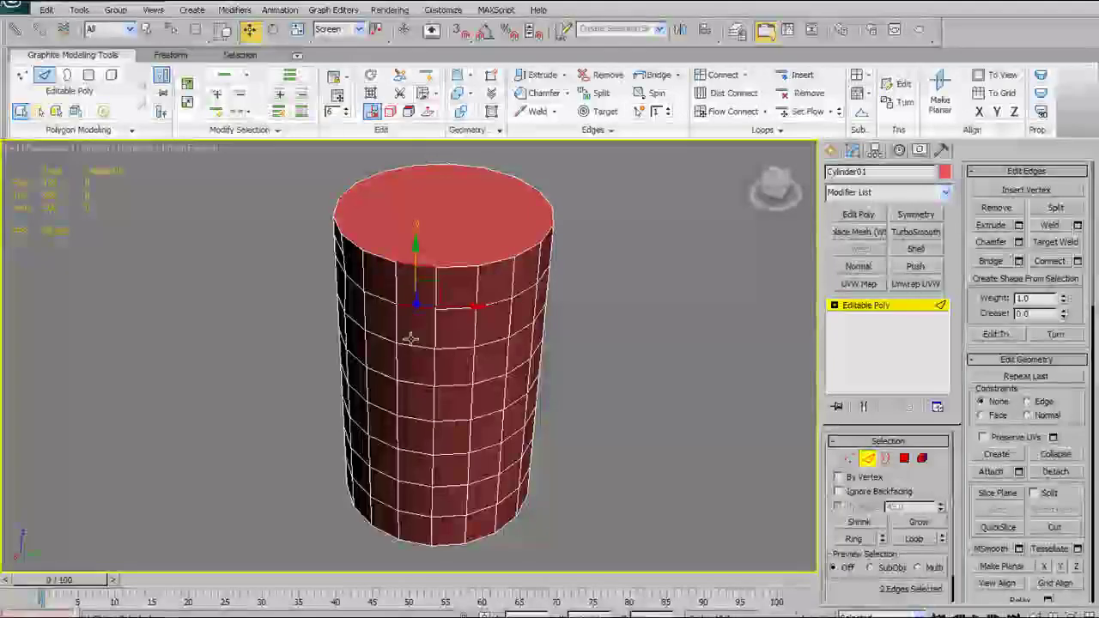
pyautogui.keyDown('ctrl'); pyautogui.click(409, 381); pyautogui.keyUp('ctrl')
pyautogui.keyDown('ctrl'); pyautogui.click(411, 390); pyautogui.keyUp('ctrl')
pyautogui.keyDown('ctrl'); pyautogui.click(411, 415); pyautogui.keyUp('ctrl')
pyautogui.keyDown('ctrl'); pyautogui.click(416, 452); pyautogui.keyUp('ctrl')
pyautogui.keyDown('ctrl'); pyautogui.click(417, 482); pyautogui.keyUp('ctrl')
pyautogui.keyDown('ctrl'); pyautogui.click(418, 507); pyautogui.keyUp('ctrl')
pyautogui.keyDown('ctrl'); pyautogui.click(419, 529); pyautogui.keyUp('ctrl')
# Step: Connect the selected horizontal edges to add a vertical line of edges down the middle of the column
pyautogui.keyDown('alt'); pyautogui.moveTo(499, 436); pyautogui.dragTo(481, 352, button='middle'); pyautogui.keyUp('alt')
pyautogui.hotkey('ctrl', 'shift', 'e')
pyautogui.scroll(4, 473, 379)
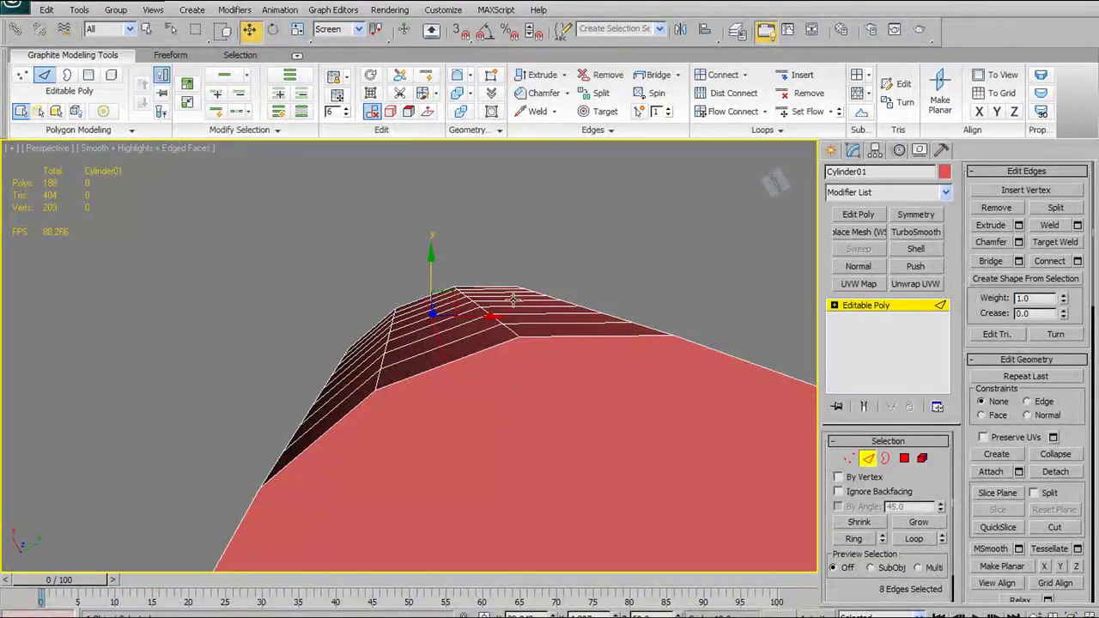
pyautogui.keyDown('alt'); pyautogui.moveTo(503, 323); pyautogui.dragTo(443, 343, button='middle'); pyautogui.keyUp('alt')
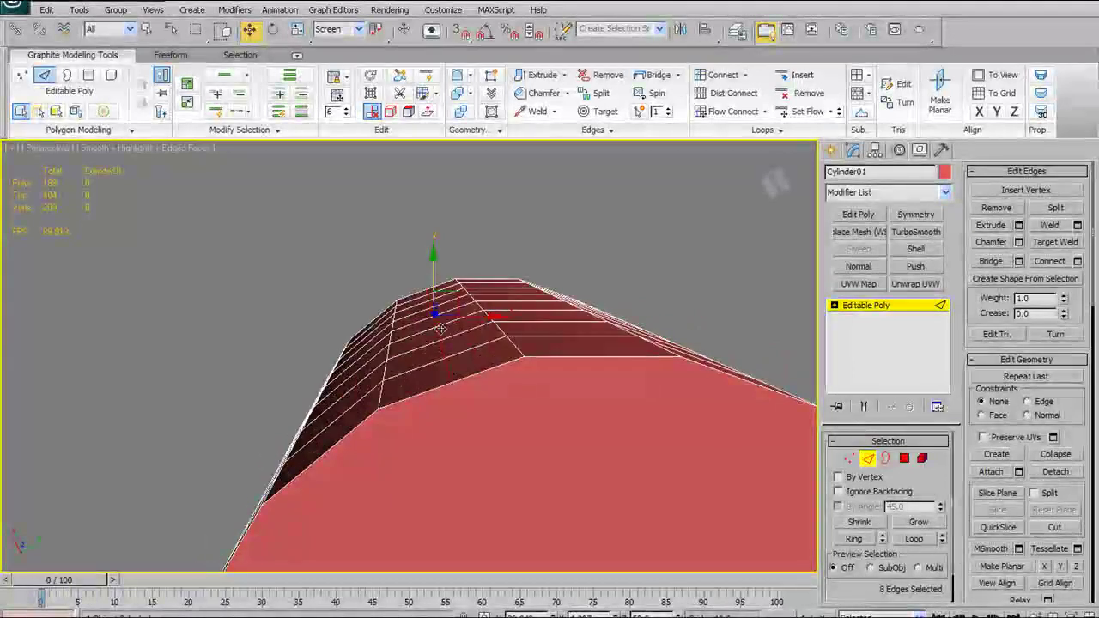
pyautogui.keyDown('alt'); pyautogui.moveTo(410, 262); pyautogui.dragTo(442, 203, button='middle'); pyautogui.keyUp('alt')
pyautogui.keyDown('alt'); pyautogui.moveTo(492, 459); pyautogui.dragTo(481, 378, button='middle'); pyautogui.keyUp('alt')
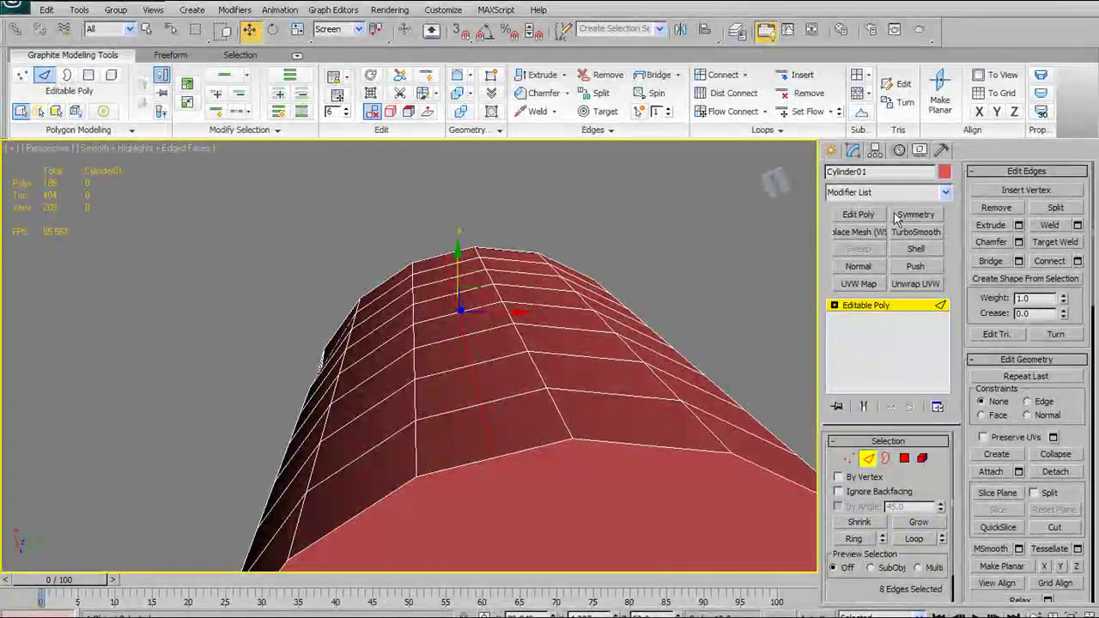
# Step: Apply TurboSmooth to the cylinder and hide the edged faces to examine its smoothed shading around the rim
pyautogui.click(906, 232)
pyautogui.keyDown('alt'); pyautogui.moveTo(516, 275); pyautogui.dragTo(677, 399, button='middle'); pyautogui.keyUp('alt')
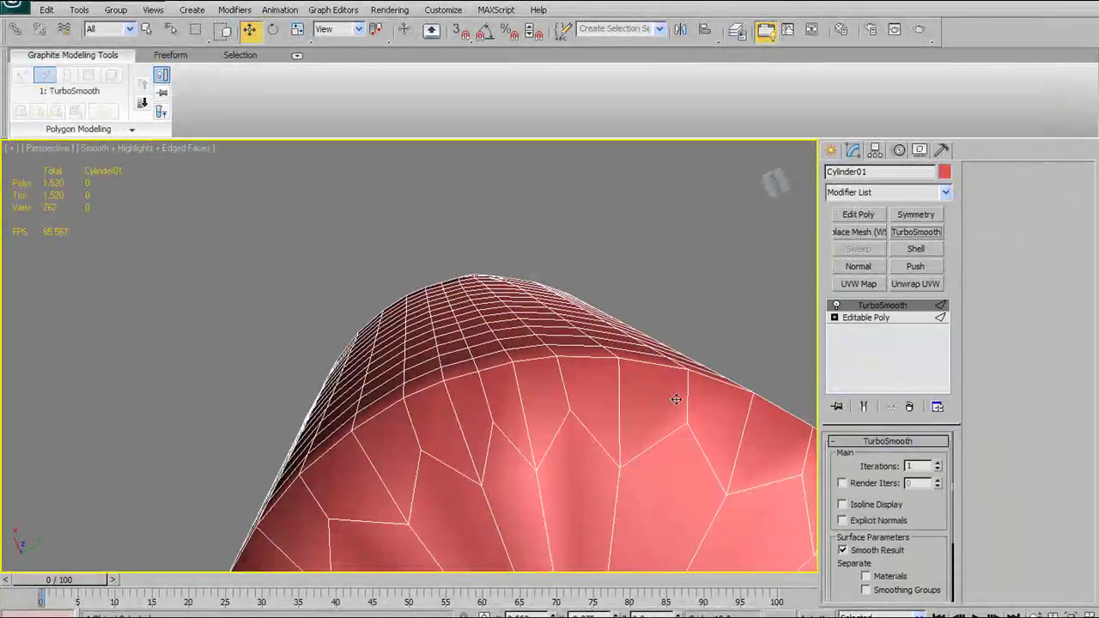
pyautogui.keyDown('alt'); pyautogui.moveTo(612, 392); pyautogui.dragTo(612, 413, button='middle'); pyautogui.keyUp('alt')
pyautogui.press('F4')
pyautogui.keyDown('alt'); pyautogui.moveTo(601, 368); pyautogui.dragTo(576, 520, button='middle'); pyautogui.keyUp('alt')
pyautogui.scroll(-4, 579, 332)
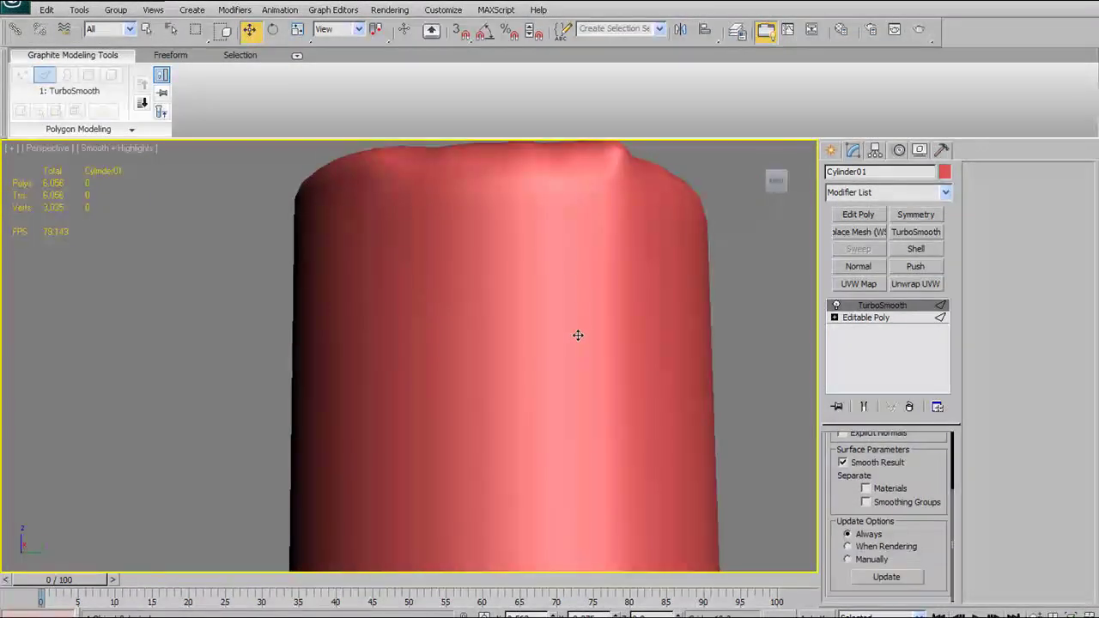
pyautogui.scroll(-5, 545, 301)
pyautogui.moveTo(532, 331)
pyautogui.keyDown('alt'); pyautogui.mouseDown(button='middle')
pyautogui.moveTo(579, 402)
pyautogui.moveTo(522, 313)
pyautogui.mouseUp(button='middle'); pyautogui.keyUp('alt')
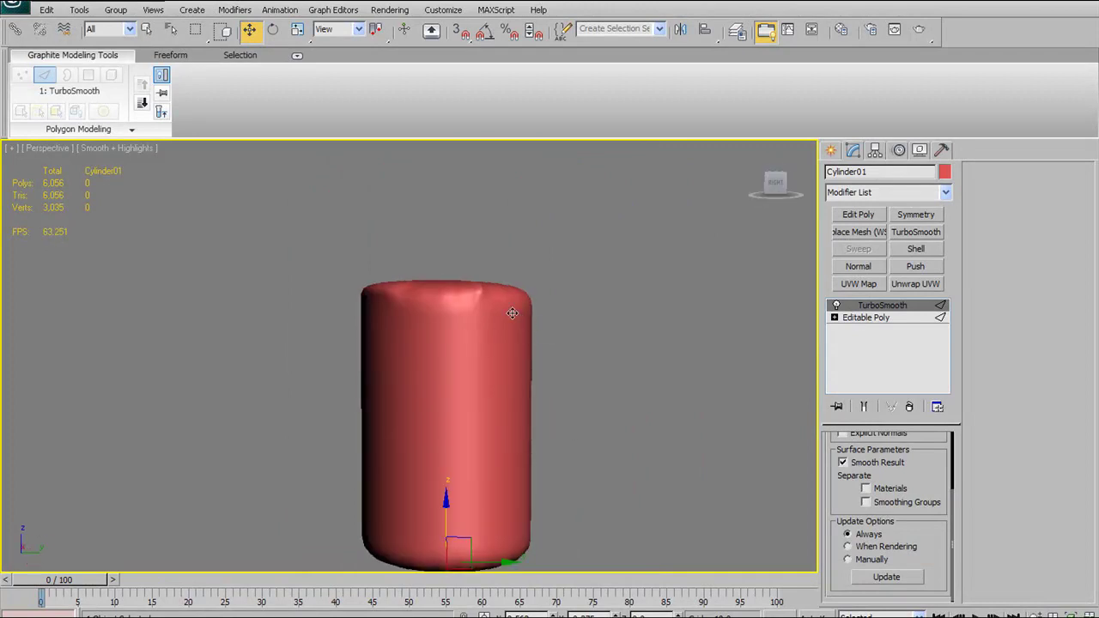
# Step: Undo the TurboSmooth and delete the entire cylinder from the scene
pyautogui.hotkey('ctrl', 'z')
pyautogui.keyDown('alt'); pyautogui.moveTo(520, 364); pyautogui.dragTo(427, 375, button='middle'); pyautogui.keyUp('alt')
pyautogui.click(883, 307)
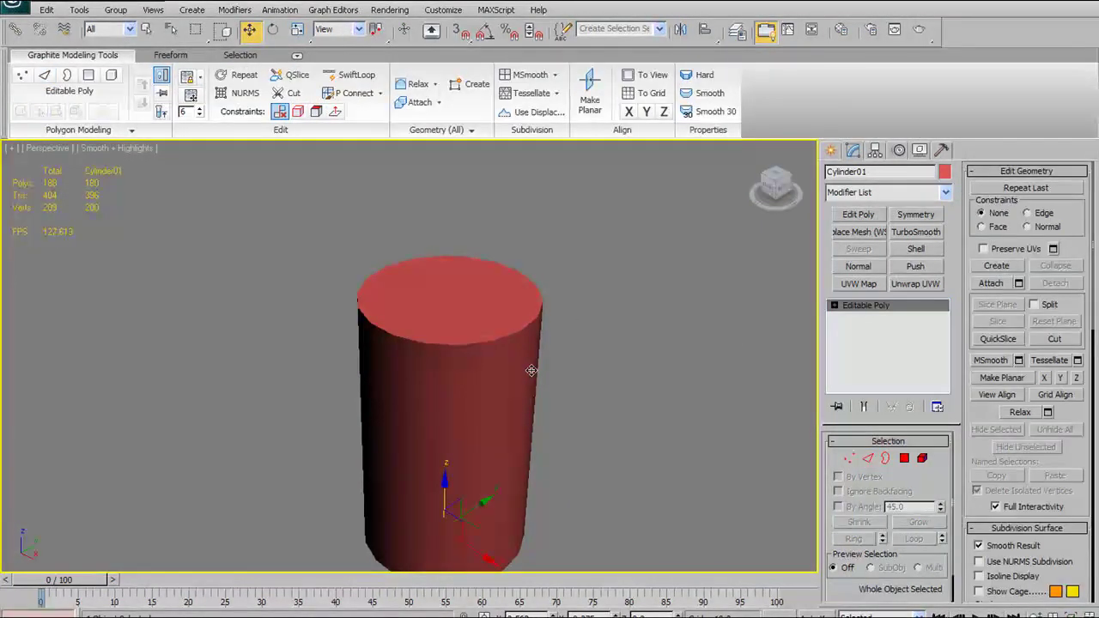
pyautogui.press('Delete')
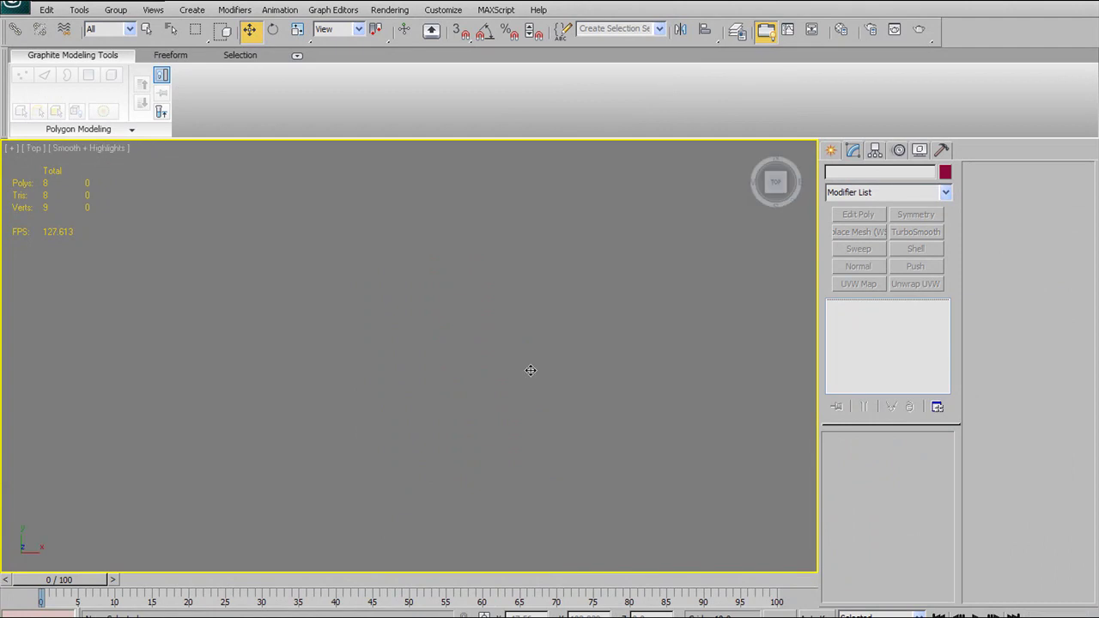
# Step: In the Top view, create a cylinder at the origin with a radius of about 10.2 and a height of about 18.3
pyautogui.press('t')
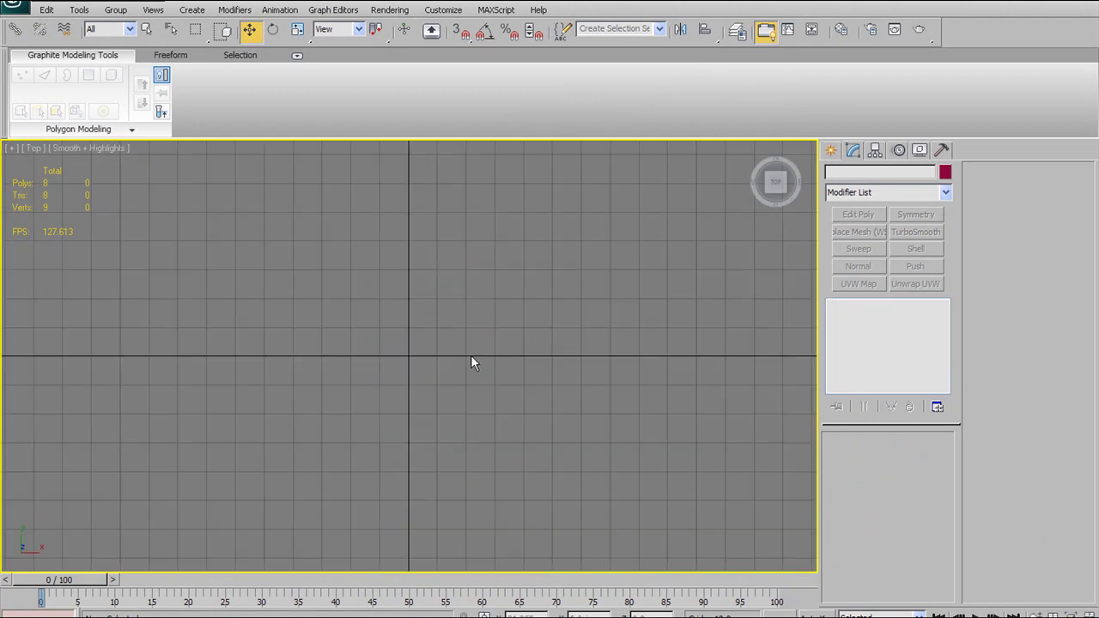
pyautogui.click(831, 148)
pyautogui.click(858, 280)
pyautogui.scroll(5, 393, 363)
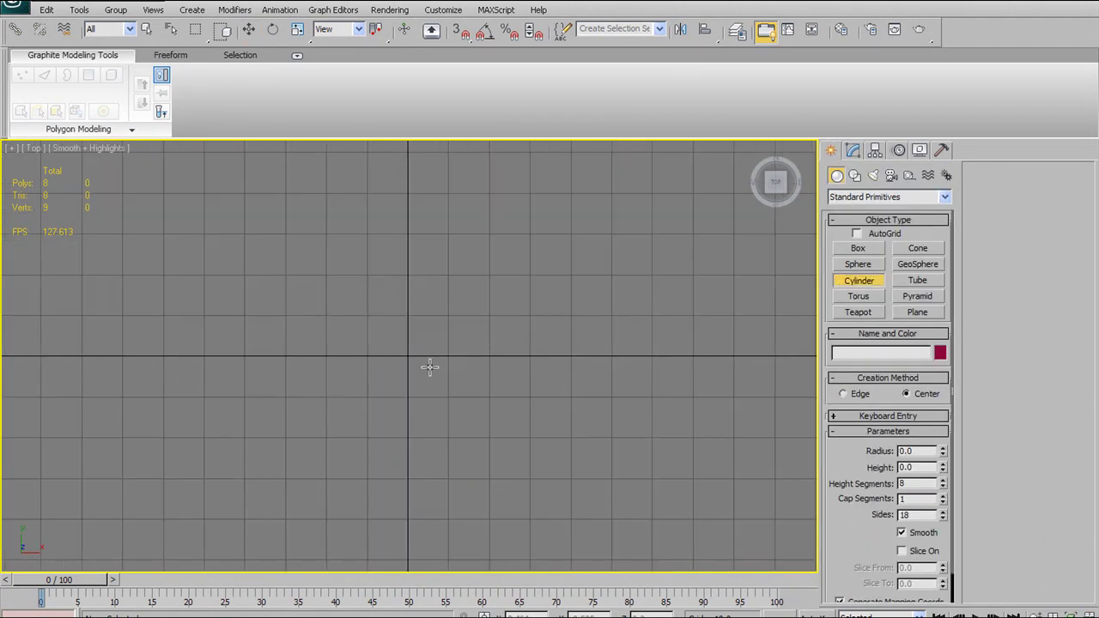
pyautogui.moveTo(404, 354); pyautogui.dragTo(478, 310)
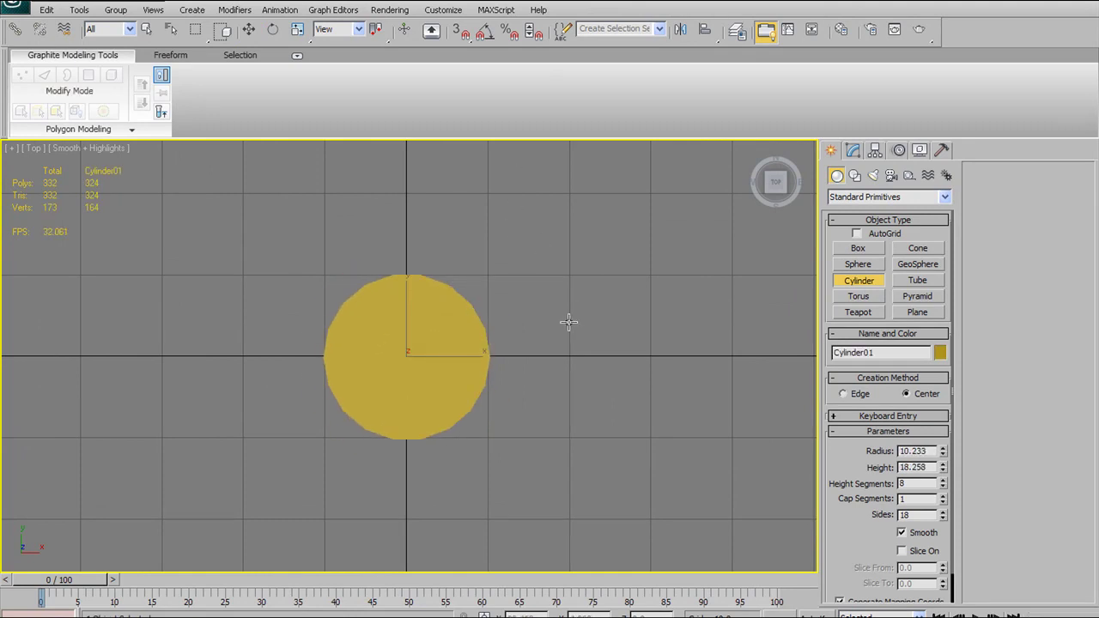
# Step: Convert the new cylinder to an editable poly and display its edged faces
pyautogui.press('f')
pyautogui.click(119, 131)
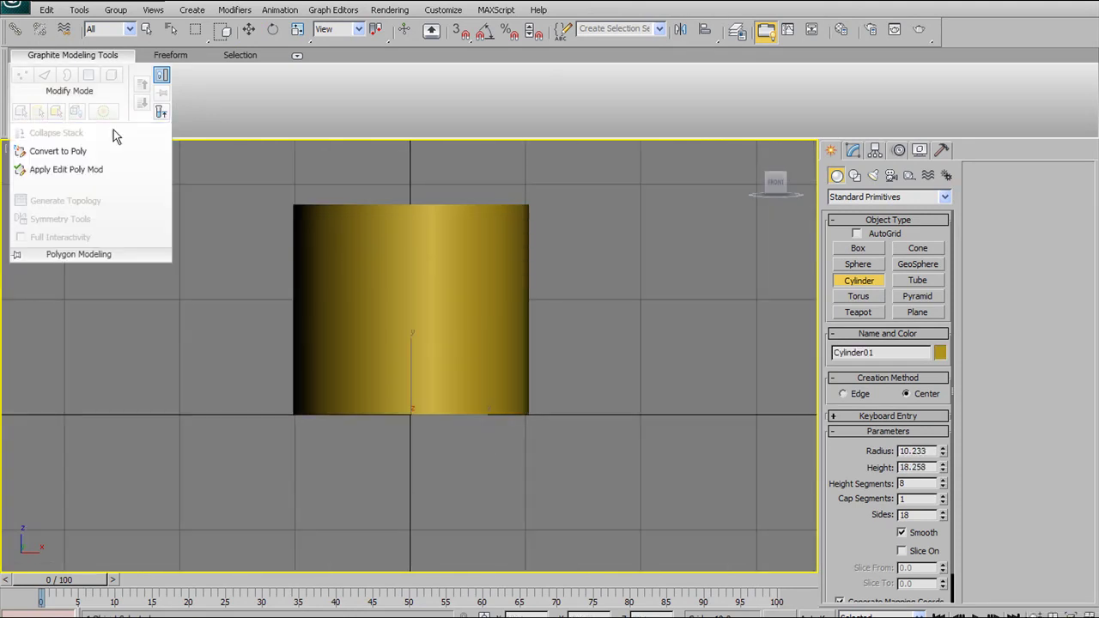
pyautogui.click(53, 152)
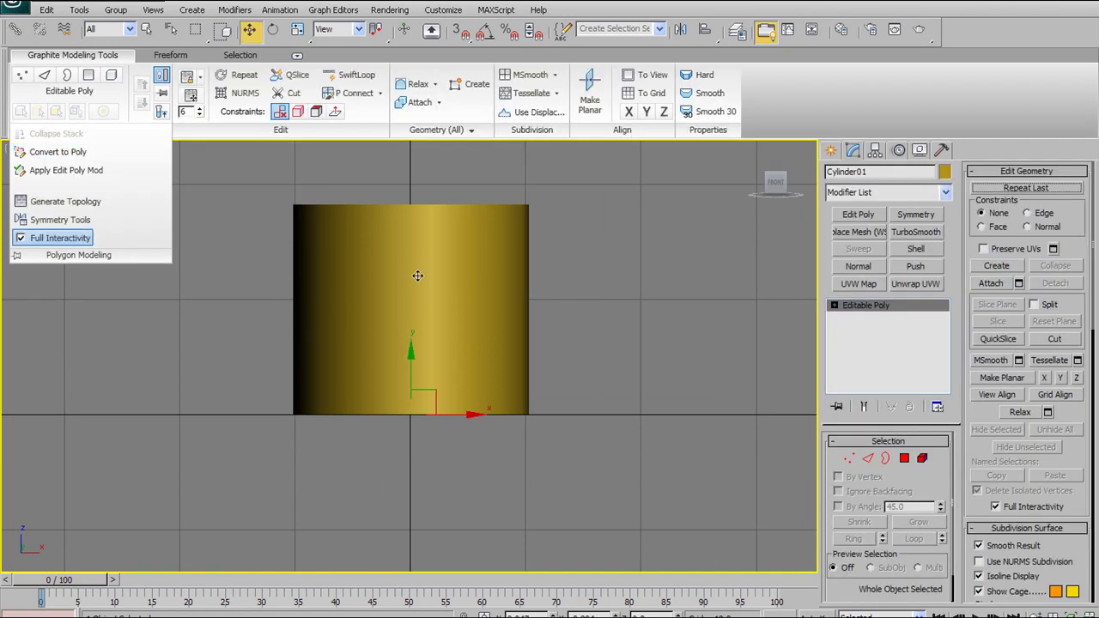
pyautogui.press('F4')
pyautogui.keyDown('alt'); pyautogui.moveTo(482, 266); pyautogui.dragTo(481, 307, button='middle'); pyautogui.keyUp('alt')
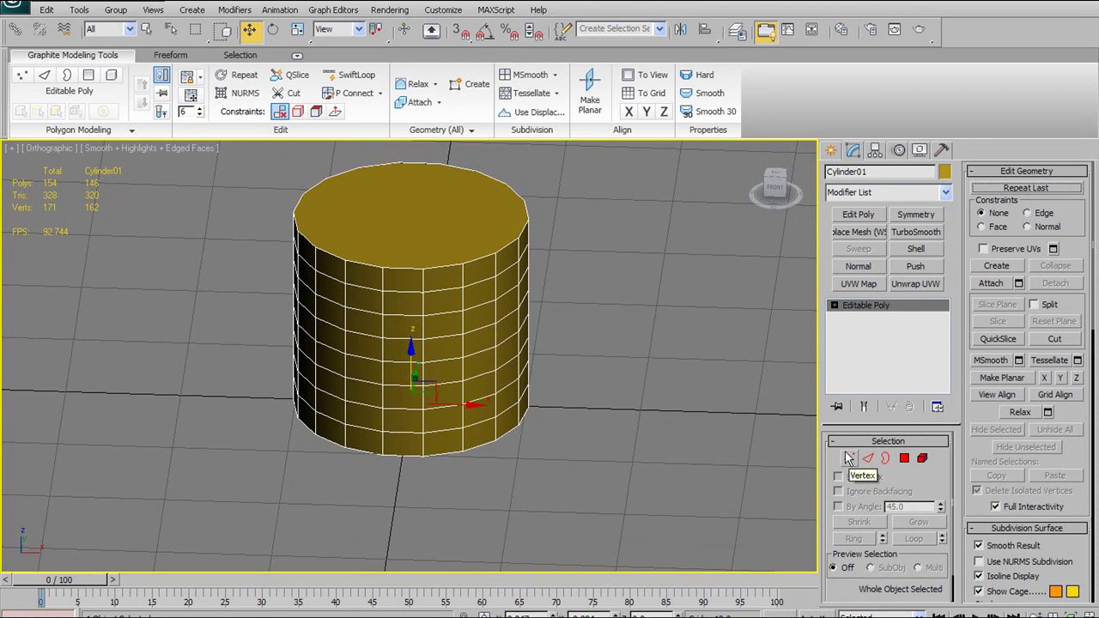
# Step: Undo the conversion and set the cylinder to 1 height segment and 8 sides, viewed in perspective
pyautogui.hotkey('ctrl', 'z')
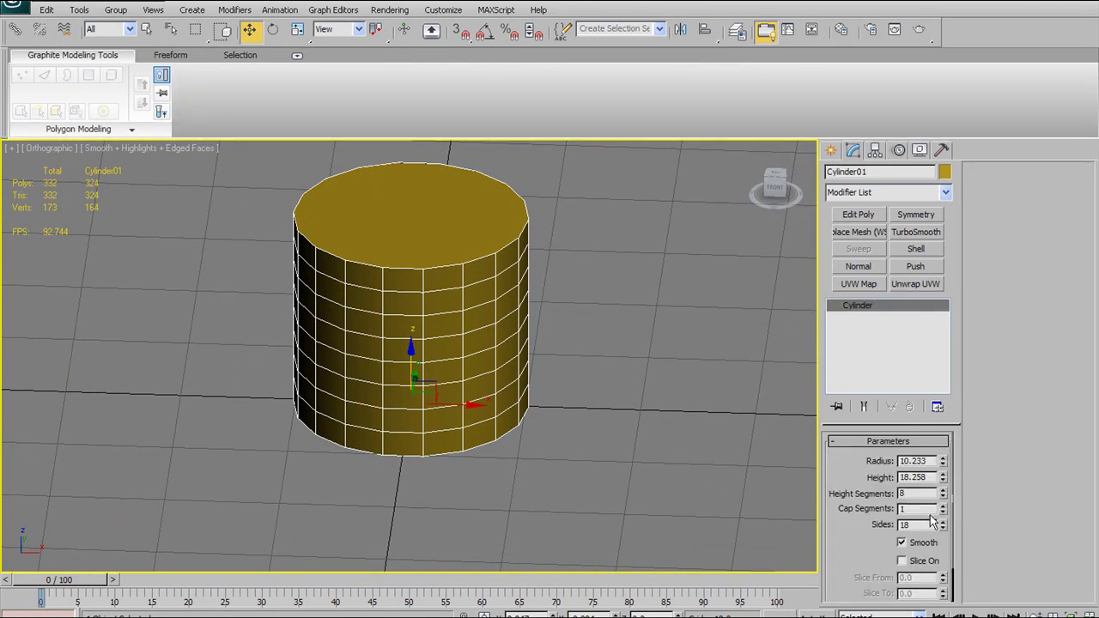
pyautogui.rightClick(944, 493)
pyautogui.moveTo(942, 525); pyautogui.dragTo(959, 600)
pyautogui.scroll(3, 459, 350)
pyautogui.press('p')
pyautogui.scroll(-3, 481, 341)
pyautogui.keyDown('alt'); pyautogui.moveTo(481, 342); pyautogui.dragTo(327, 387, button='middle'); pyautogui.keyUp('alt')
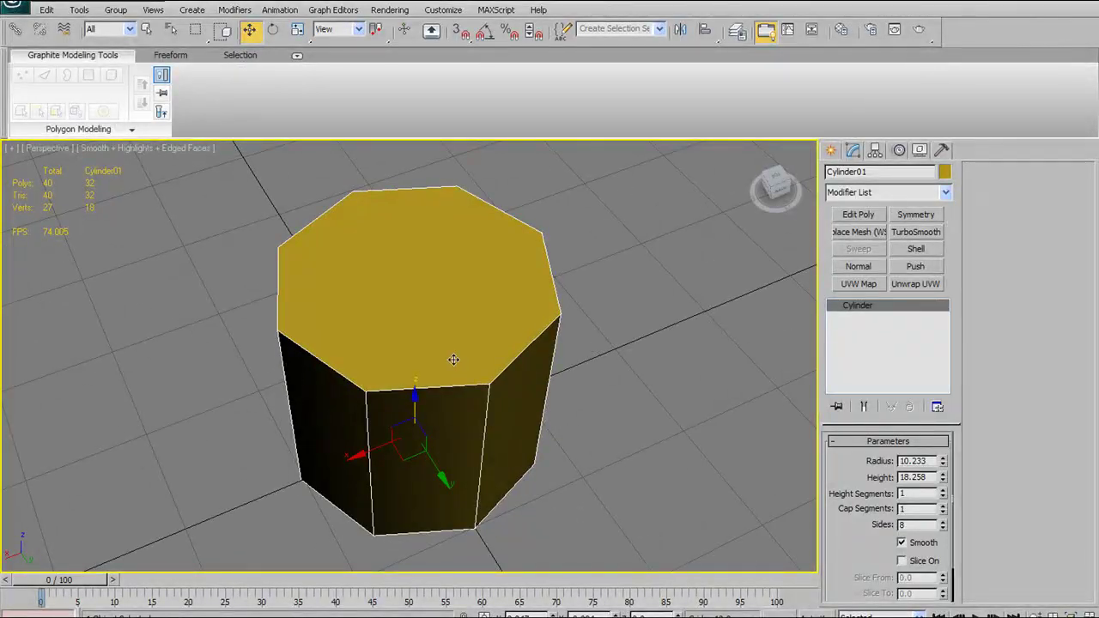
# Step: Convert the eight-sided cylinder to an editable poly
pyautogui.click(78, 129)
pyautogui.click(57, 152)
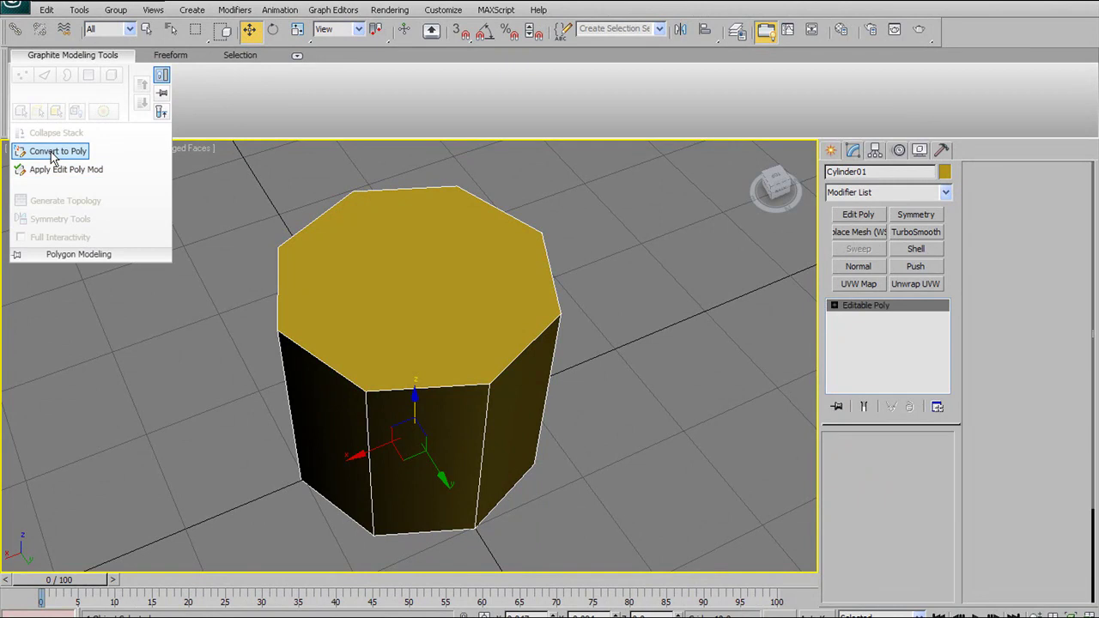
pyautogui.keyDown('alt'); pyautogui.moveTo(464, 391); pyautogui.dragTo(483, 343, button='middle'); pyautogui.keyUp('alt')
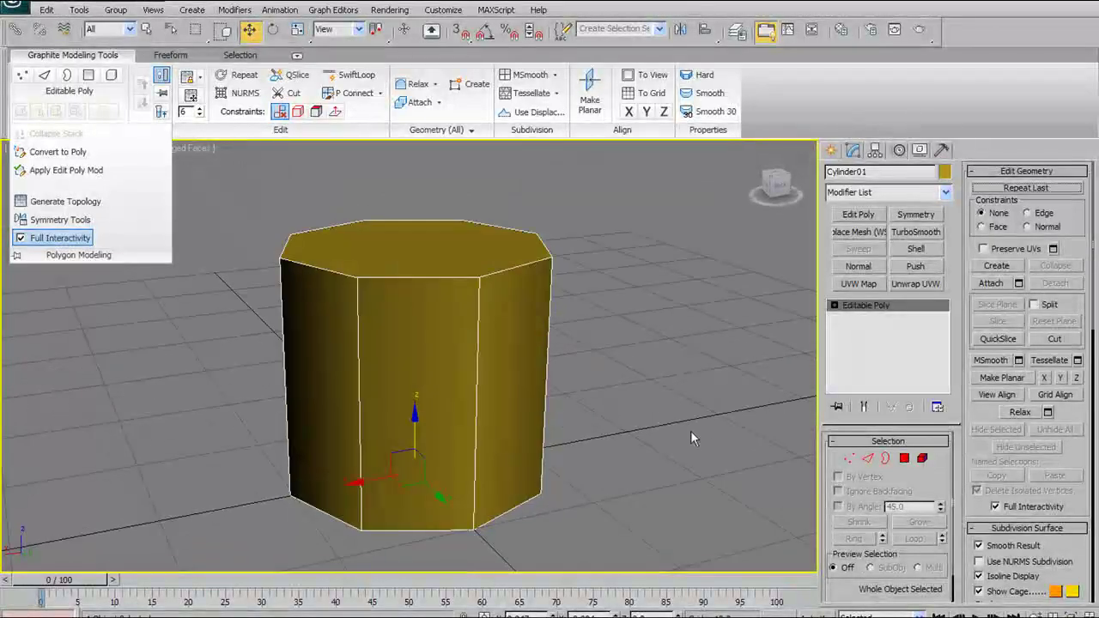
# Step: Select the cylinder's top and bottom cap polygons and convert the selection to their border edges
pyautogui.click(870, 458)
pyautogui.click(904, 457)
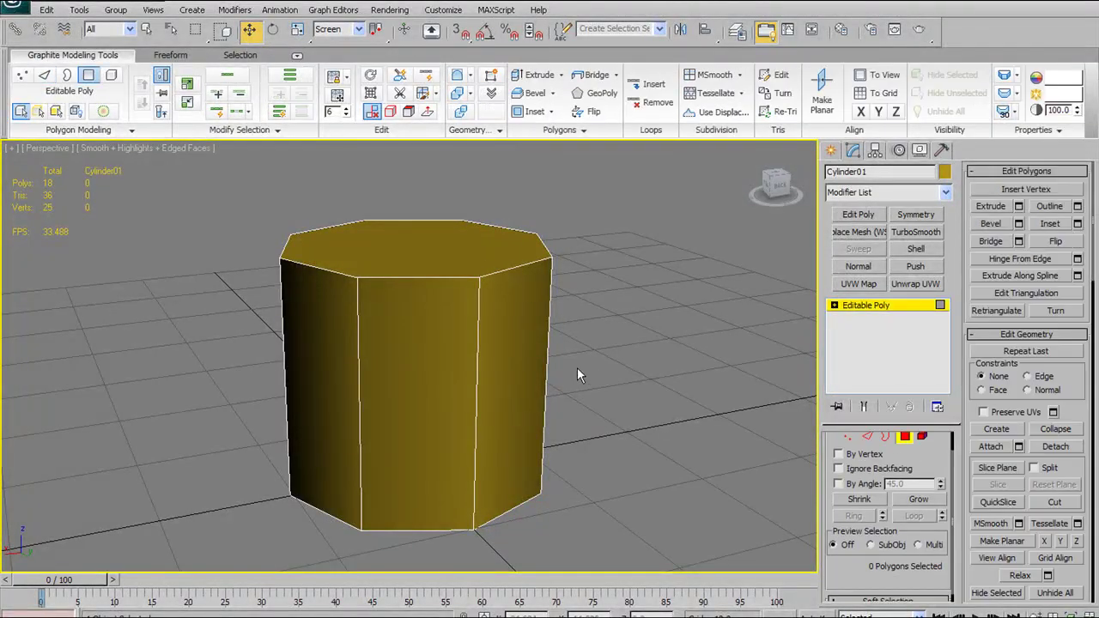
pyautogui.click(475, 261)
pyautogui.keyDown('alt'); pyautogui.moveTo(475, 261); pyautogui.dragTo(508, 442, button='middle'); pyautogui.keyUp('alt')
pyautogui.keyDown('ctrl'); pyautogui.click(443, 426); pyautogui.keyUp('ctrl')
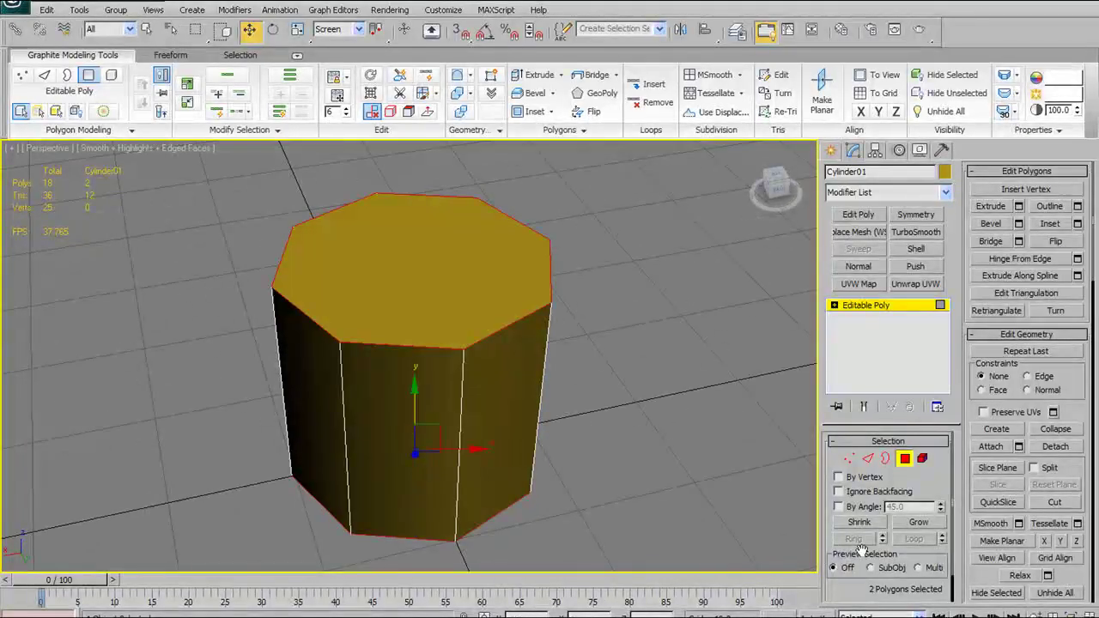
pyautogui.keyDown('ctrl'); pyautogui.click(867, 458); pyautogui.keyUp('ctrl')
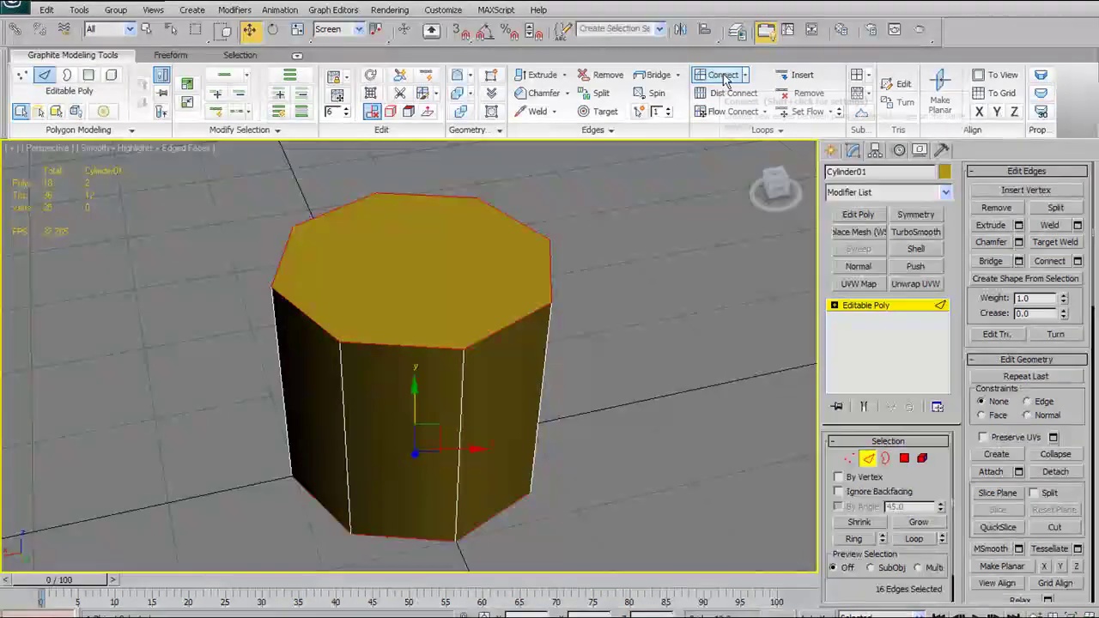
# Step: Connect the selected cap border edges, adding a vertical edge midway along each side face and an inner octagon on each cap
pyautogui.keyDown('shift'); pyautogui.click(709, 79); pyautogui.keyUp('shift')
pyautogui.moveTo(457, 361)
pyautogui.keyDown('alt'); pyautogui.mouseDown(button='middle')
pyautogui.moveTo(450, 319)
pyautogui.moveTo(449, 369)
pyautogui.moveTo(449, 355)
pyautogui.mouseUp(button='middle'); pyautogui.keyUp('alt')
pyautogui.click(700, 291)
pyautogui.keyDown('alt'); pyautogui.moveTo(600, 315); pyautogui.dragTo(553, 186, button='middle'); pyautogui.keyUp('alt')
pyautogui.keyDown('alt'); pyautogui.moveTo(462, 310); pyautogui.dragTo(429, 204, button='middle'); pyautogui.keyUp('alt')
pyautogui.keyDown('alt'); pyautogui.moveTo(368, 251); pyautogui.dragTo(381, 302, button='middle'); pyautogui.keyUp('alt')
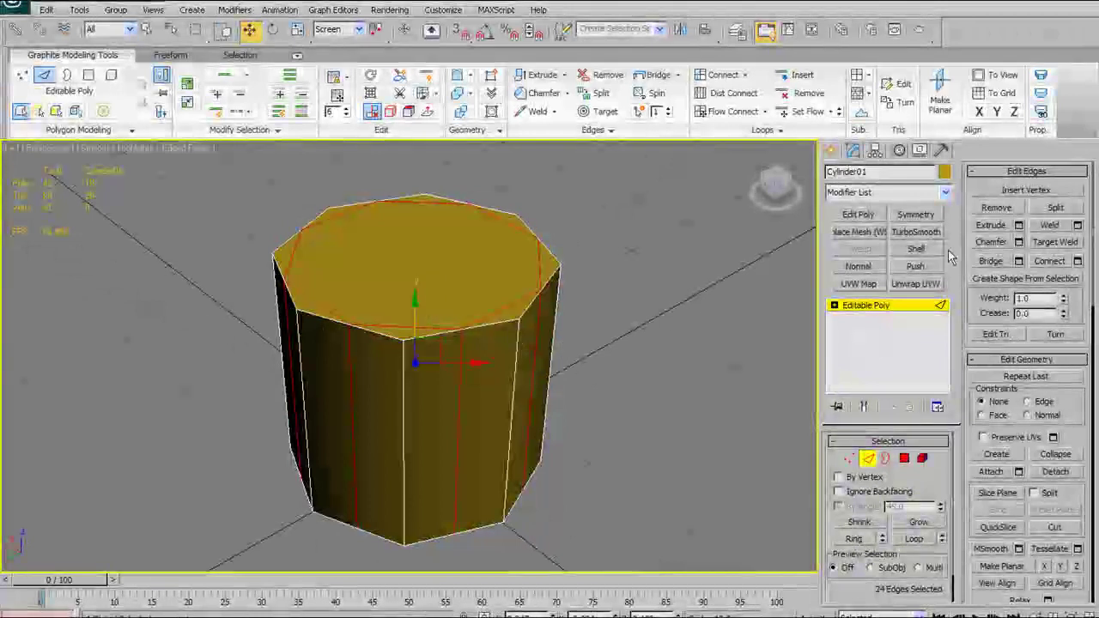
# Step: Preview the connected cylinder with TurboSmooth, and undo both the modifier and the cap edge connection
pyautogui.click(916, 232)
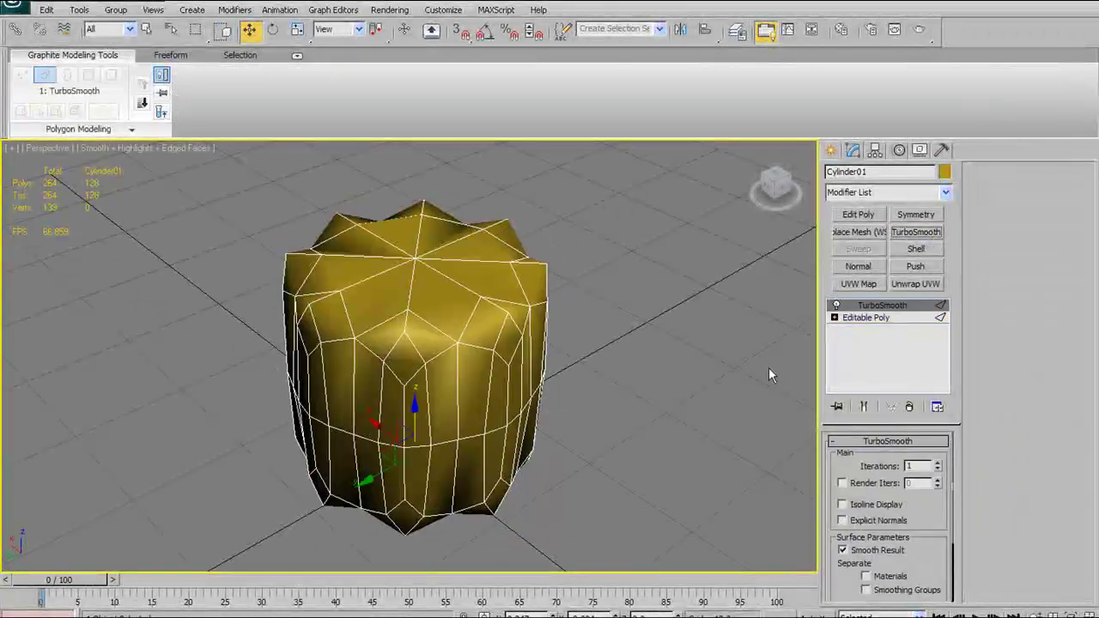
pyautogui.click(940, 463)
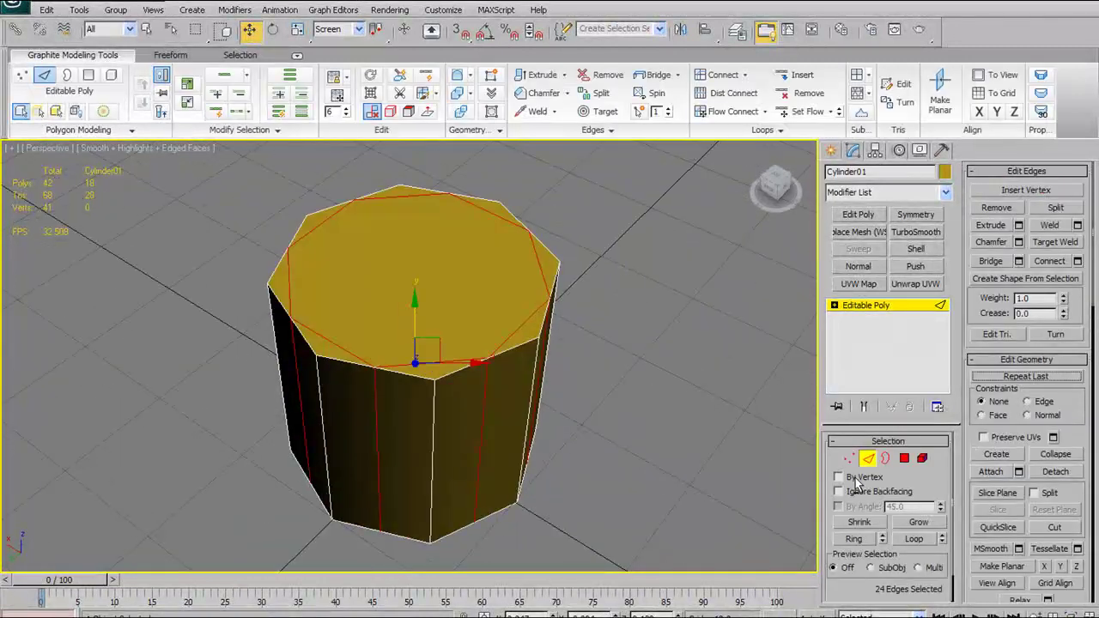
pyautogui.click(904, 460)
pyautogui.click(376, 283)
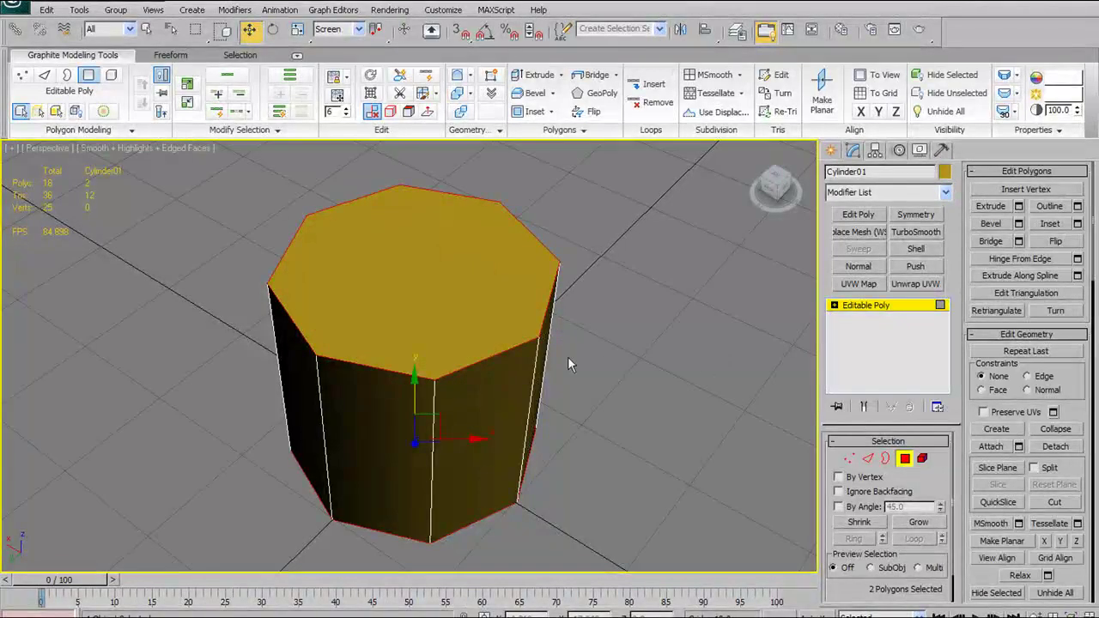
# Step: Select the ring of vertical side edges and connect them with 2 segments and a pinch of 91
pyautogui.keyDown('alt'); pyautogui.moveTo(570, 363); pyautogui.dragTo(574, 277, button='middle'); pyautogui.keyUp('alt')
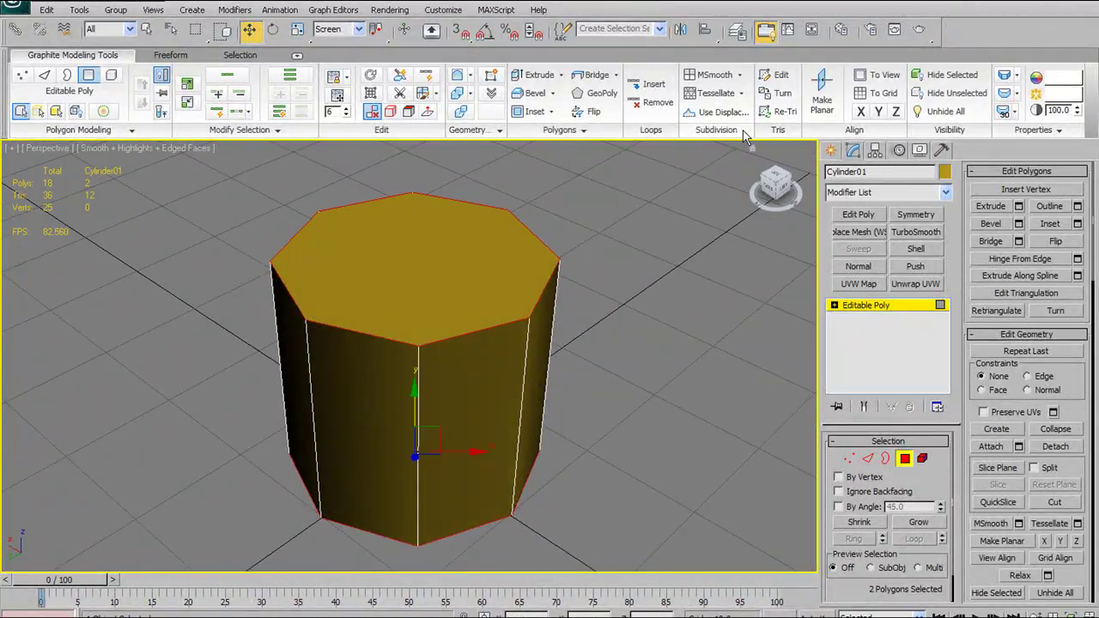
pyautogui.keyDown('alt'); pyautogui.moveTo(524, 354); pyautogui.dragTo(541, 312, button='middle'); pyautogui.keyUp('alt')
pyautogui.click(520, 316)
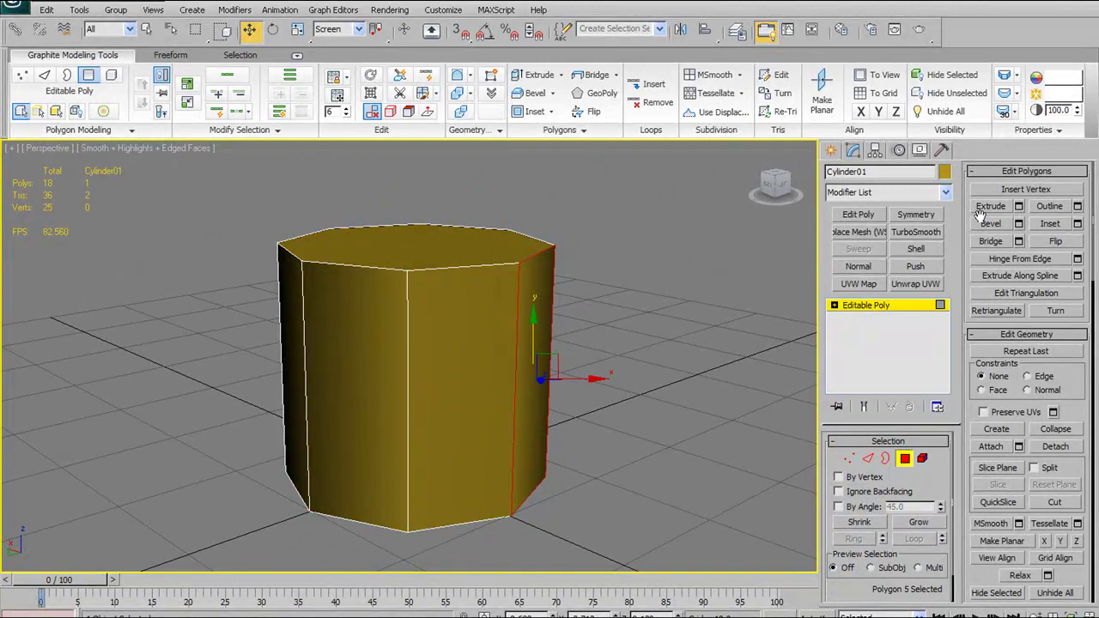
pyautogui.press('4')
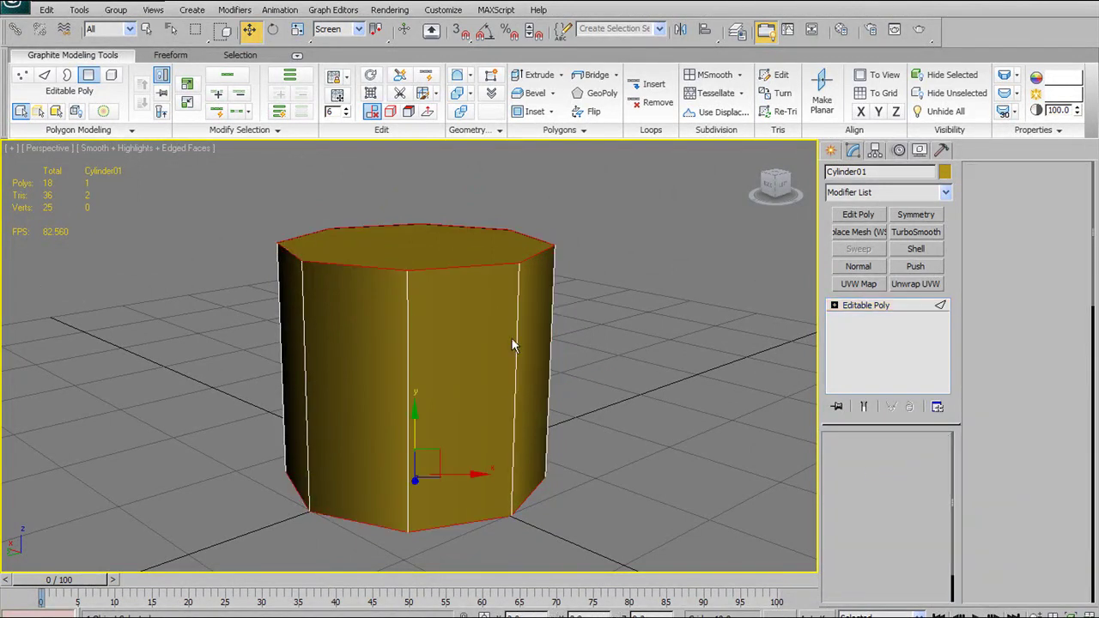
pyautogui.press('2')
pyautogui.click(407, 316)
pyautogui.click(857, 540)
pyautogui.click(1051, 262)
pyautogui.click(1077, 262)
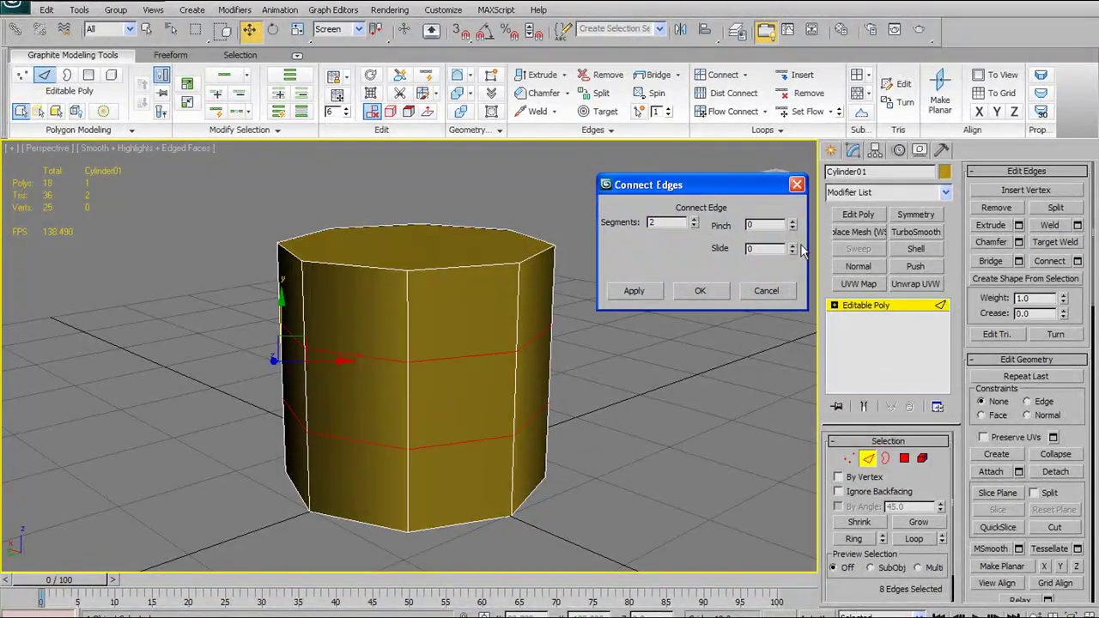
pyautogui.moveTo(793, 228); pyautogui.dragTo(825, 77)
pyautogui.click(701, 290)
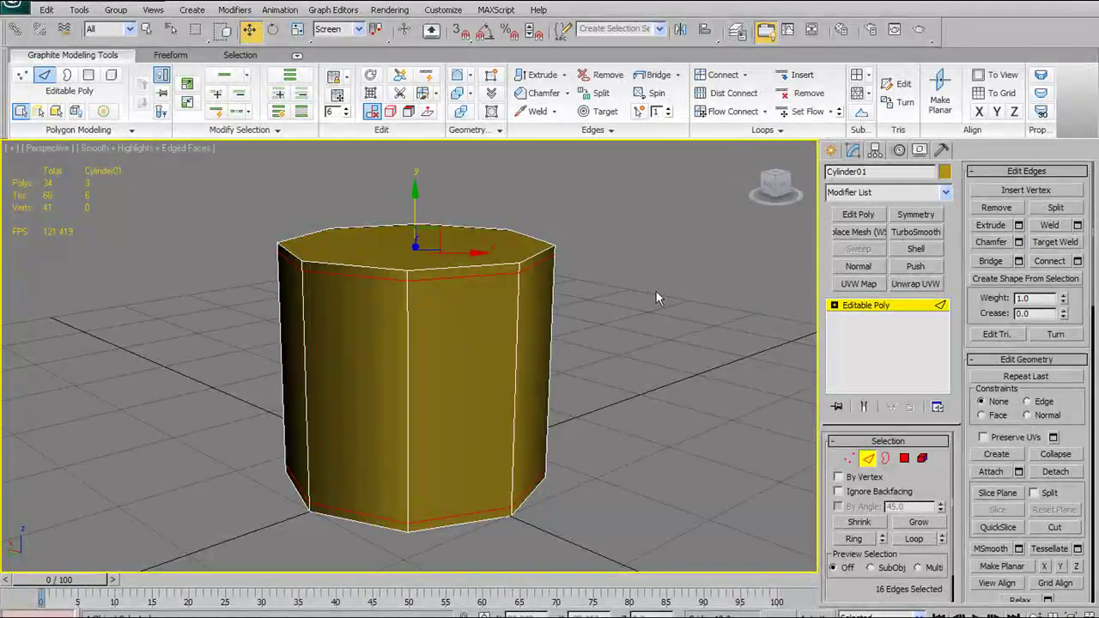
# Step: Select the cylinder's top and bottom cap polygons and inset them slightly
pyautogui.keyDown('alt'); pyautogui.moveTo(656, 267); pyautogui.dragTo(650, 305, button='middle'); pyautogui.keyUp('alt')
pyautogui.click(904, 459)
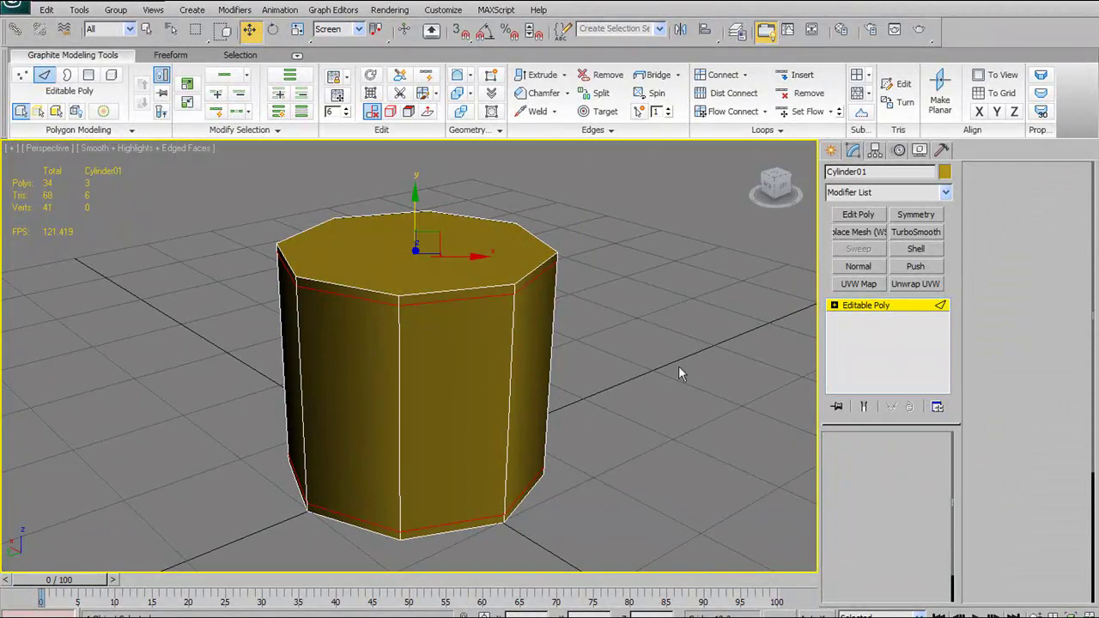
pyautogui.click(473, 274)
pyautogui.keyDown('alt'); pyautogui.moveTo(627, 483); pyautogui.dragTo(578, 437, button='middle'); pyautogui.keyUp('alt')
pyautogui.keyDown('ctrl'); pyautogui.click(438, 449); pyautogui.keyUp('ctrl')
pyautogui.keyDown('alt'); pyautogui.moveTo(437, 449); pyautogui.dragTo(804, 357, button='middle'); pyautogui.keyUp('alt')
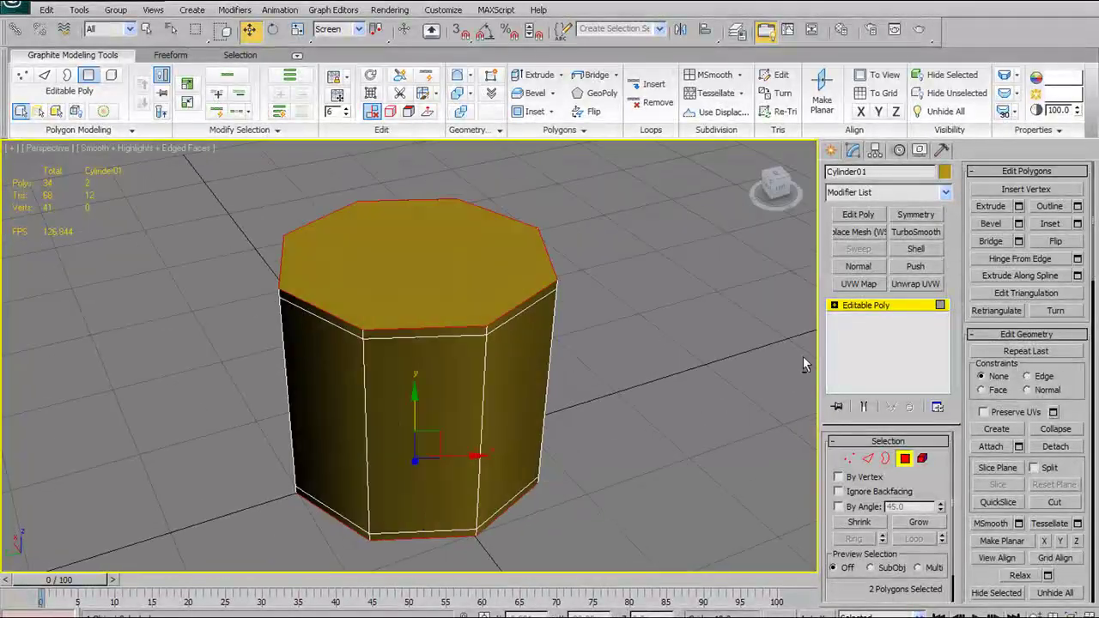
pyautogui.click(1078, 224)
pyautogui.click(703, 267)
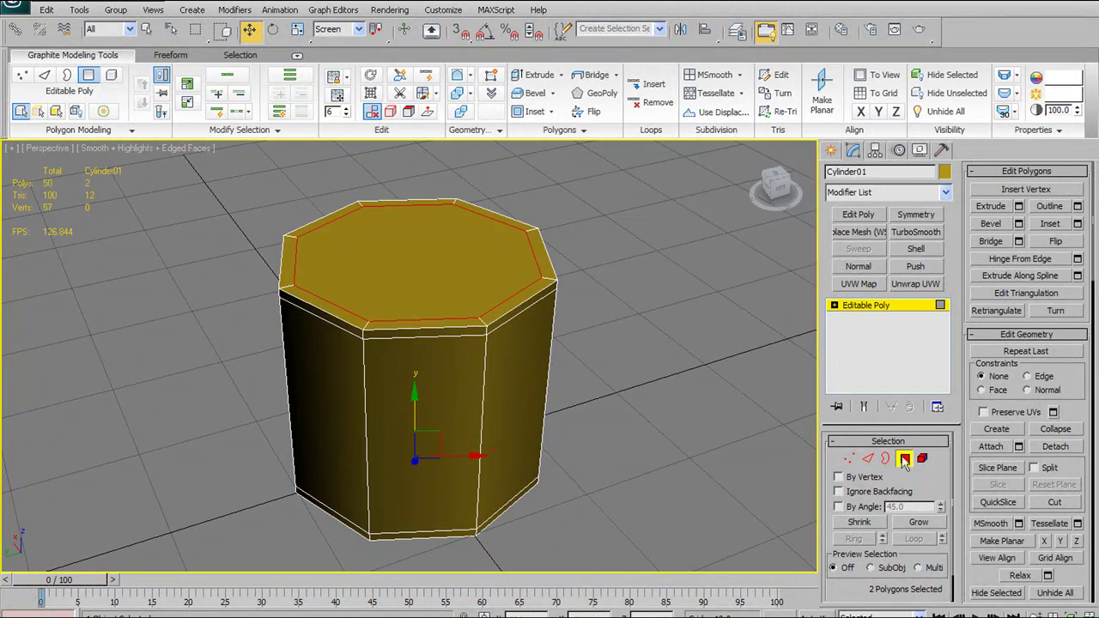
# Step: Convert the inset cap selection to vertices and collapse each cap's vertices into a single centre point
pyautogui.keyDown('ctrl'); pyautogui.click(852, 462); pyautogui.keyUp('ctrl')
pyautogui.click(491, 95)
pyautogui.keyDown('alt'); pyautogui.moveTo(535, 412); pyautogui.dragTo(635, 415, button='middle'); pyautogui.keyUp('alt')
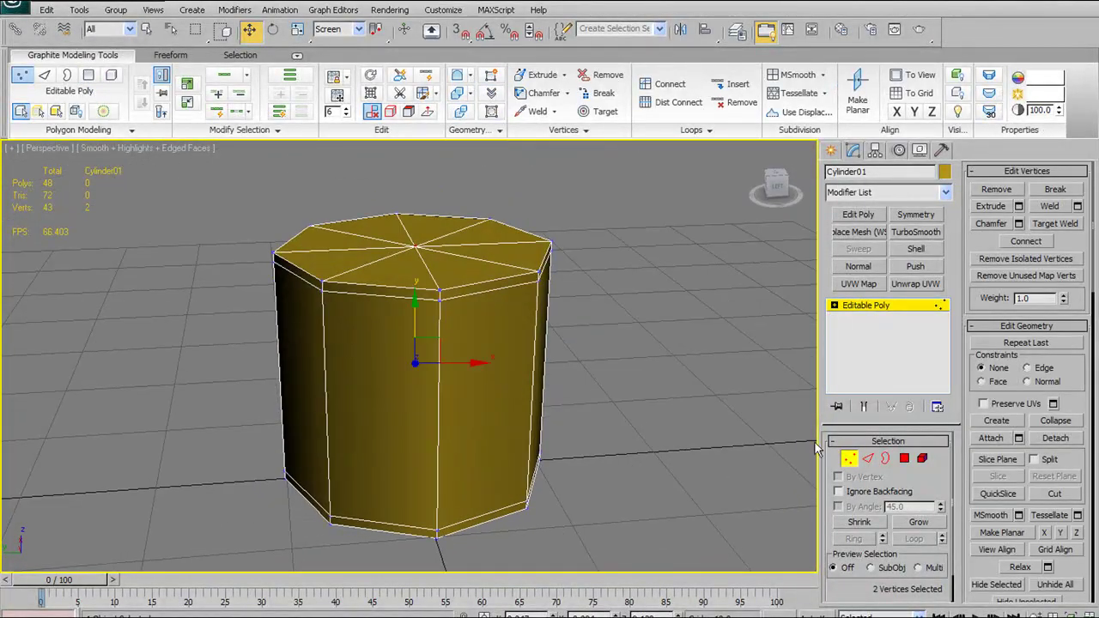
# Step: Apply TurboSmooth with 2 iterations to the whole cylinder and inspect the smoothed shape without edged faces
pyautogui.click(868, 305)
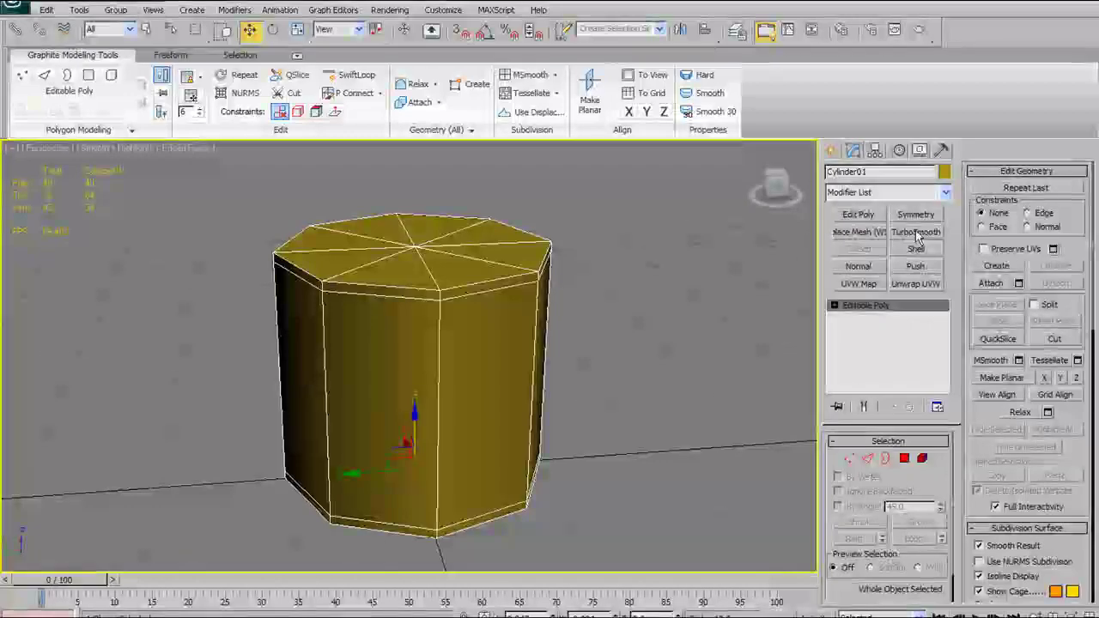
pyautogui.click(915, 232)
pyautogui.click(939, 464)
pyautogui.keyDown('alt'); pyautogui.moveTo(538, 421); pyautogui.dragTo(511, 442, button='middle'); pyautogui.keyUp('alt')
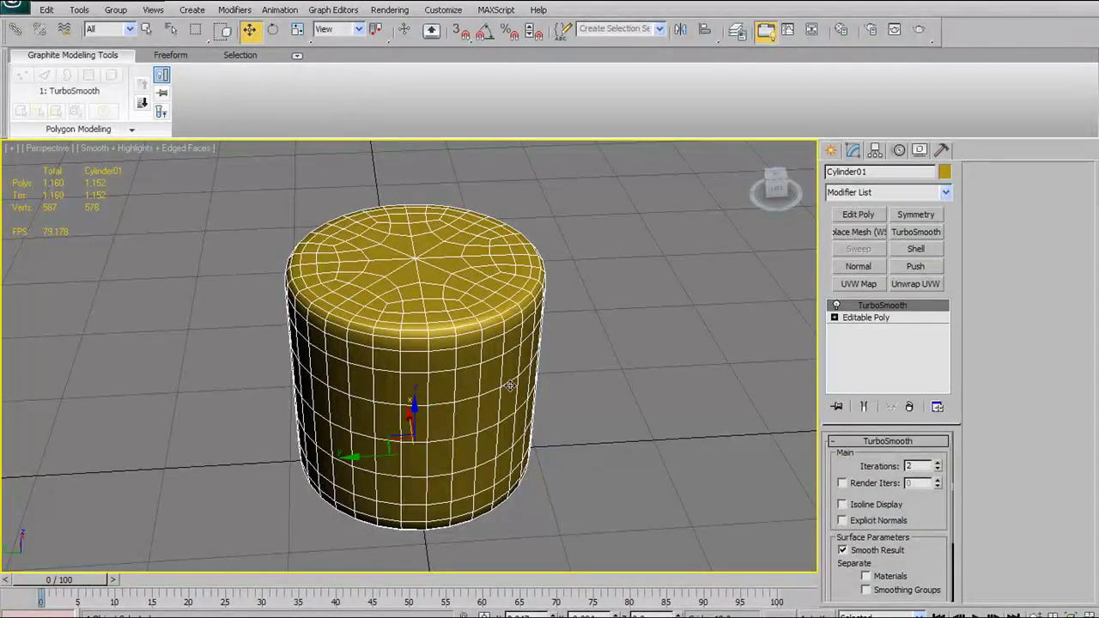
pyautogui.press('F4')
pyautogui.keyDown('alt'); pyautogui.moveTo(509, 416); pyautogui.dragTo(606, 378, button='middle'); pyautogui.keyUp('alt')
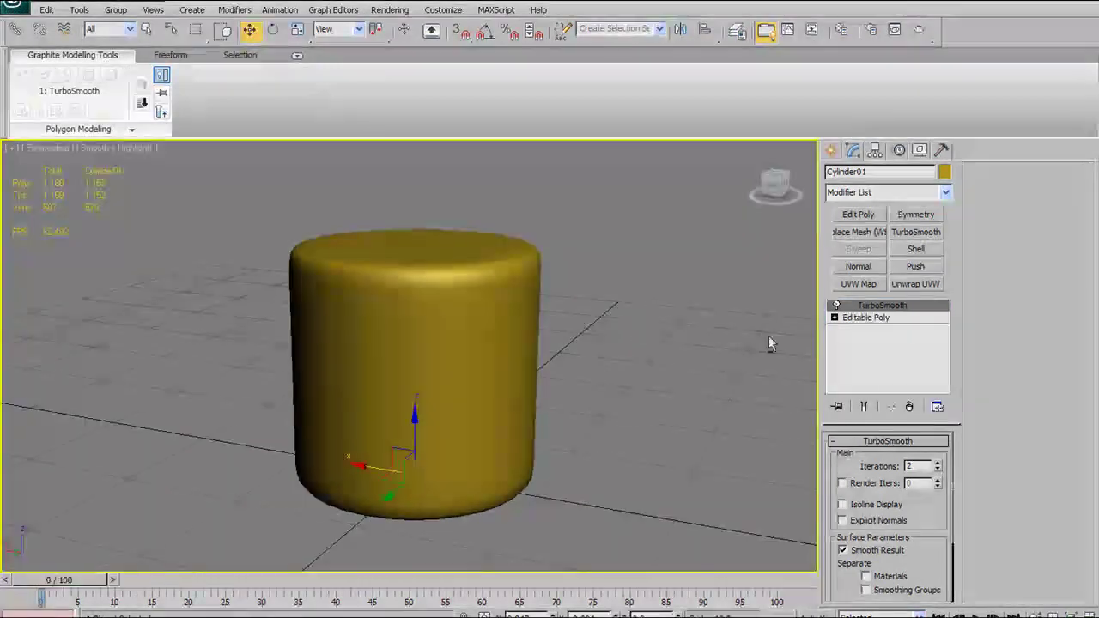
# Step: Return to the base Editable Poly with edged faces shown and select the horizontal edge loops around both cap rims
pyautogui.click(889, 317)
pyautogui.press('F4')
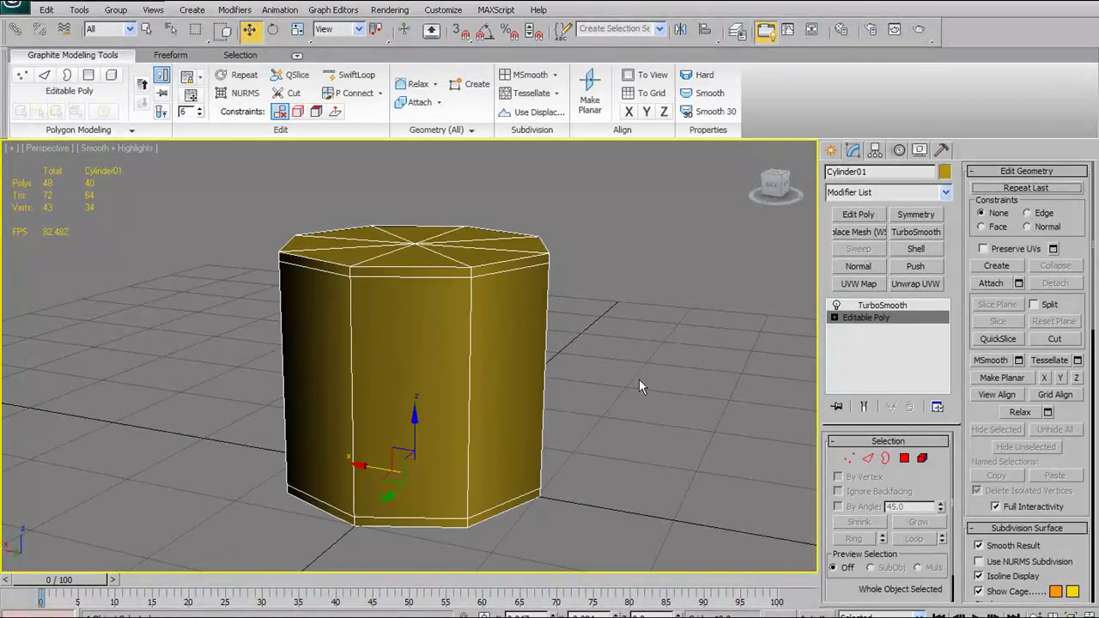
pyautogui.keyDown('alt'); pyautogui.moveTo(643, 388); pyautogui.dragTo(628, 400, button='middle'); pyautogui.keyUp('alt')
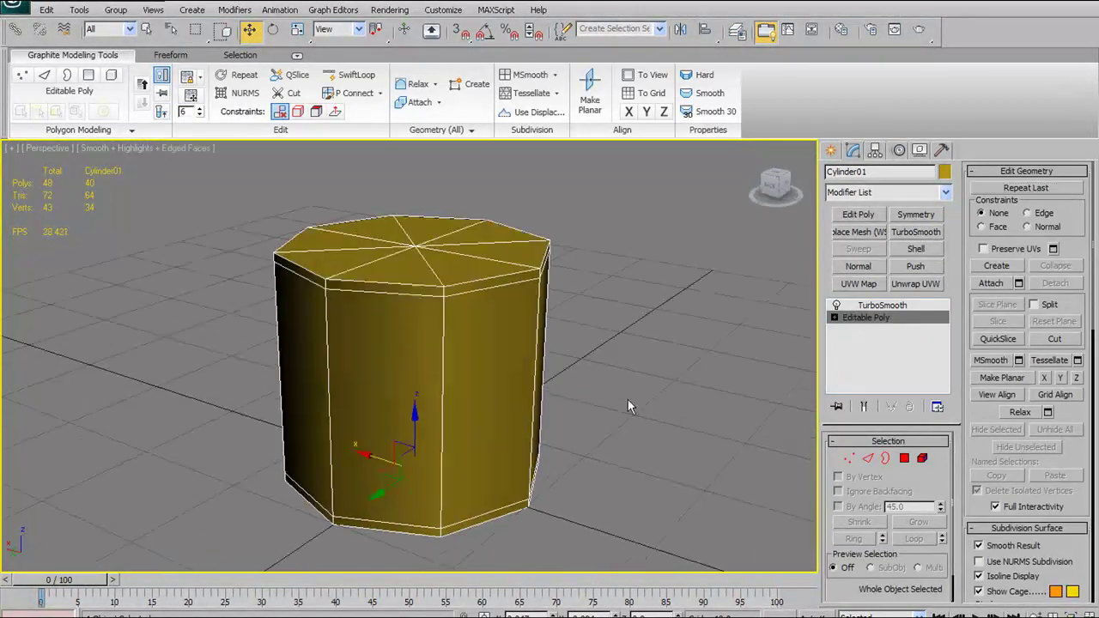
pyautogui.click(869, 459)
pyautogui.doubleClick(397, 290)
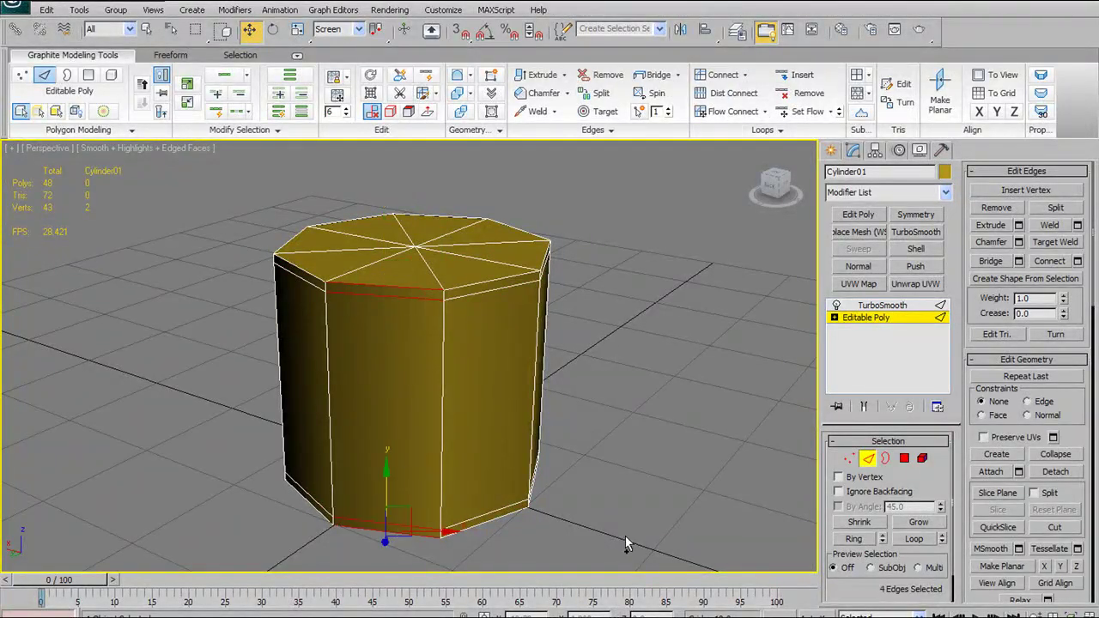
pyautogui.click(913, 540)
# Step: Connect the selected rim loops with 1 segment and examine the TurboSmooth result without edged faces
pyautogui.keyDown('alt'); pyautogui.moveTo(601, 370); pyautogui.dragTo(561, 355, button='middle'); pyautogui.keyUp('alt')
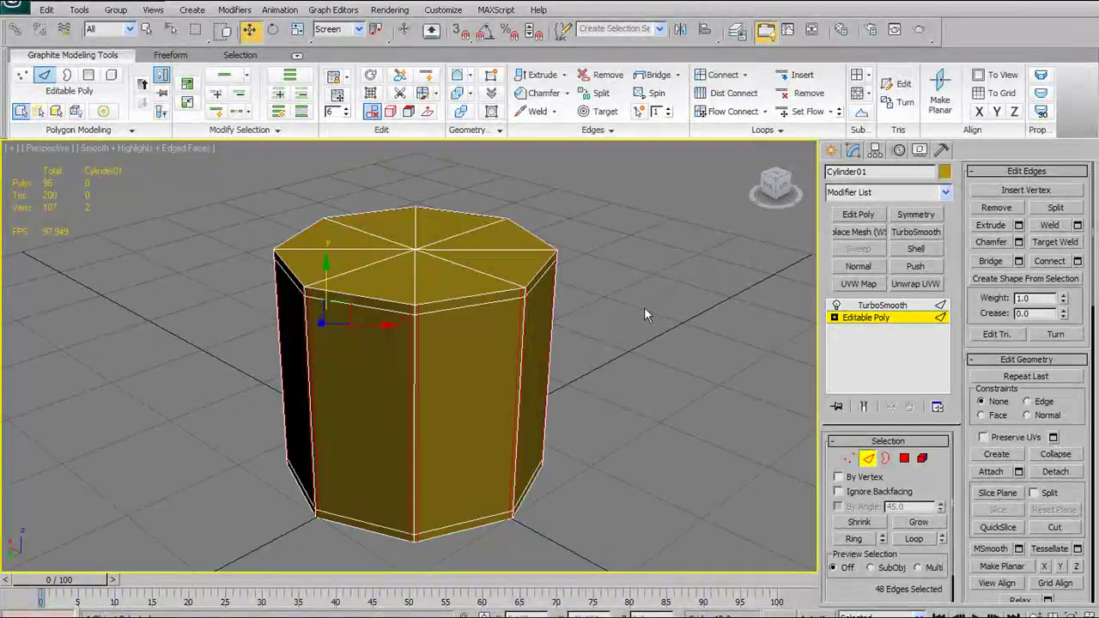
pyautogui.keyDown('shift'); pyautogui.click(726, 78); pyautogui.keyUp('shift')
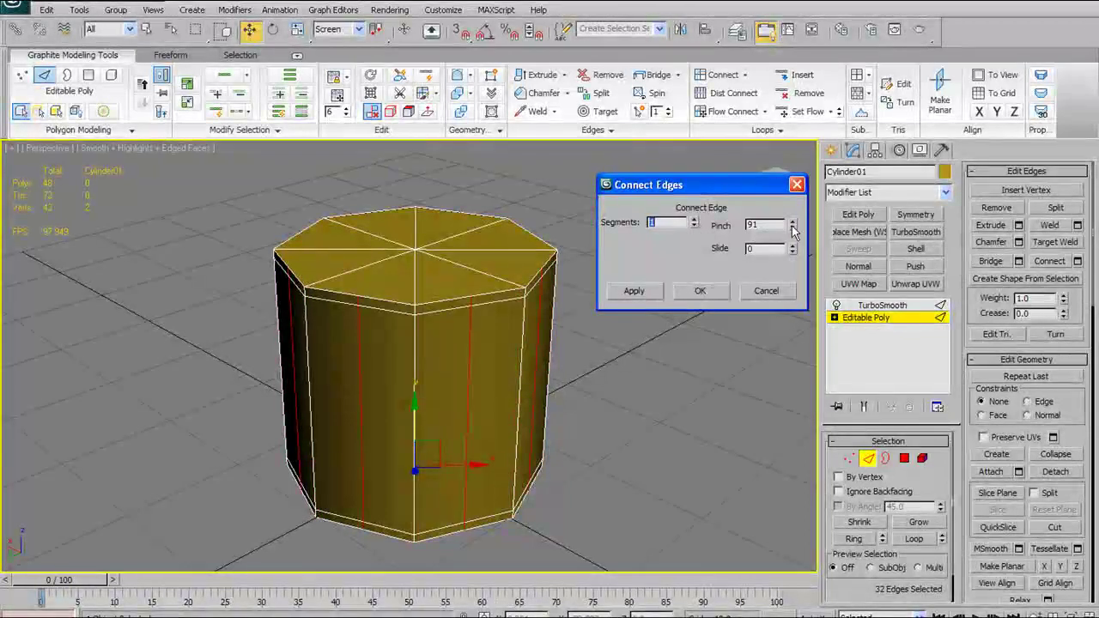
pyautogui.click(701, 291)
pyautogui.keyDown('alt'); pyautogui.moveTo(617, 352); pyautogui.dragTo(606, 337, button='middle'); pyautogui.keyUp('alt')
pyautogui.click(912, 306)
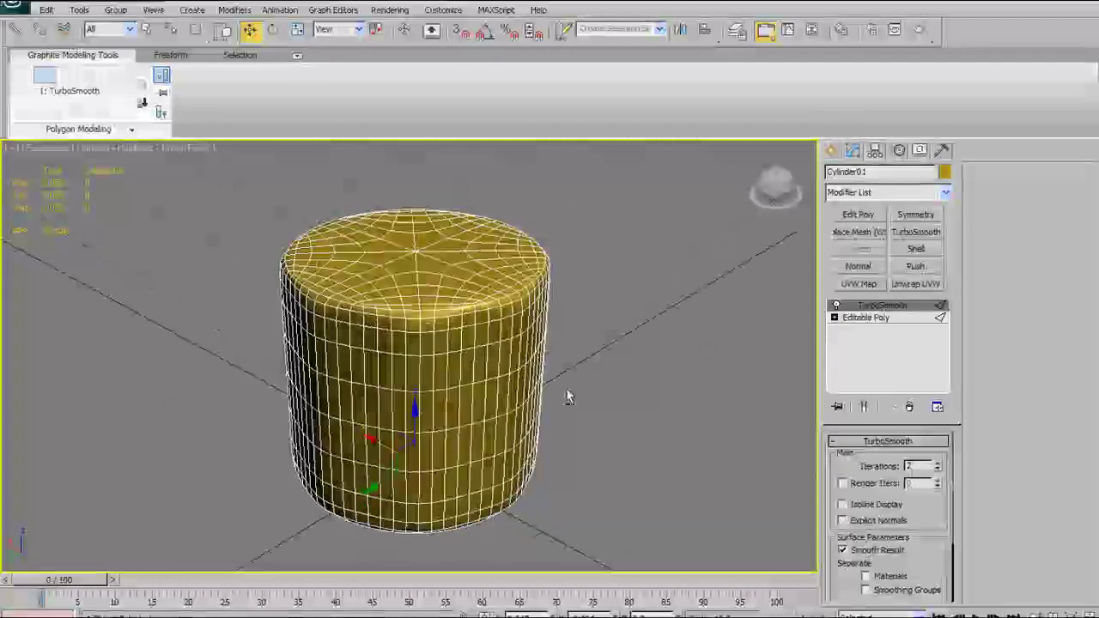
pyautogui.press('F4')
pyautogui.keyDown('alt'); pyautogui.moveTo(496, 385); pyautogui.dragTo(439, 376, button='middle'); pyautogui.keyUp('alt')
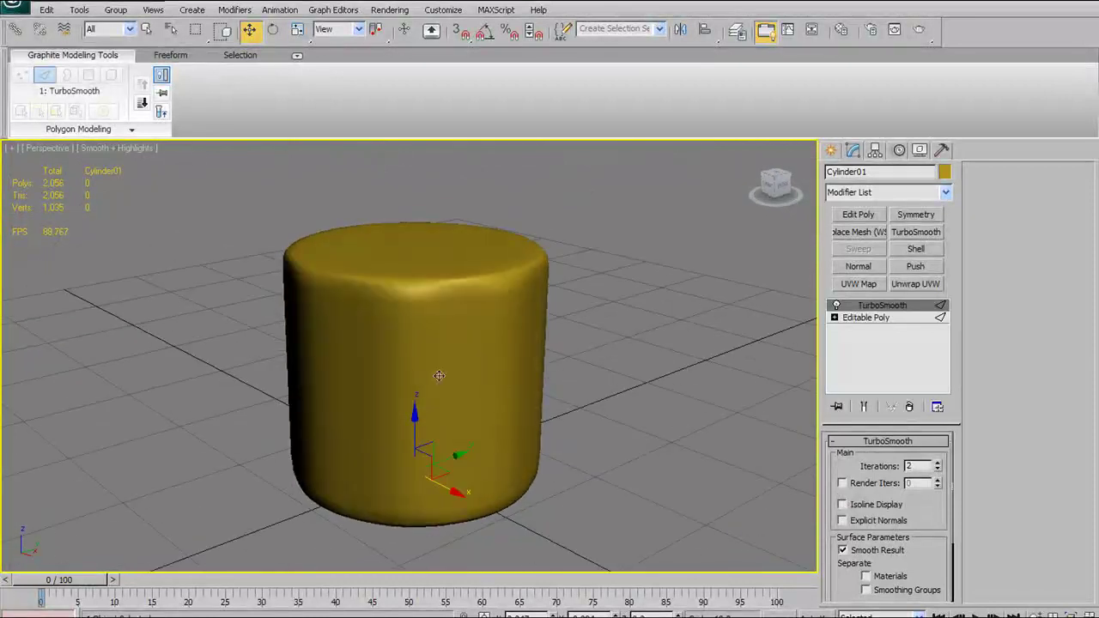
# Step: Undo the connection and apply Flow Connect to the selected rim loops on the base Editable Poly
pyautogui.click(881, 317)
pyautogui.press('2')
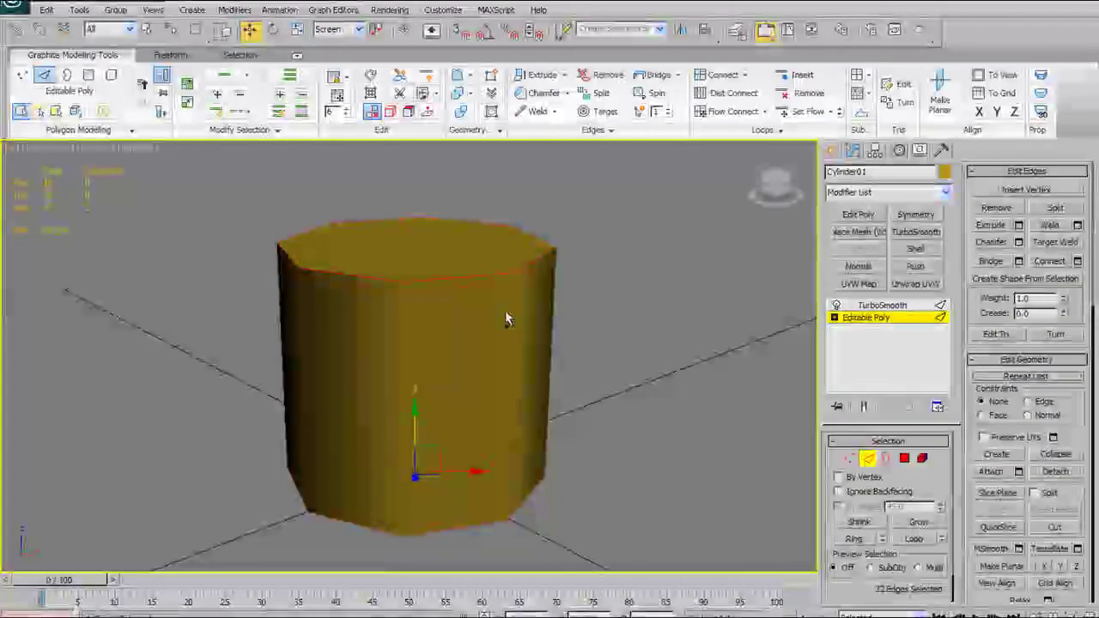
pyautogui.press('F4')
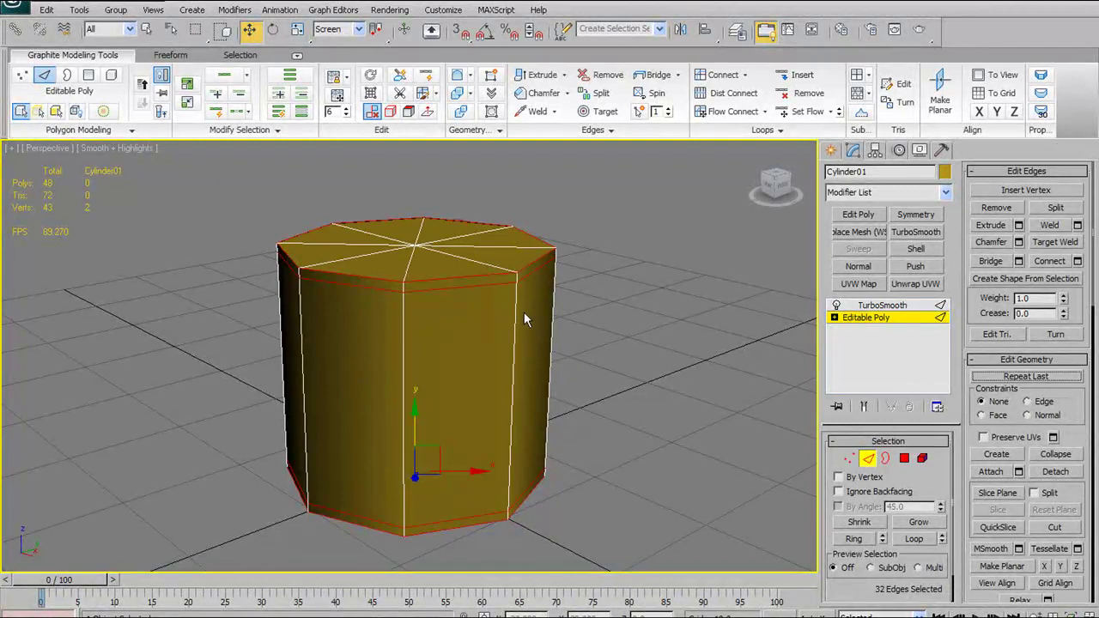
pyautogui.keyDown('alt'); pyautogui.moveTo(525, 315); pyautogui.dragTo(652, 203, button='middle'); pyautogui.keyUp('alt')
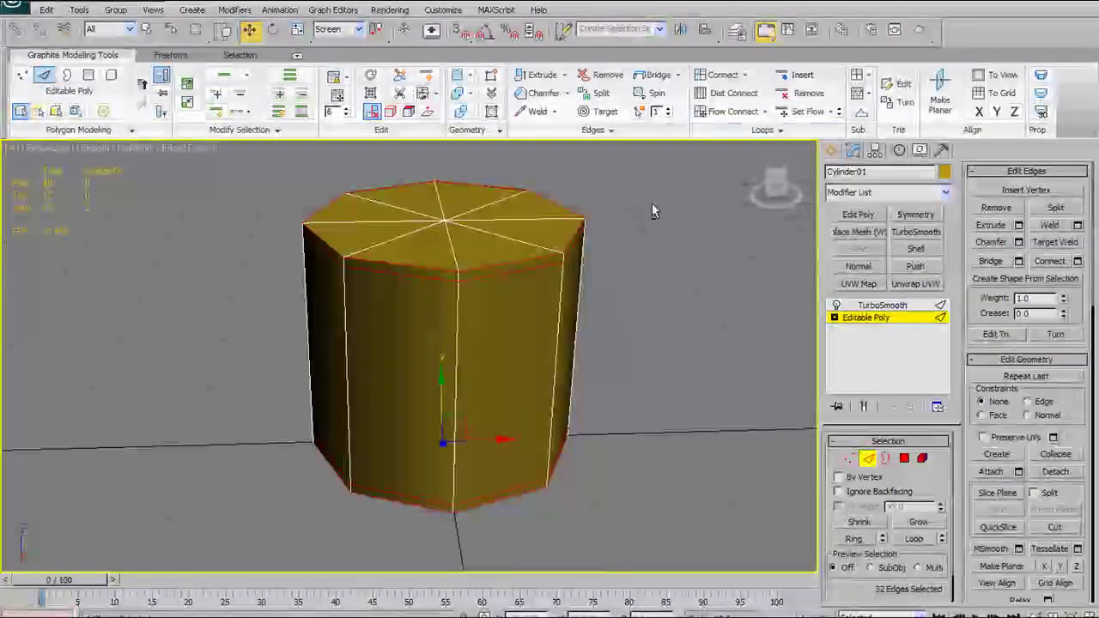
pyautogui.click(738, 111)
pyautogui.moveTo(567, 343)
pyautogui.keyDown('alt'); pyautogui.mouseDown(button='middle')
pyautogui.moveTo(563, 403)
pyautogui.moveTo(560, 365)
pyautogui.mouseUp(button='middle'); pyautogui.keyUp('alt')
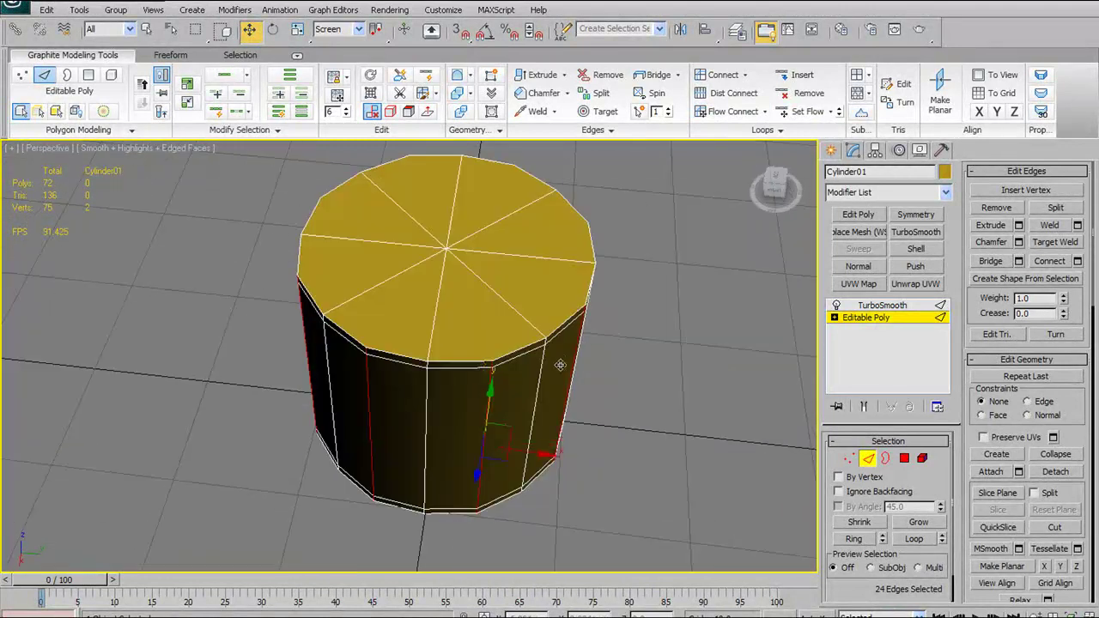
# Step: Undo the Flow Connect and repeat it on the rim loops in the Top view, framed on the cylinder
pyautogui.press('t')
pyautogui.press('z')
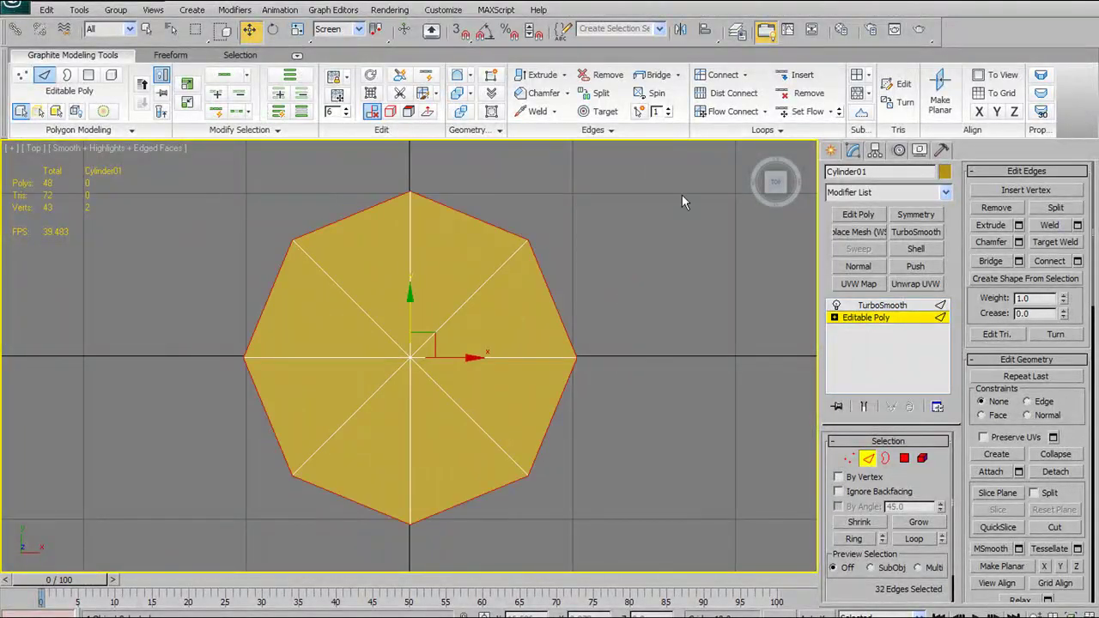
pyautogui.click(735, 113)
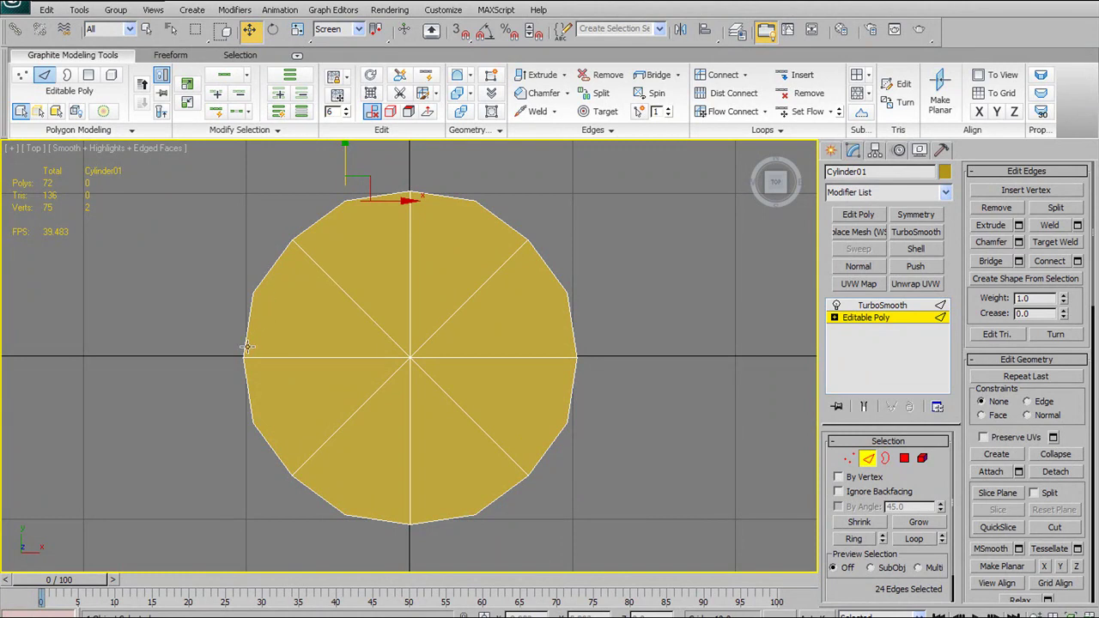
pyautogui.click(490, 494)
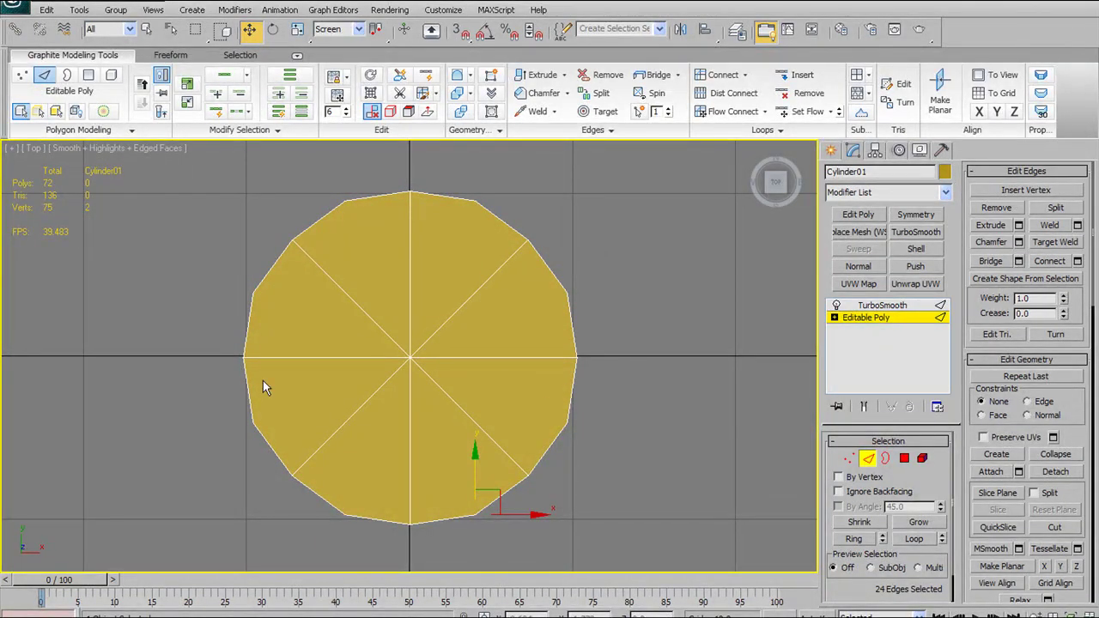
# Step: Examine the flow-connected cylinder in perspective, with TurboSmooth active and edged faces hidden
pyautogui.press('p')
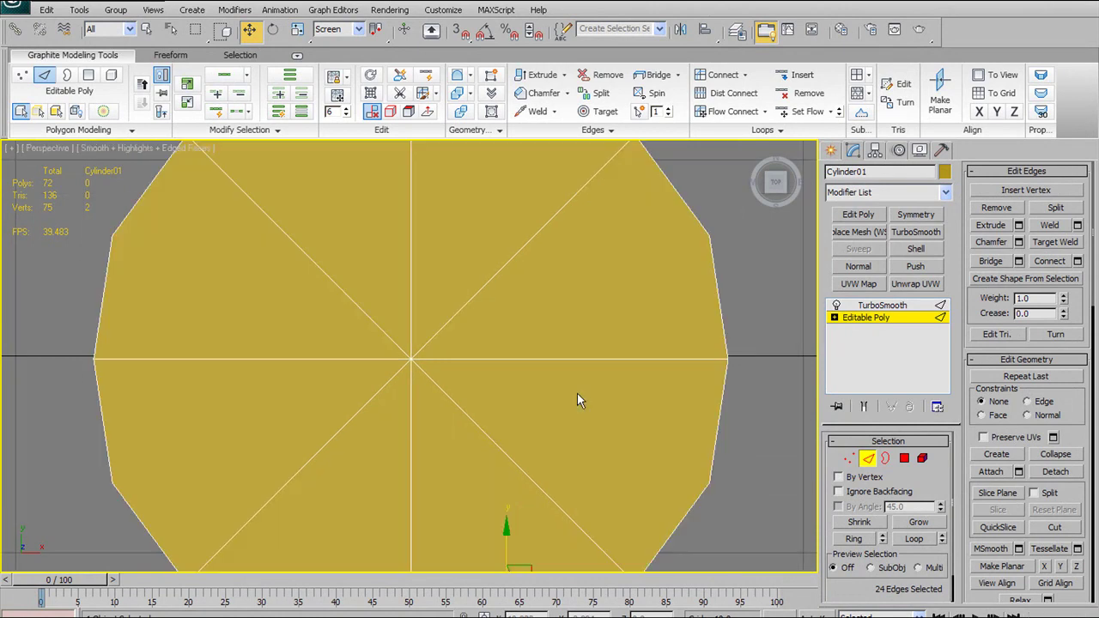
pyautogui.scroll(-2, 570, 384)
pyautogui.keyDown('alt'); pyautogui.moveTo(571, 408); pyautogui.dragTo(511, 315, button='middle'); pyautogui.keyUp('alt')
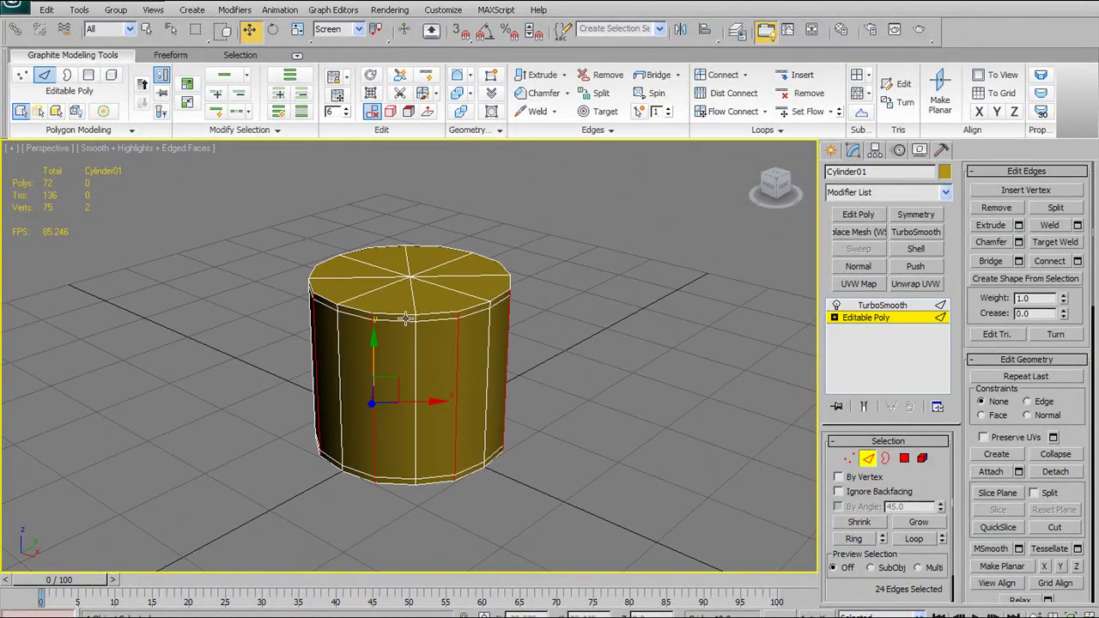
pyautogui.moveTo(388, 343)
pyautogui.keyDown('alt'); pyautogui.mouseDown(button='middle')
pyautogui.moveTo(390, 395)
pyautogui.moveTo(392, 272)
pyautogui.moveTo(395, 343)
pyautogui.moveTo(403, 331)
pyautogui.mouseUp(button='middle'); pyautogui.keyUp('alt')
pyautogui.click(882, 305)
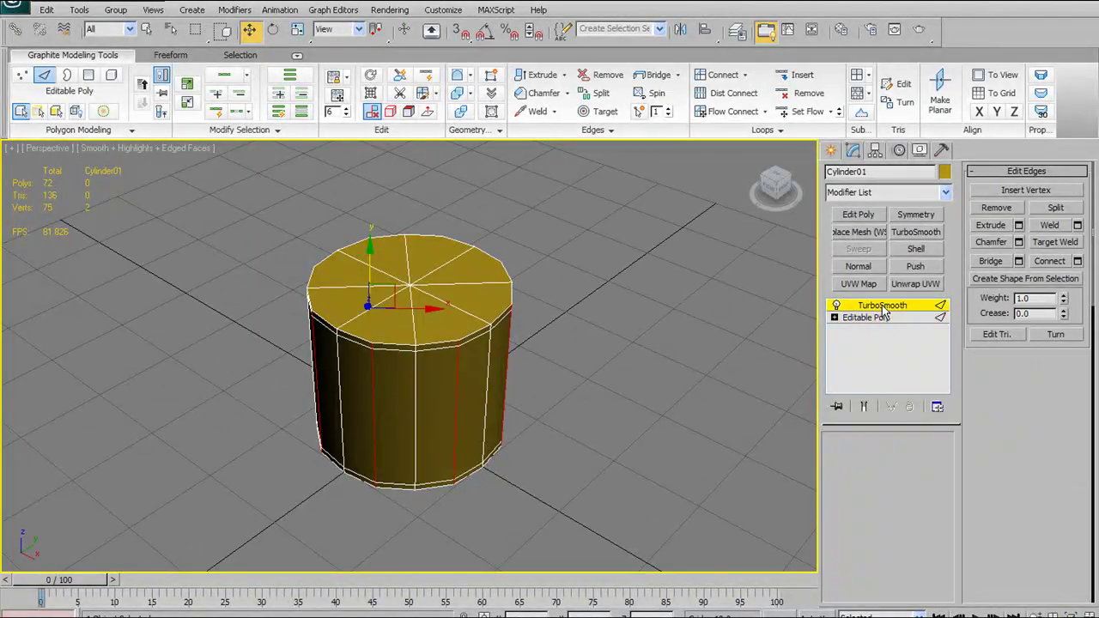
pyautogui.keyDown('alt'); pyautogui.moveTo(487, 402); pyautogui.dragTo(444, 384, button='middle'); pyautogui.keyUp('alt')
pyautogui.press('F4')
pyautogui.keyDown('alt'); pyautogui.moveTo(525, 375); pyautogui.dragTo(798, 347, button='middle'); pyautogui.keyUp('alt')
# Step: Return to the Editable Poly's edge level, undo the Flow Connect and show edged faces again
pyautogui.click(867, 318)
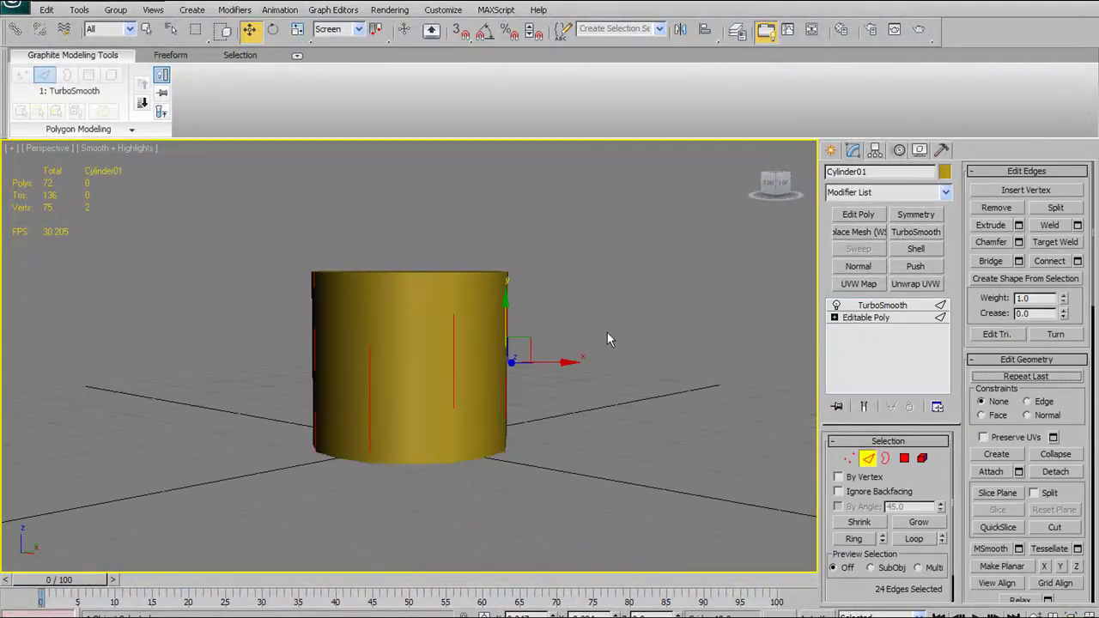
pyautogui.press('2')
pyautogui.keyDown('alt'); pyautogui.moveTo(532, 335); pyautogui.dragTo(592, 325, button='middle'); pyautogui.keyUp('alt')
pyautogui.press('F4')
# Step: Clear the rim edge selection and leave edge level so the whole Editable Poly is active
pyautogui.click(589, 337)
pyautogui.click(448, 337)
pyautogui.keyDown('alt'); pyautogui.moveTo(541, 353); pyautogui.dragTo(719, 366, button='middle'); pyautogui.keyUp('alt')
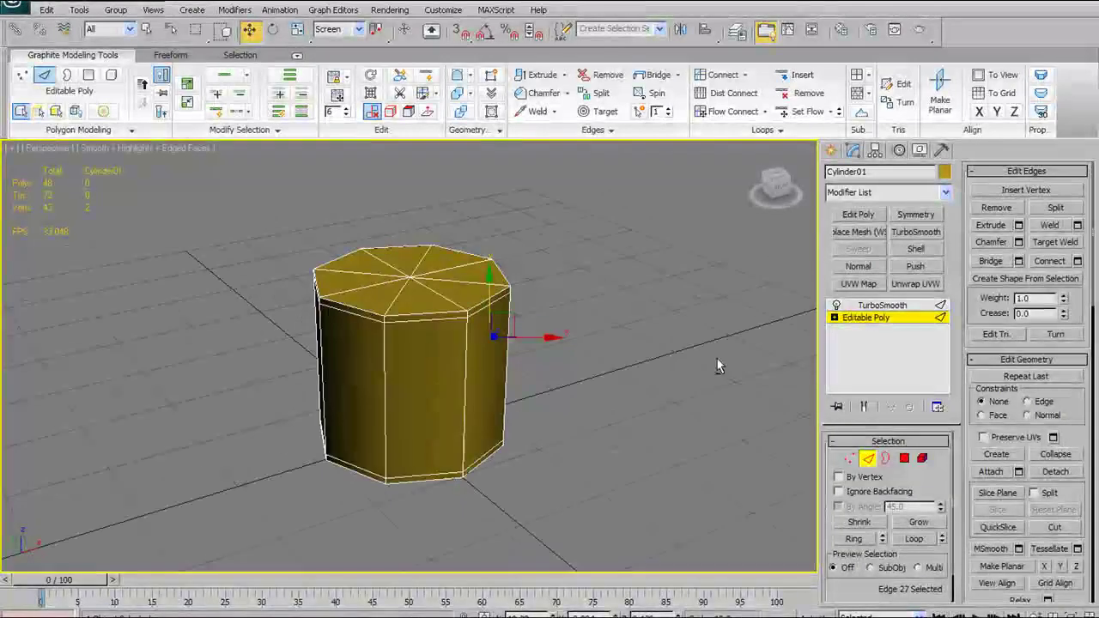
pyautogui.click(866, 318)
pyautogui.keyDown('alt'); pyautogui.moveTo(545, 232); pyautogui.dragTo(548, 191, button='middle'); pyautogui.keyUp('alt')
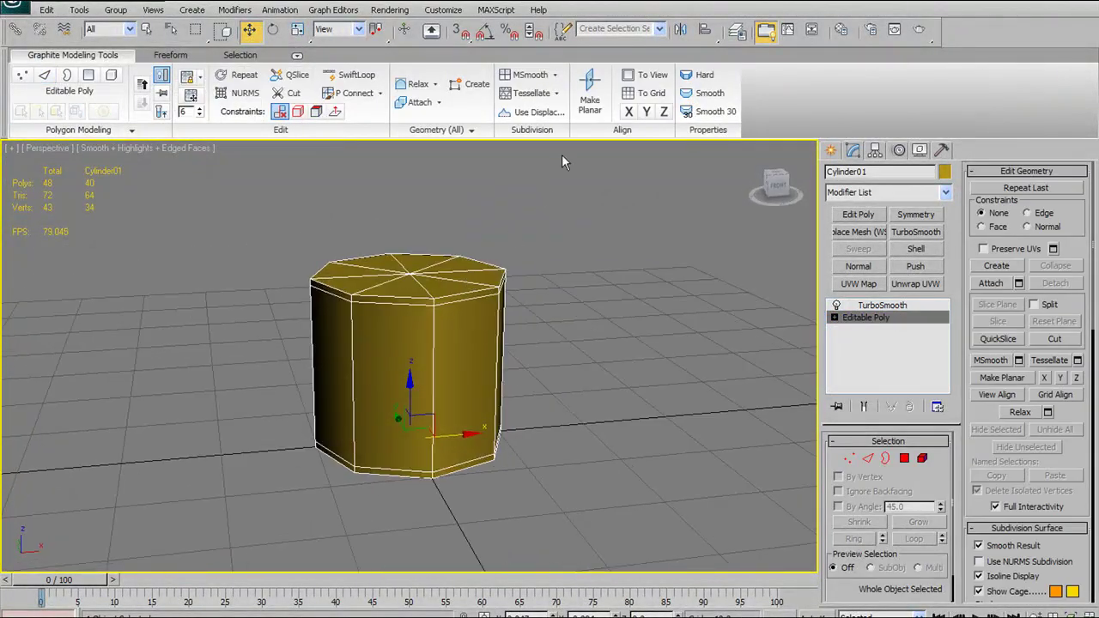
# Step: Enter the Editable Poly's edge level and select the paired rim edges at the top and bottom of one cylinder side
pyautogui.moveTo(452, 265); pyautogui.dragTo(483, 268, button='middle')
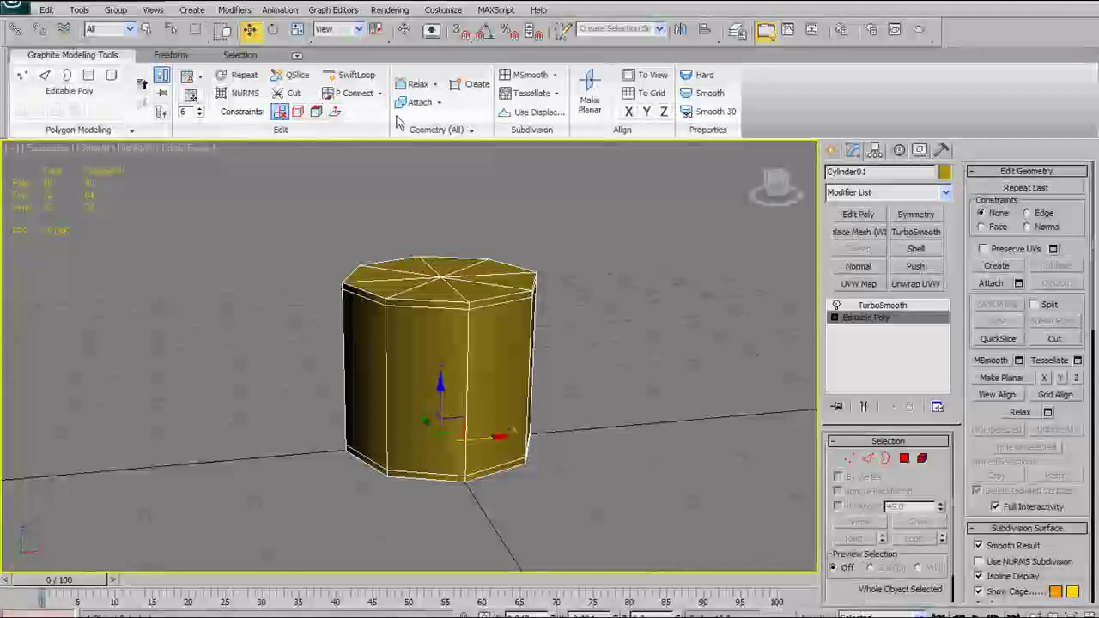
pyautogui.click(869, 459)
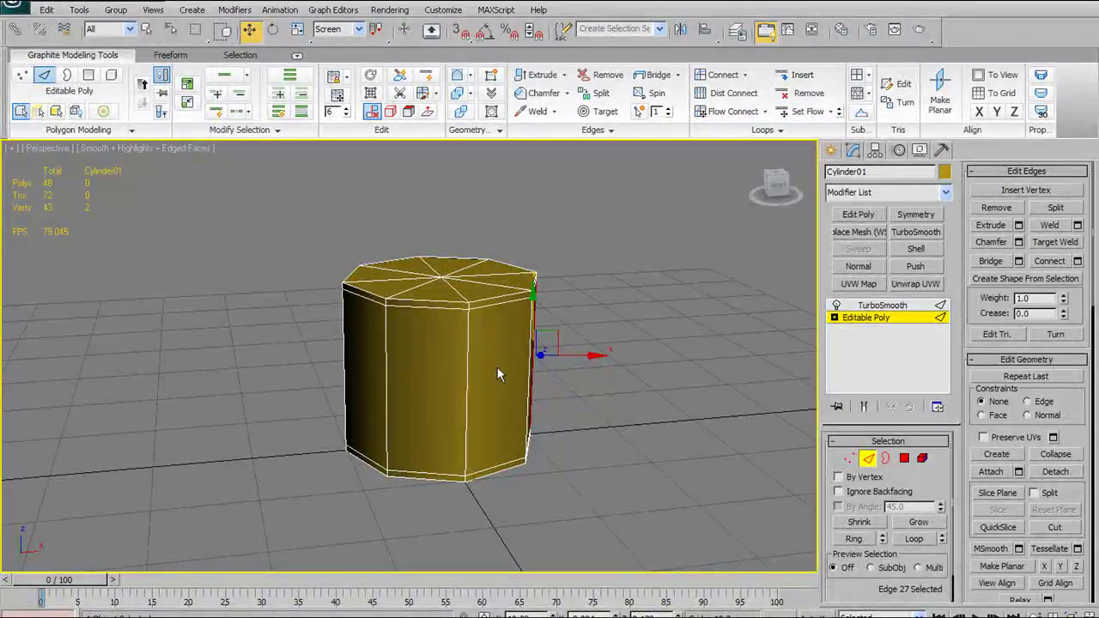
pyautogui.scroll(3, 498, 368)
pyautogui.click(453, 263)
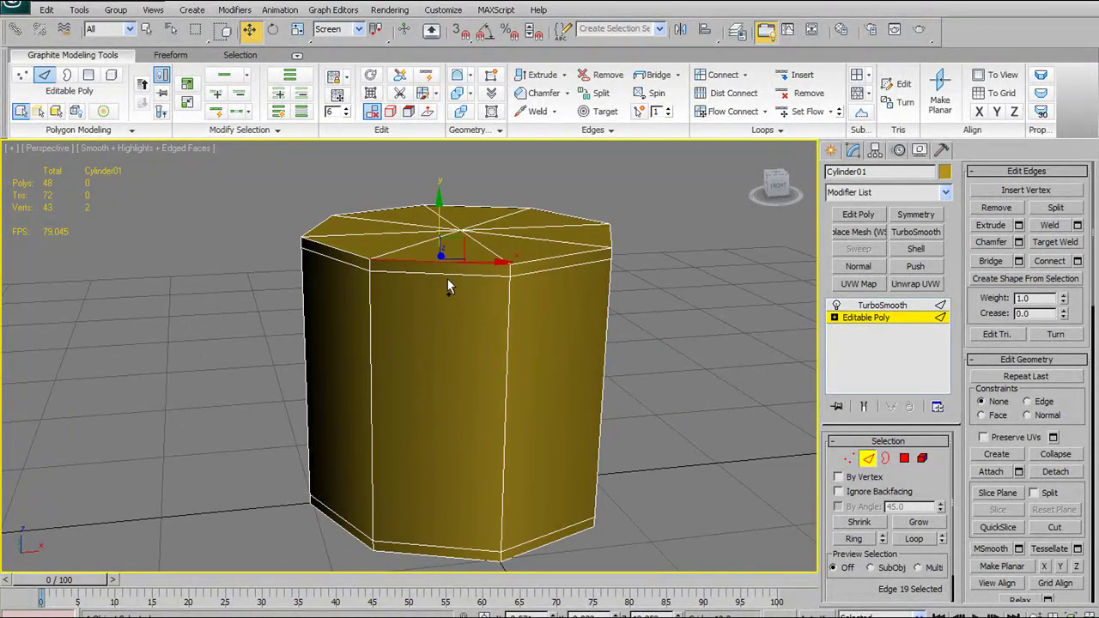
pyautogui.keyDown('ctrl'); pyautogui.click(446, 275); pyautogui.keyUp('ctrl')
pyautogui.moveTo(489, 405); pyautogui.dragTo(501, 340, button='middle')
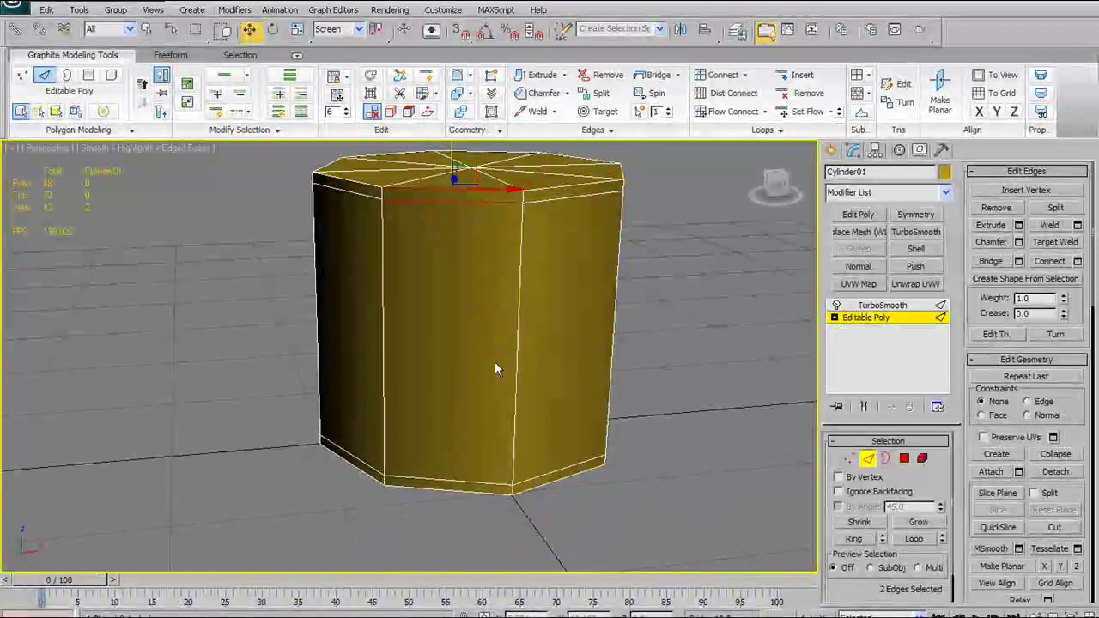
pyautogui.keyDown('ctrl'); pyautogui.click(457, 494); pyautogui.keyUp('ctrl')
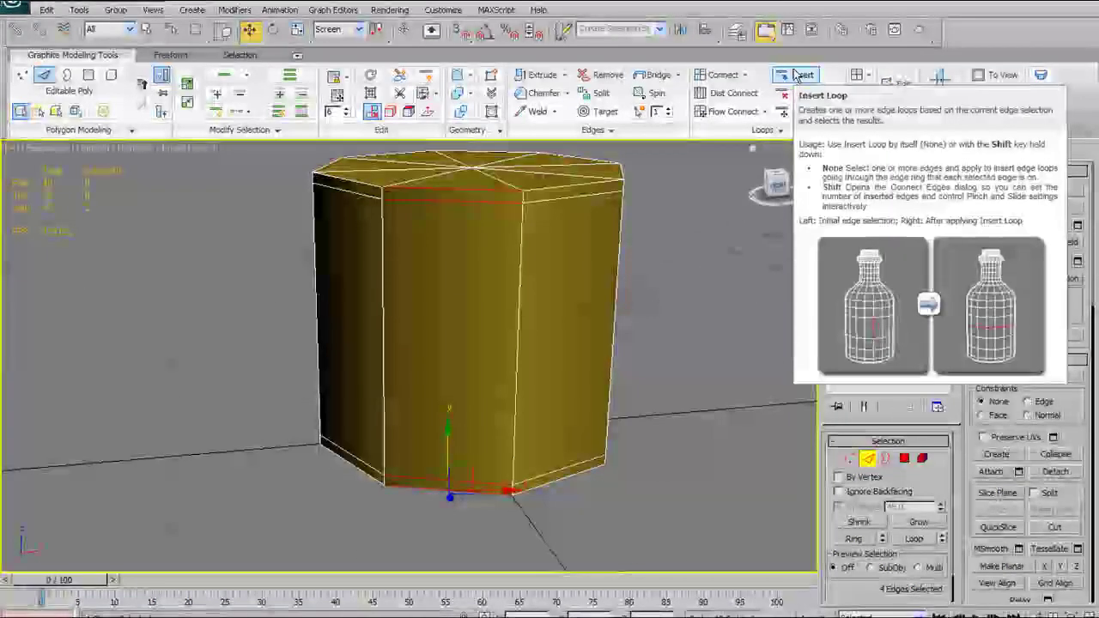
# Step: Insert an edge loop through a vertical side edge, undo it and select a vertical side edge again
pyautogui.click(519, 297)
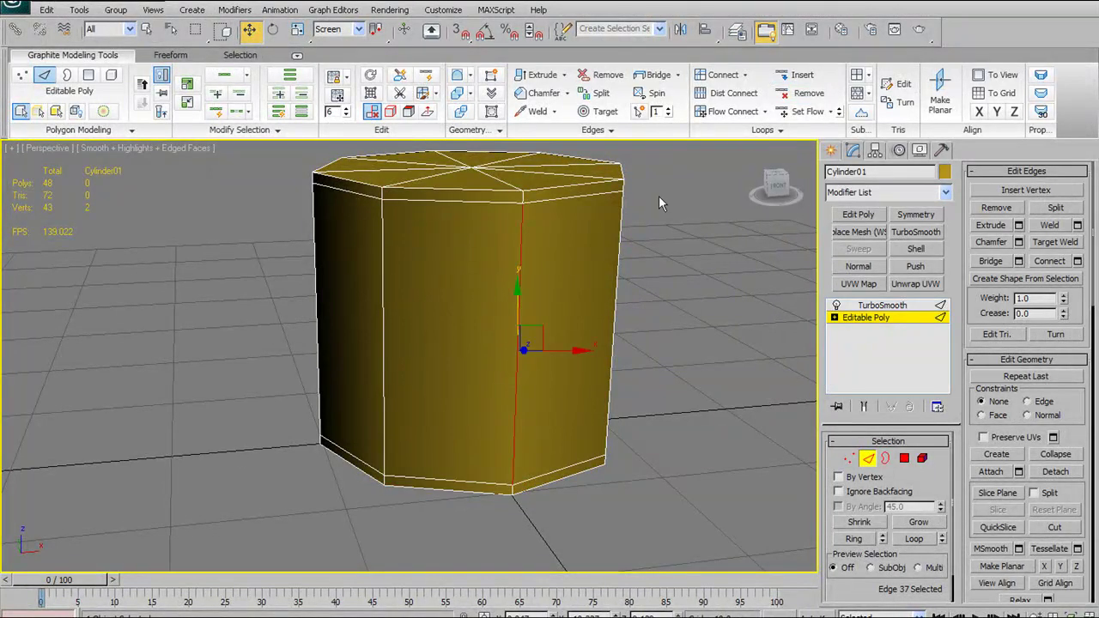
pyautogui.click(792, 75)
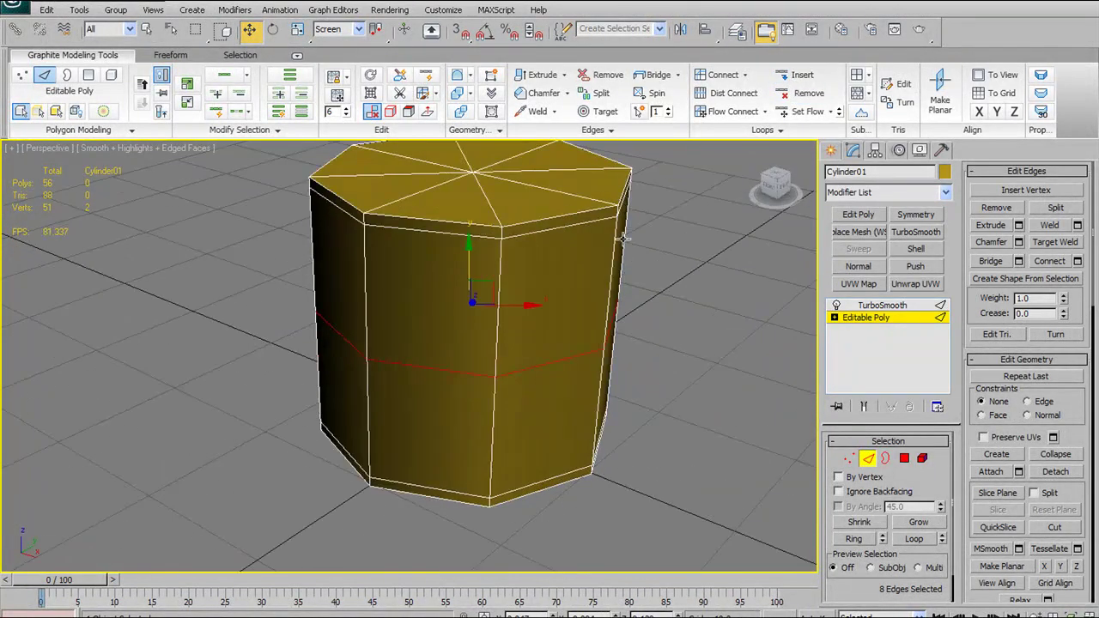
pyautogui.click(502, 302)
# Step: Add a horizontal edge loop around the cylinder's side with SwiftLoop, remove it again and exit SwiftLoop
pyautogui.click(427, 75)
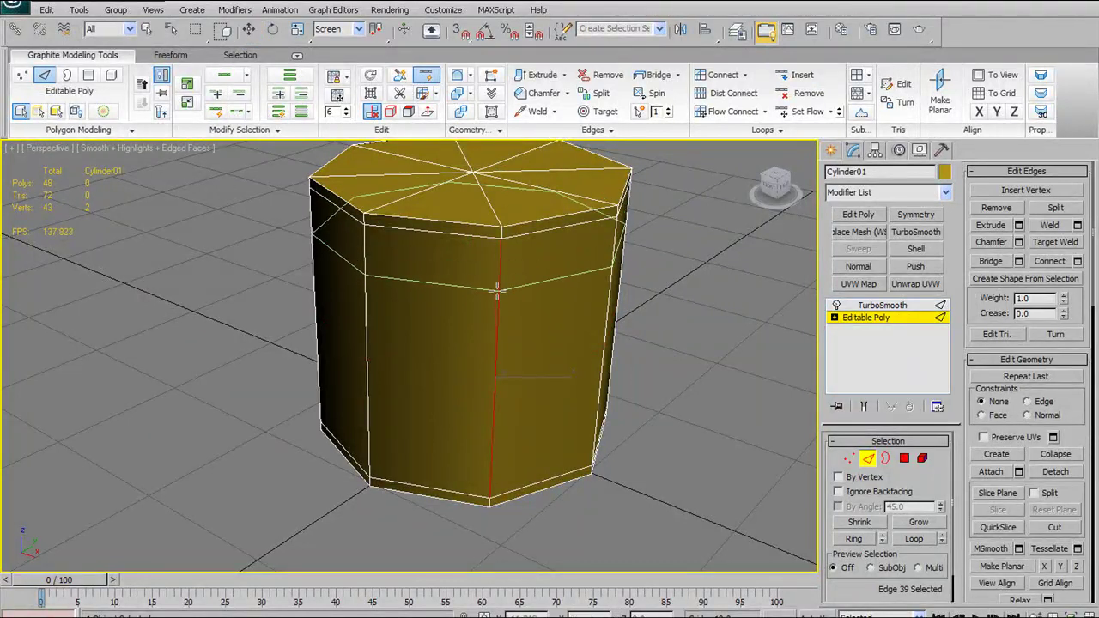
pyautogui.keyDown('alt'); pyautogui.moveTo(642, 364); pyautogui.dragTo(678, 327, button='middle'); pyautogui.keyUp('alt')
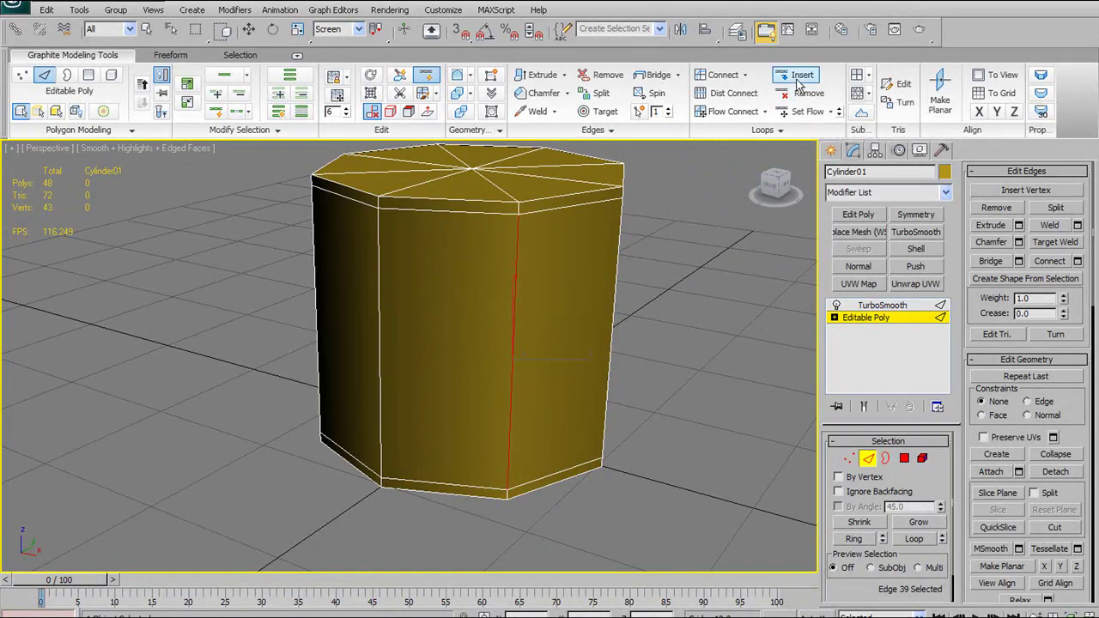
pyautogui.click(511, 314)
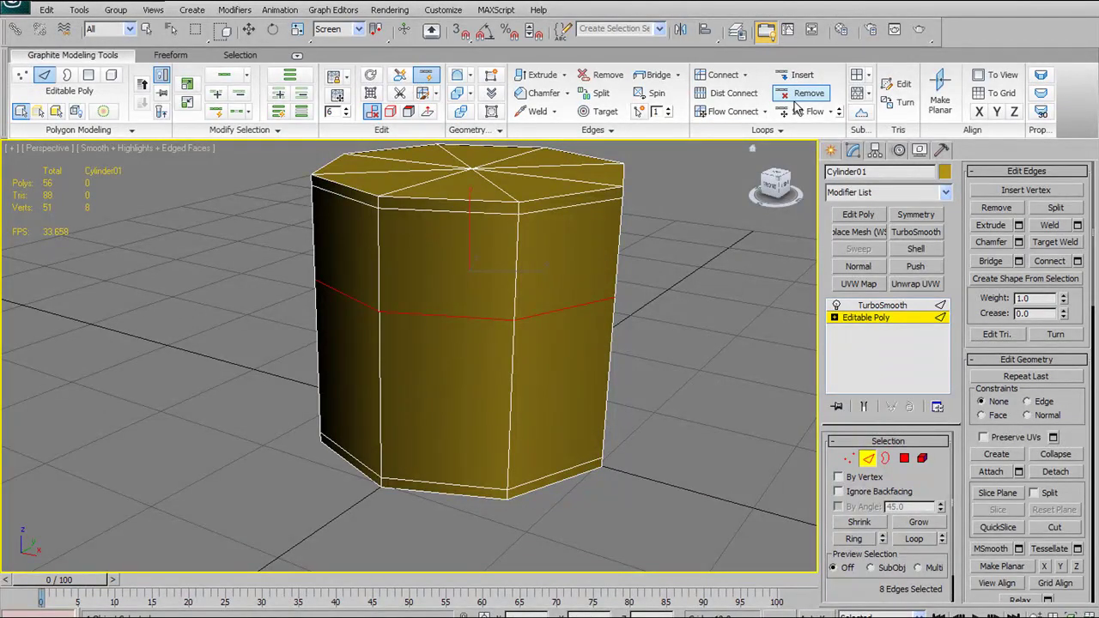
pyautogui.moveTo(564, 305)
pyautogui.keyDown('alt'); pyautogui.mouseDown(button='middle')
pyautogui.moveTo(524, 314)
pyautogui.moveTo(543, 308)
pyautogui.mouseUp(button='middle'); pyautogui.keyUp('alt')
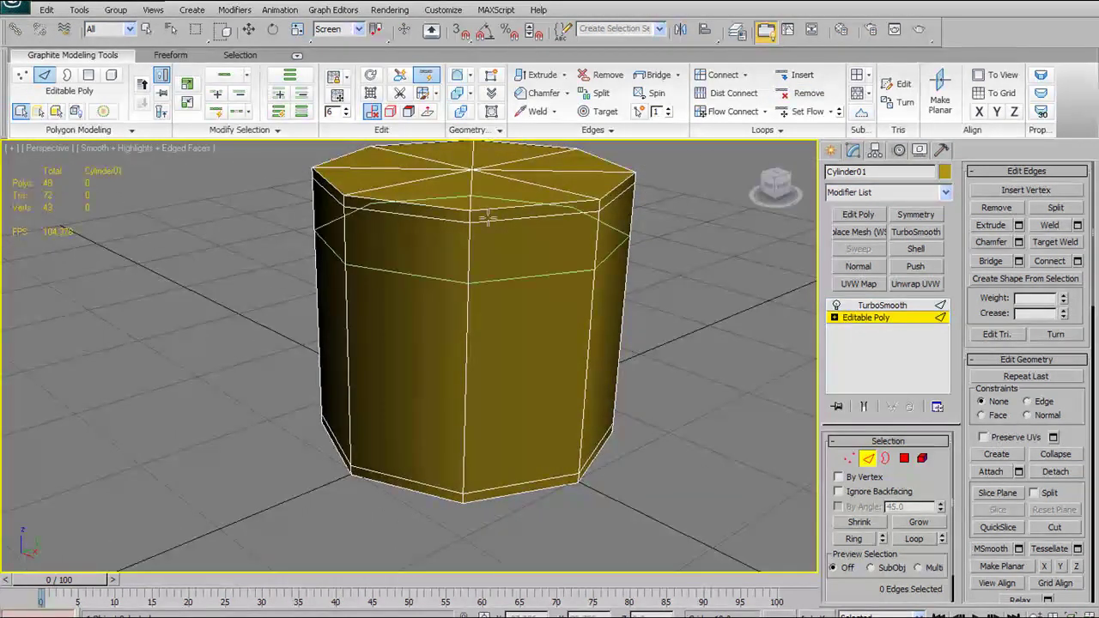
pyautogui.click(427, 74)
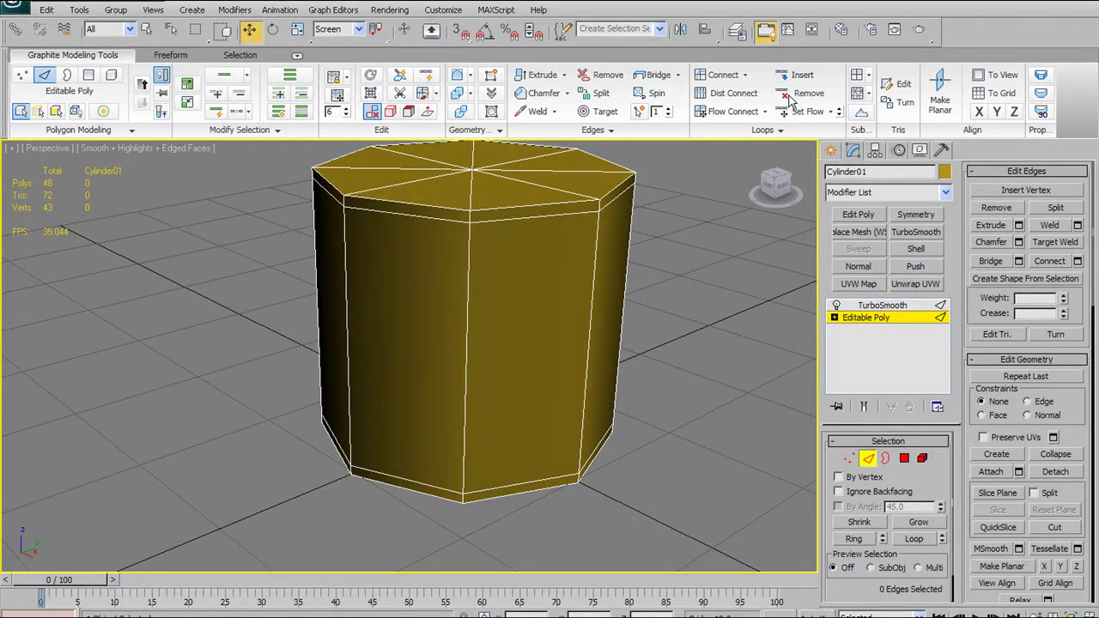
# Step: Select the complete edge loop just below the cylinder's top rim and scale it inward
pyautogui.moveTo(661, 285); pyautogui.dragTo(621, 289, button='middle')
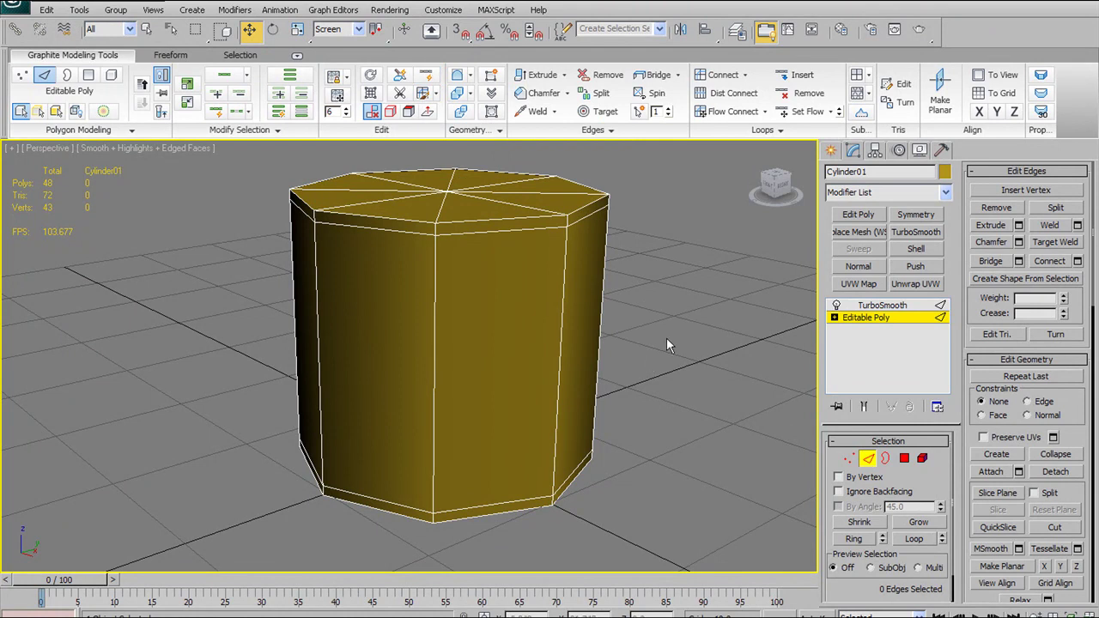
pyautogui.click(506, 221)
pyautogui.click(508, 231)
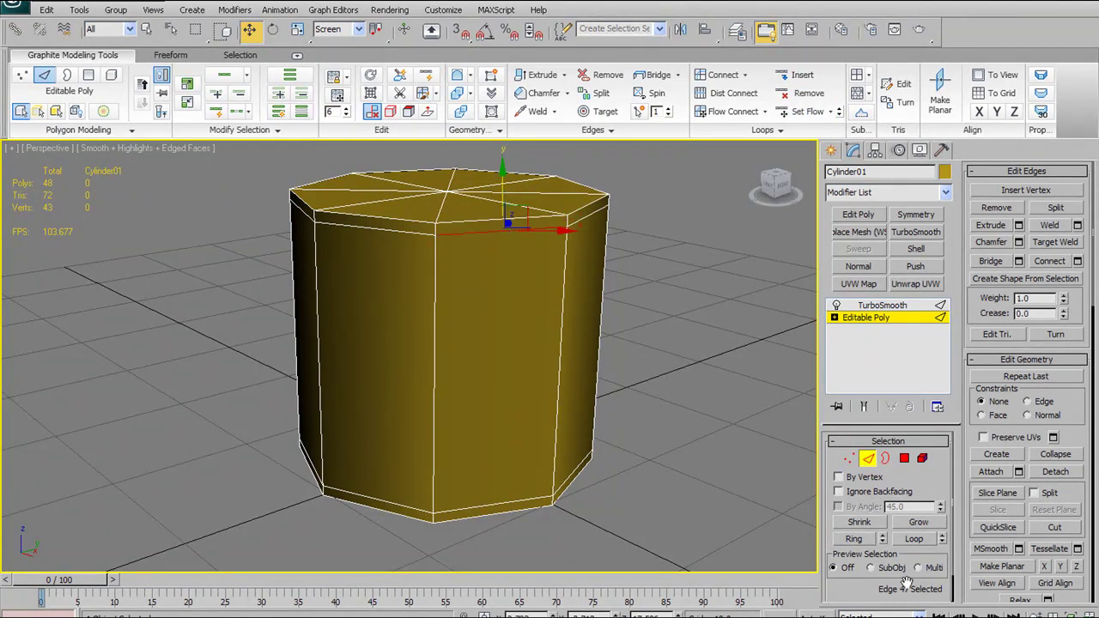
pyautogui.click(924, 541)
pyautogui.keyDown('alt'); pyautogui.moveTo(590, 324); pyautogui.dragTo(579, 339, button='middle'); pyautogui.keyUp('alt')
pyautogui.press('r')
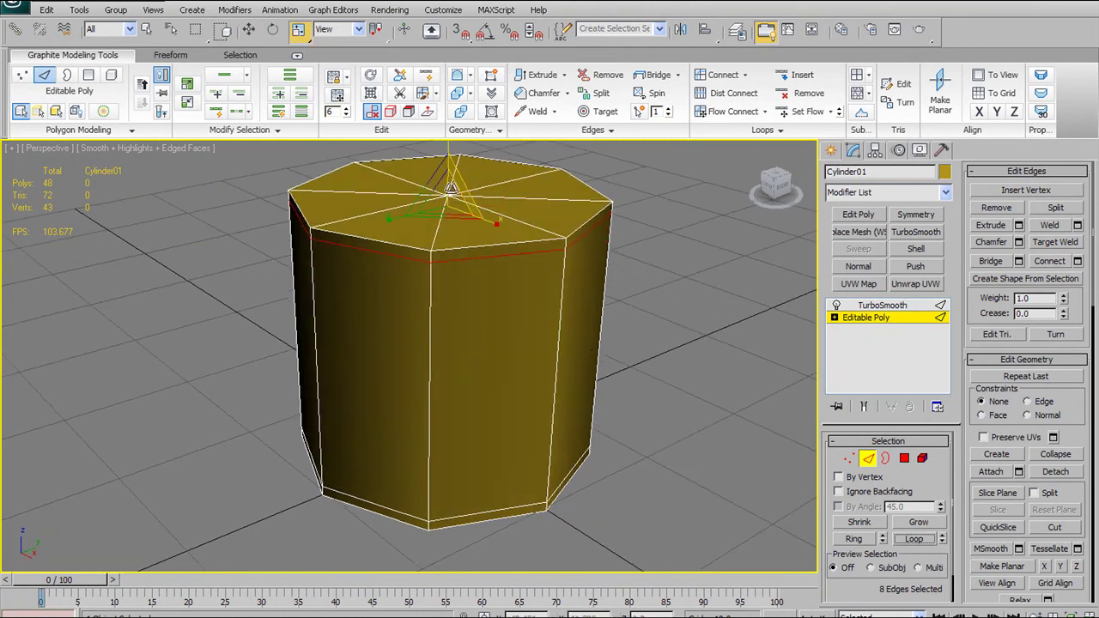
pyautogui.moveTo(457, 226); pyautogui.dragTo(465, 218)
pyautogui.keyDown('alt'); pyautogui.moveTo(485, 269); pyautogui.dragTo(698, 177, button='middle'); pyautogui.keyUp('alt')
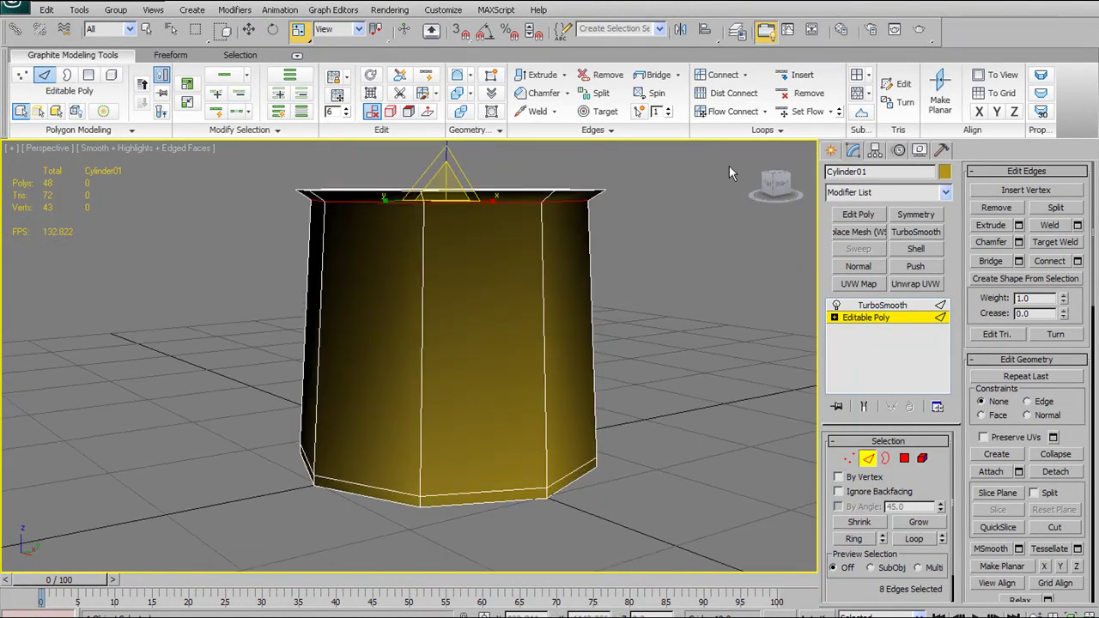
# Step: Apply Set Flow to the selected upper loop, then undo both the flow adjustment and the inward scaling
pyautogui.click(795, 113)
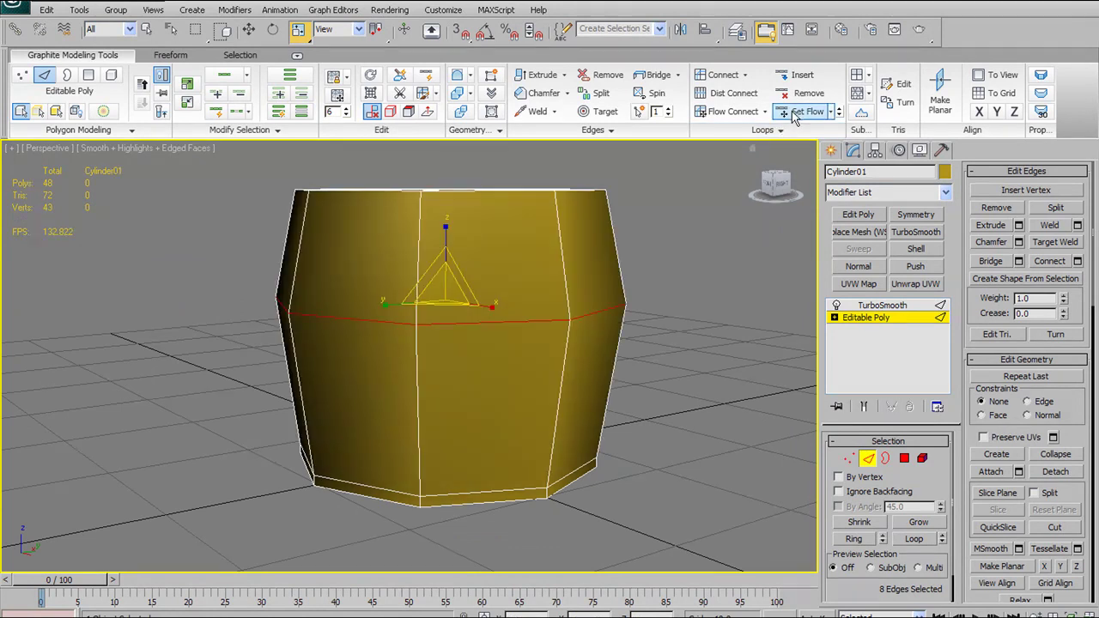
pyautogui.hotkey('ctrl', 'z')
pyautogui.keyDown('alt'); pyautogui.moveTo(576, 287); pyautogui.dragTo(555, 276, button='middle'); pyautogui.keyUp('alt')
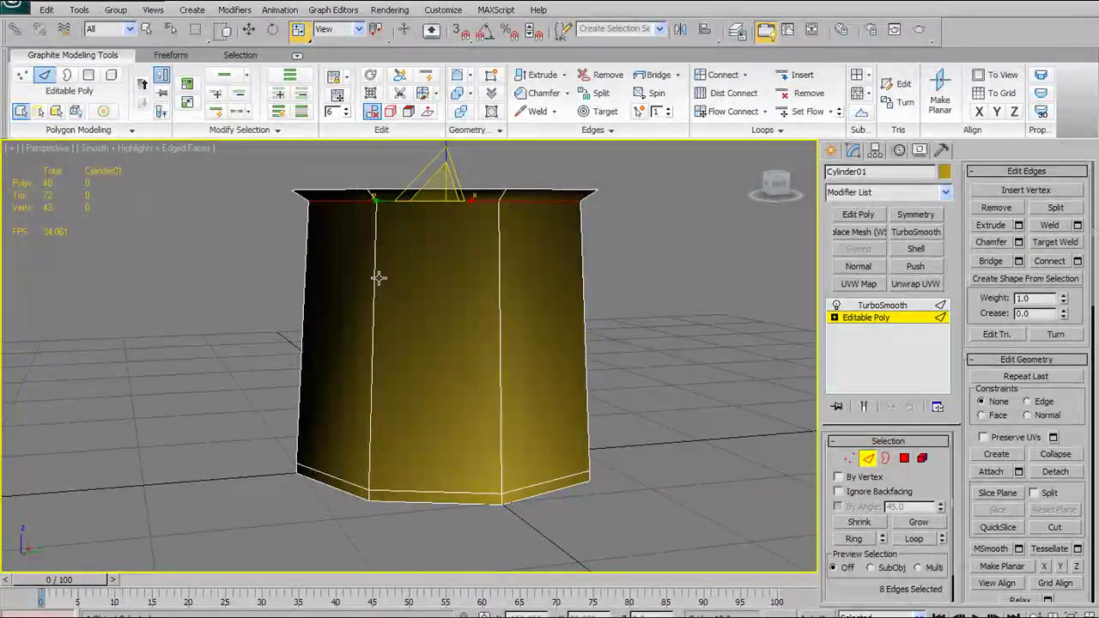
pyautogui.hotkey('ctrl', 'z')
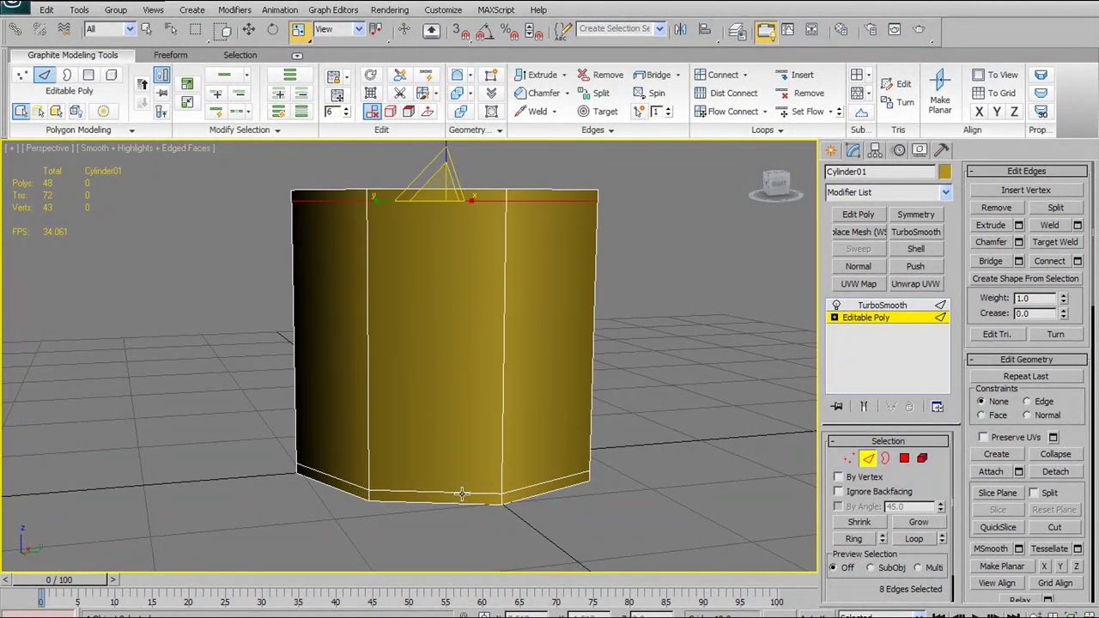
# Step: Scale the upper and lower support loops inward, then scale their vertices vertically toward the cylinder's middle
pyautogui.keyDown('alt'); pyautogui.moveTo(549, 289); pyautogui.dragTo(447, 213, button='middle'); pyautogui.keyUp('alt')
pyautogui.moveTo(448, 213); pyautogui.dragTo(421, 238)
pyautogui.keyDown('alt'); pyautogui.moveTo(421, 238); pyautogui.dragTo(442, 188, button='middle'); pyautogui.keyUp('alt')
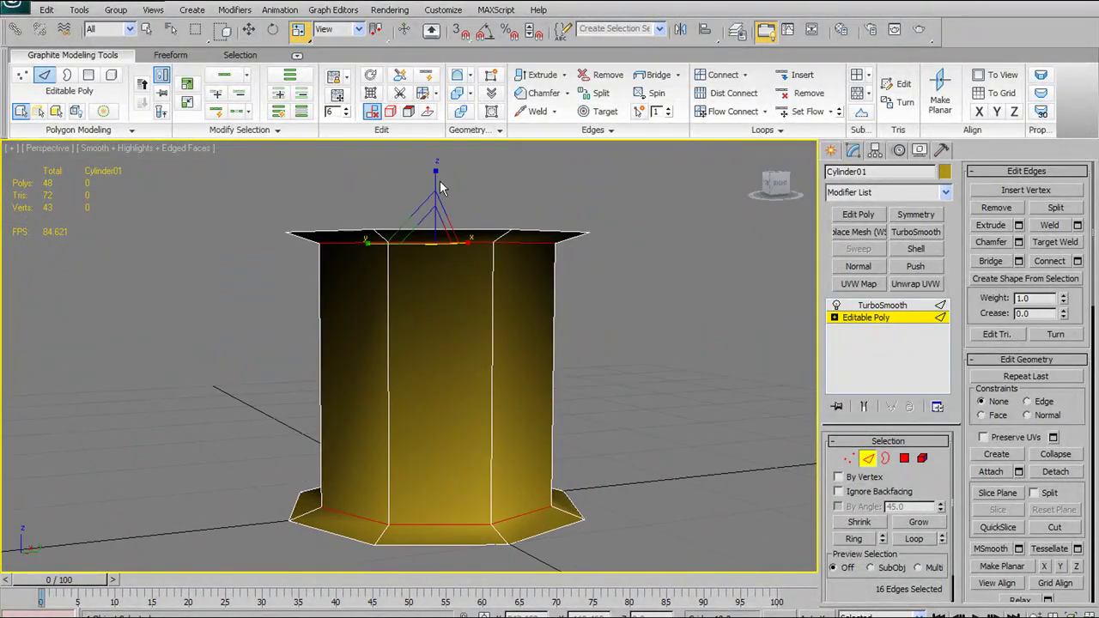
pyautogui.keyDown('ctrl'); pyautogui.click(848, 462); pyautogui.keyUp('ctrl')
pyautogui.moveTo(432, 299); pyautogui.dragTo(469, 366)
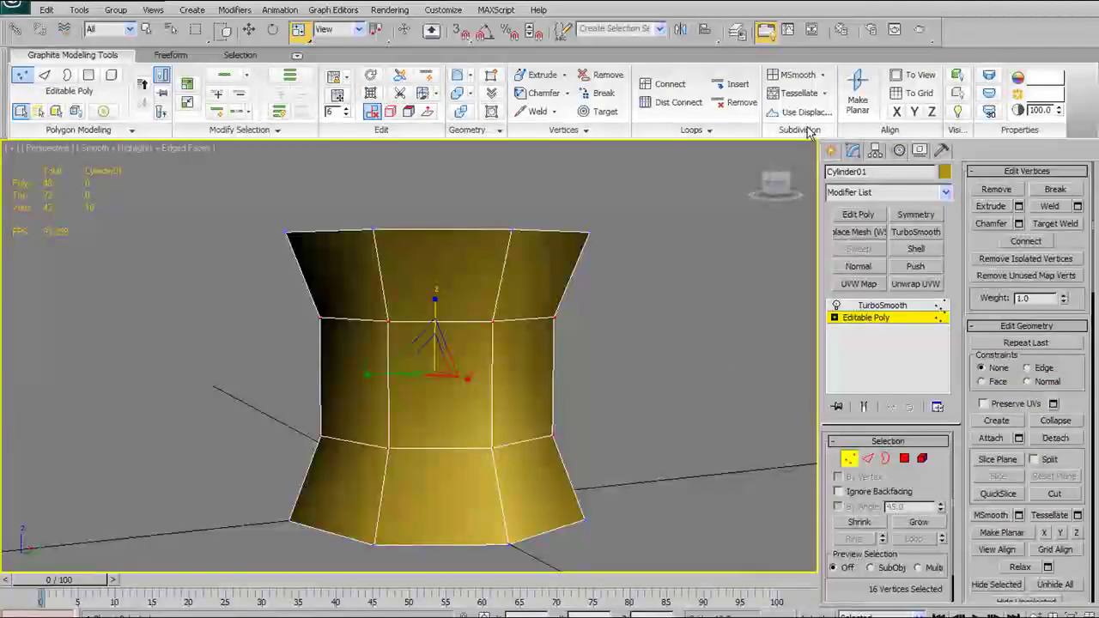
# Step: Return to edge level and apply Set Flow repeatedly to the two loops around the cylinder's side
pyautogui.click(868, 459)
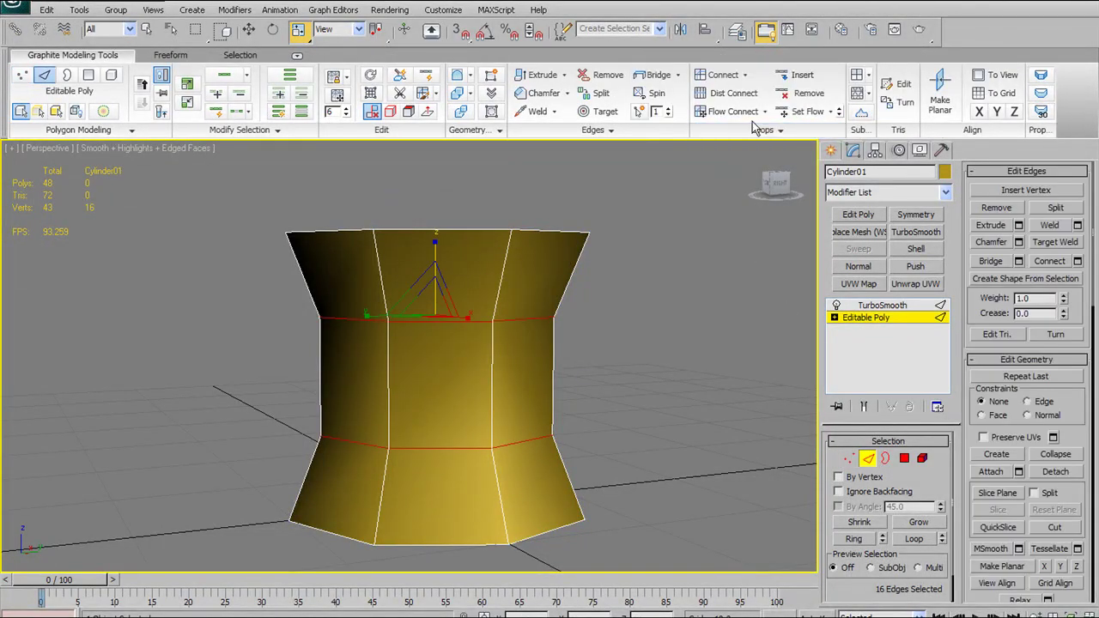
pyautogui.click(792, 114)
pyautogui.click(792, 114)
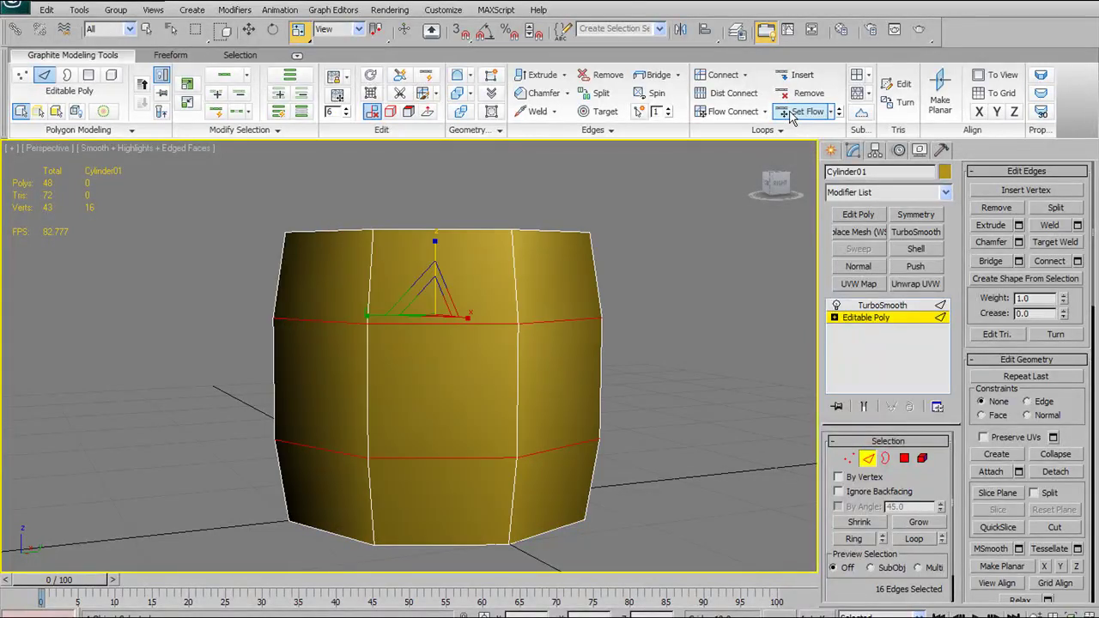
pyautogui.click(791, 115)
pyautogui.click(792, 114)
pyautogui.click(792, 114)
pyautogui.click(792, 114)
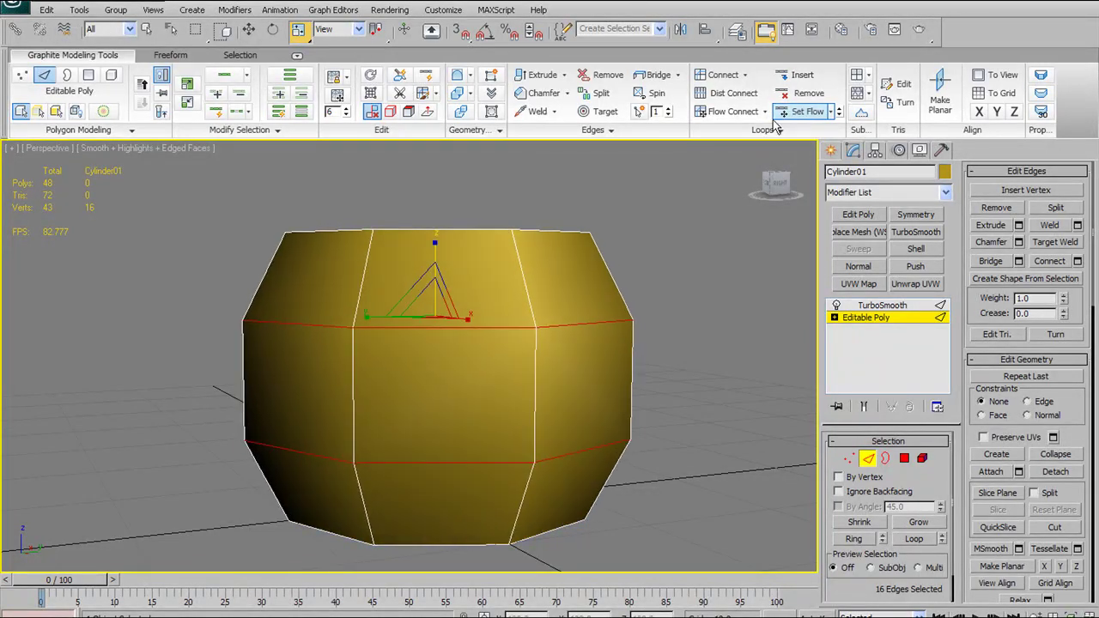
pyautogui.moveTo(633, 304); pyautogui.dragTo(555, 357)
pyautogui.keyDown('alt'); pyautogui.moveTo(491, 319); pyautogui.dragTo(368, 350, button='middle'); pyautogui.keyUp('alt')
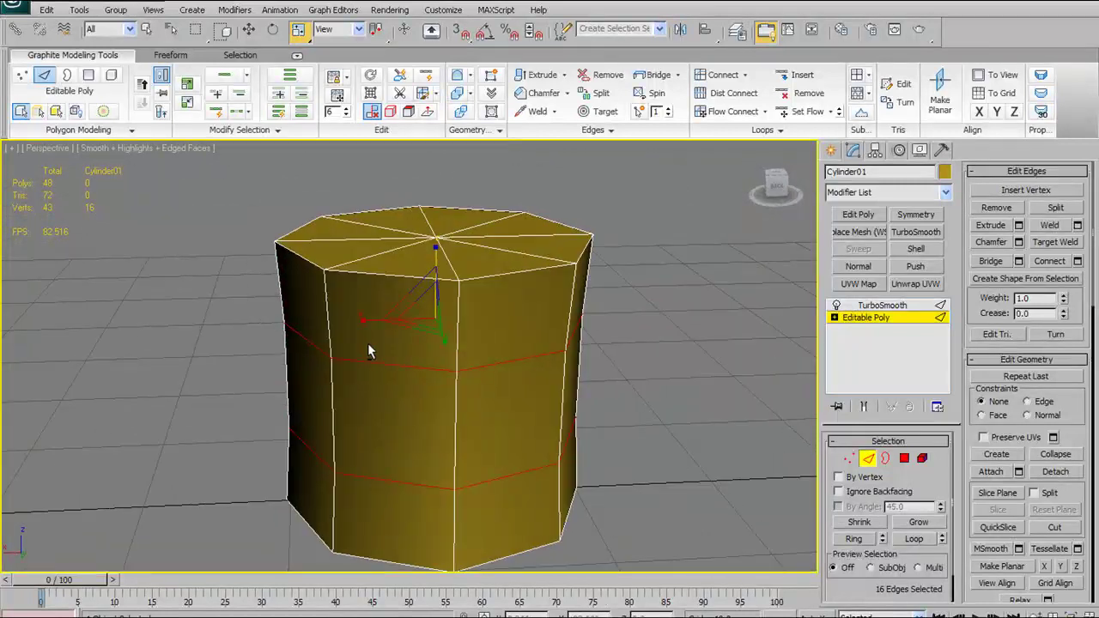
# Step: Apply Set Flow to the whole top rim loop from a single rim edge, then undo it
pyautogui.click(481, 273)
pyautogui.click(780, 131)
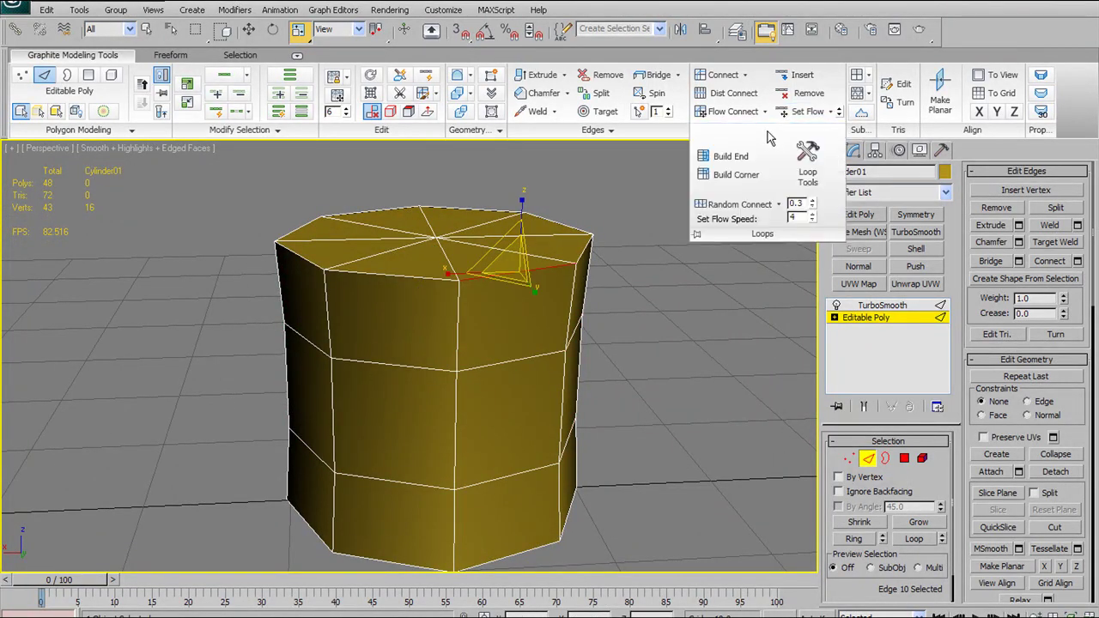
pyautogui.keyDown('shift'); pyautogui.click(803, 113); pyautogui.keyUp('shift')
pyautogui.hotkey('ctrl', 'z')
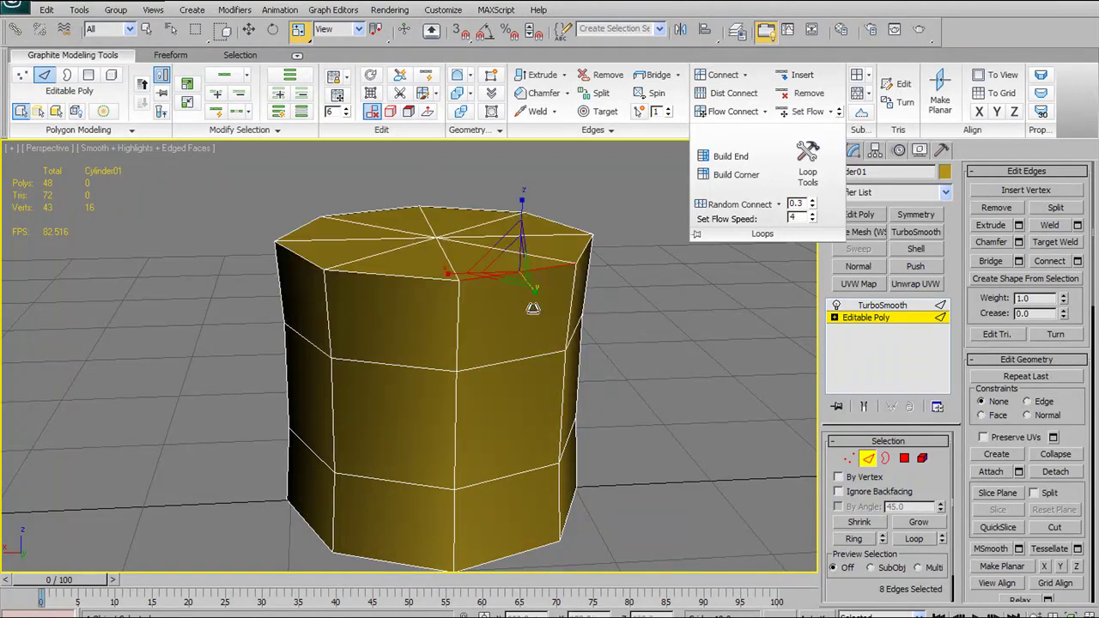
# Step: Try Set Flow on one horizontal edge of each of the two side loops, undoing each attempt
pyautogui.click(515, 359)
pyautogui.click(796, 112)
pyautogui.hotkey('ctrl', 'z')
pyautogui.click(518, 471)
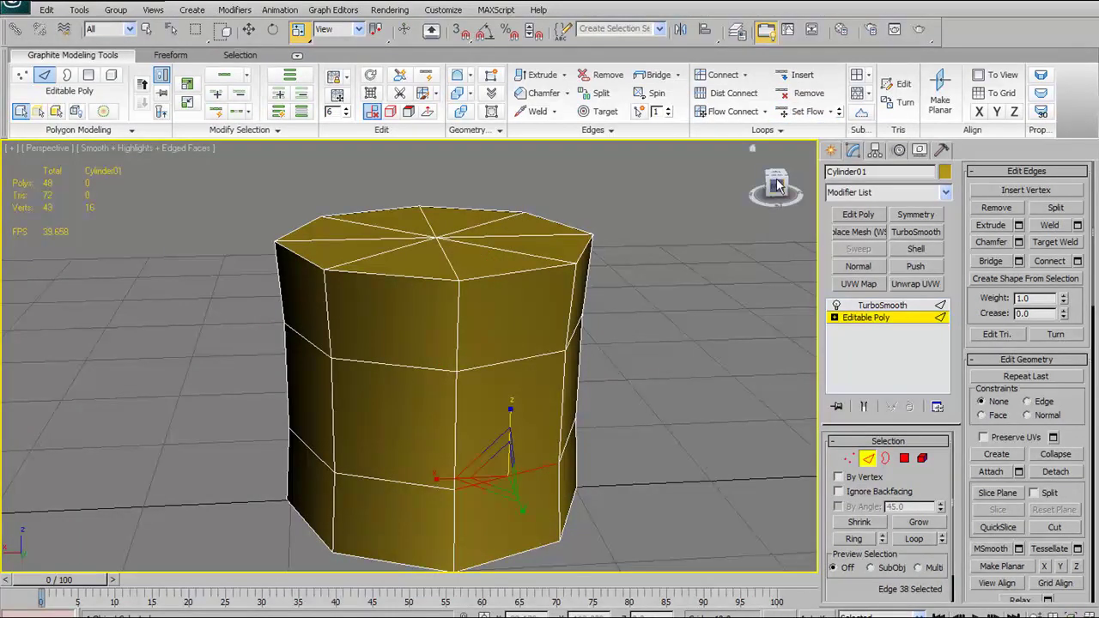
pyautogui.click(803, 111)
pyautogui.hotkey('ctrl', 'z')
# Step: Try Set Flow on a vertical edge in the cylinder's middle band and undo it
pyautogui.keyDown('alt'); pyautogui.moveTo(650, 244); pyautogui.dragTo(443, 328, button='middle'); pyautogui.keyUp('alt')
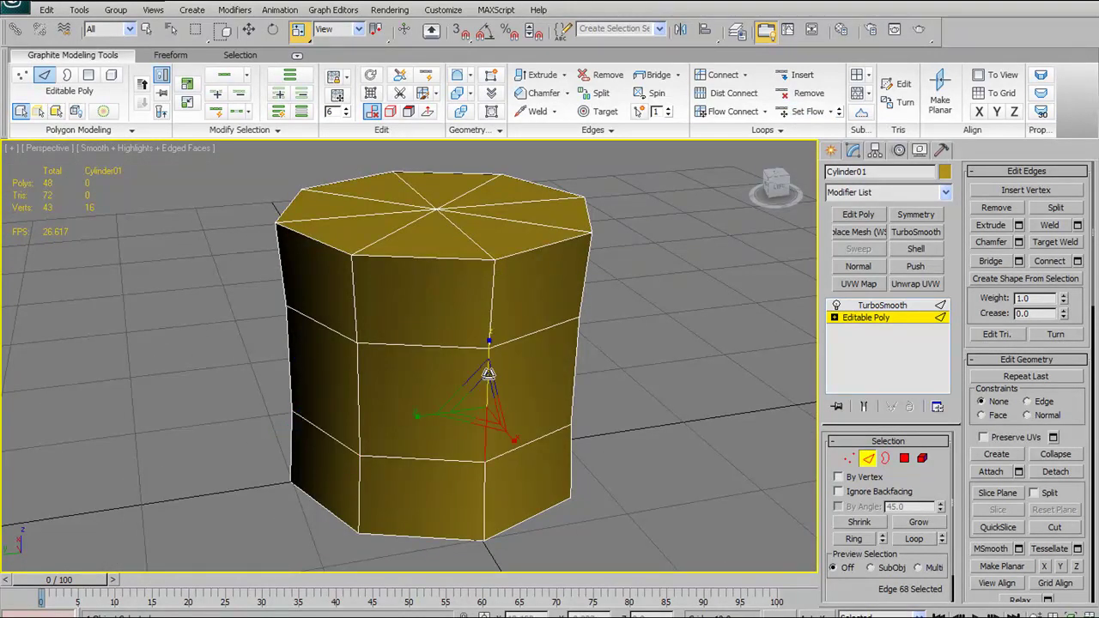
pyautogui.click(488, 372)
pyautogui.click(798, 113)
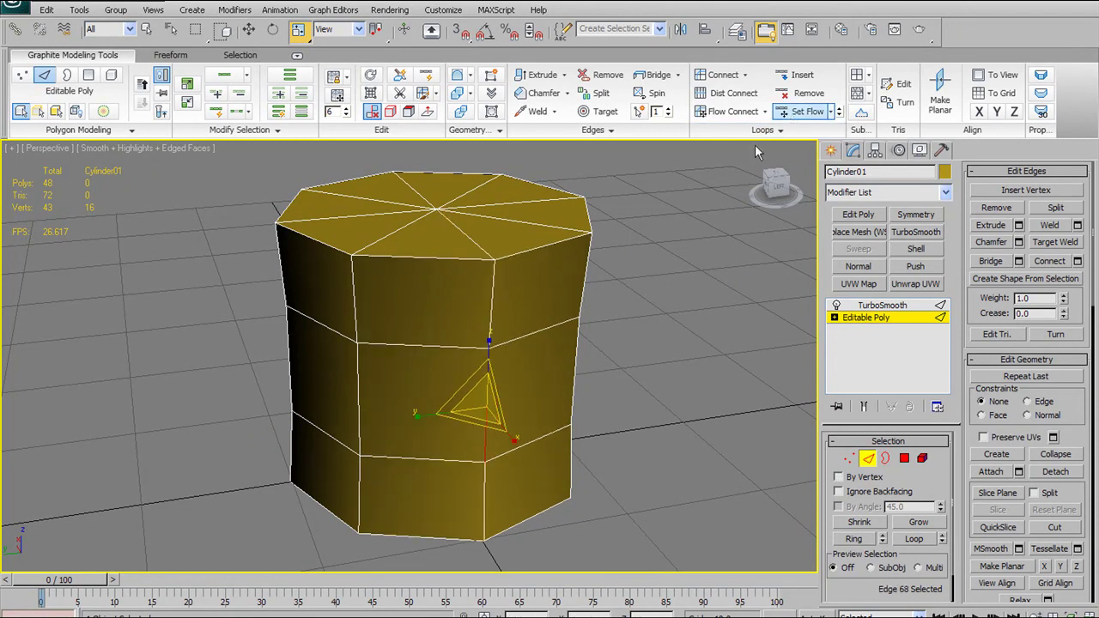
pyautogui.hotkey('ctrl', 'z')
# Step: Try Set Flow on two more vertical side edges of the cylinder, undoing each attempt
pyautogui.keyDown('alt'); pyautogui.moveTo(593, 307); pyautogui.dragTo(549, 311, button='middle'); pyautogui.keyUp('alt')
pyautogui.click(550, 309)
pyautogui.click(812, 116)
pyautogui.keyDown('alt'); pyautogui.moveTo(685, 315); pyautogui.dragTo(608, 327, button='middle'); pyautogui.keyUp('alt')
pyautogui.hotkey('ctrl', 'z')
pyautogui.click(574, 304)
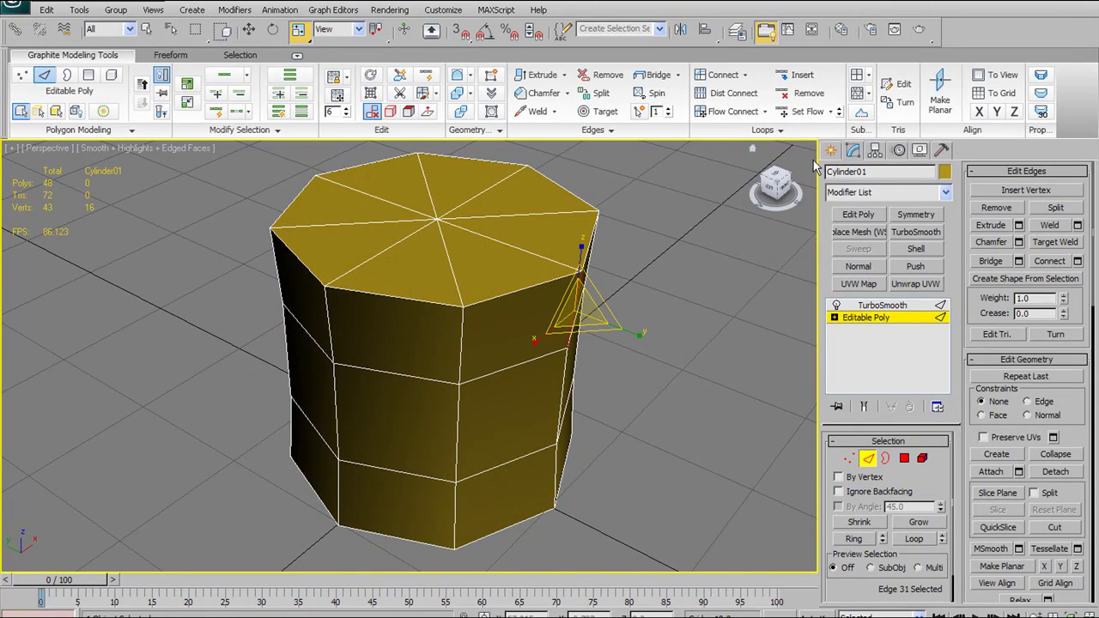
pyautogui.click(803, 113)
pyautogui.keyDown('alt'); pyautogui.moveTo(701, 238); pyautogui.dragTo(652, 207, button='middle'); pyautogui.keyUp('alt')
pyautogui.hotkey('ctrl', 'z')
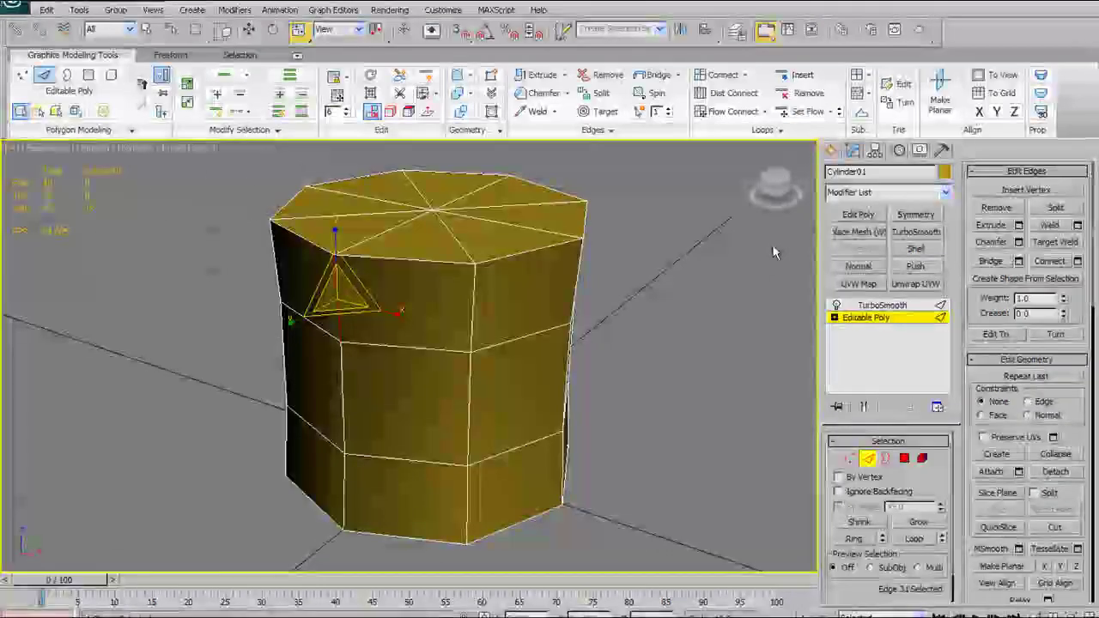
# Step: Leave sub-object editing so the whole Editable Poly cylinder is active
pyautogui.keyDown('alt'); pyautogui.moveTo(540, 343); pyautogui.dragTo(530, 325, button='middle'); pyautogui.keyUp('alt')
pyautogui.keyDown('alt'); pyautogui.moveTo(657, 243); pyautogui.dragTo(677, 253, button='middle'); pyautogui.keyUp('alt')
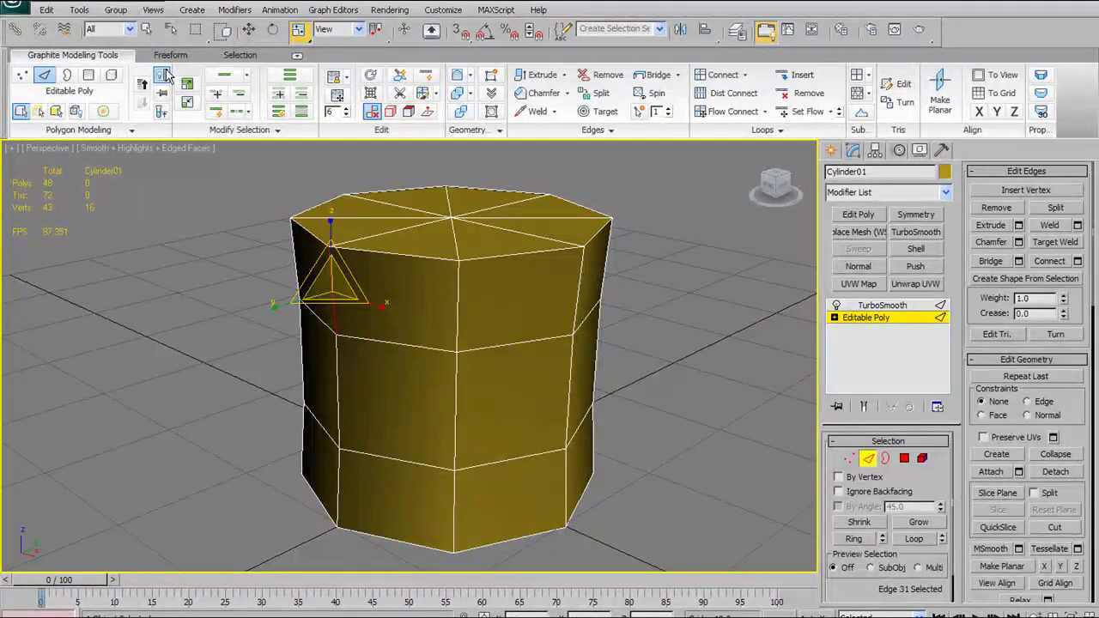
pyautogui.click(905, 460)
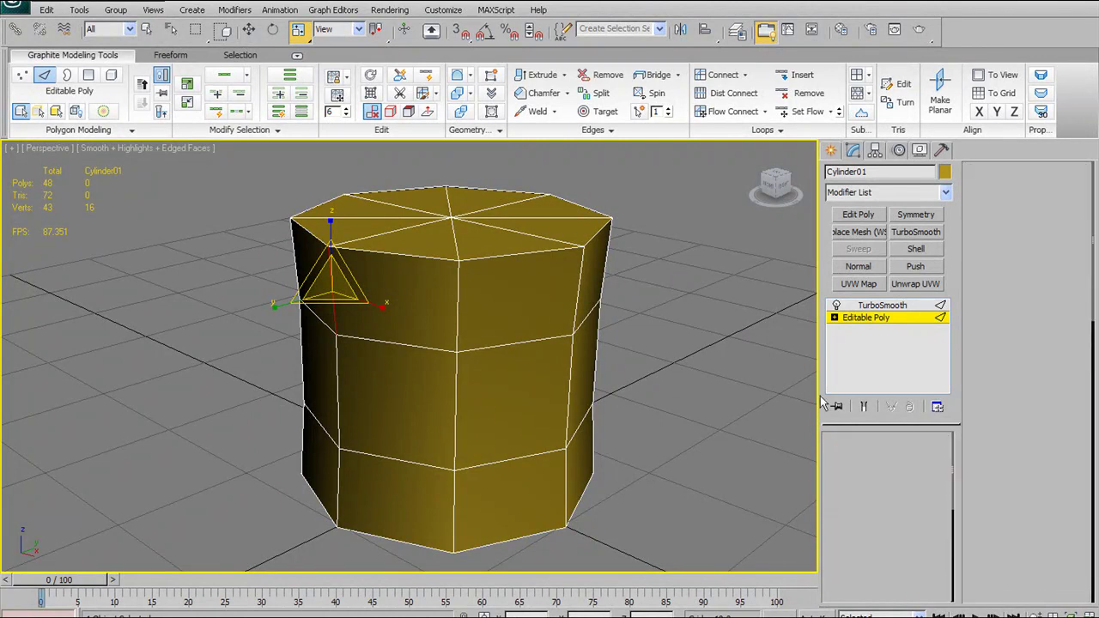
pyautogui.click(89, 77)
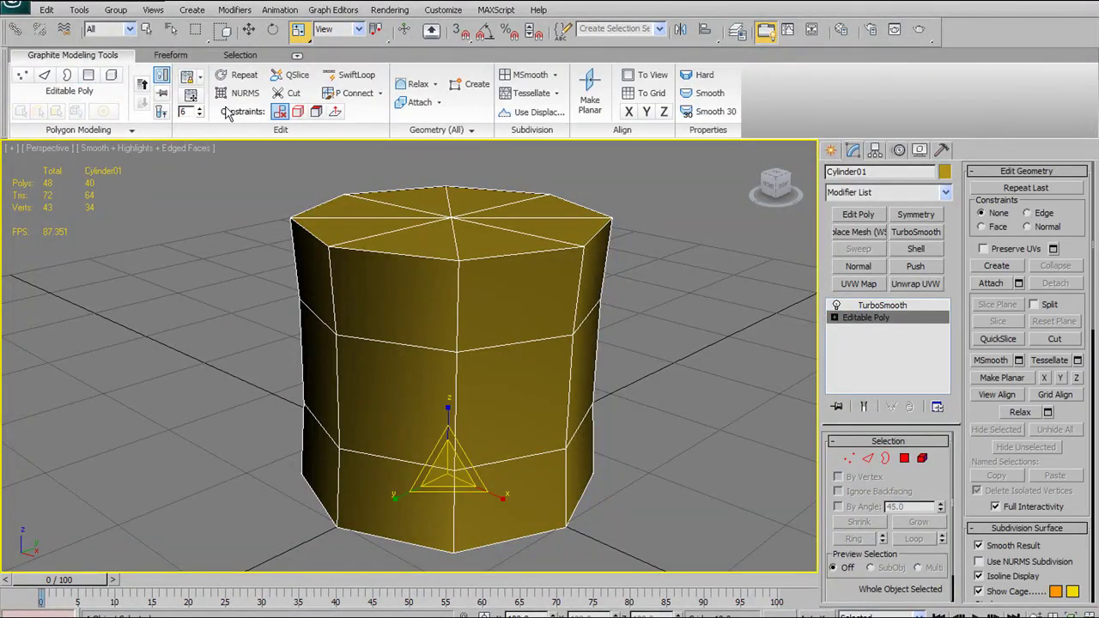
# Step: Switch the cylinder to polygon editing and view the additional Geometry (All) tools, including Quadrify All
pyautogui.click(93, 77)
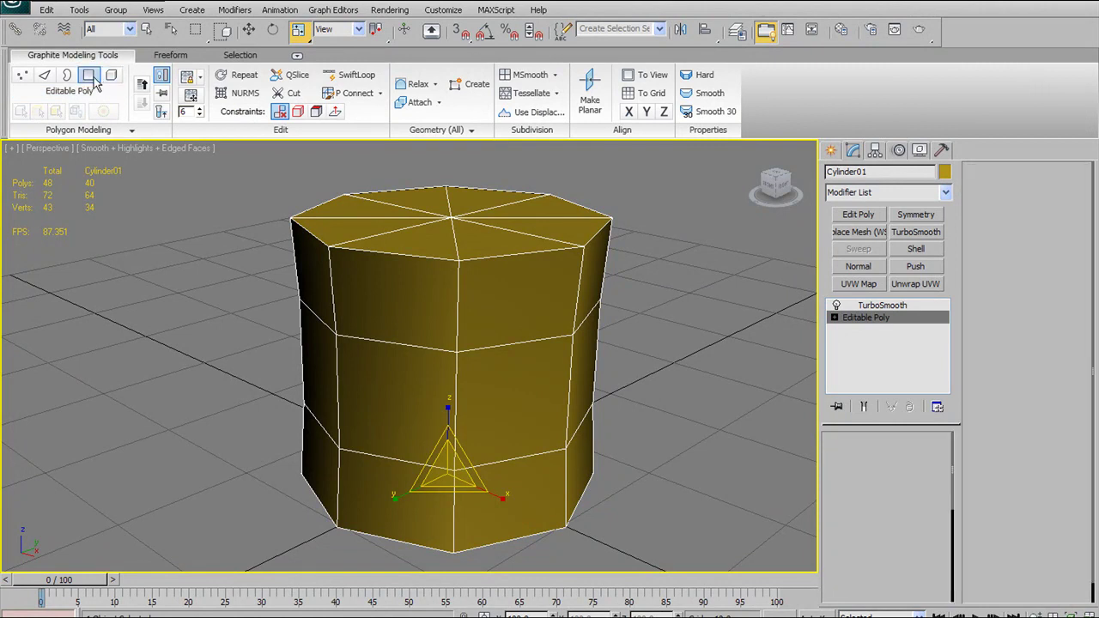
pyautogui.keyDown('alt'); pyautogui.moveTo(456, 249); pyautogui.dragTo(482, 270, button='middle'); pyautogui.keyUp('alt')
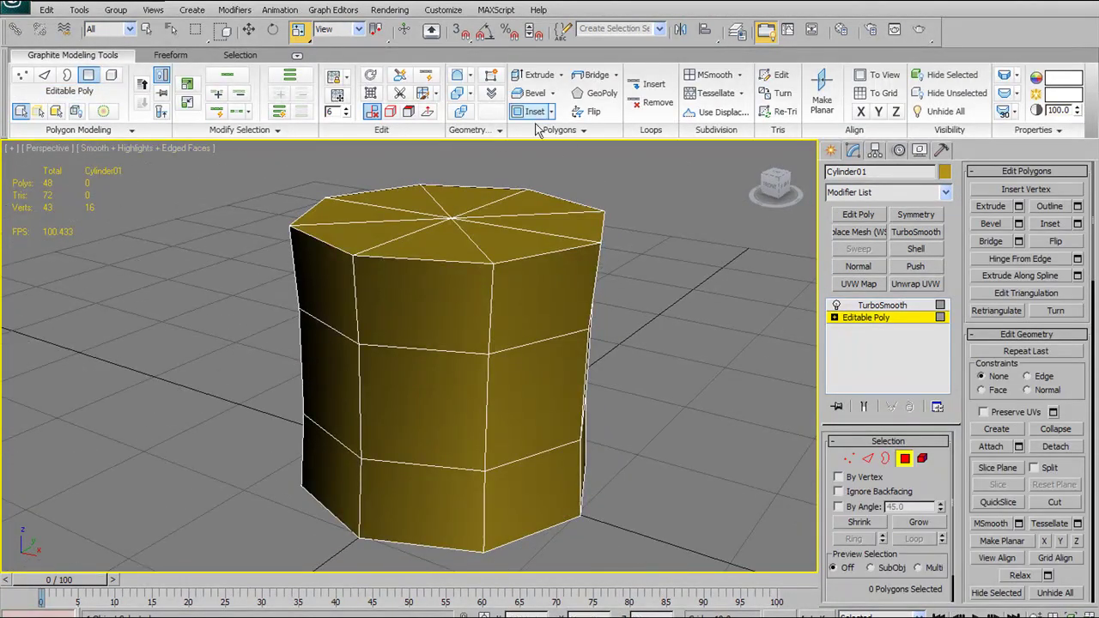
pyautogui.click(491, 129)
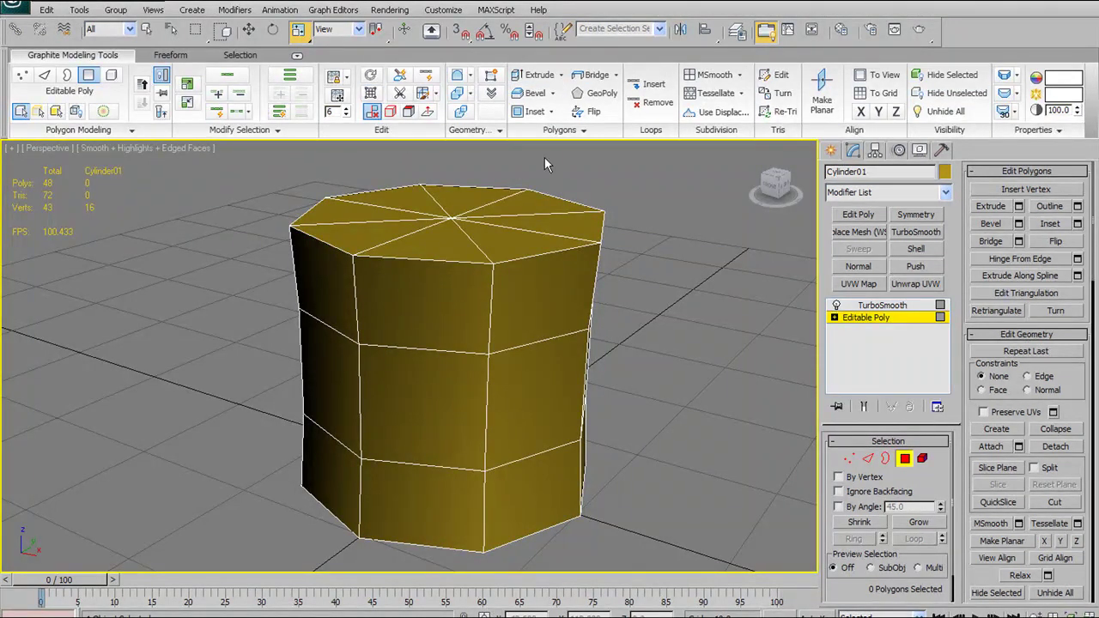
pyautogui.moveTo(551, 308)
pyautogui.keyDown('alt'); pyautogui.mouseDown(button='middle')
pyautogui.moveTo(490, 312)
pyautogui.moveTo(508, 290)
pyautogui.moveTo(551, 303)
pyautogui.mouseUp(button='middle'); pyautogui.keyUp('alt')
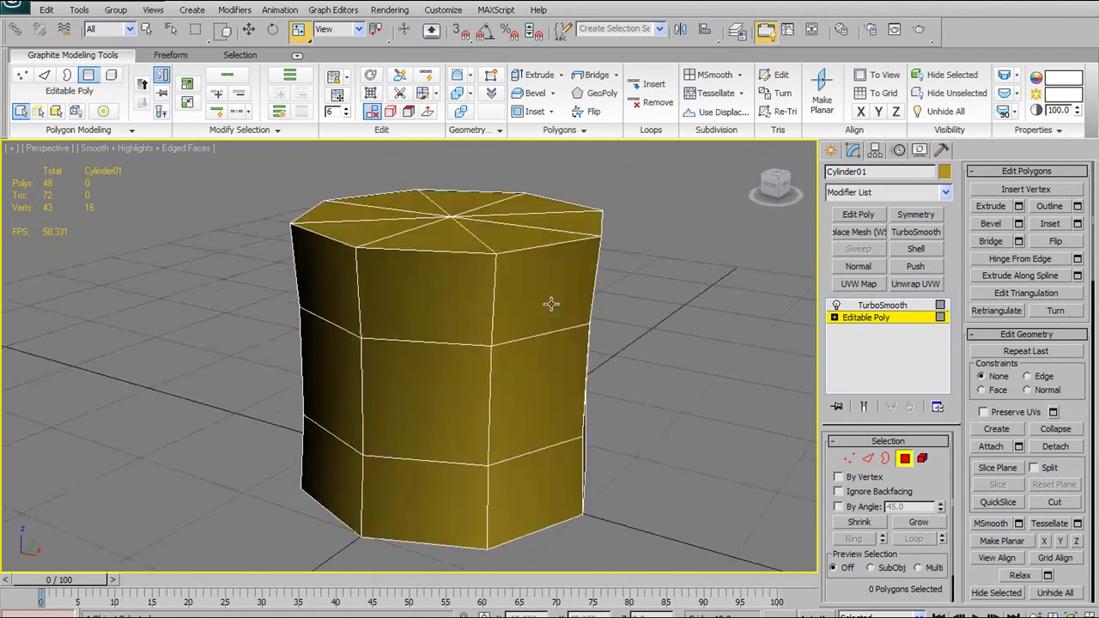
pyautogui.click(475, 132)
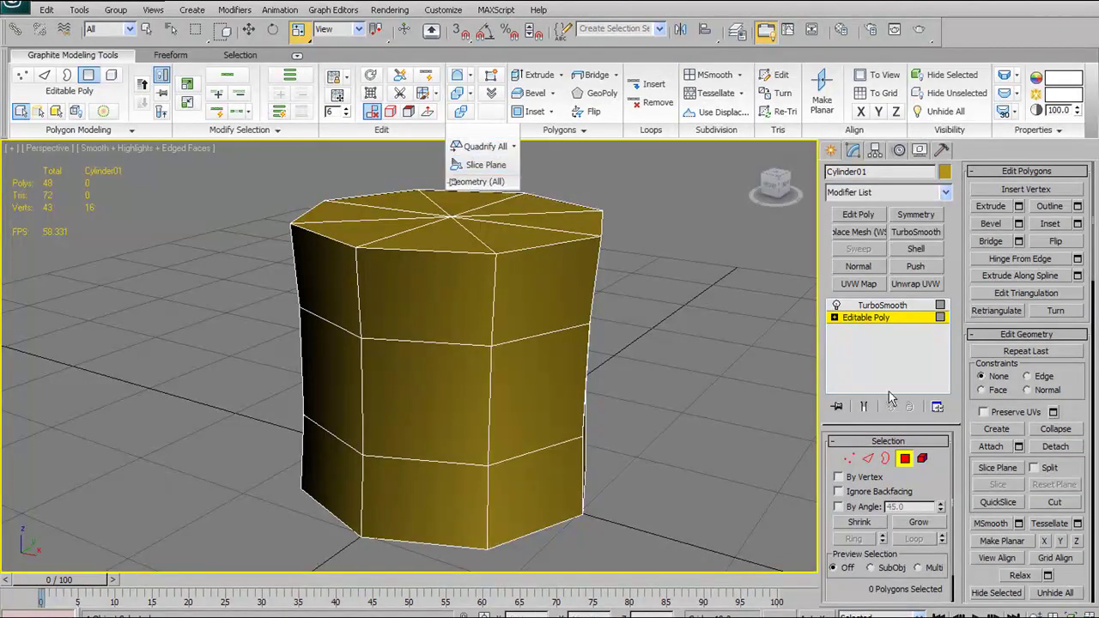
# Step: Collapse the cylinder's modifier stack down through TurboSmooth and accept the removal of the stack history
pyautogui.click(870, 307)
pyautogui.click(871, 306)
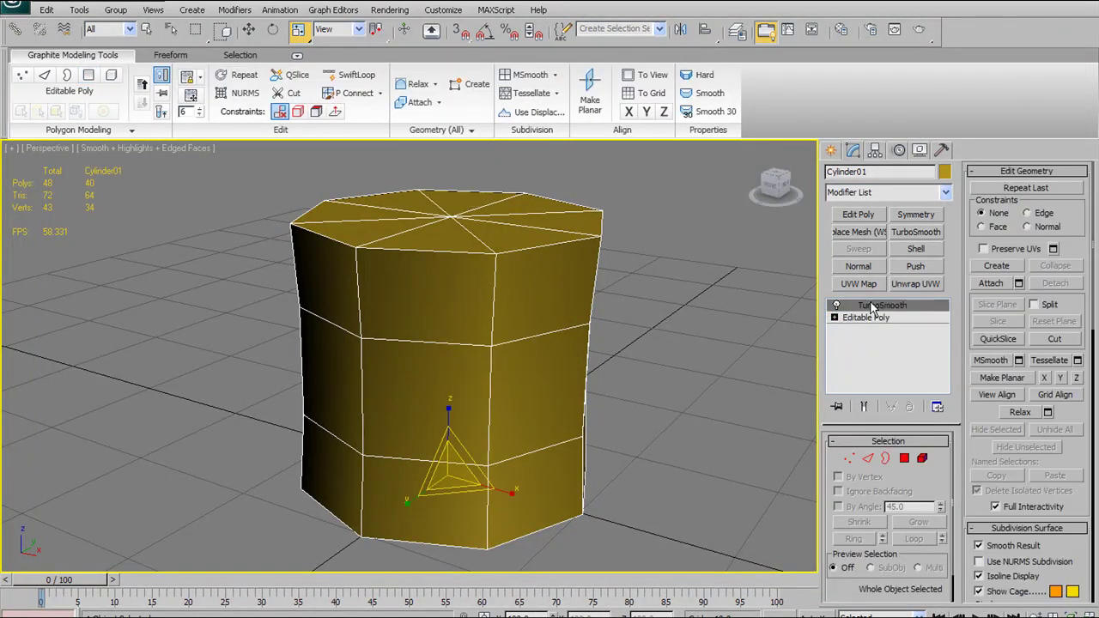
pyautogui.click(938, 470)
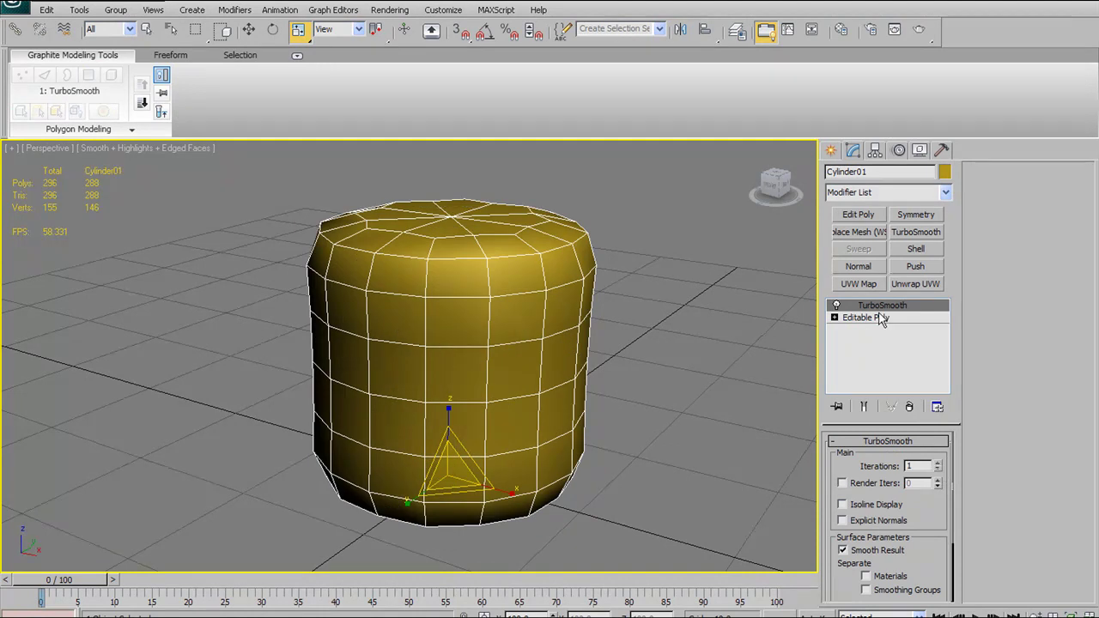
pyautogui.rightClick(890, 311)
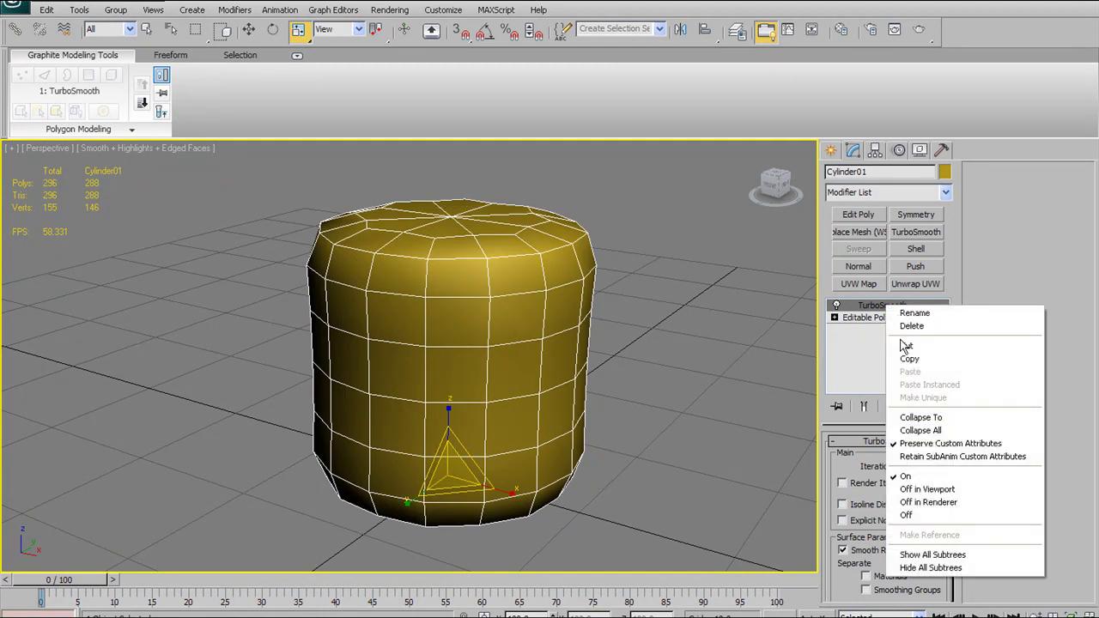
pyautogui.click(921, 419)
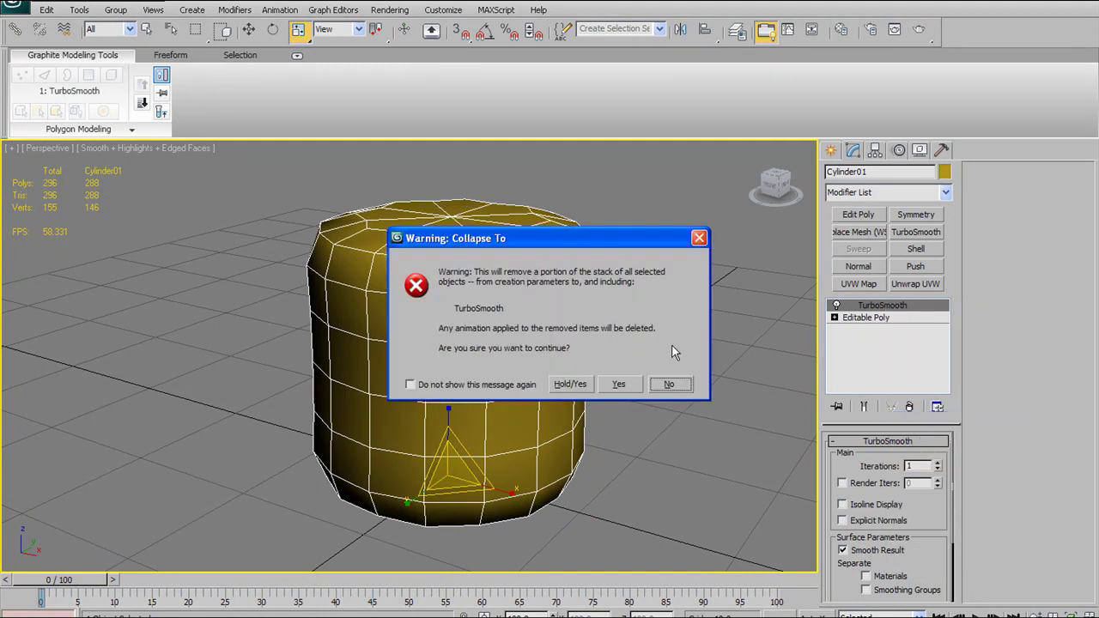
pyautogui.click(635, 383)
# Step: Examine the collapsed cylinder's smoothed mesh layout from several angles, including its cap and sides
pyautogui.keyDown('alt'); pyautogui.moveTo(434, 288); pyautogui.dragTo(464, 317, button='middle'); pyautogui.keyUp('alt')
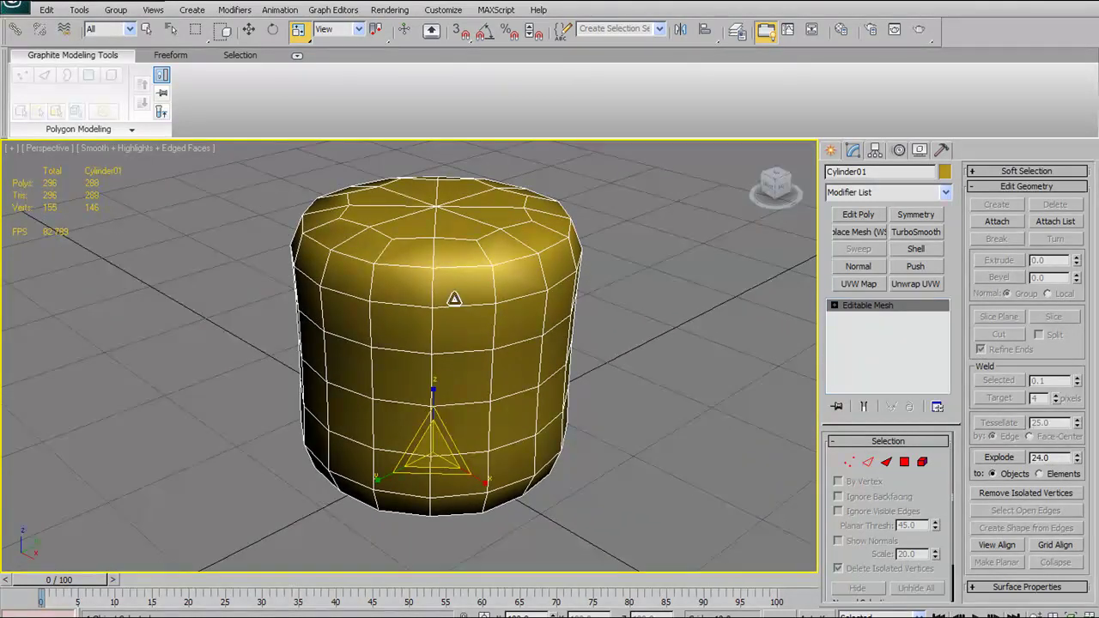
pyautogui.keyDown('alt'); pyautogui.moveTo(477, 298); pyautogui.dragTo(507, 305, button='middle'); pyautogui.keyUp('alt')
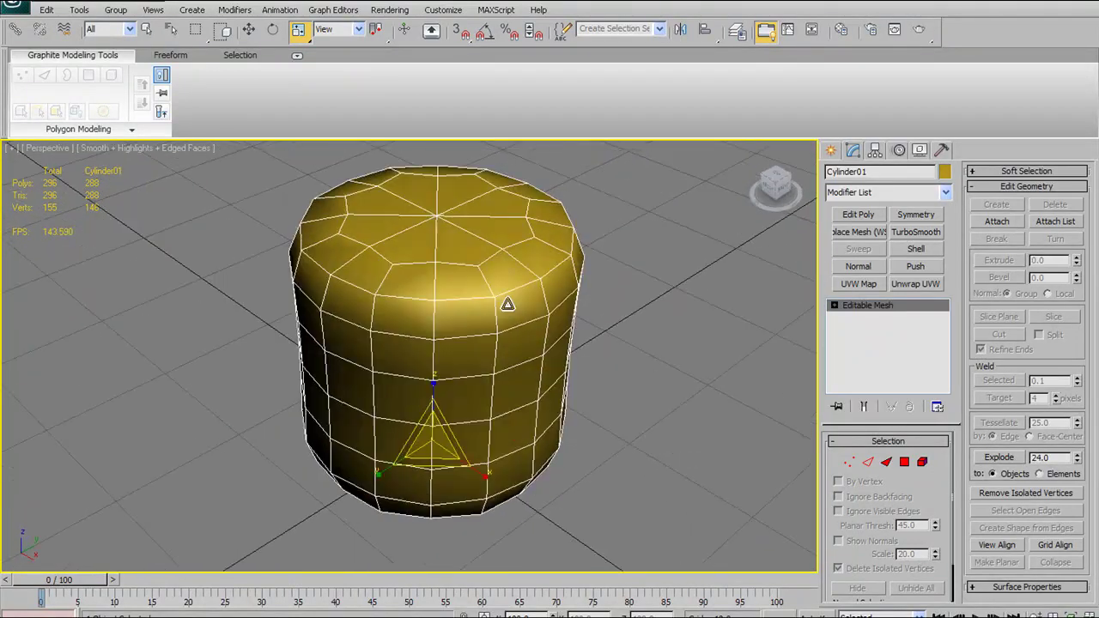
pyautogui.moveTo(542, 292)
pyautogui.keyDown('alt'); pyautogui.mouseDown(button='middle')
pyautogui.moveTo(479, 326)
pyautogui.moveTo(493, 278)
pyautogui.moveTo(437, 315)
pyautogui.moveTo(503, 300)
pyautogui.moveTo(458, 250)
pyautogui.moveTo(451, 290)
pyautogui.moveTo(538, 284)
pyautogui.moveTo(417, 285)
pyautogui.moveTo(557, 285)
pyautogui.moveTo(535, 277)
pyautogui.moveTo(549, 277)
pyautogui.mouseUp(button='middle'); pyautogui.keyUp('alt')
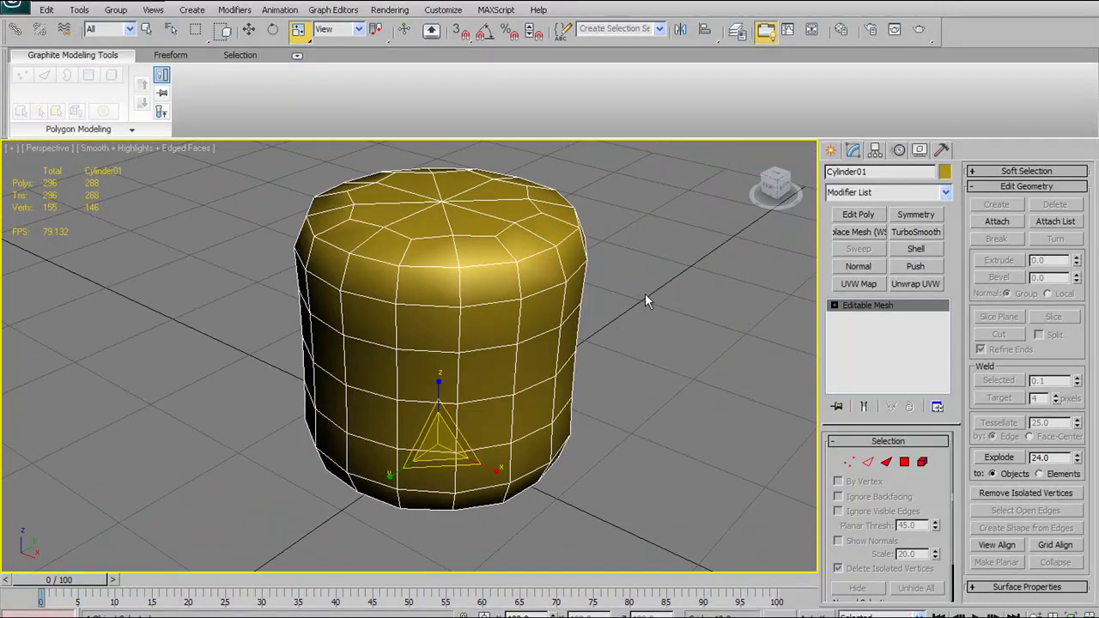
pyautogui.keyDown('alt'); pyautogui.moveTo(392, 317); pyautogui.dragTo(414, 294, button='middle'); pyautogui.keyUp('alt')
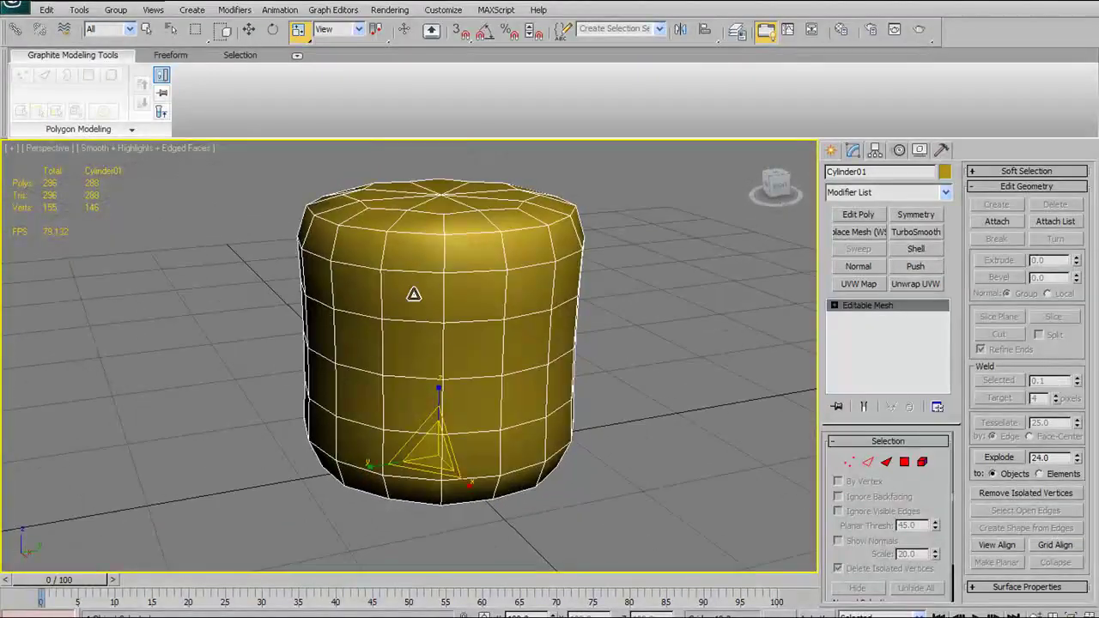
pyautogui.keyDown('alt'); pyautogui.moveTo(476, 312); pyautogui.dragTo(480, 267, button='middle'); pyautogui.keyUp('alt')
pyautogui.moveTo(555, 254)
pyautogui.keyDown('alt'); pyautogui.mouseDown(button='middle')
pyautogui.moveTo(555, 238)
pyautogui.moveTo(564, 266)
pyautogui.moveTo(532, 246)
pyautogui.moveTo(516, 275)
pyautogui.moveTo(466, 300)
pyautogui.moveTo(499, 304)
pyautogui.moveTo(570, 260)
pyautogui.moveTo(530, 211)
pyautogui.moveTo(489, 238)
pyautogui.moveTo(499, 257)
pyautogui.moveTo(572, 244)
pyautogui.mouseUp(button='middle'); pyautogui.keyUp('alt')
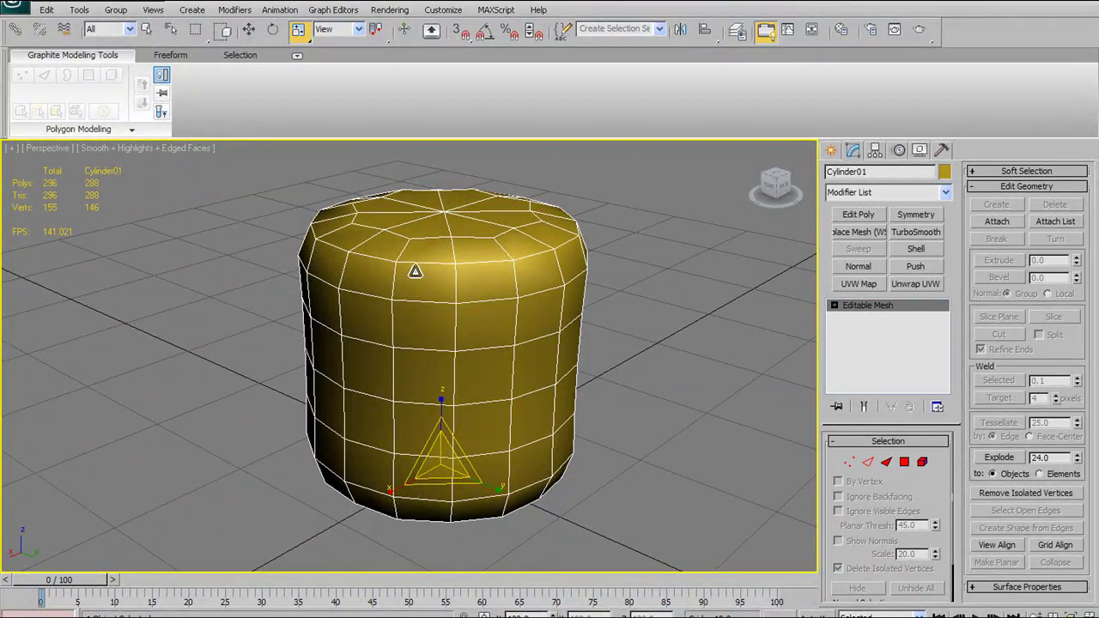
pyautogui.keyDown('alt'); pyautogui.moveTo(496, 326); pyautogui.dragTo(550, 281, button='middle'); pyautogui.keyUp('alt')
pyautogui.moveTo(473, 294)
pyautogui.keyDown('alt'); pyautogui.mouseDown(button='middle')
pyautogui.moveTo(472, 317)
pyautogui.moveTo(475, 298)
pyautogui.mouseUp(button='middle'); pyautogui.keyUp('alt')
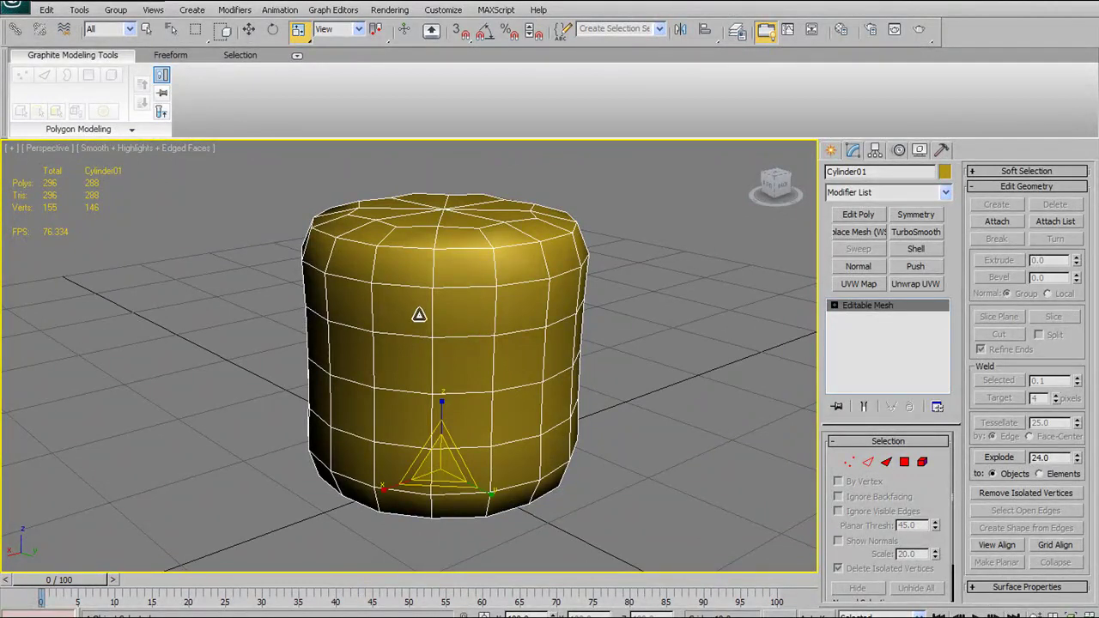
# Step: Convert the collapsed cylinder to an Editable Patch to triangulate its surface
pyautogui.rightClick(453, 286)
pyautogui.moveTo(501, 428)
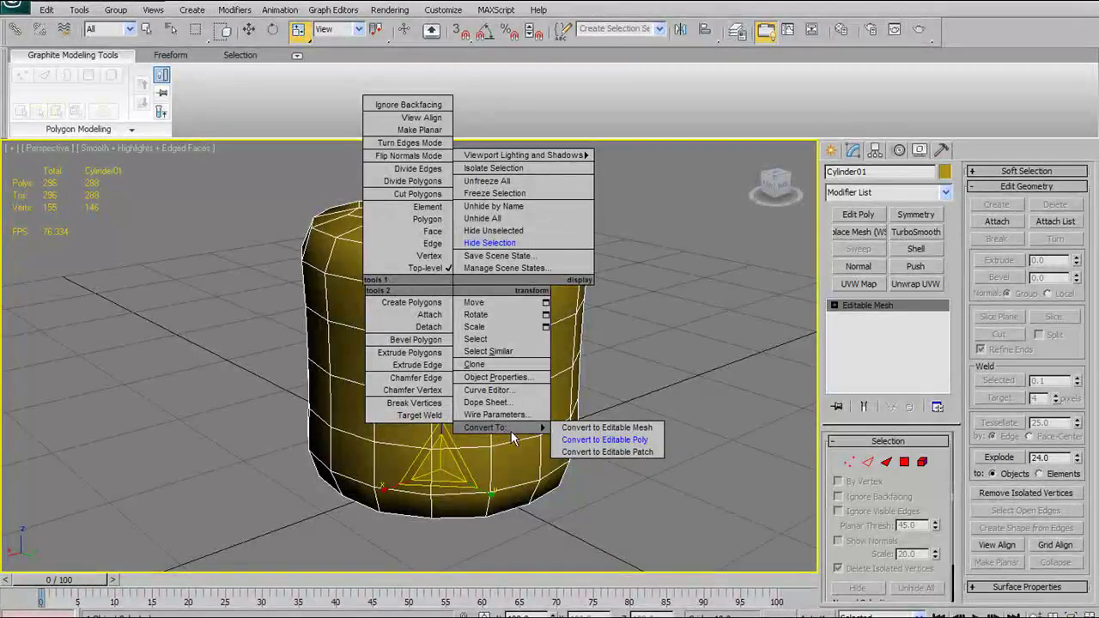
pyautogui.click(574, 451)
pyautogui.keyDown('alt'); pyautogui.moveTo(543, 298); pyautogui.dragTo(709, 299, button='middle'); pyautogui.keyUp('alt')
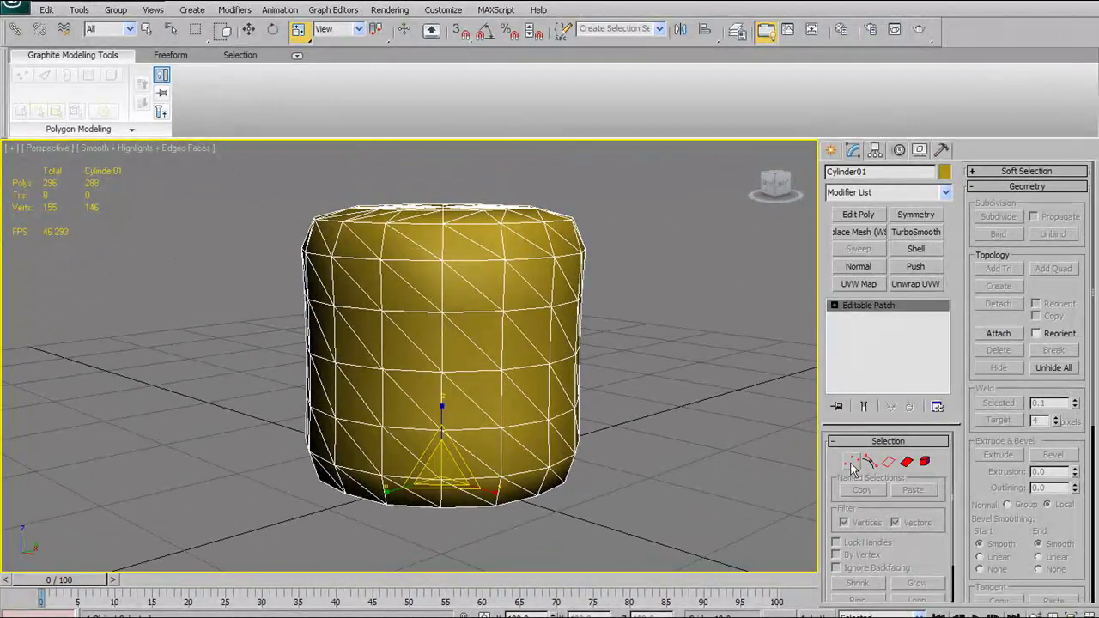
# Step: Convert the triangulated patch cylinder to an Editable Poly
pyautogui.rightClick(498, 258)
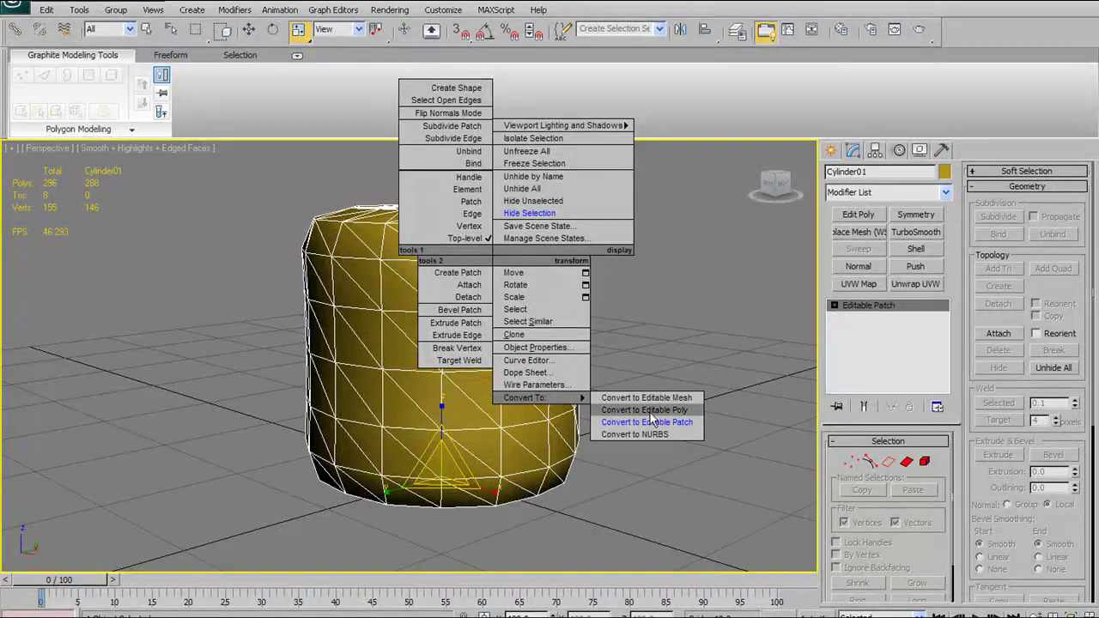
pyautogui.click(646, 416)
pyautogui.keyDown('alt'); pyautogui.moveTo(515, 273); pyautogui.dragTo(452, 302, button='middle'); pyautogui.keyUp('alt')
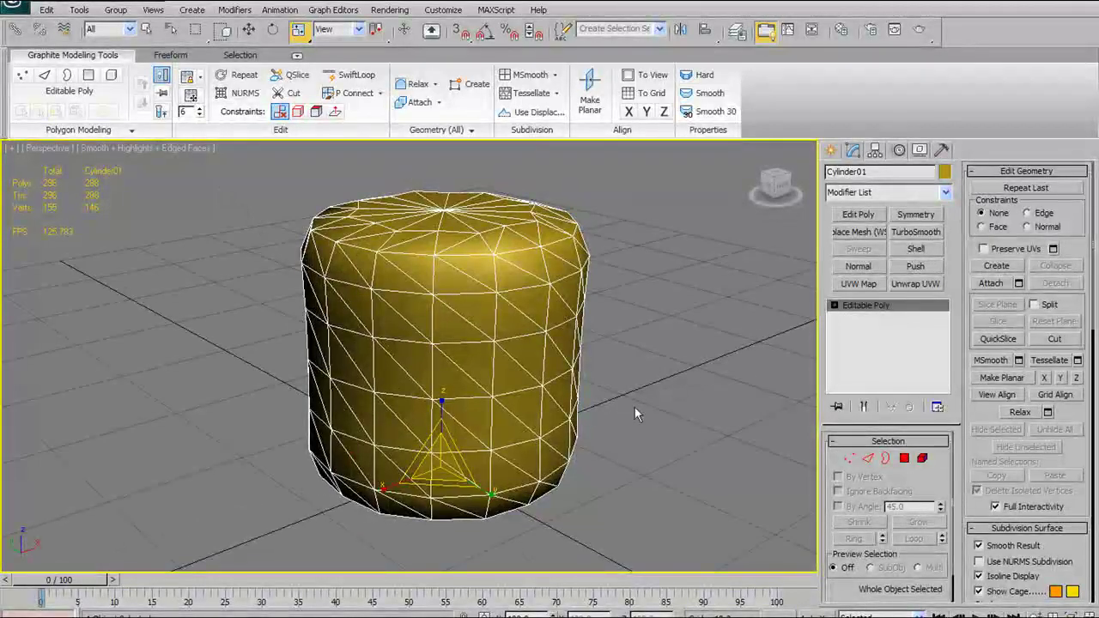
# Step: Turn the whole cylinder's triangles into four-sided polygons with Quadrify All
pyautogui.keyDown('alt'); pyautogui.moveTo(478, 380); pyautogui.dragTo(474, 332, button='middle'); pyautogui.keyUp('alt')
pyautogui.keyDown('alt'); pyautogui.moveTo(426, 306); pyautogui.dragTo(476, 341, button='middle'); pyautogui.keyUp('alt')
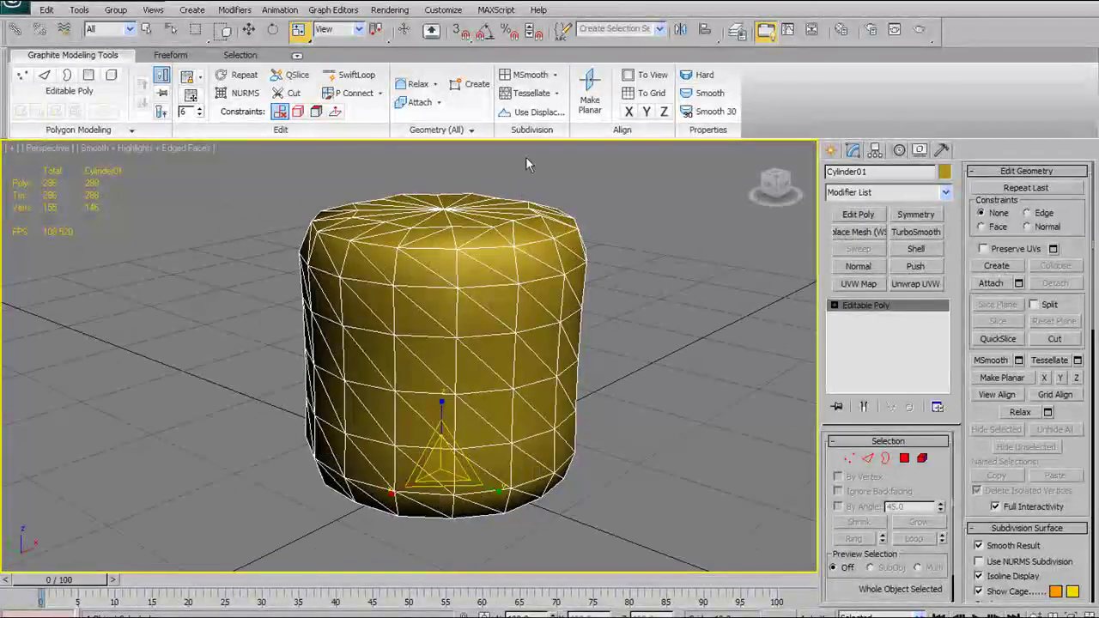
pyautogui.click(473, 131)
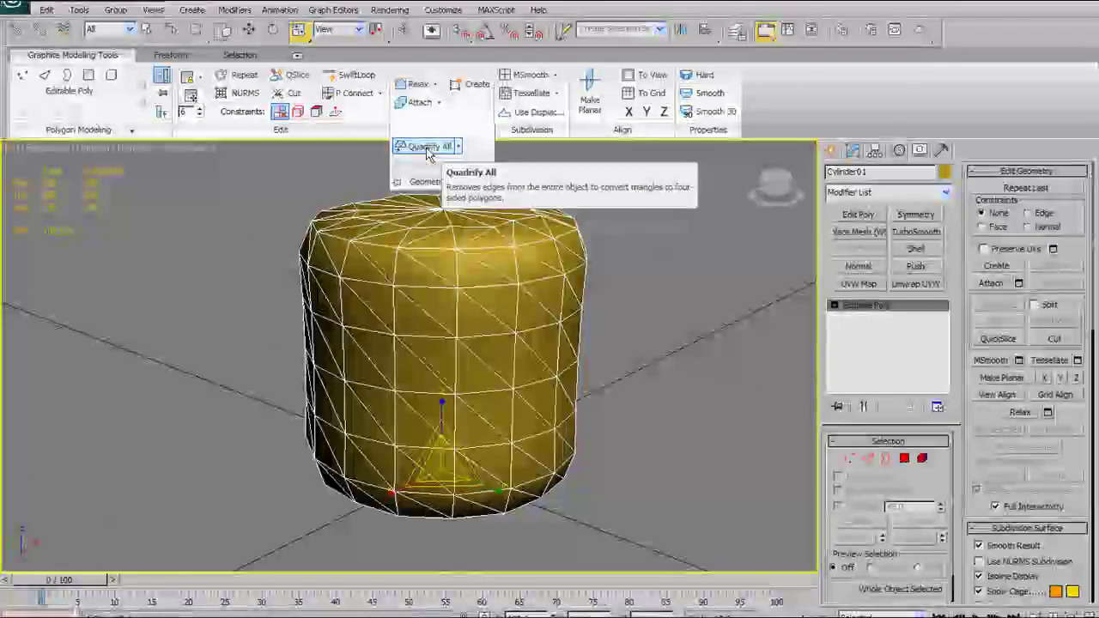
pyautogui.click(440, 148)
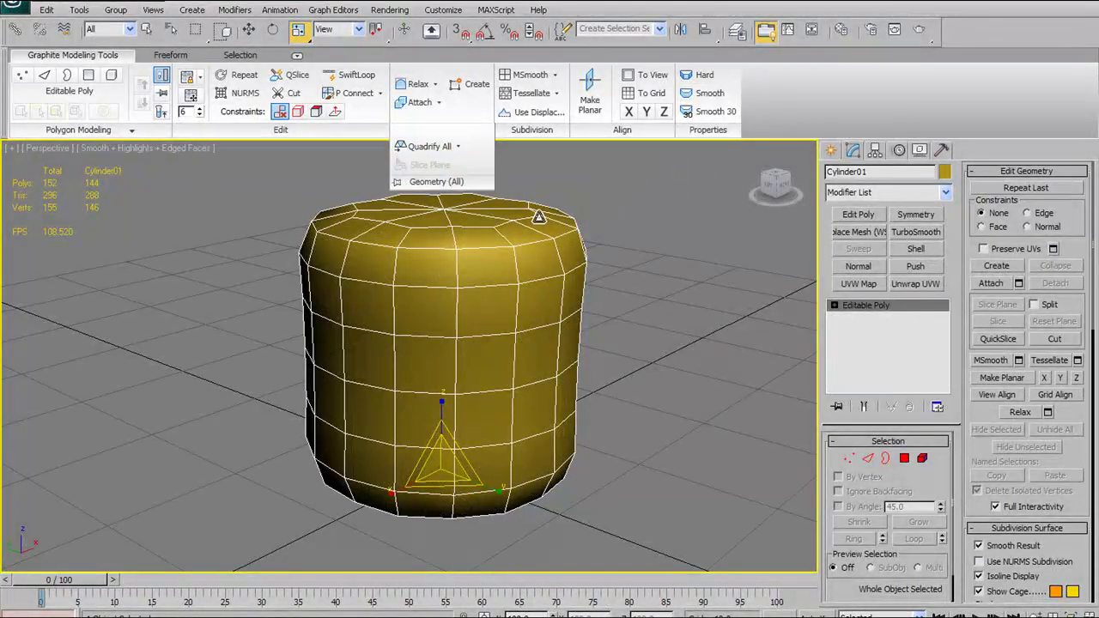
pyautogui.keyDown('alt'); pyautogui.moveTo(642, 300); pyautogui.dragTo(480, 220, button='middle'); pyautogui.keyUp('alt')
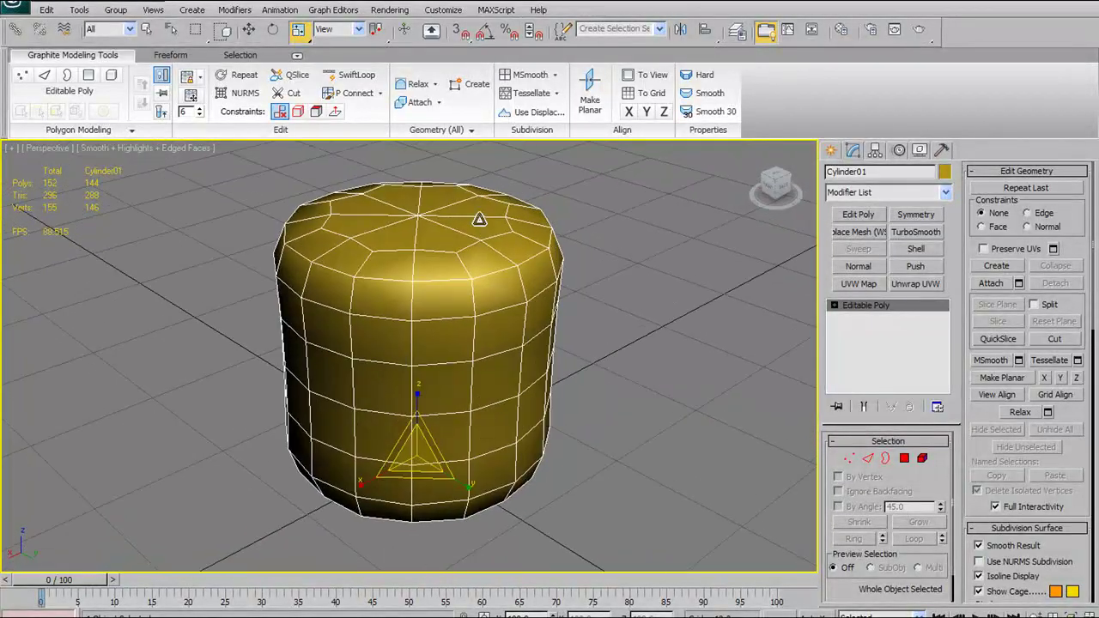
pyautogui.click(447, 133)
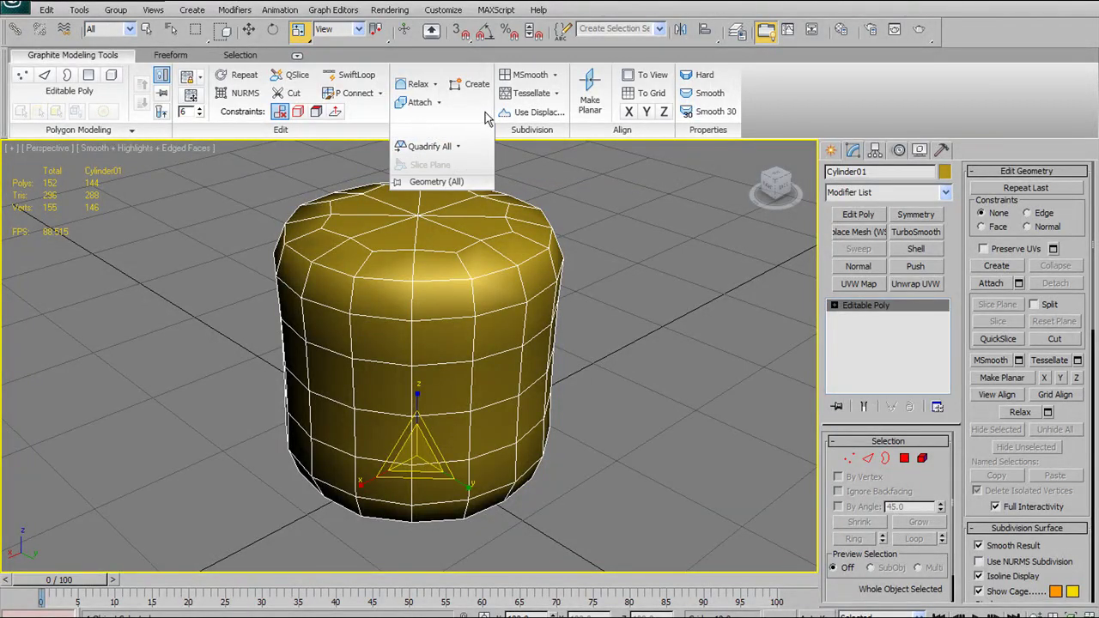
# Step: Switch to polygon editing and select one polygon on the upper side of the cylinder
pyautogui.click(905, 457)
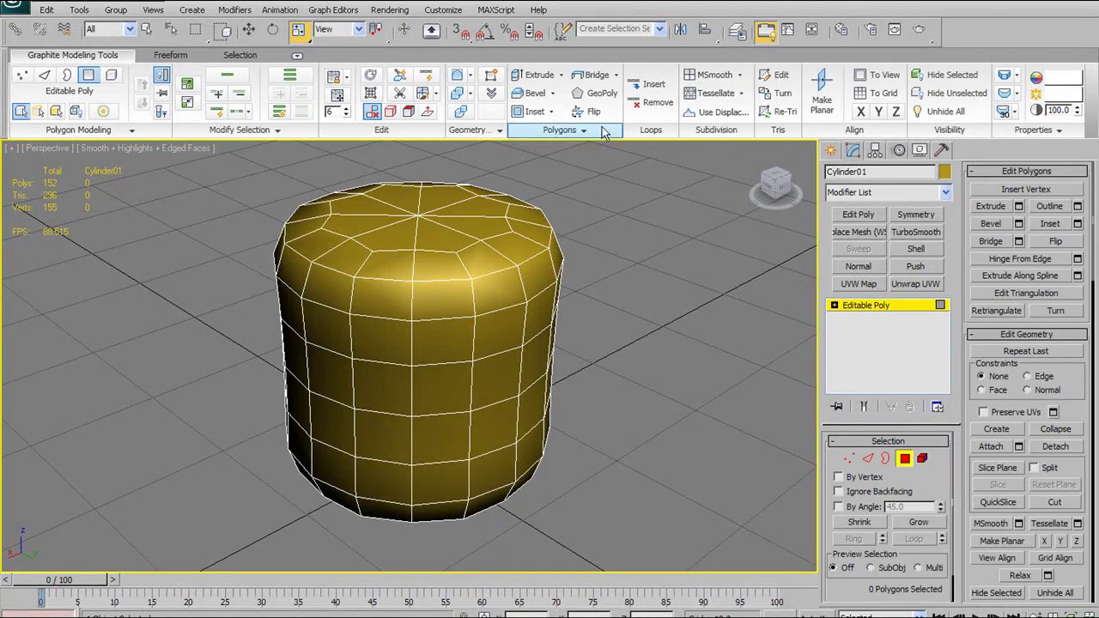
pyautogui.click(550, 93)
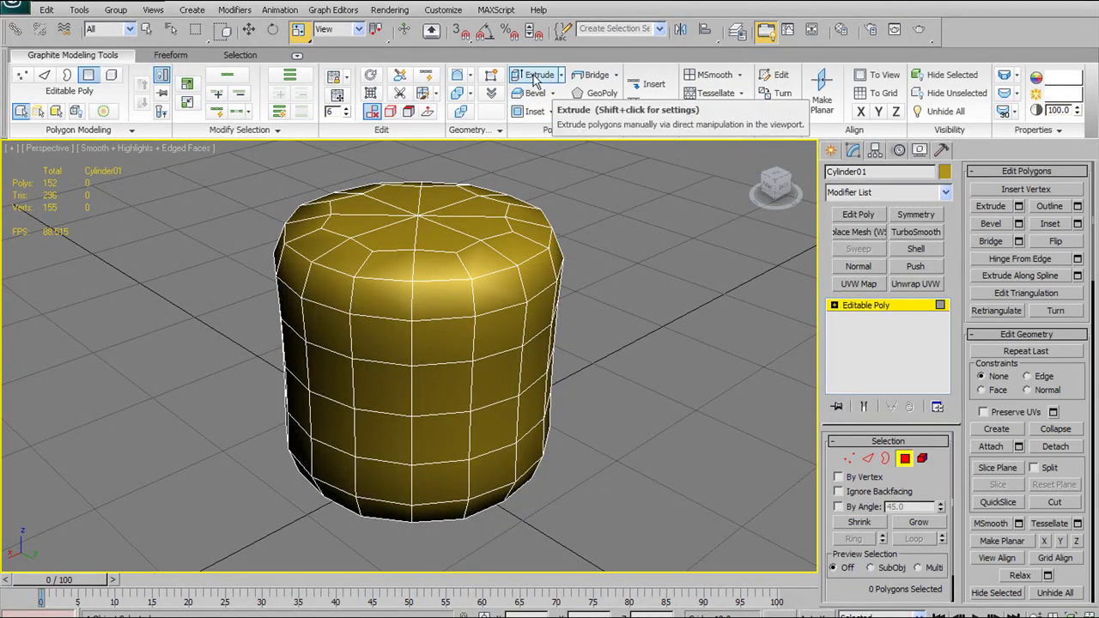
pyautogui.rightClick(463, 390)
pyautogui.click(445, 325)
pyautogui.keyDown('alt'); pyautogui.moveTo(541, 359); pyautogui.dragTo(616, 350, button='middle'); pyautogui.keyUp('alt')
# Step: Preview a settings-based Extrude of the selected side polygon at height 10.0, trying By Polygon and returning to Group extrusion
pyautogui.click(539, 75)
pyautogui.keyDown('shift'); pyautogui.click(540, 77); pyautogui.keyUp('shift')
pyautogui.keyDown('alt'); pyautogui.moveTo(515, 343); pyautogui.dragTo(481, 317, button='middle'); pyautogui.keyUp('alt')
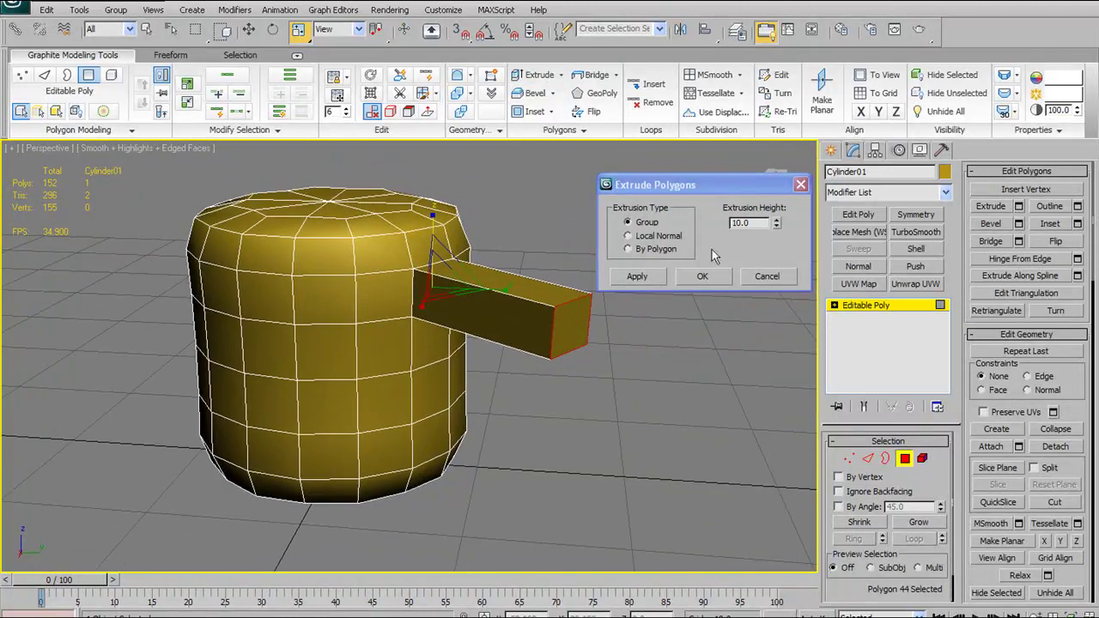
pyautogui.click(651, 238)
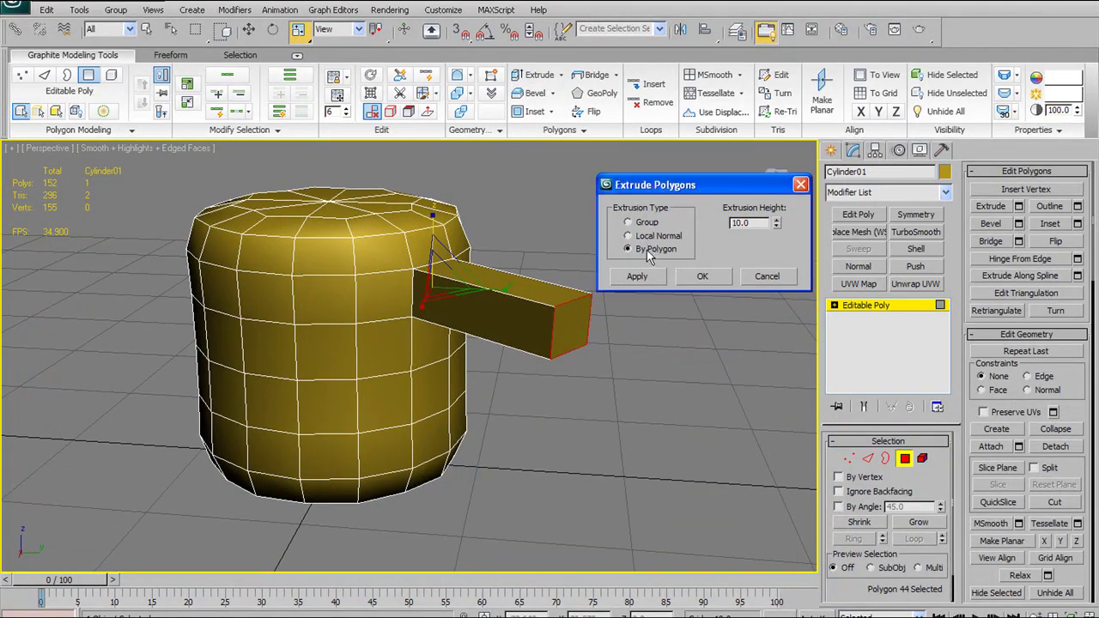
pyautogui.keyDown('alt'); pyautogui.moveTo(455, 359); pyautogui.dragTo(429, 371, button='middle'); pyautogui.keyUp('alt')
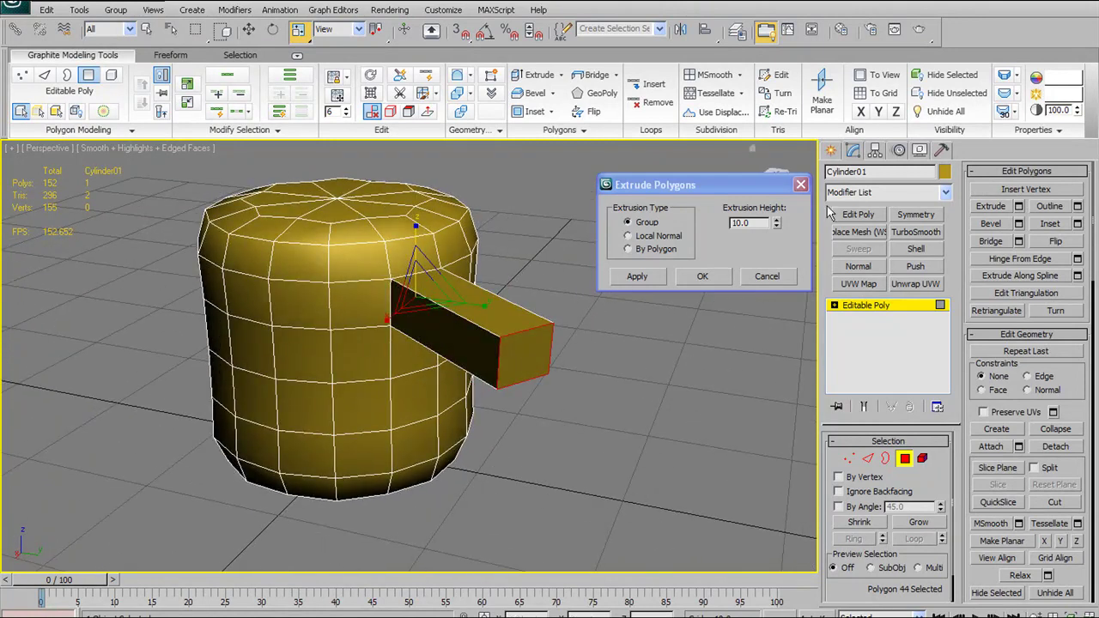
# Step: Extrude the selected side polygon of the cylinder by 5.9 with the Group type, and undo the extrusion
pyautogui.moveTo(783, 225); pyautogui.dragTo(783, 236)
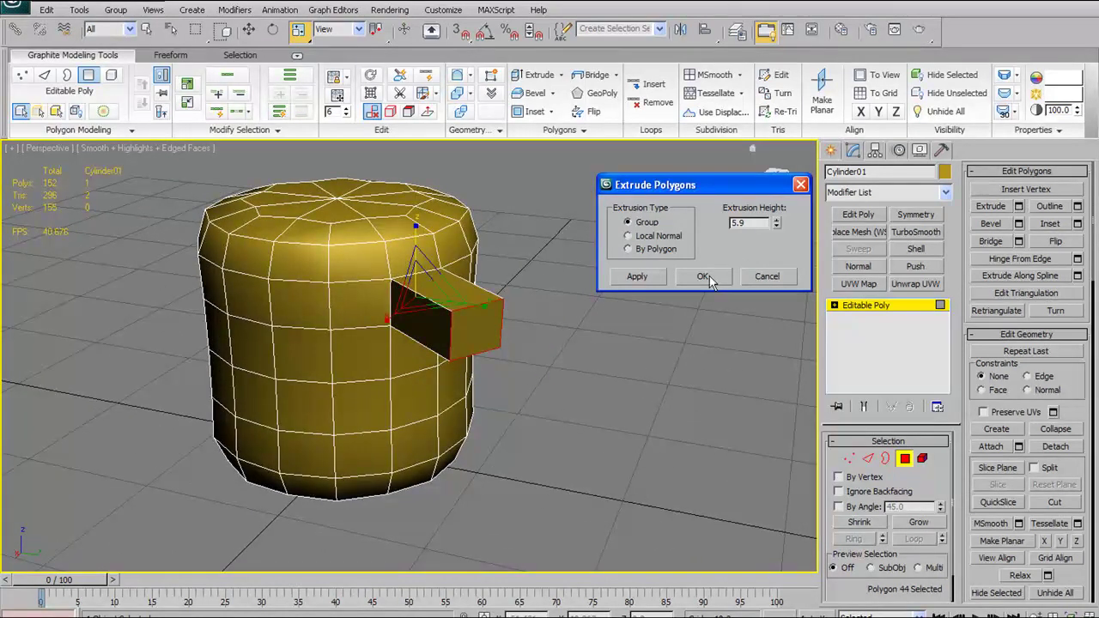
pyautogui.click(703, 276)
pyautogui.hotkey('ctrl', 'z')
pyautogui.keyDown('alt'); pyautogui.moveTo(578, 257); pyautogui.dragTo(569, 243, button='middle'); pyautogui.keyUp('alt')
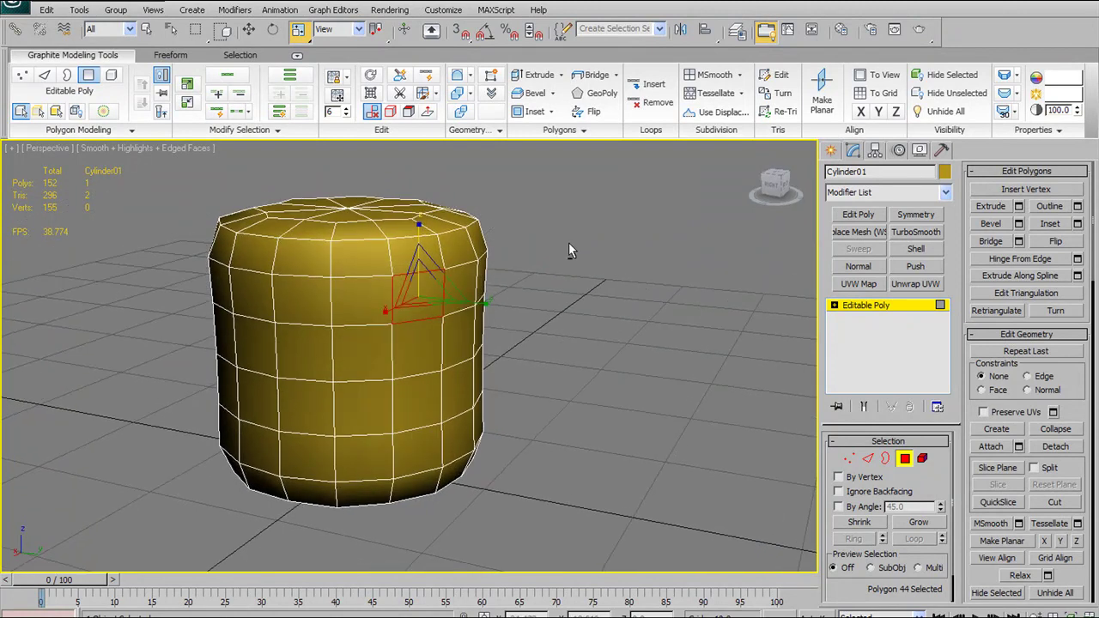
# Step: Preview a bevel on the selected side polygon with a height of 10 and different outline amounts, and cancel it
pyautogui.keyDown('shift'); pyautogui.click(534, 93); pyautogui.keyUp('shift')
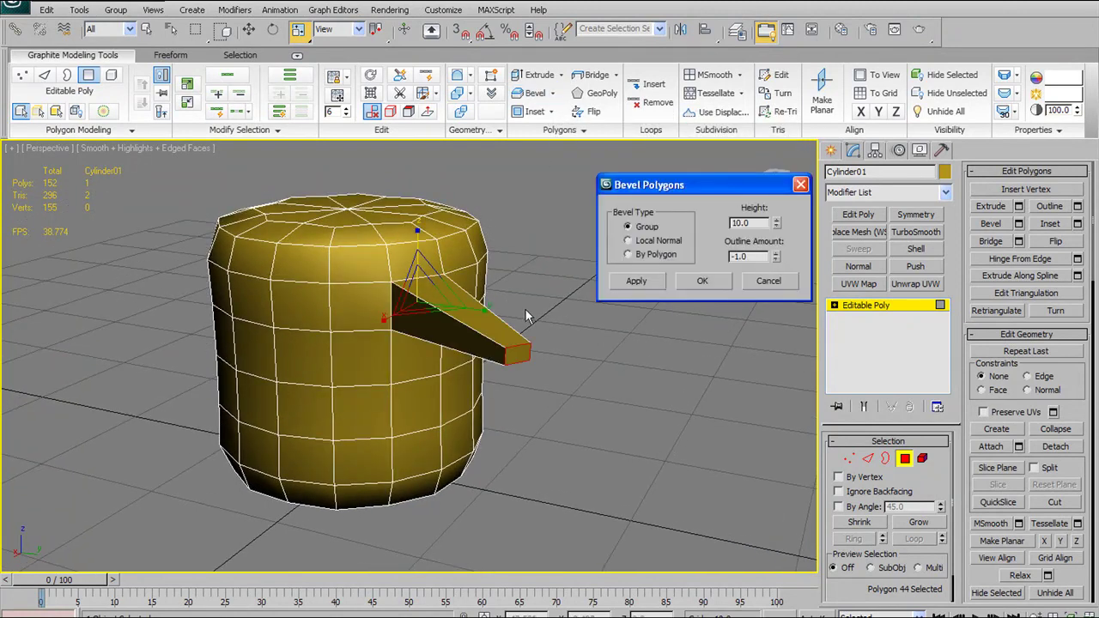
pyautogui.keyDown('alt'); pyautogui.moveTo(549, 318); pyautogui.dragTo(543, 314, button='middle'); pyautogui.keyUp('alt')
pyautogui.click(657, 241)
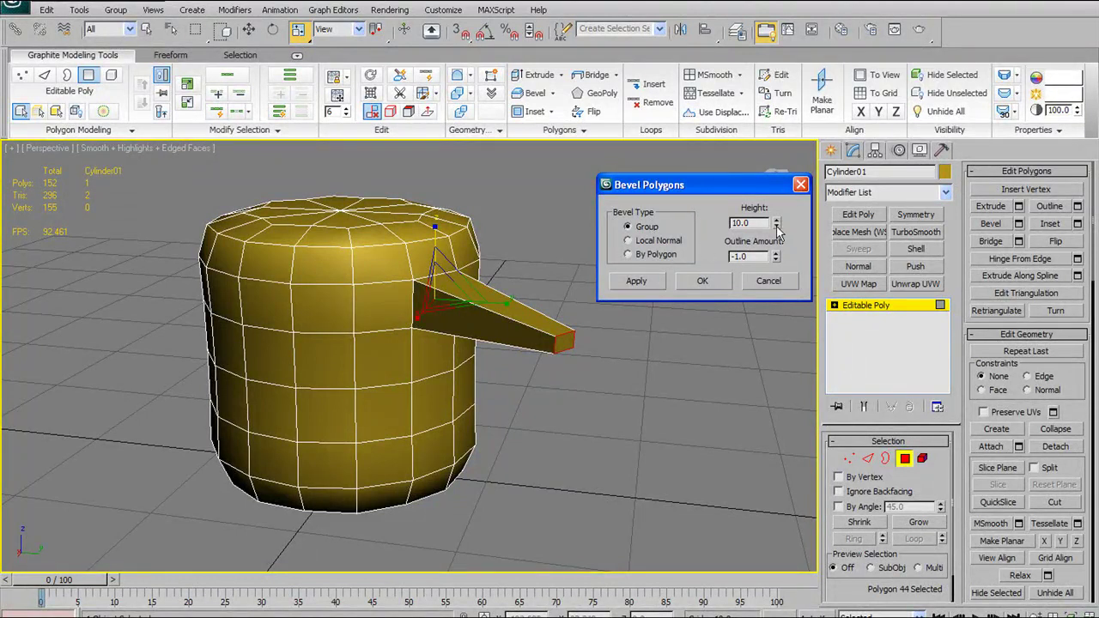
pyautogui.moveTo(777, 259)
pyautogui.mouseDown()
pyautogui.moveTo(778, 271)
pyautogui.moveTo(786, 222)
pyautogui.moveTo(760, 206)
pyautogui.moveTo(737, 62)
pyautogui.moveTo(746, 7)
pyautogui.moveTo(729, 247)
pyautogui.moveTo(776, 240)
pyautogui.moveTo(775, 277)
pyautogui.mouseUp()
pyautogui.keyDown('alt'); pyautogui.moveTo(376, 260); pyautogui.dragTo(575, 251, button='middle'); pyautogui.keyUp('alt')
pyautogui.keyDown('alt'); pyautogui.moveTo(501, 344); pyautogui.dragTo(387, 339, button='middle'); pyautogui.keyUp('alt')
pyautogui.moveTo(776, 255); pyautogui.dragTo(774, 255)
pyautogui.click(767, 281)
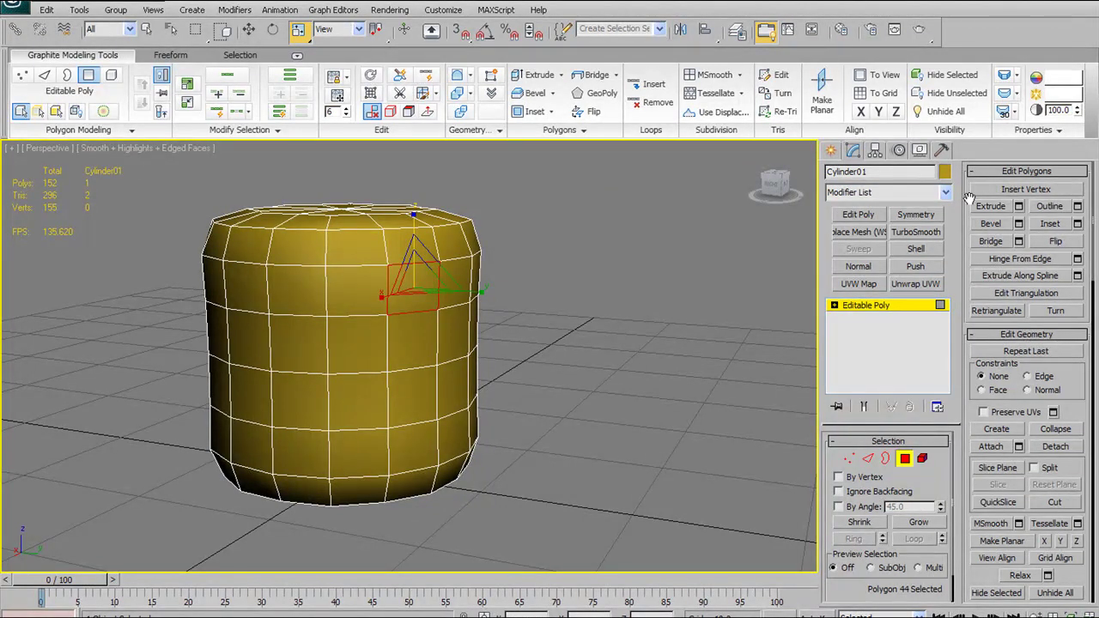
pyautogui.moveTo(506, 154); pyautogui.dragTo(553, 242, button='middle')
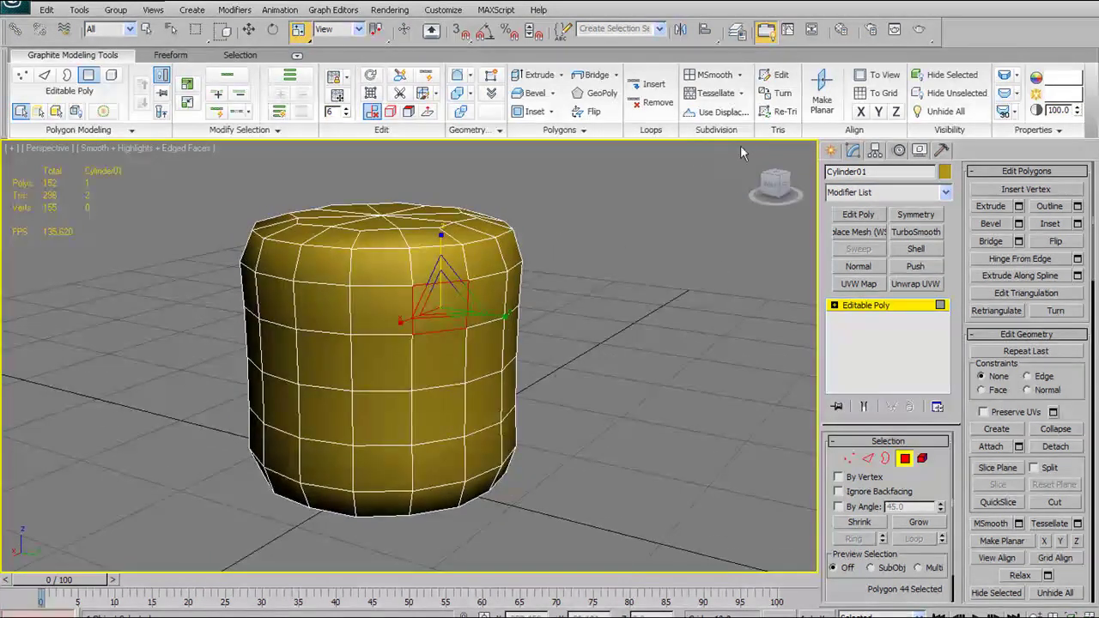
# Step: Try insetting the selected side polygon by 0.66 with the Group type
pyautogui.keyDown('shift'); pyautogui.click(541, 117); pyautogui.keyUp('shift')
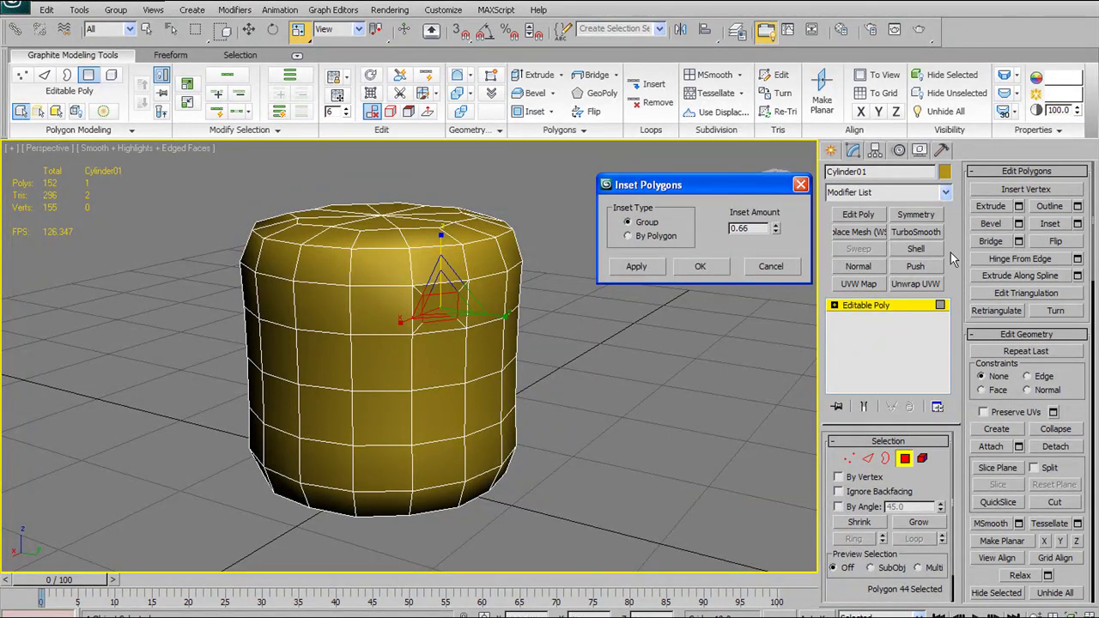
pyautogui.click(720, 264)
pyautogui.keyDown('alt'); pyautogui.moveTo(603, 259); pyautogui.dragTo(570, 261, button='middle'); pyautogui.keyUp('alt')
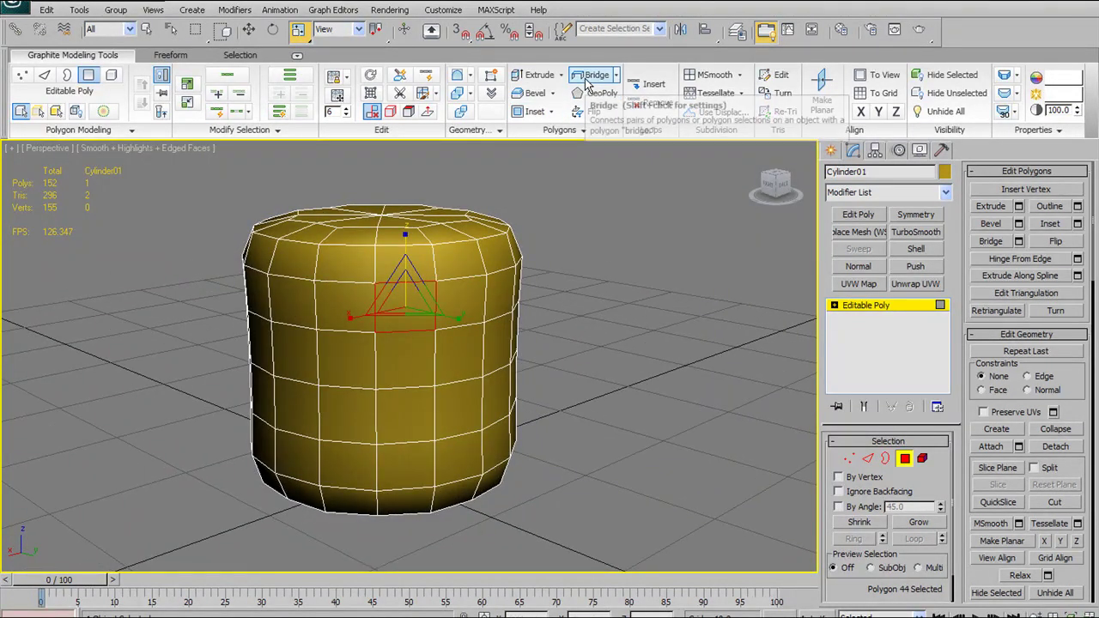
# Step: Select a two-by-two block of polygons on the cylinder's upper side and delete it to leave an opening
pyautogui.moveTo(431, 344)
pyautogui.mouseDown()
pyautogui.moveTo(429, 355)
pyautogui.moveTo(435, 307)
pyautogui.moveTo(453, 307)
pyautogui.mouseUp()
pyautogui.press('Delete')
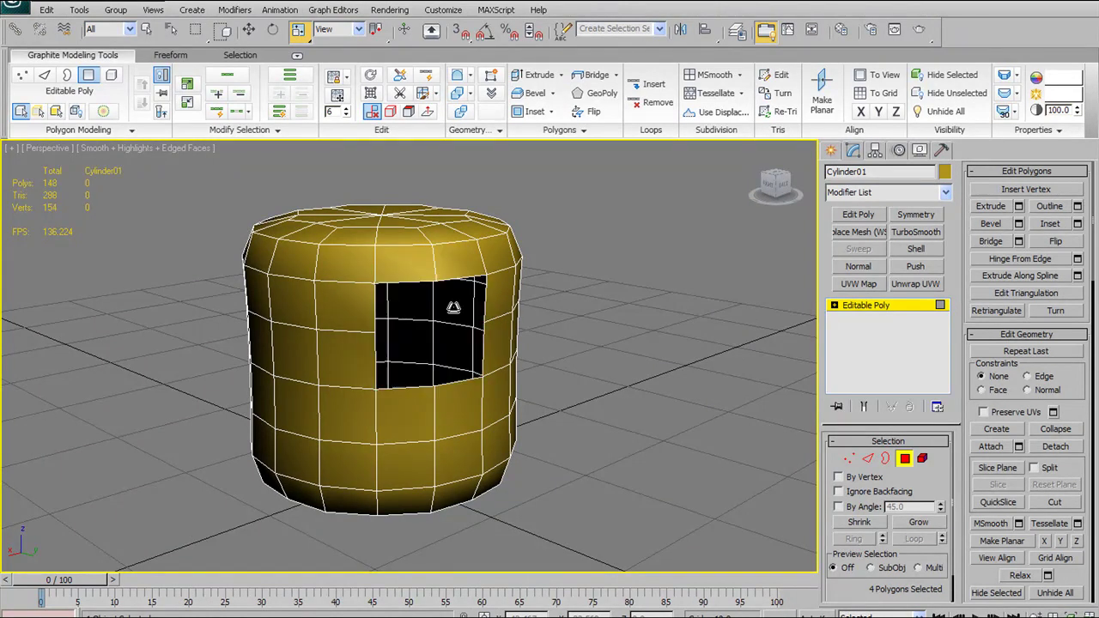
pyautogui.keyDown('alt'); pyautogui.moveTo(448, 306); pyautogui.dragTo(526, 293, button='middle'); pyautogui.keyUp('alt')
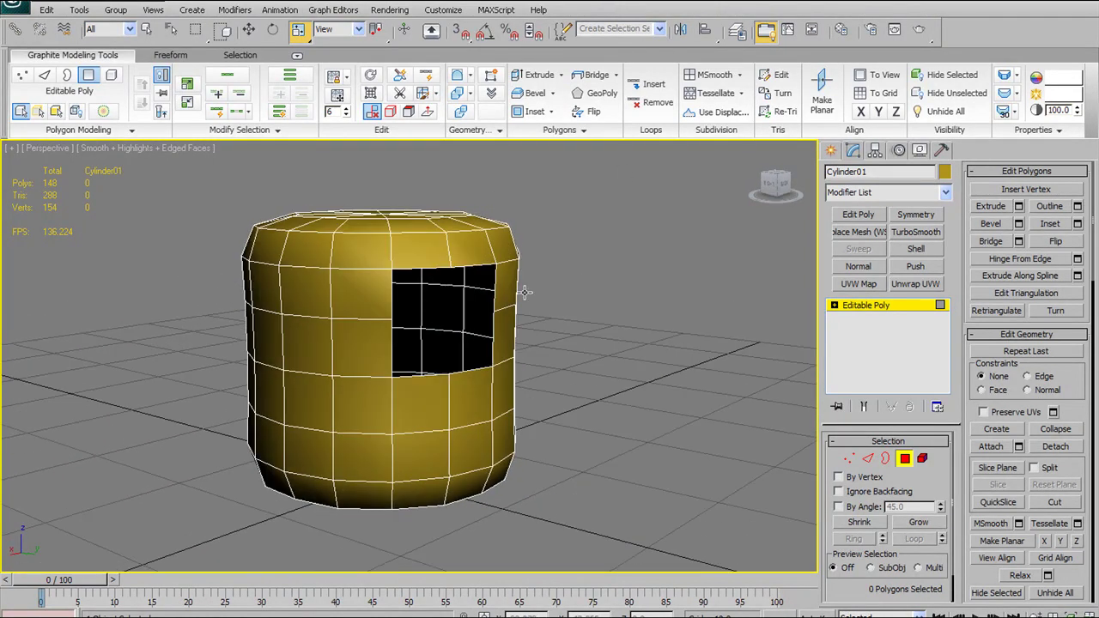
# Step: Bridge the two opposite vertical pairs of border edges across the opening, and undo the bridge
pyautogui.click(870, 460)
pyautogui.keyDown('alt'); pyautogui.moveTo(559, 366); pyautogui.dragTo(484, 325, button='middle'); pyautogui.keyUp('alt')
pyautogui.click(346, 296)
pyautogui.keyDown('ctrl'); pyautogui.click(348, 350); pyautogui.keyUp('ctrl')
pyautogui.keyDown('ctrl'); pyautogui.click(463, 311); pyautogui.keyUp('ctrl')
pyautogui.keyDown('ctrl'); pyautogui.click(464, 330); pyautogui.keyUp('ctrl')
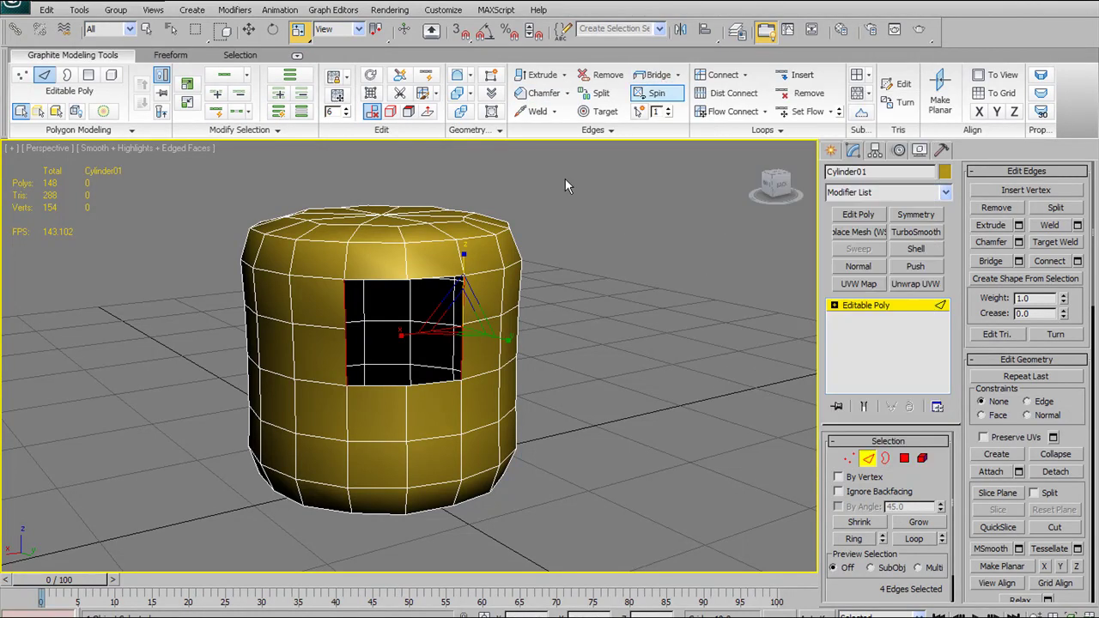
pyautogui.click(659, 75)
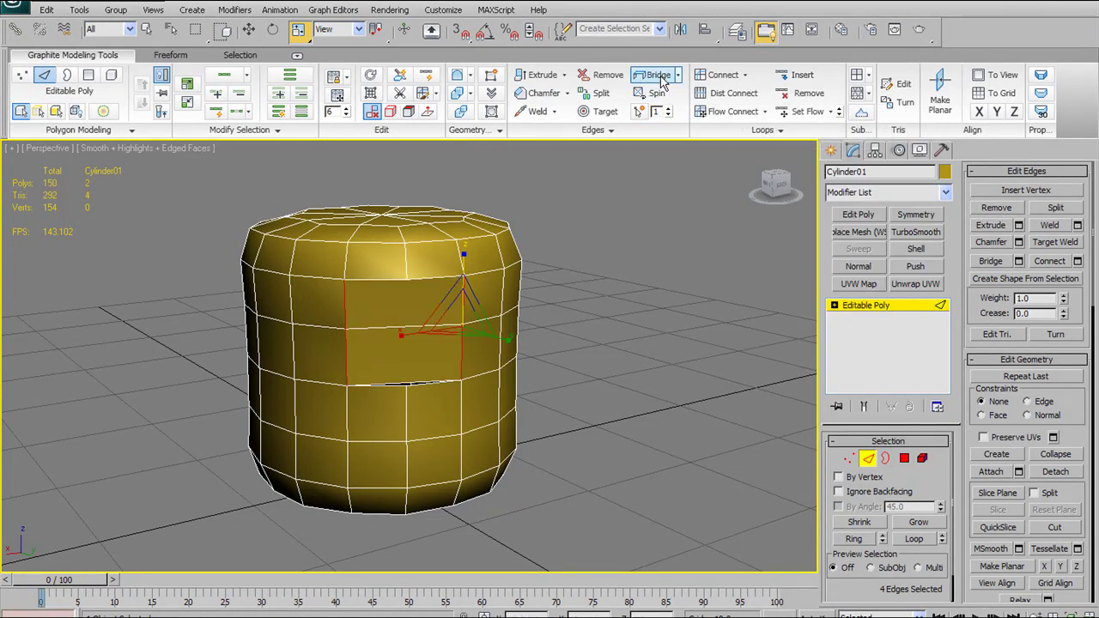
pyautogui.hotkey('ctrl', 'z')
# Step: Preview an edge bridge across the opening with 2 segments using the edge selection, and cancel it
pyautogui.keyDown('shift'); pyautogui.click(657, 76); pyautogui.keyUp('shift')
pyautogui.keyDown('alt'); pyautogui.moveTo(498, 417); pyautogui.dragTo(387, 447, button='middle'); pyautogui.keyUp('alt')
pyautogui.click(835, 234)
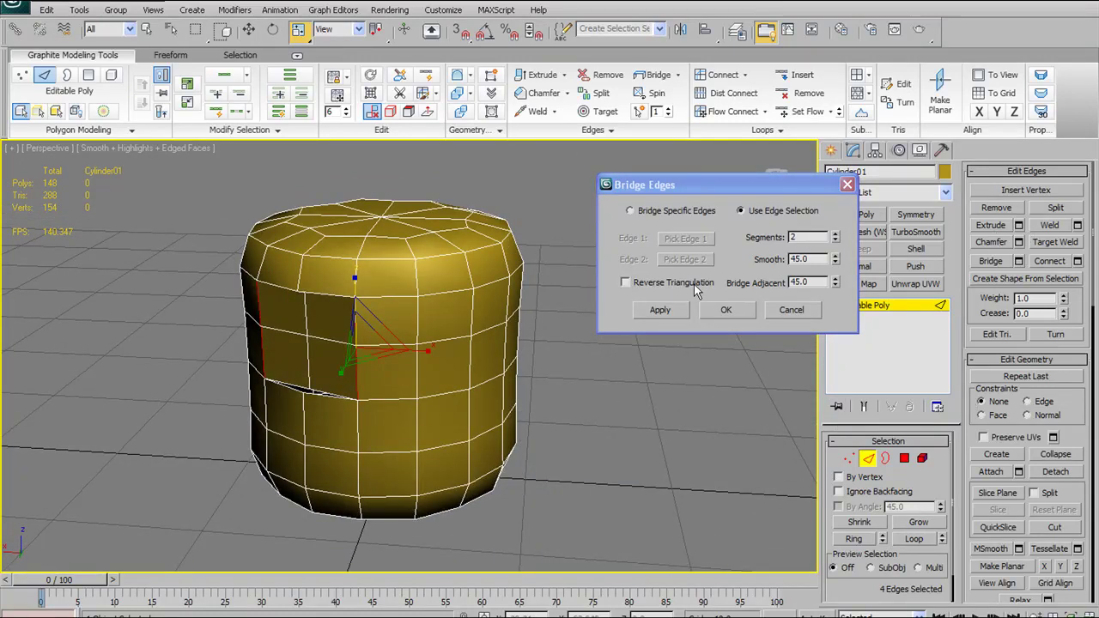
pyautogui.click(835, 235)
pyautogui.click(836, 242)
pyautogui.click(835, 242)
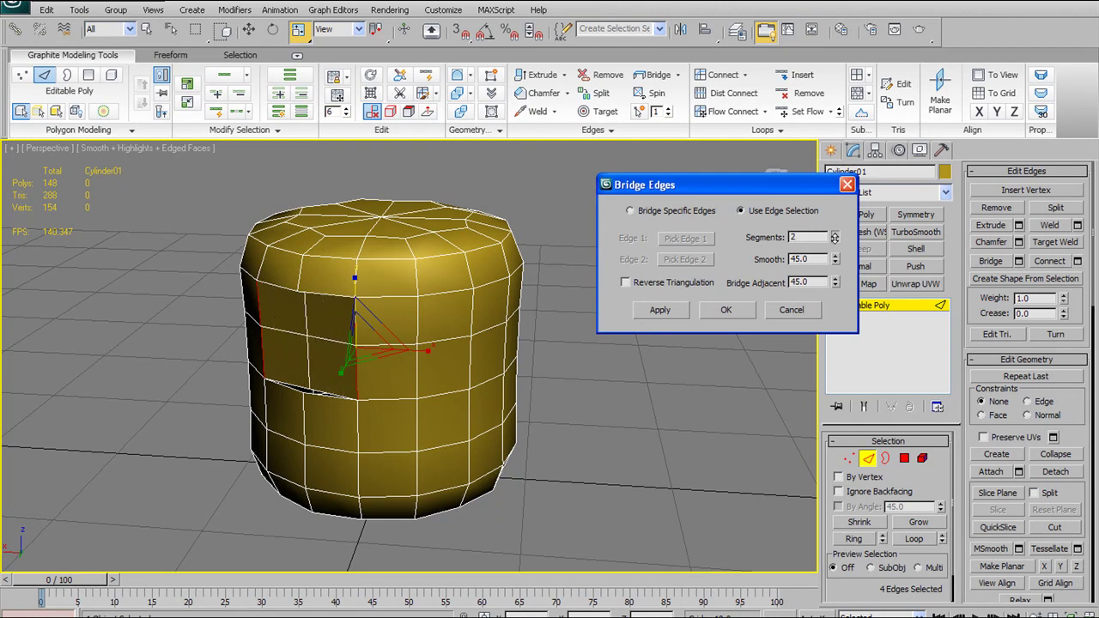
pyautogui.click(778, 312)
# Step: Switch to polygon level and bridge an inner polygon seen through the opening to the wall polygon beside it
pyautogui.keyDown('alt'); pyautogui.moveTo(430, 359); pyautogui.dragTo(534, 335, button='middle'); pyautogui.keyUp('alt')
pyautogui.click(675, 216)
pyautogui.click(868, 459)
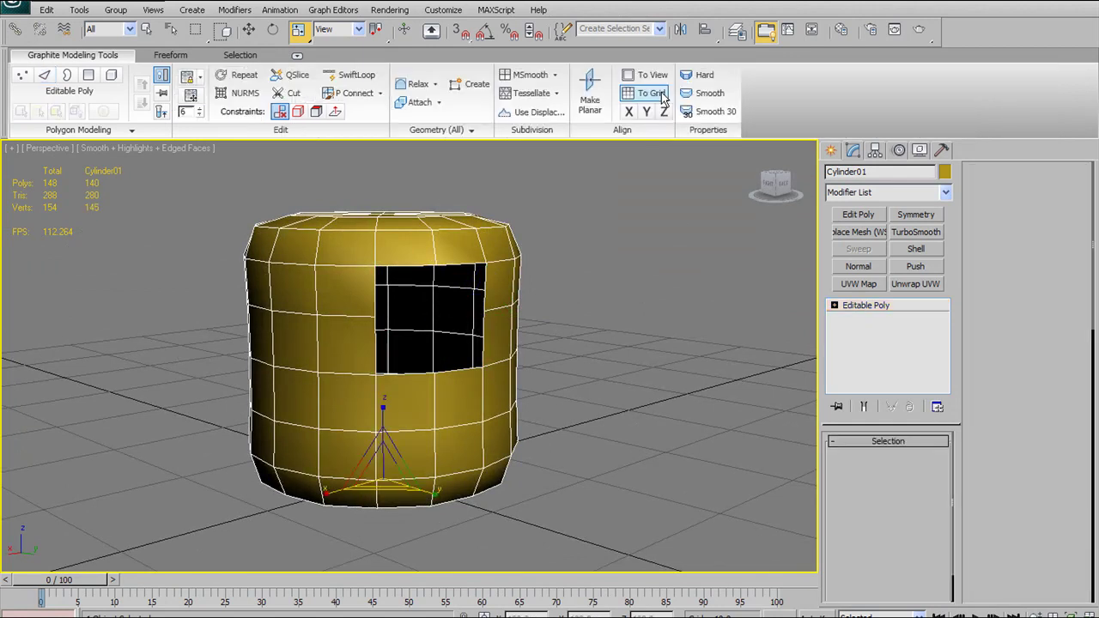
pyautogui.click(917, 460)
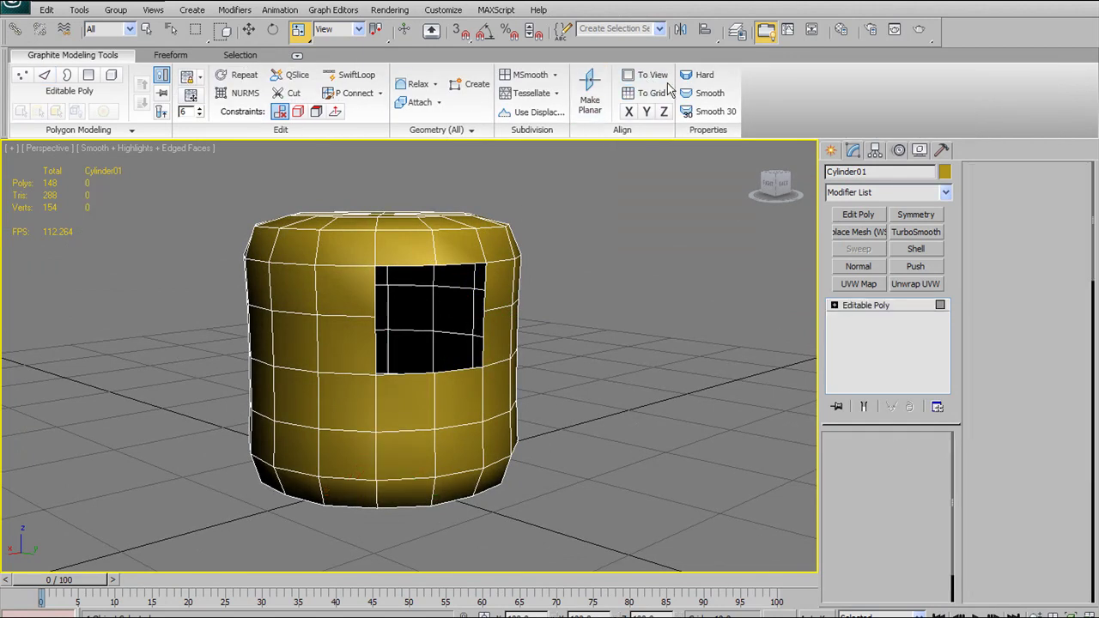
pyautogui.keyDown('alt'); pyautogui.moveTo(550, 299); pyautogui.dragTo(536, 302, button='middle'); pyautogui.keyUp('alt')
pyautogui.click(597, 75)
pyautogui.keyDown('alt'); pyautogui.moveTo(607, 301); pyautogui.dragTo(636, 307, button='middle'); pyautogui.keyUp('alt')
pyautogui.moveTo(422, 299); pyautogui.dragTo(500, 288)
pyautogui.keyDown('alt'); pyautogui.moveTo(566, 346); pyautogui.dragTo(496, 363, button='middle'); pyautogui.keyUp('alt')
# Step: Undo and redo the polygon bridge to compare the mesh with and without it, leaving it undone
pyautogui.hotkey('ctrl', 'z')
pyautogui.hotkey('ctrl', 'y')
pyautogui.keyDown('alt'); pyautogui.moveTo(366, 385); pyautogui.dragTo(417, 387, button='middle'); pyautogui.keyUp('alt')
pyautogui.hotkey('ctrl', 'z')
pyautogui.hotkey('ctrl', 'y')
pyautogui.hotkey('ctrl', 'z')
# Step: Try bridging other pairs of polygons around and through the opening, undo the attempts and leave the Bridge tool
pyautogui.click(381, 354)
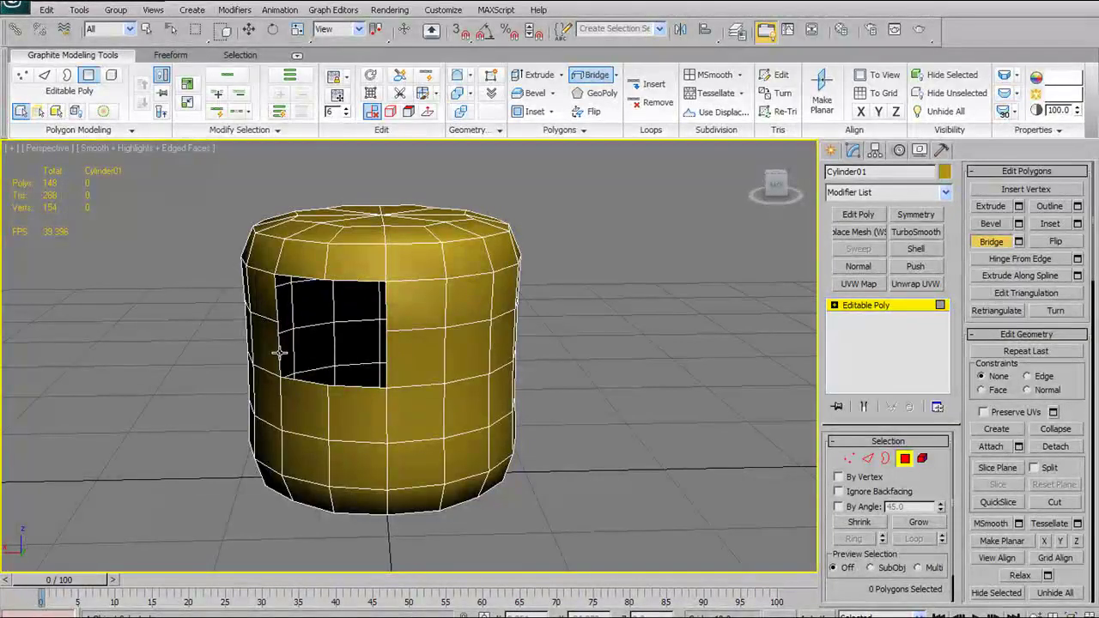
pyautogui.keyDown('alt'); pyautogui.moveTo(385, 427); pyautogui.dragTo(427, 389, button='middle'); pyautogui.keyUp('alt')
pyautogui.hotkey('ctrl', 'z')
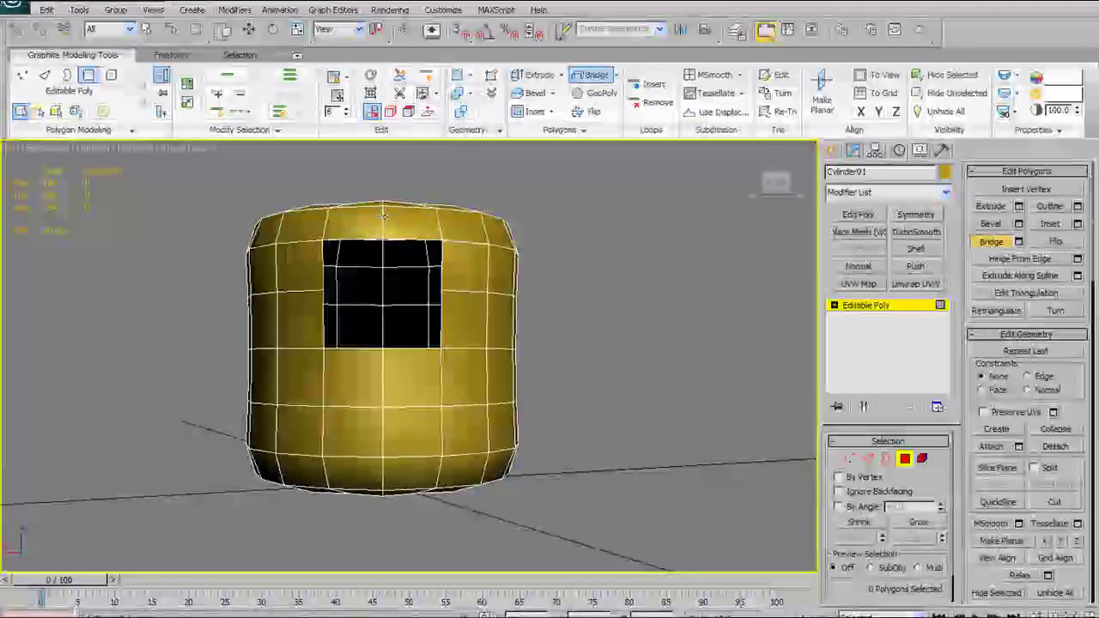
pyautogui.click(357, 347)
pyautogui.keyDown('alt'); pyautogui.moveTo(454, 331); pyautogui.dragTo(376, 290, button='middle'); pyautogui.keyUp('alt')
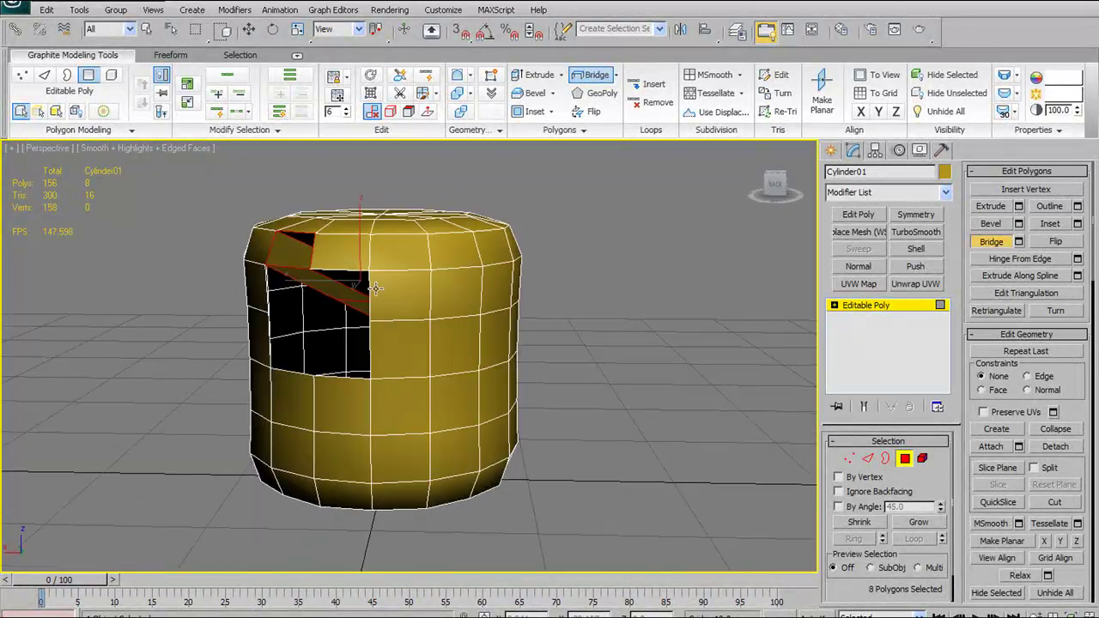
pyautogui.click(337, 375)
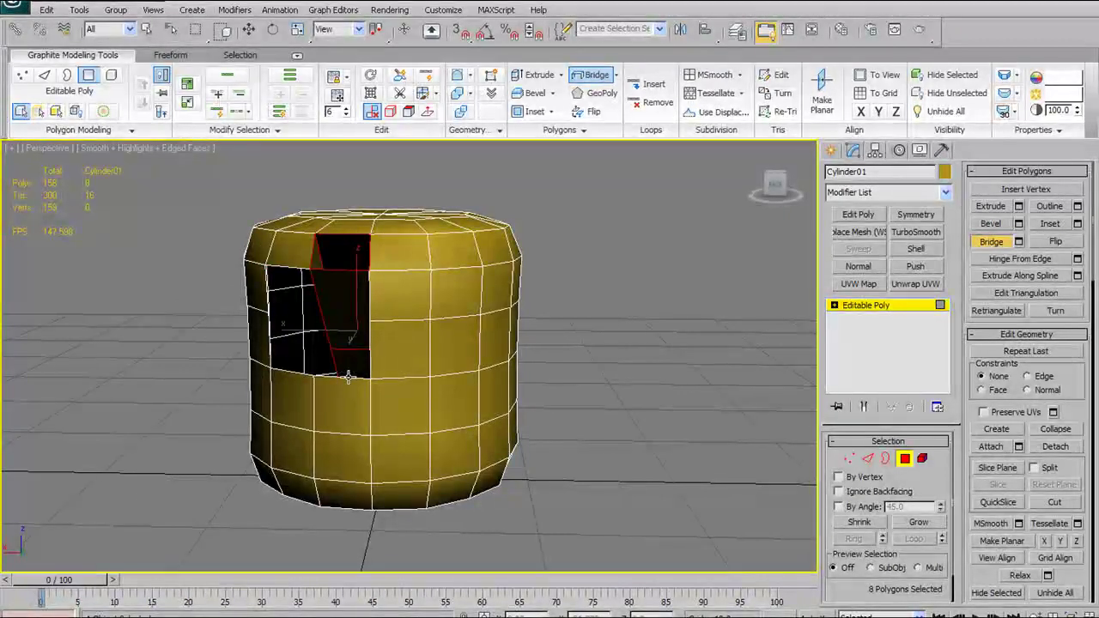
pyautogui.click(1000, 246)
pyautogui.keyDown('alt'); pyautogui.moveTo(464, 372); pyautogui.dragTo(503, 396, button='middle'); pyautogui.keyUp('alt')
# Step: Hide the grid in the perspective viewport
pyautogui.press('g')
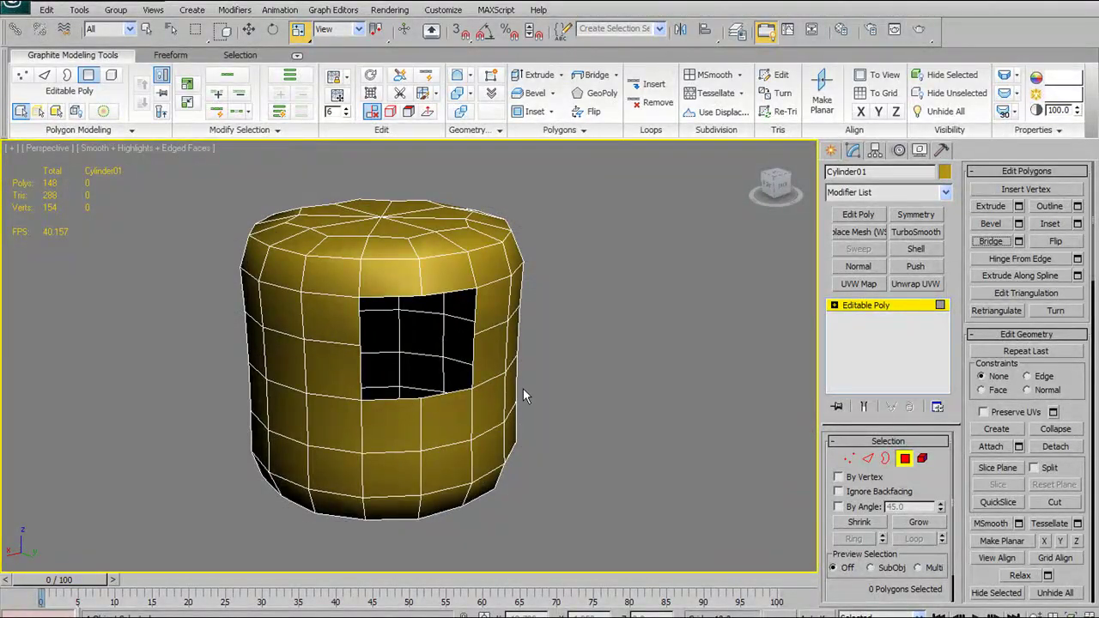
pyautogui.keyDown('alt'); pyautogui.moveTo(493, 353); pyautogui.dragTo(471, 339, button='middle'); pyautogui.keyUp('alt')
pyautogui.keyDown('alt'); pyautogui.moveTo(490, 387); pyautogui.dragTo(526, 329, button='middle'); pyautogui.keyUp('alt')
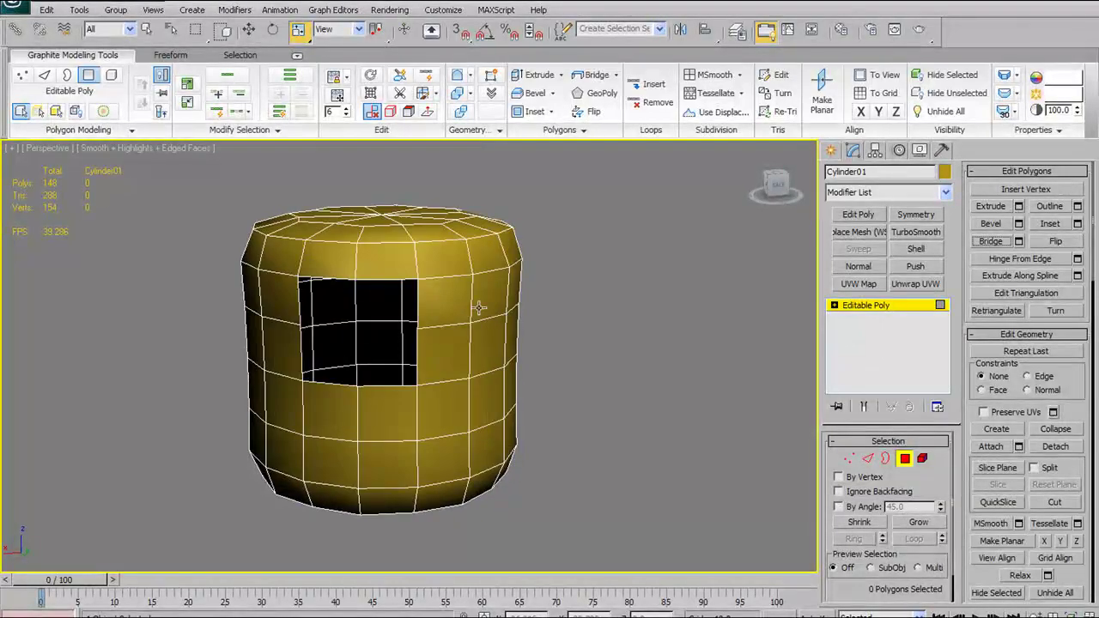
# Step: Select a side polygon diagonally below the opening and clone it as an element beside the cylinder
pyautogui.click(870, 460)
pyautogui.click(420, 307)
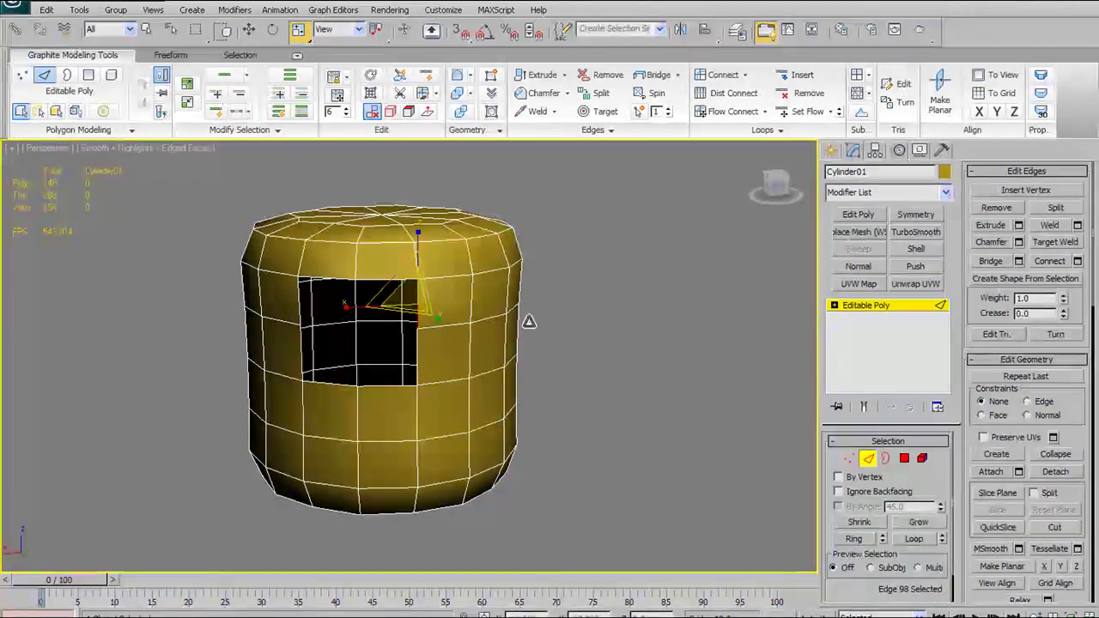
pyautogui.click(904, 459)
pyautogui.keyDown('alt'); pyautogui.moveTo(564, 415); pyautogui.dragTo(457, 392, button='middle'); pyautogui.keyUp('alt')
pyautogui.keyDown('alt'); pyautogui.moveTo(368, 407); pyautogui.dragTo(397, 392, button='middle'); pyautogui.keyUp('alt')
pyautogui.click(393, 385)
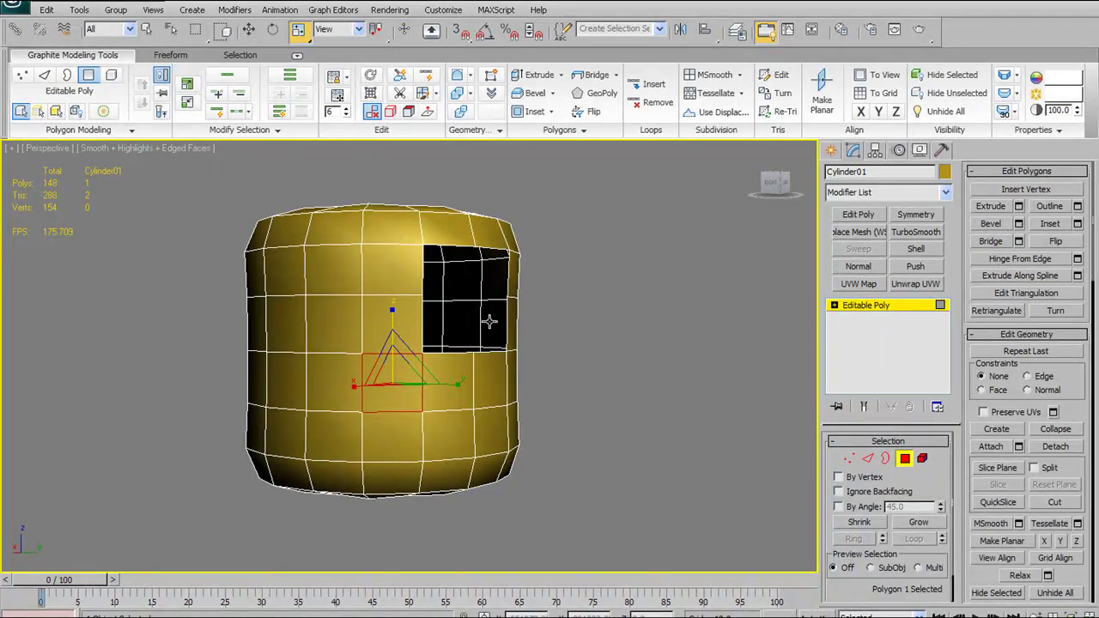
pyautogui.press('w')
pyautogui.keyDown('shift'); pyautogui.moveTo(455, 384); pyautogui.dragTo(630, 388); pyautogui.keyUp('shift')
pyautogui.click(763, 235)
# Step: Clone the loose polygon again as another element, farther from the cylinder along the same axis
pyautogui.moveTo(666, 420); pyautogui.dragTo(576, 414, button='middle')
pyautogui.moveTo(524, 381)
pyautogui.keyDown('shift'); pyautogui.mouseDown()
pyautogui.moveTo(726, 381)
pyautogui.moveTo(652, 381)
pyautogui.mouseUp(); pyautogui.keyUp('shift')
pyautogui.click(765, 237)
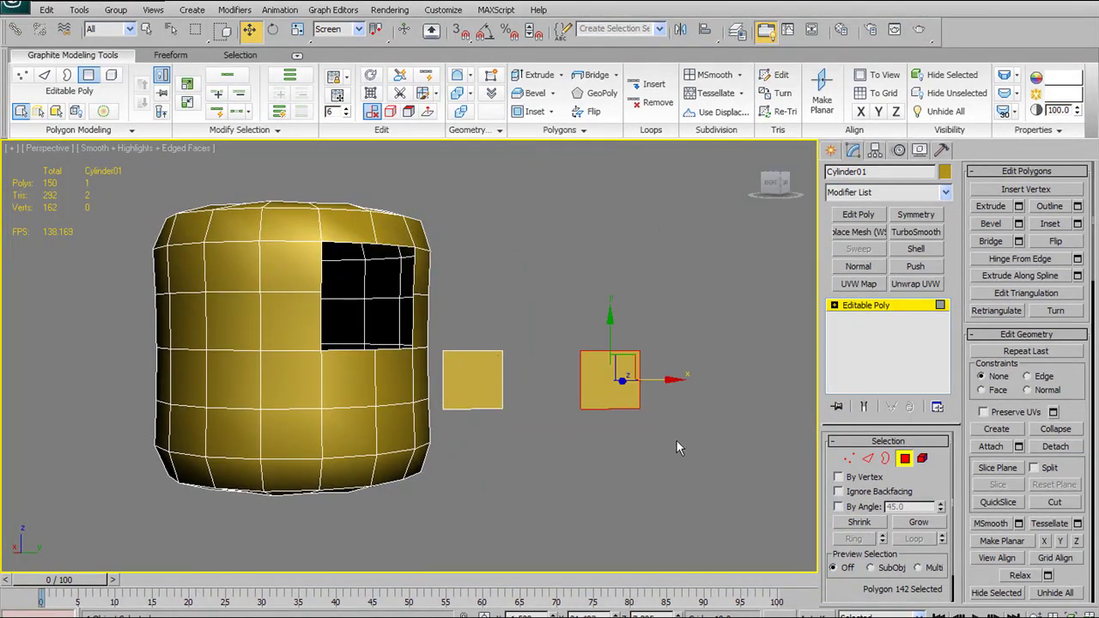
# Step: Try bridging the two loose polygons beside the cylinder, undoing each attempt
pyautogui.click(602, 75)
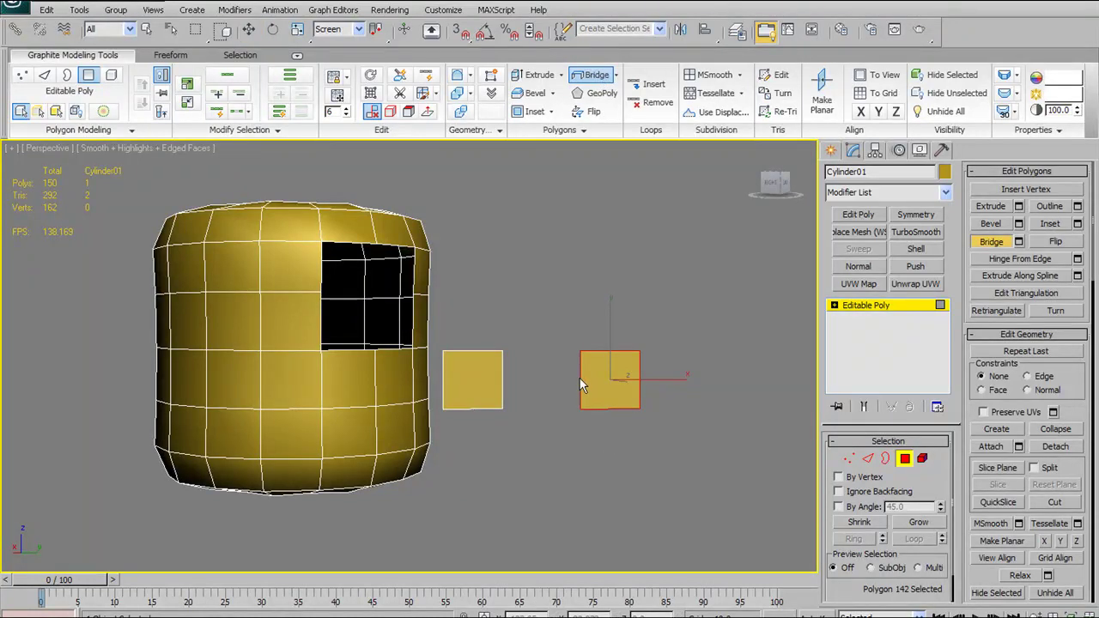
pyautogui.click(501, 381)
pyautogui.keyDown('alt'); pyautogui.moveTo(681, 421); pyautogui.dragTo(710, 443, button='middle'); pyautogui.keyUp('alt')
pyautogui.hotkey('ctrl', 'z')
pyautogui.keyDown('alt'); pyautogui.moveTo(606, 361); pyautogui.dragTo(534, 369, button='middle'); pyautogui.keyUp('alt')
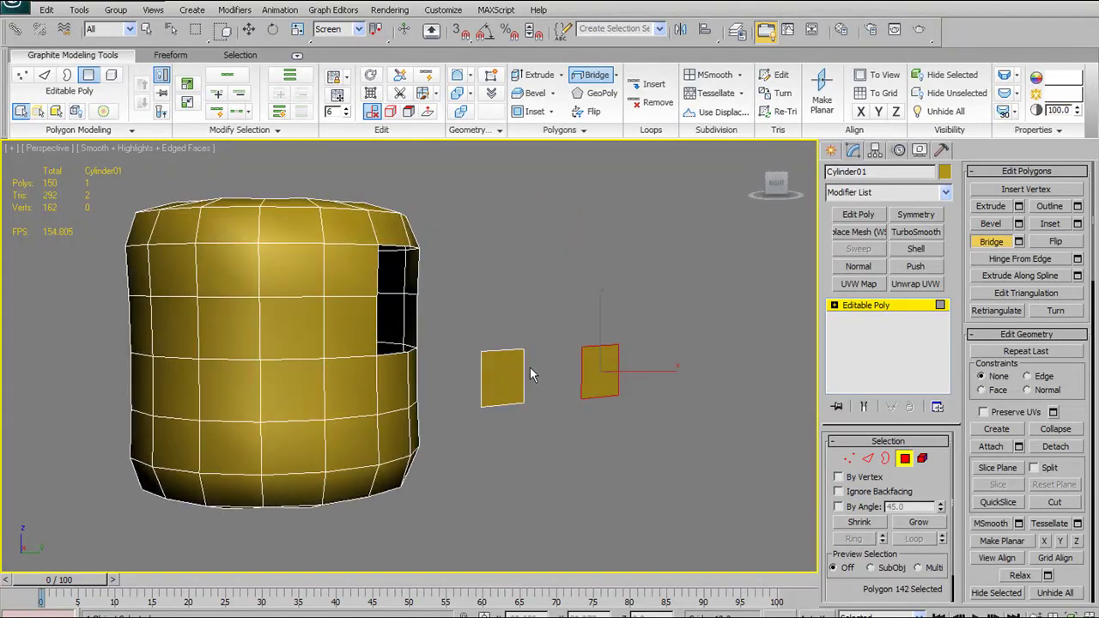
pyautogui.click(583, 376)
pyautogui.hotkey('ctrl', 'z')
pyautogui.keyDown('alt'); pyautogui.moveTo(714, 416); pyautogui.dragTo(657, 421, button='middle'); pyautogui.keyUp('alt')
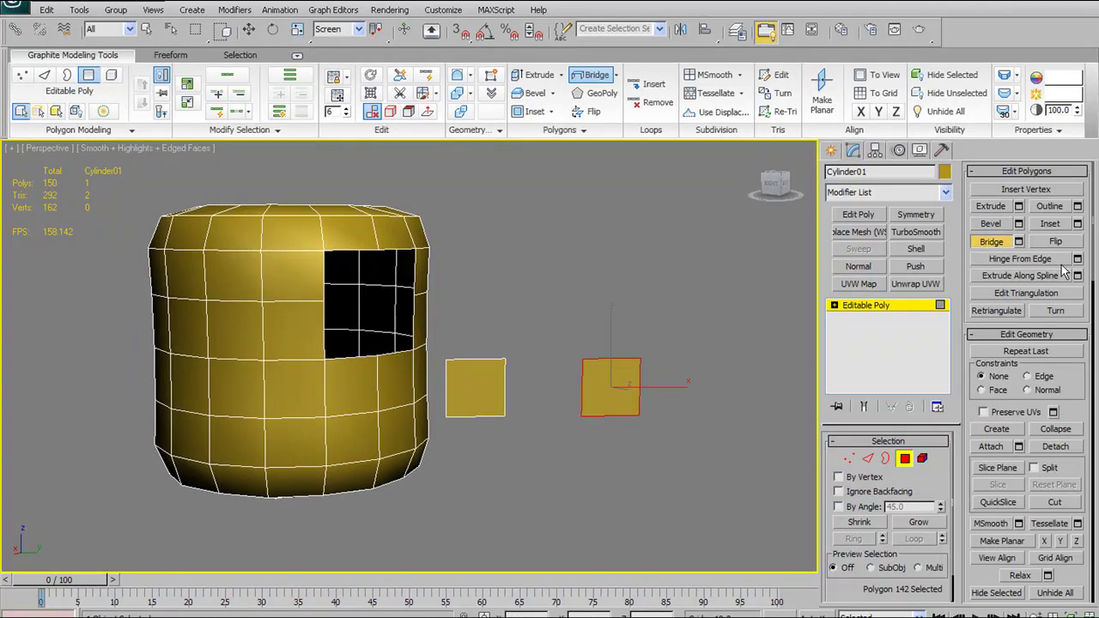
# Step: Leave the Bridge tool and delete both loose polygons beside the cylinder
pyautogui.press('w')
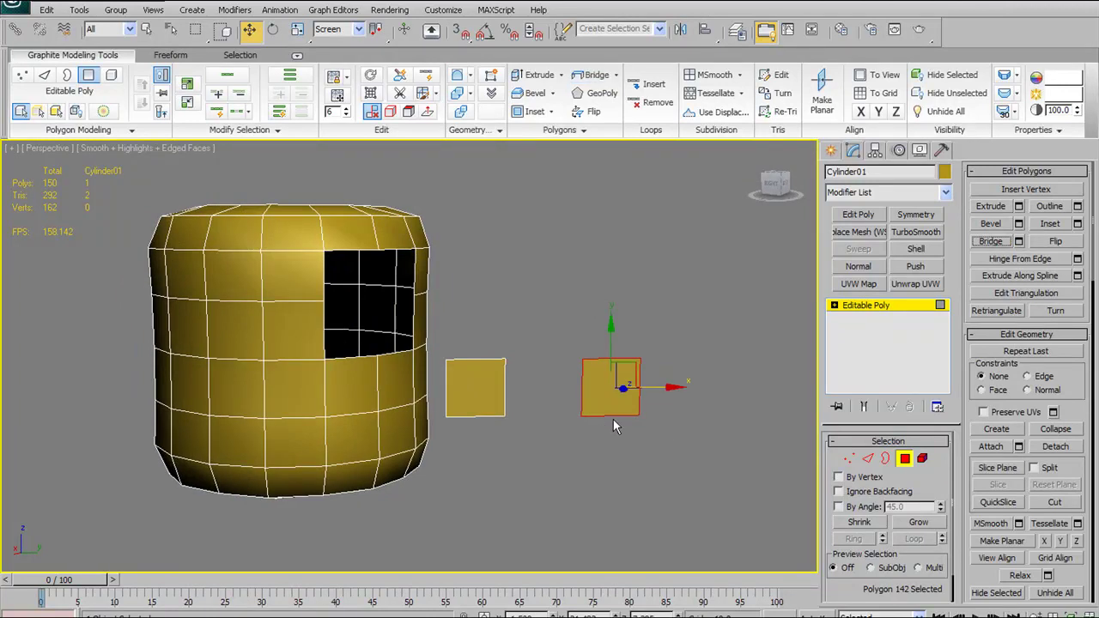
pyautogui.press('Delete')
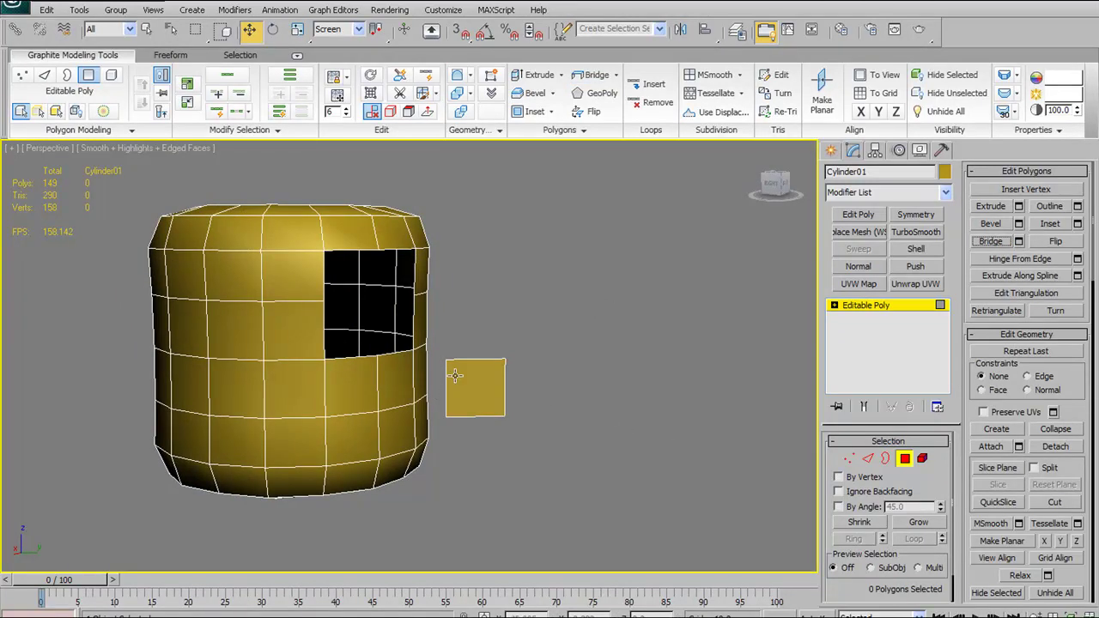
pyautogui.click(485, 373)
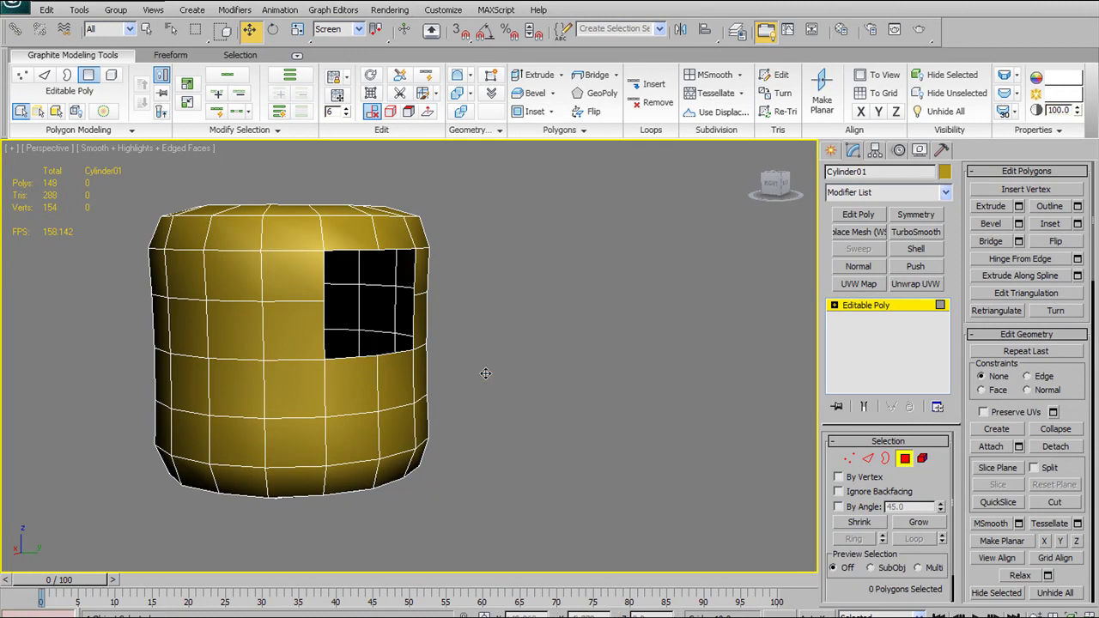
# Step: Try a polygon bridge across the sides of the opening, undo it and leave the Bridge tool
pyautogui.click(596, 75)
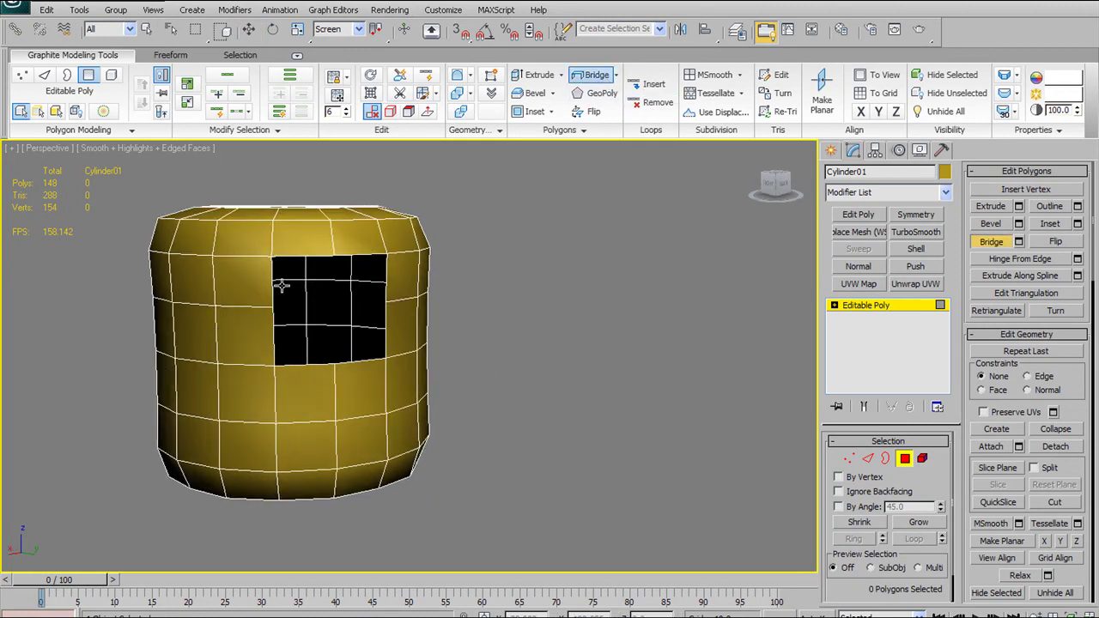
pyautogui.click(388, 278)
pyautogui.keyDown('alt'); pyautogui.moveTo(509, 318); pyautogui.dragTo(468, 337, button='middle'); pyautogui.keyUp('alt')
pyautogui.hotkey('ctrl', 'z')
pyautogui.keyDown('alt'); pyautogui.moveTo(386, 329); pyautogui.dragTo(438, 384, button='middle'); pyautogui.keyUp('alt')
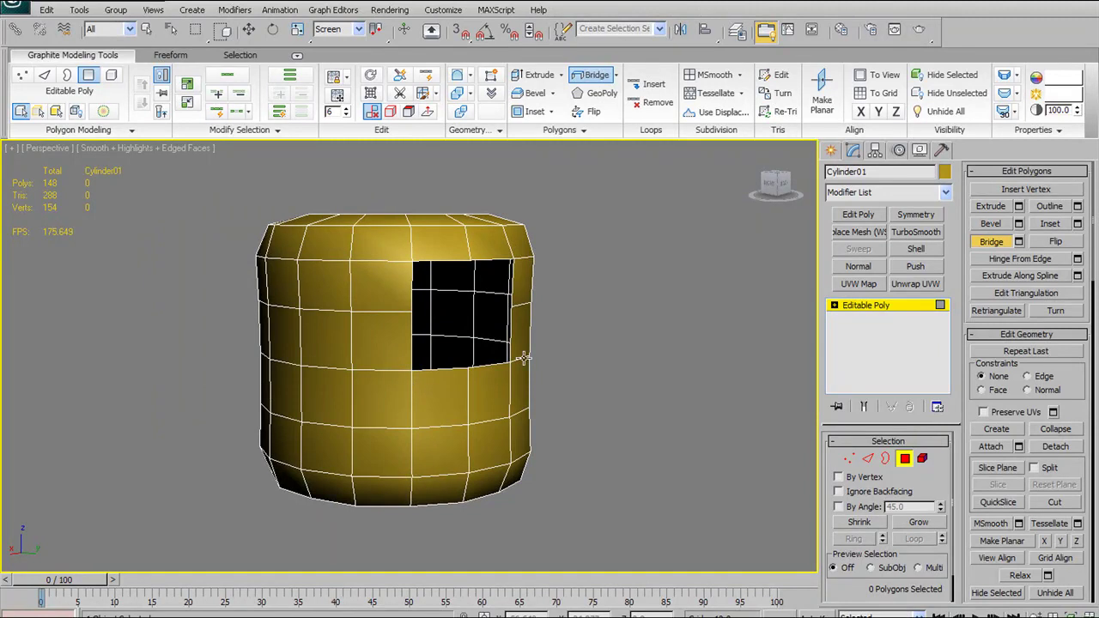
pyautogui.keyDown('alt'); pyautogui.moveTo(524, 358); pyautogui.dragTo(507, 355, button='middle'); pyautogui.keyUp('alt')
pyautogui.press('w')
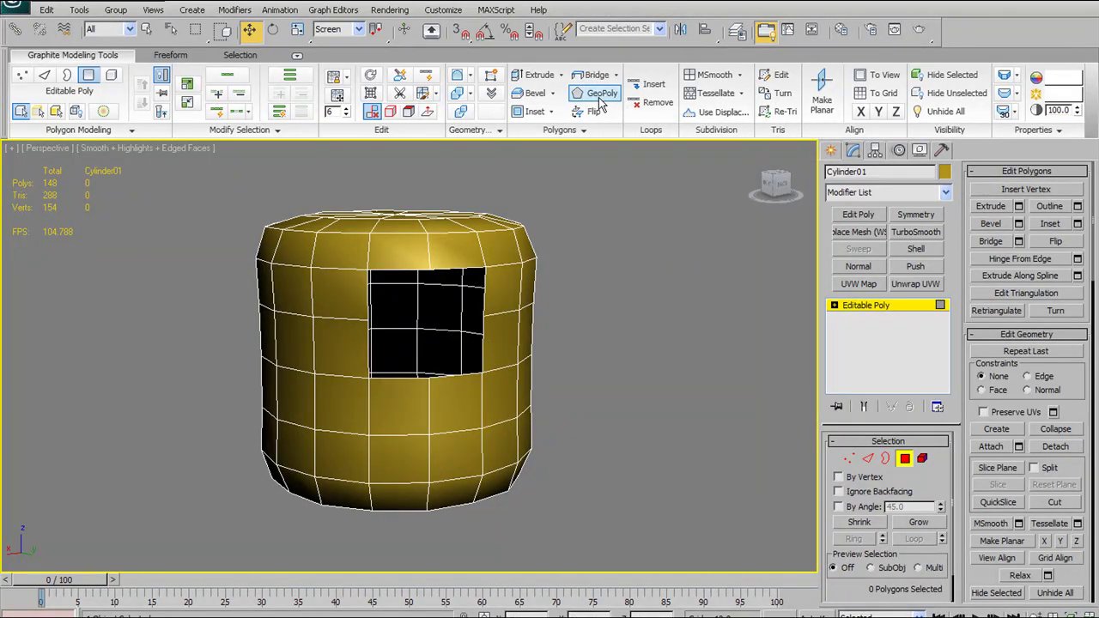
pyautogui.keyDown('alt'); pyautogui.moveTo(573, 262); pyautogui.dragTo(411, 188, button='middle'); pyautogui.keyUp('alt')
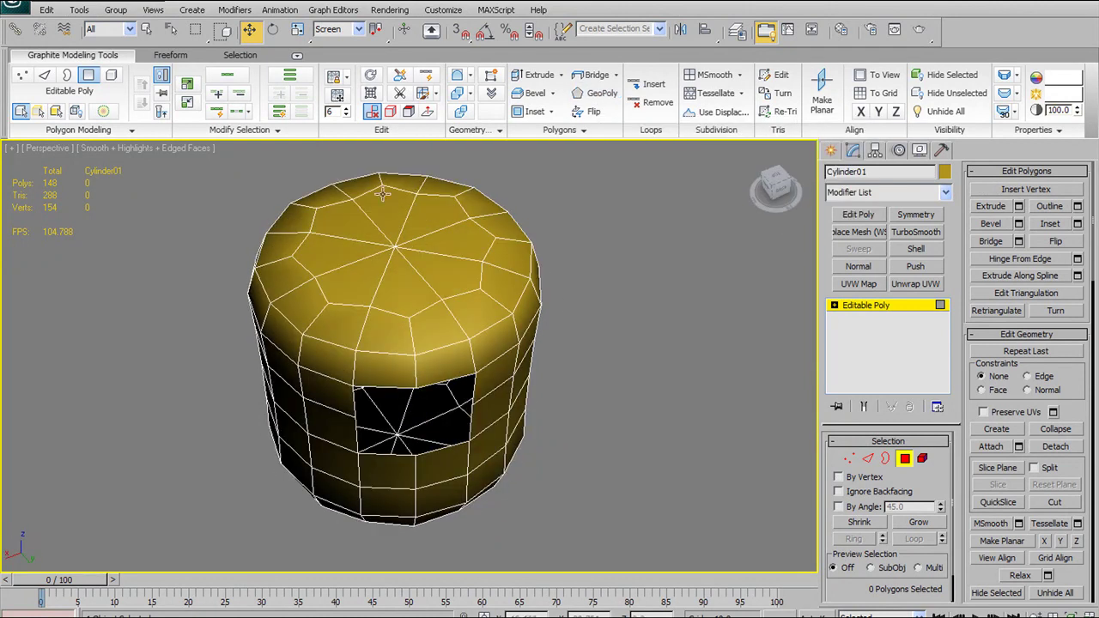
# Step: Select the eight wedge-shaped polygons around the centre of the cylinder's top cap
pyautogui.click(362, 254)
pyautogui.keyDown('ctrl'); pyautogui.click(361, 282); pyautogui.keyUp('ctrl')
pyautogui.keyDown('ctrl'); pyautogui.click(393, 292); pyautogui.keyUp('ctrl')
pyautogui.keyDown('ctrl'); pyautogui.click(442, 277); pyautogui.keyUp('ctrl')
pyautogui.keyDown('ctrl'); pyautogui.click(451, 252); pyautogui.keyUp('ctrl')
pyautogui.keyDown('ctrl'); pyautogui.click(443, 219); pyautogui.keyUp('ctrl')
pyautogui.keyDown('ctrl'); pyautogui.click(404, 202); pyautogui.keyUp('ctrl')
pyautogui.keyDown('ctrl'); pyautogui.click(368, 224); pyautogui.keyUp('ctrl')
pyautogui.click(533, 95)
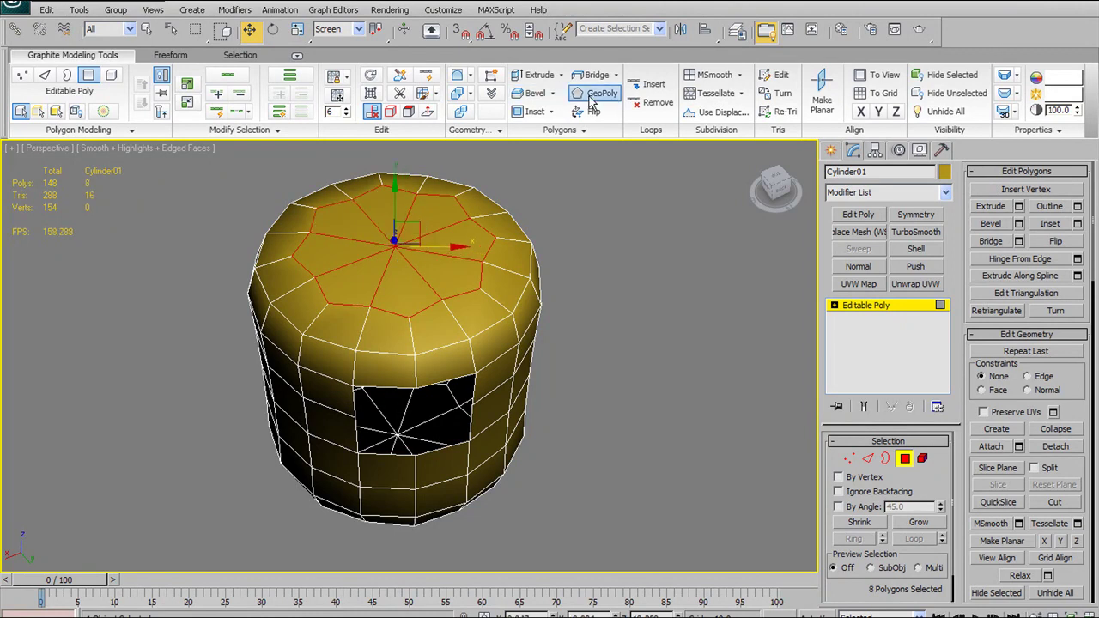
# Step: Apply GeoPoly to a block of adjoining polygons on the cylinder's intact side and select a single polygon there
pyautogui.keyDown('alt'); pyautogui.moveTo(511, 346); pyautogui.dragTo(405, 336, button='middle'); pyautogui.keyUp('alt')
pyautogui.click(454, 318)
pyautogui.keyDown('ctrl'); pyautogui.click(453, 368); pyautogui.keyUp('ctrl')
pyautogui.keyDown('ctrl'); pyautogui.click(501, 317); pyautogui.keyUp('ctrl')
pyautogui.keyDown('ctrl'); pyautogui.click(443, 360); pyautogui.keyUp('ctrl')
pyautogui.click(603, 96)
pyautogui.click(412, 339)
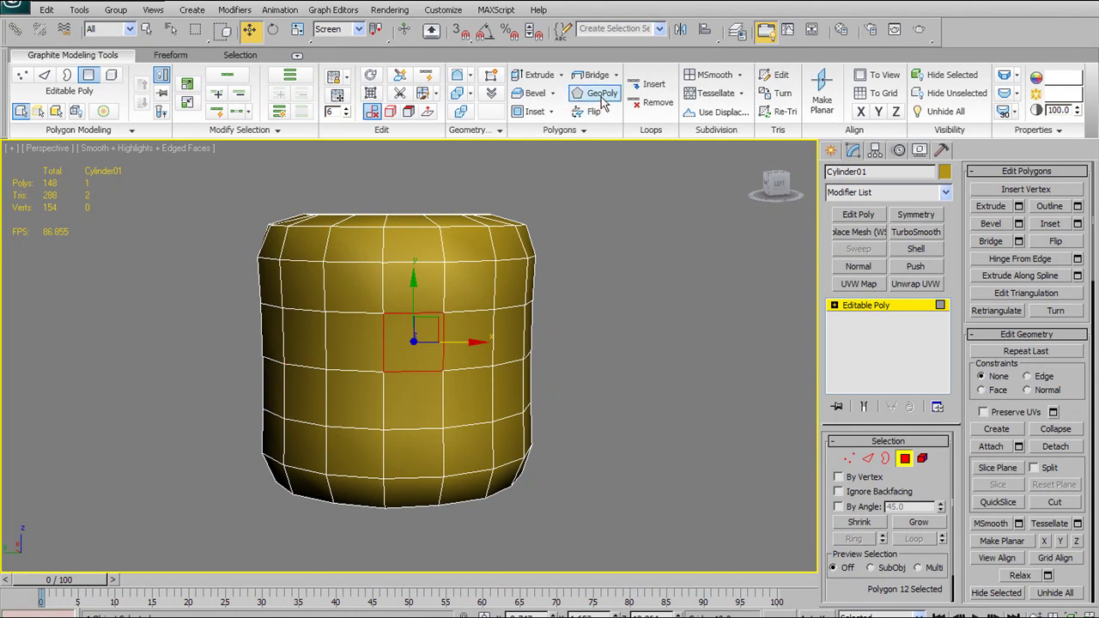
# Step: Distort the side polygon by moving its upper-right vertex up and its lower-left vertex down
pyautogui.click(847, 459)
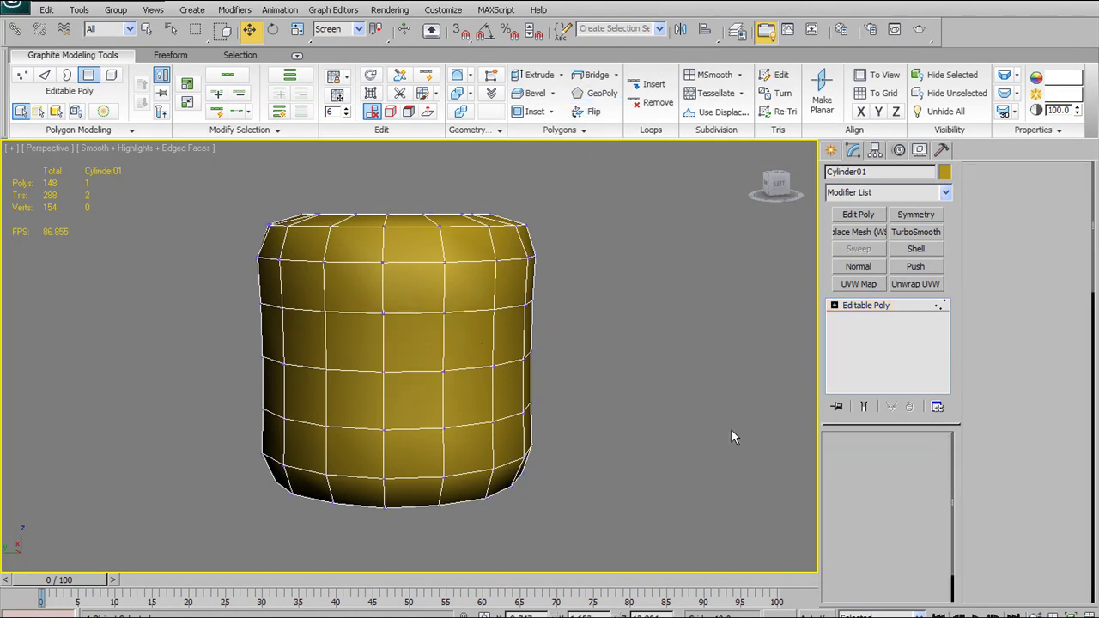
pyautogui.moveTo(444, 262); pyautogui.dragTo(443, 241)
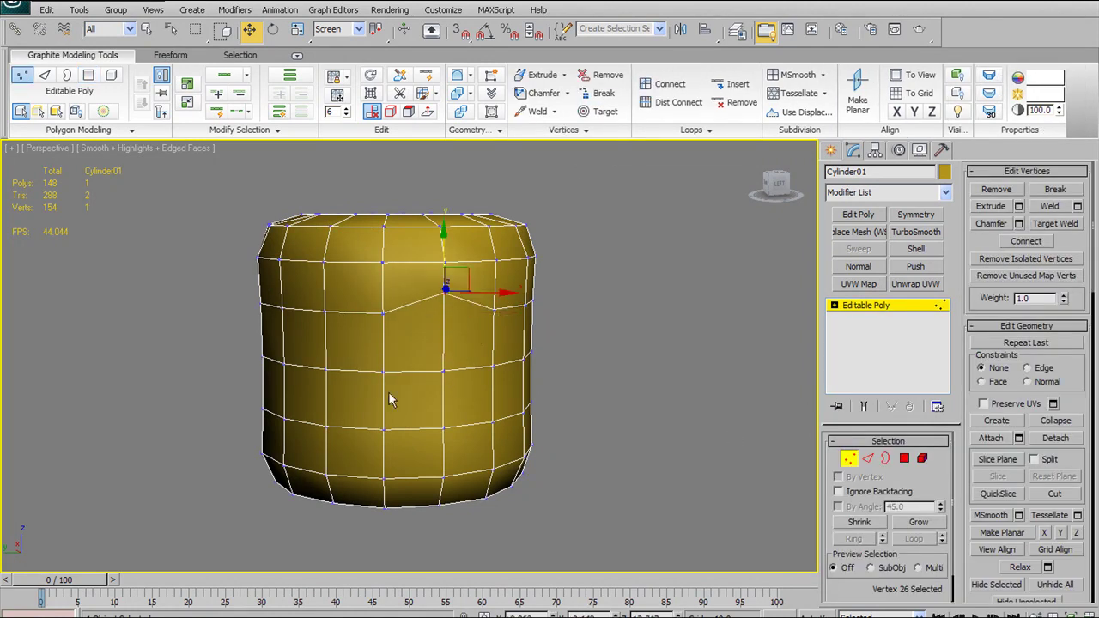
pyautogui.click(383, 371)
pyautogui.moveTo(383, 333); pyautogui.dragTo(382, 356)
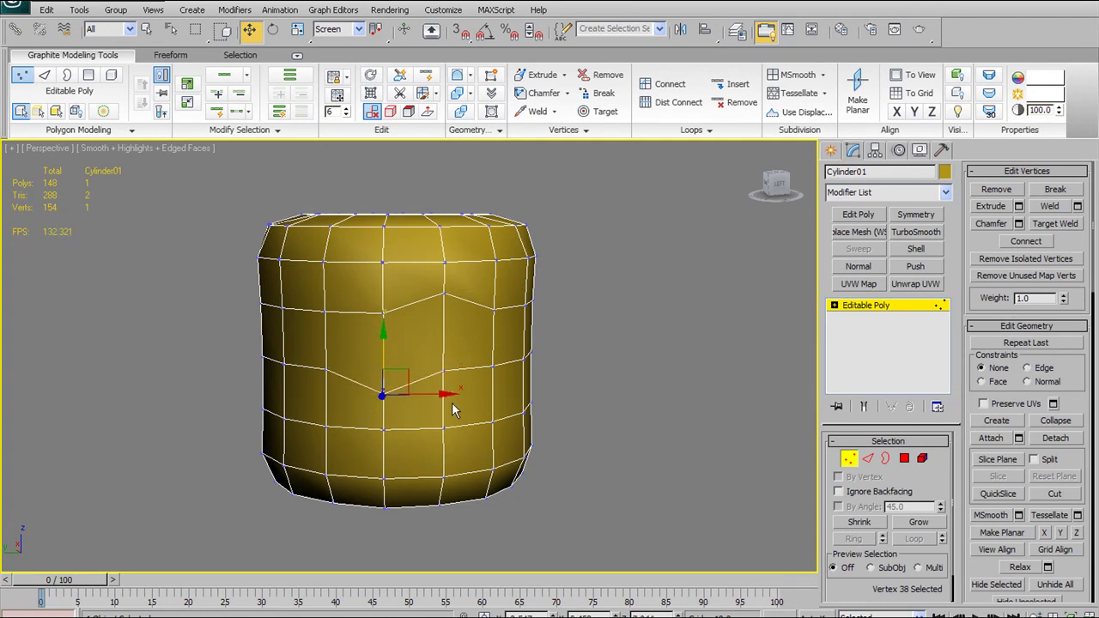
# Step: Regularize the distorted side polygon with GeoPoly
pyautogui.click(904, 459)
pyautogui.click(397, 354)
pyautogui.click(604, 94)
# Step: Even out the skewed polygons around it by applying GeoPoly to each one separately
pyautogui.keyDown('alt'); pyautogui.moveTo(430, 386); pyautogui.dragTo(455, 333, button='middle'); pyautogui.keyUp('alt')
pyautogui.click(390, 400)
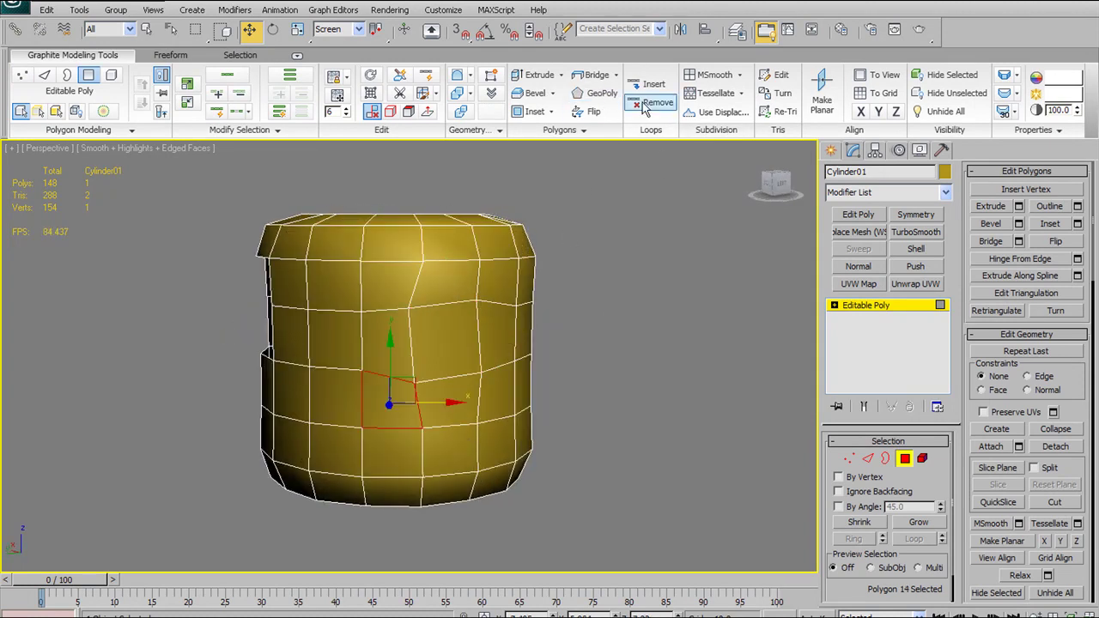
pyautogui.click(406, 286)
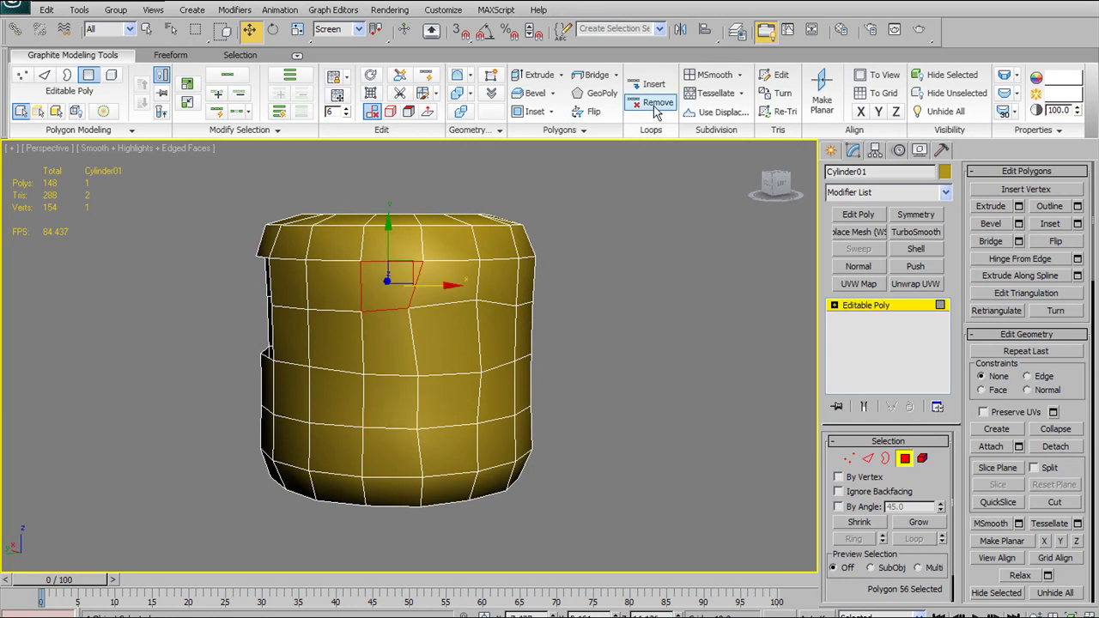
pyautogui.click(614, 101)
pyautogui.click(507, 282)
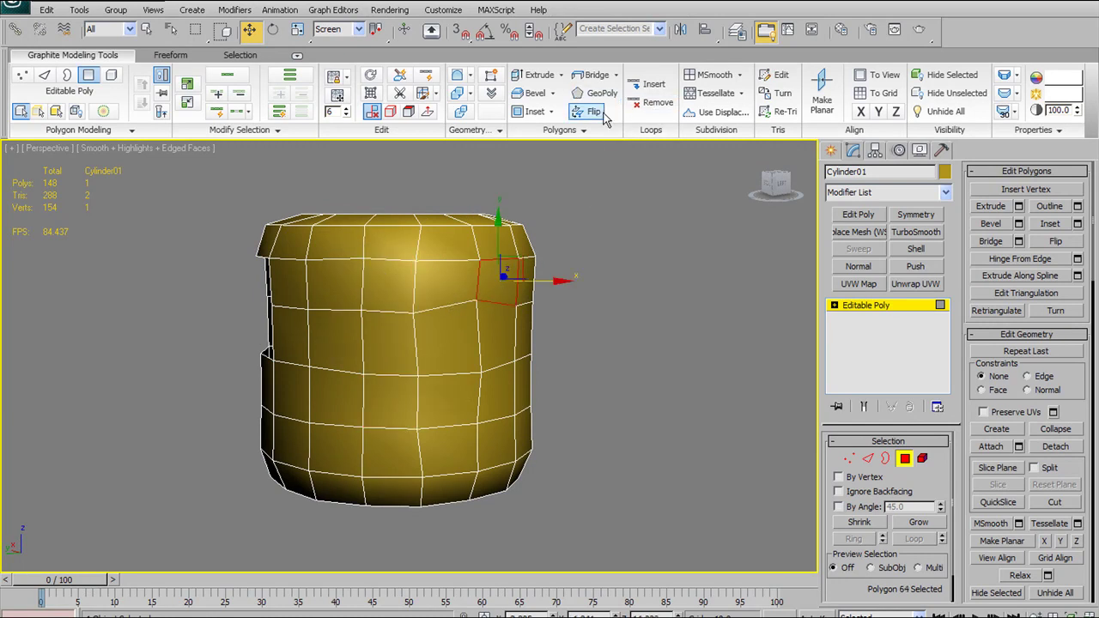
pyautogui.click(607, 98)
pyautogui.click(505, 382)
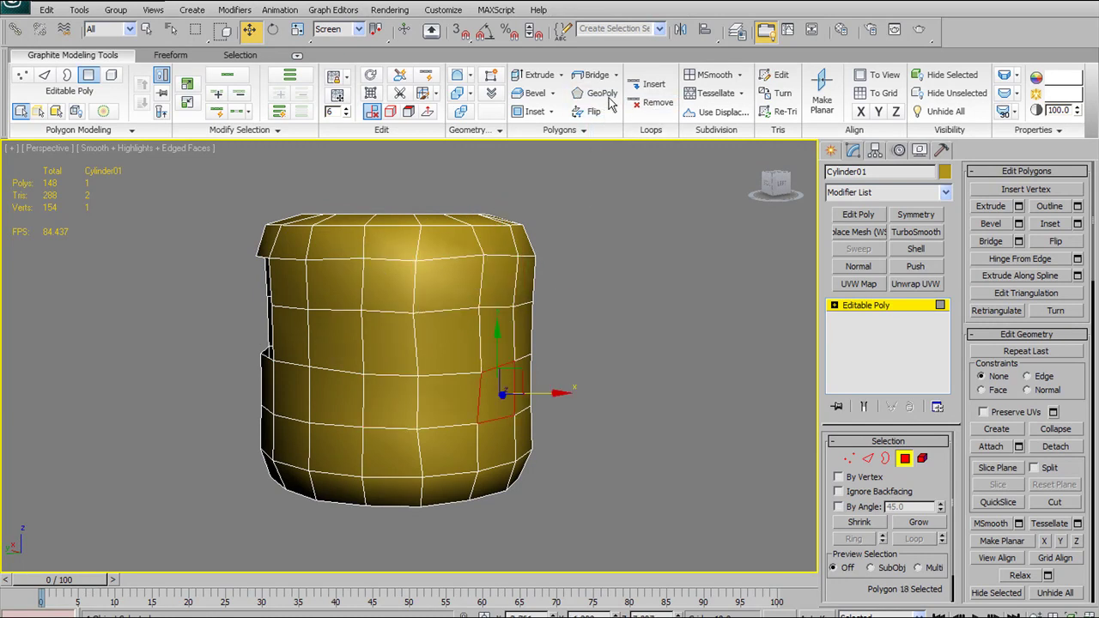
pyautogui.moveTo(576, 224)
pyautogui.keyDown('alt'); pyautogui.mouseDown(button='middle')
pyautogui.moveTo(518, 314)
pyautogui.moveTo(594, 305)
pyautogui.moveTo(494, 314)
pyautogui.moveTo(552, 275)
pyautogui.moveTo(563, 218)
pyautogui.mouseUp(button='middle'); pyautogui.keyUp('alt')
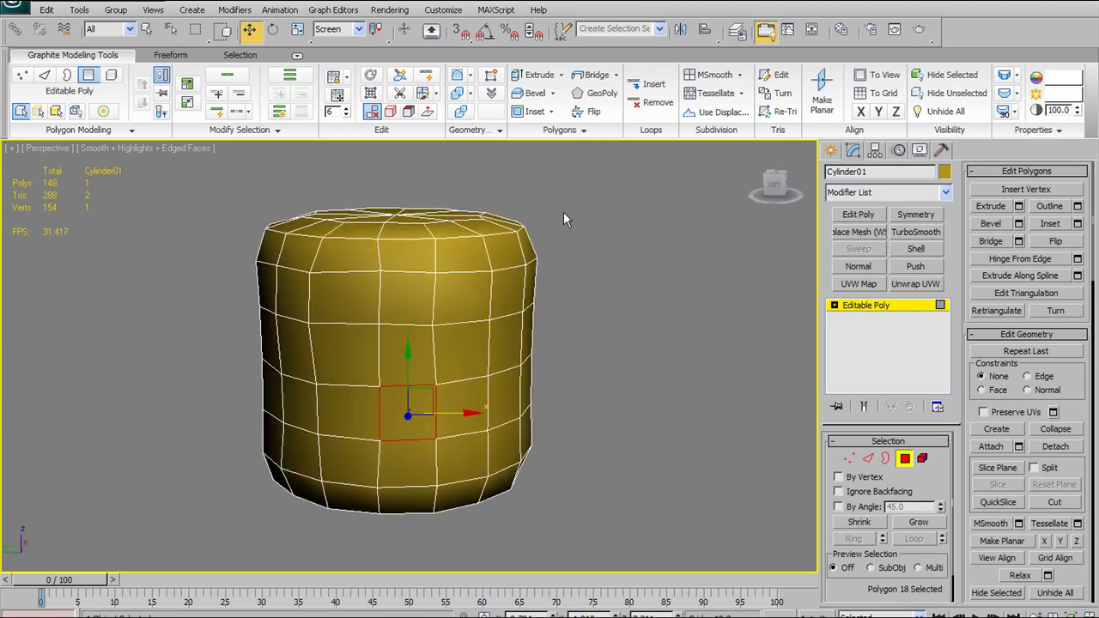
pyautogui.keyDown('alt'); pyautogui.moveTo(542, 260); pyautogui.dragTo(550, 248, button='middle'); pyautogui.keyUp('alt')
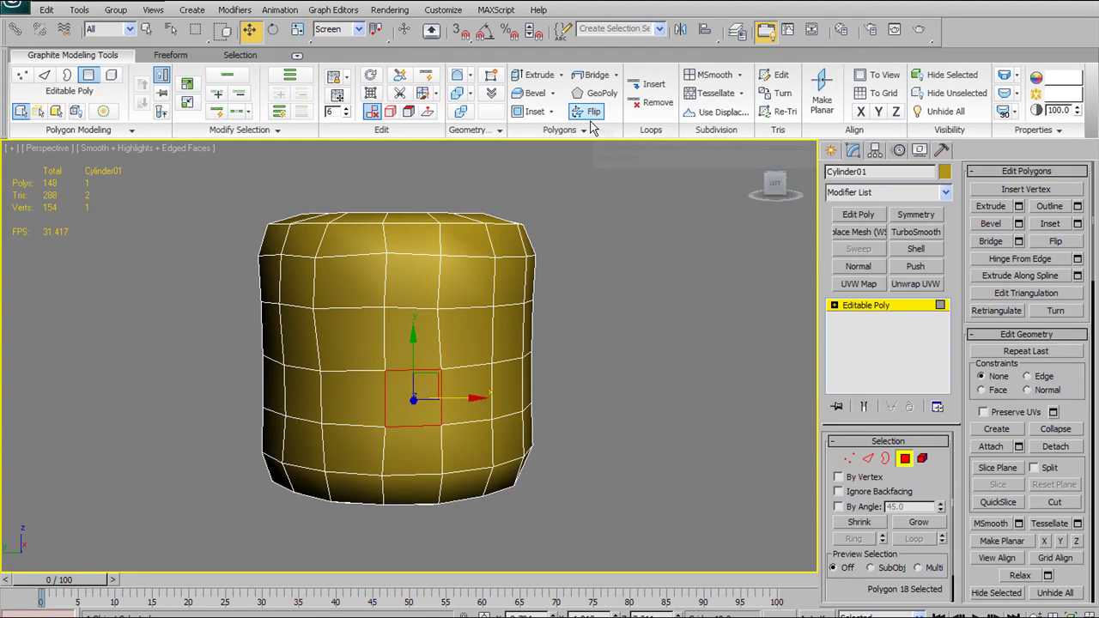
# Step: Flip a block of six side polygons, two wide and three high, and flip them back
pyautogui.keyDown('alt'); pyautogui.moveTo(498, 338); pyautogui.dragTo(286, 489, button='middle'); pyautogui.keyUp('alt')
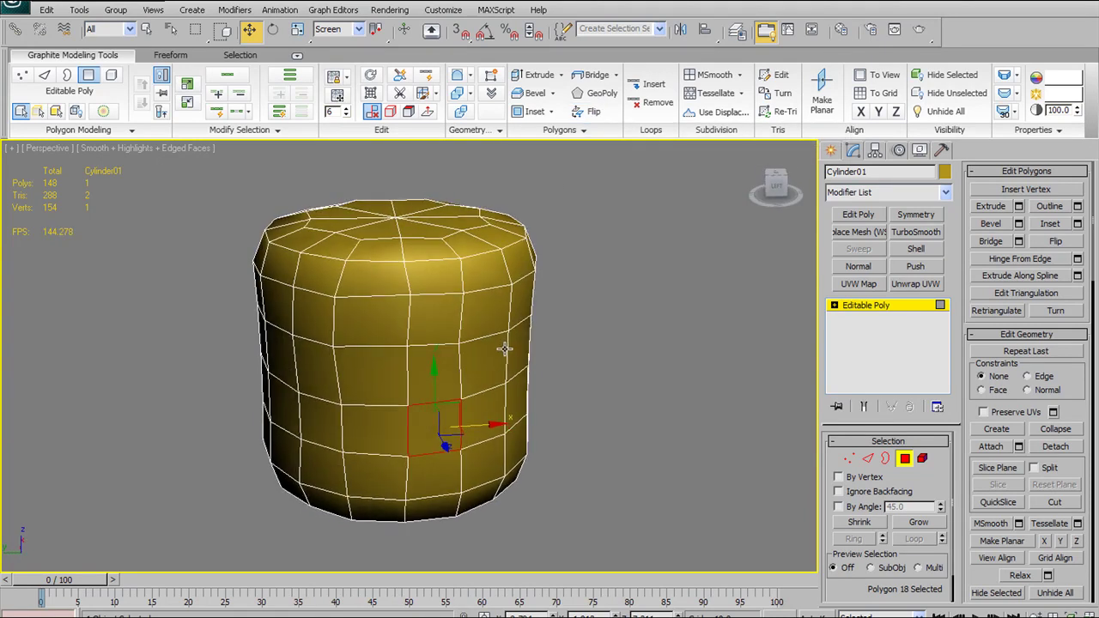
pyautogui.keyDown('ctrl'); pyautogui.click(434, 374); pyautogui.keyUp('ctrl')
pyautogui.keyDown('ctrl'); pyautogui.click(486, 423); pyautogui.keyUp('ctrl')
pyautogui.keyDown('ctrl'); pyautogui.click(486, 371); pyautogui.keyUp('ctrl')
pyautogui.keyDown('ctrl'); pyautogui.click(487, 316); pyautogui.keyUp('ctrl')
pyautogui.keyDown('ctrl'); pyautogui.click(454, 326); pyautogui.keyUp('ctrl')
pyautogui.click(589, 115)
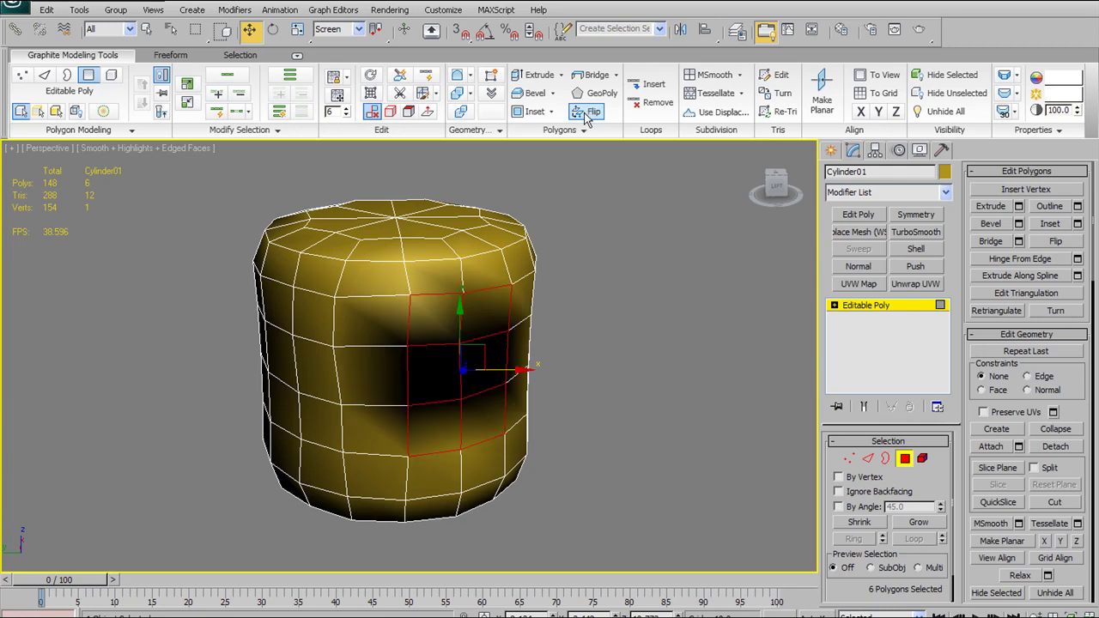
pyautogui.click(587, 119)
pyautogui.keyDown('alt'); pyautogui.moveTo(502, 404); pyautogui.dragTo(396, 427, button='middle'); pyautogui.keyUp('alt')
pyautogui.click(477, 380)
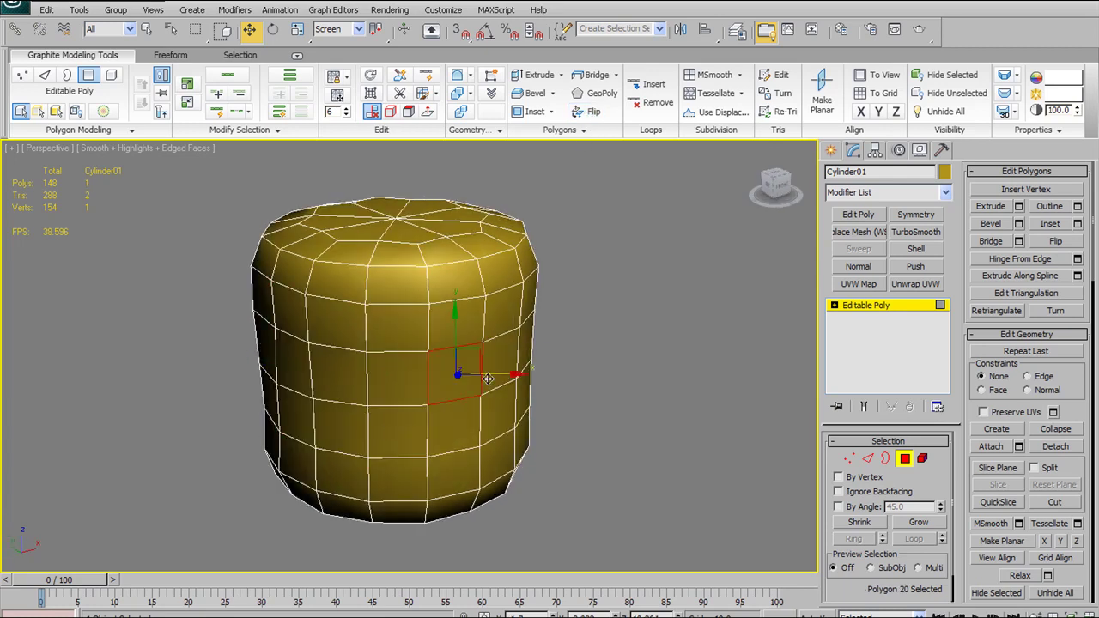
# Step: Flip another two-by-three block of side polygons farther around the cylinder and restore its normals
pyautogui.keyDown('alt'); pyautogui.moveTo(500, 354); pyautogui.dragTo(473, 378, button='middle'); pyautogui.keyUp('alt')
pyautogui.moveTo(444, 304); pyautogui.dragTo(519, 325, button='middle')
pyautogui.click(519, 325)
pyautogui.keyDown('ctrl'); pyautogui.click(503, 370); pyautogui.keyUp('ctrl')
pyautogui.keyDown('ctrl'); pyautogui.click(503, 421); pyautogui.keyUp('ctrl')
pyautogui.keyDown('ctrl'); pyautogui.click(539, 369); pyautogui.keyUp('ctrl')
pyautogui.keyDown('ctrl'); pyautogui.click(539, 331); pyautogui.keyUp('ctrl')
pyautogui.keyDown('ctrl'); pyautogui.click(540, 416); pyautogui.keyUp('ctrl')
pyautogui.keyDown('alt'); pyautogui.moveTo(540, 416); pyautogui.dragTo(535, 335, button='middle'); pyautogui.keyUp('alt')
pyautogui.click(591, 111)
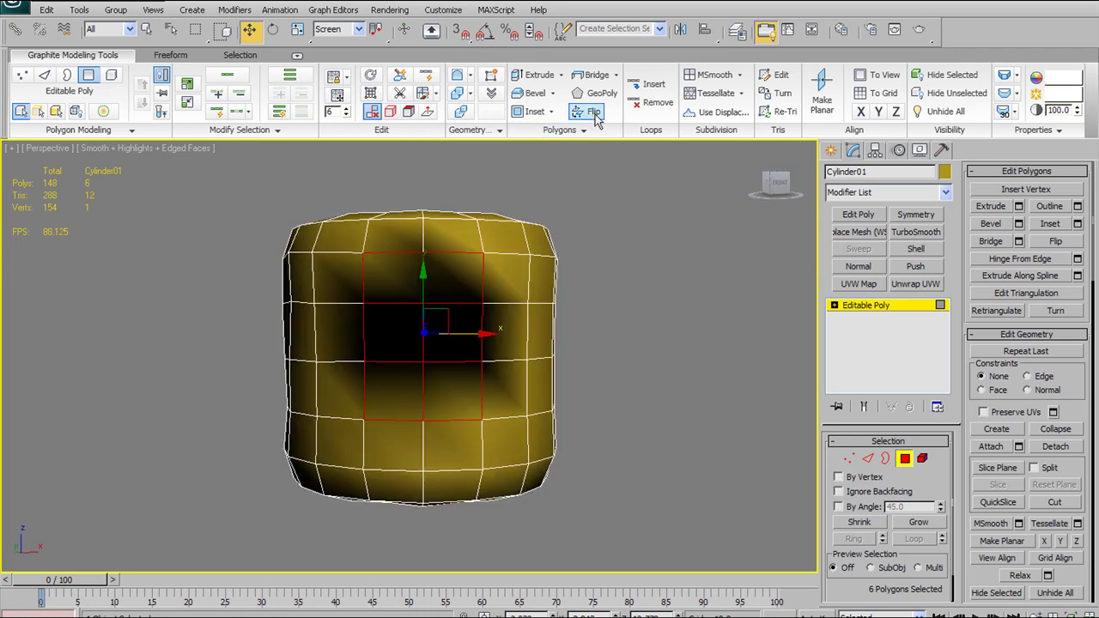
pyautogui.keyDown('alt'); pyautogui.moveTo(421, 372); pyautogui.dragTo(481, 296, button='middle'); pyautogui.keyUp('alt')
pyautogui.click(442, 373)
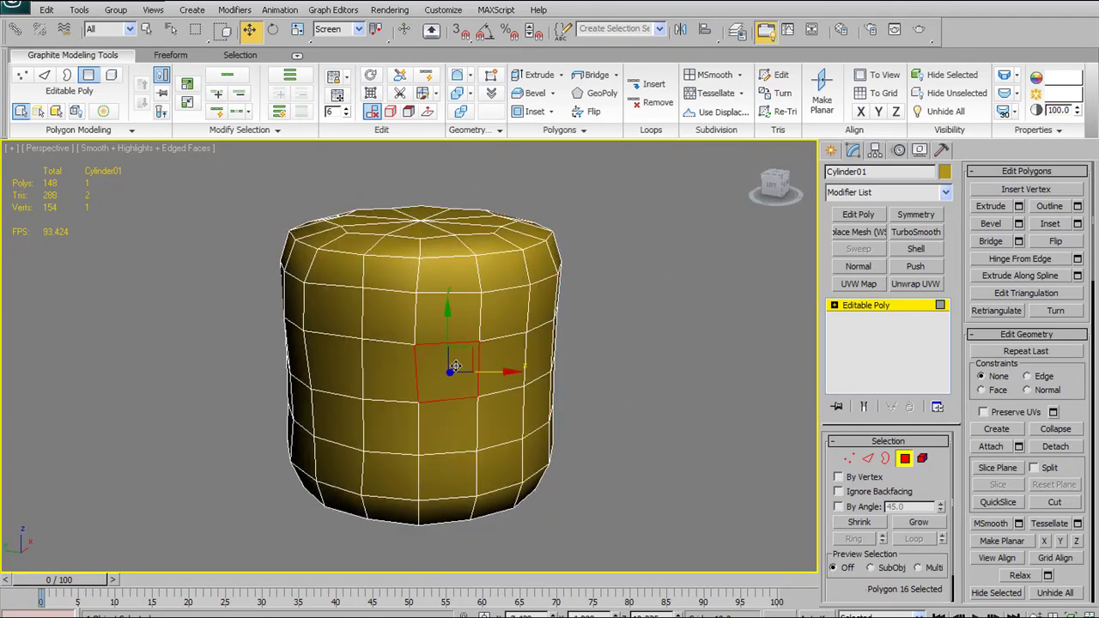
# Step: Flip the single selected side polygon and flip it back
pyautogui.click(592, 112)
pyautogui.click(593, 113)
pyautogui.keyDown('alt'); pyautogui.moveTo(577, 298); pyautogui.dragTo(566, 303, button='middle'); pyautogui.keyUp('alt')
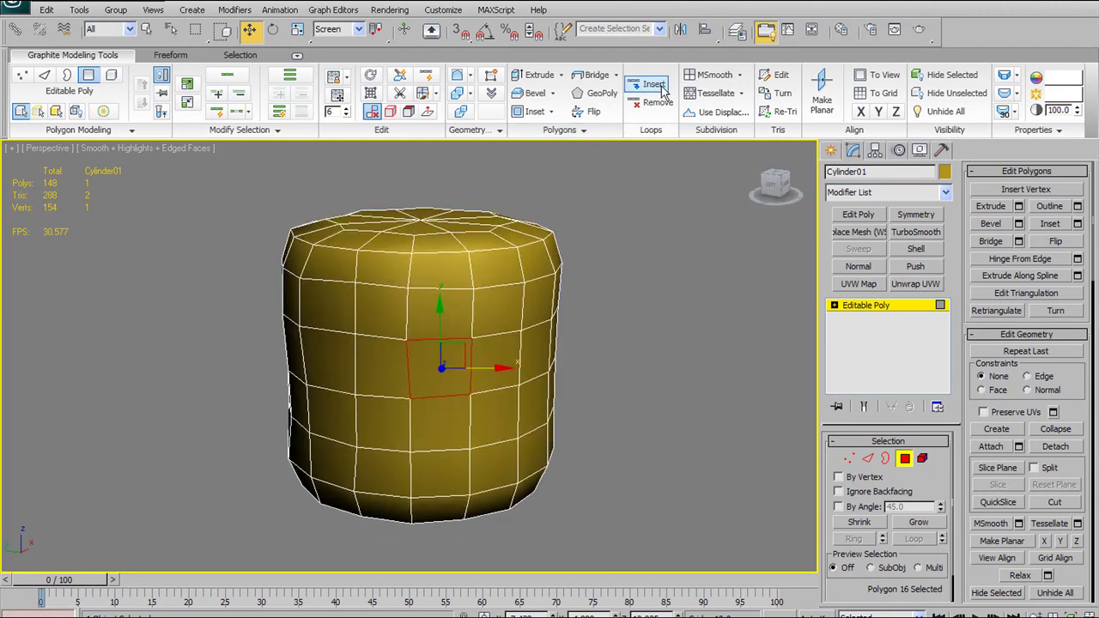
pyautogui.keyDown('alt'); pyautogui.moveTo(572, 325); pyautogui.dragTo(666, 298, button='middle'); pyautogui.keyUp('alt')
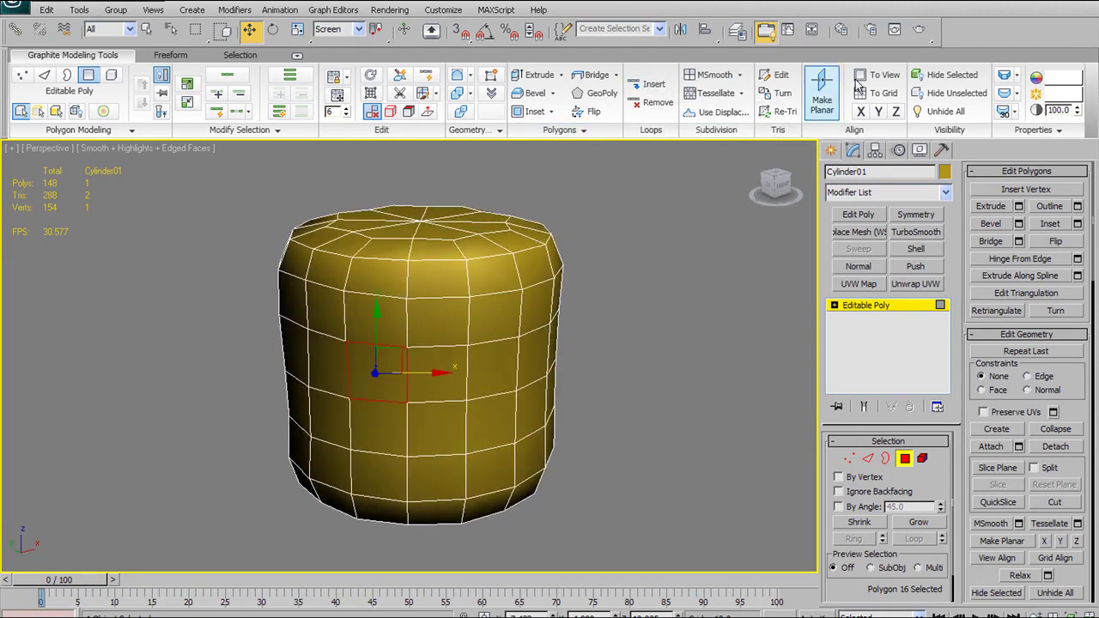
# Step: Show the additional polygon tools and leave polygon sub-object editing
pyautogui.click(574, 130)
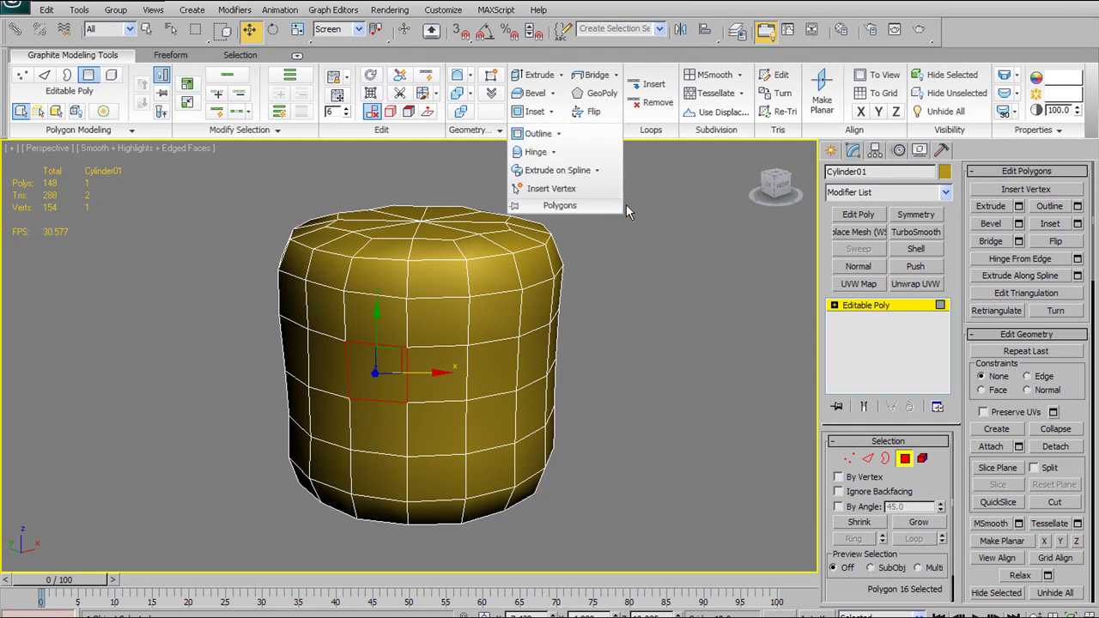
pyautogui.moveTo(519, 242); pyautogui.dragTo(468, 273, button='middle')
pyautogui.click(874, 307)
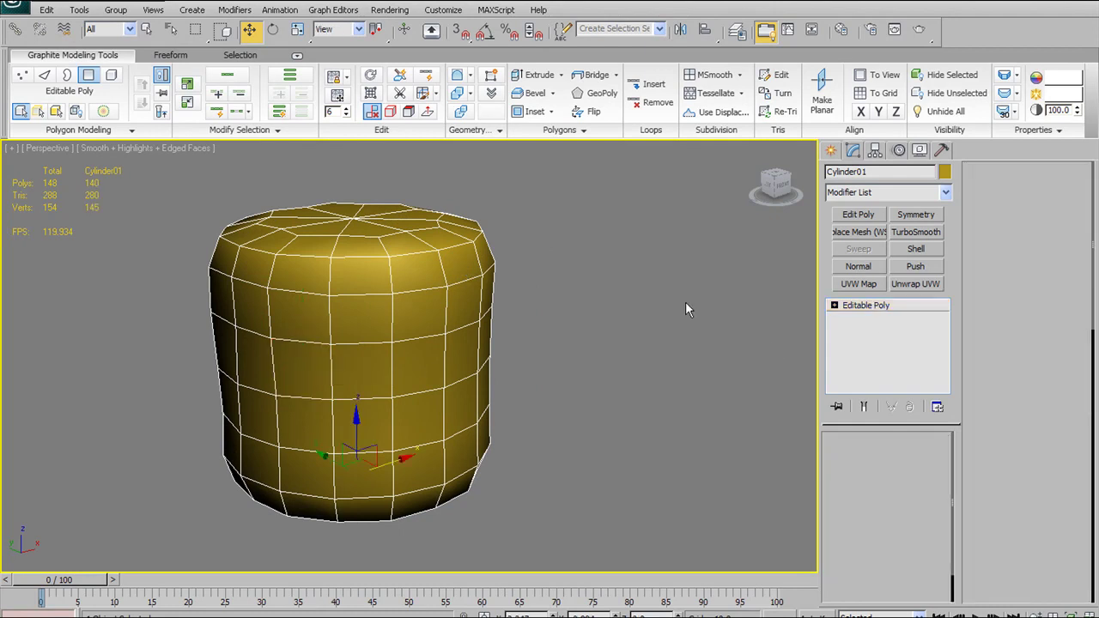
pyautogui.keyDown('alt'); pyautogui.moveTo(403, 361); pyautogui.dragTo(419, 365, button='middle'); pyautogui.keyUp('alt')
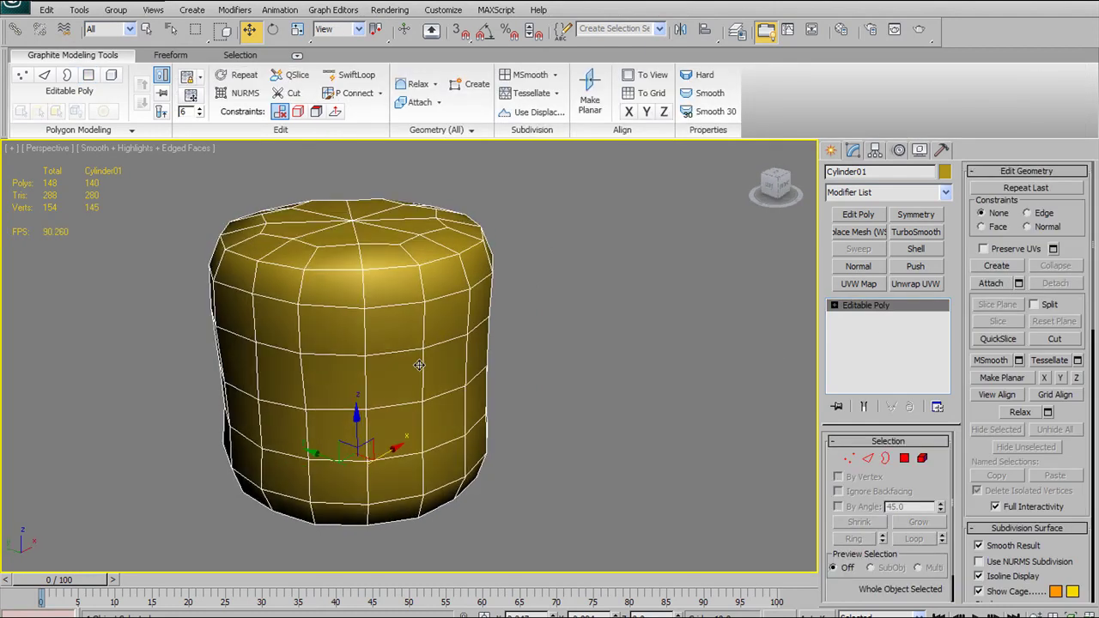
# Step: Apply a TurboSmooth modifier to the cylinder and collapse it into the base mesh
pyautogui.click(915, 232)
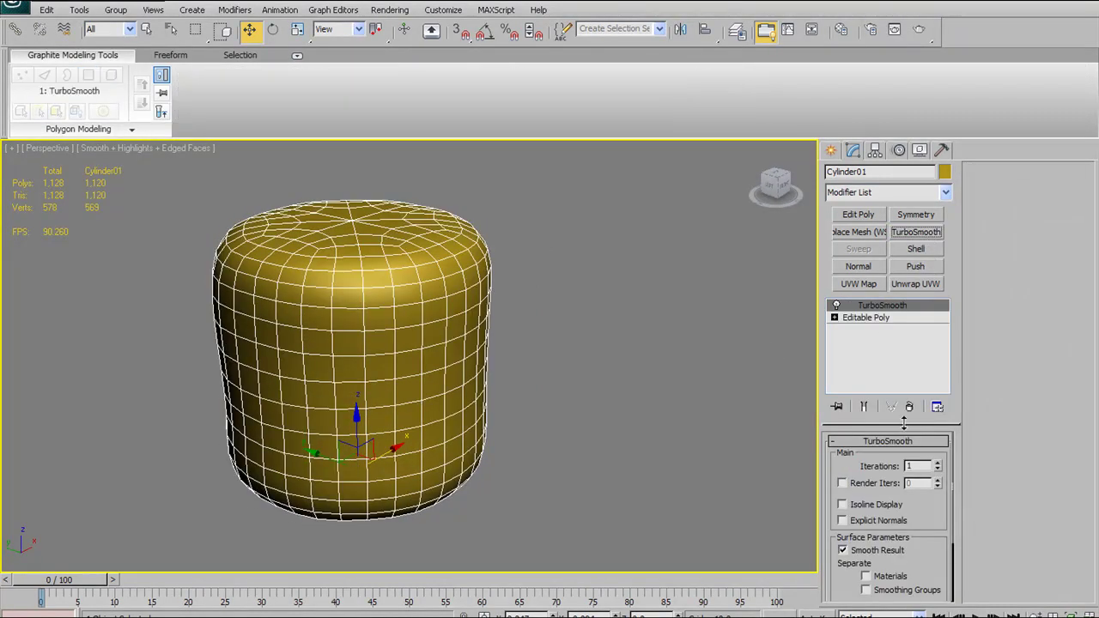
pyautogui.rightClick(906, 306)
pyautogui.click(932, 414)
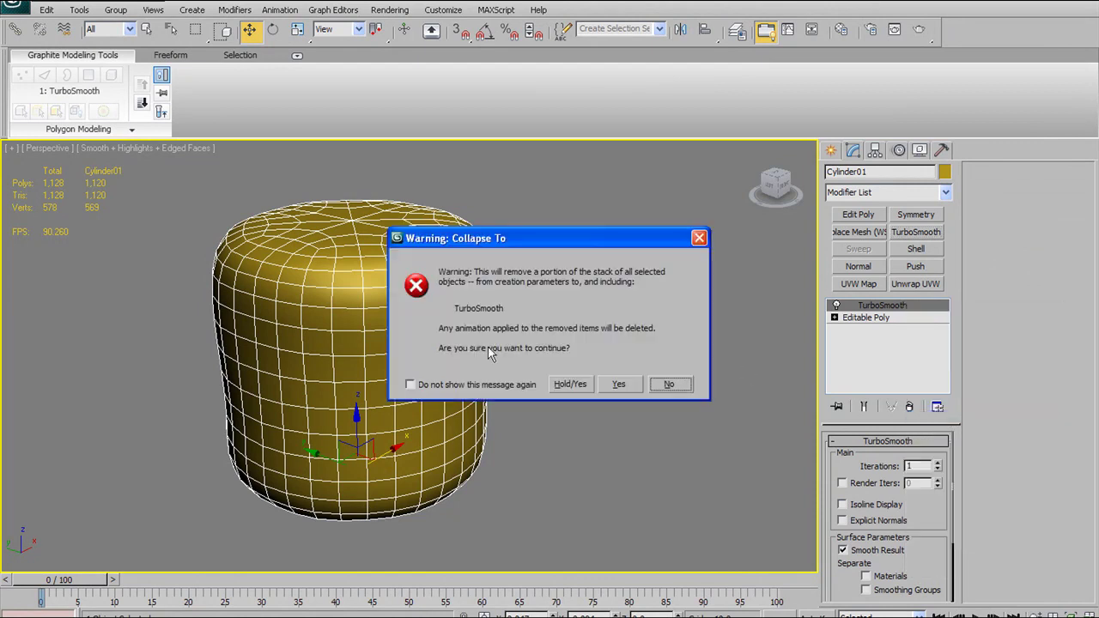
pyautogui.click(634, 387)
pyautogui.keyDown('alt'); pyautogui.moveTo(390, 199); pyautogui.dragTo(355, 143, button='middle'); pyautogui.keyUp('alt')
# Step: Bring up the Freeform modeling tools and convert the collapsed cylinder to an Editable Poly
pyautogui.click(177, 54)
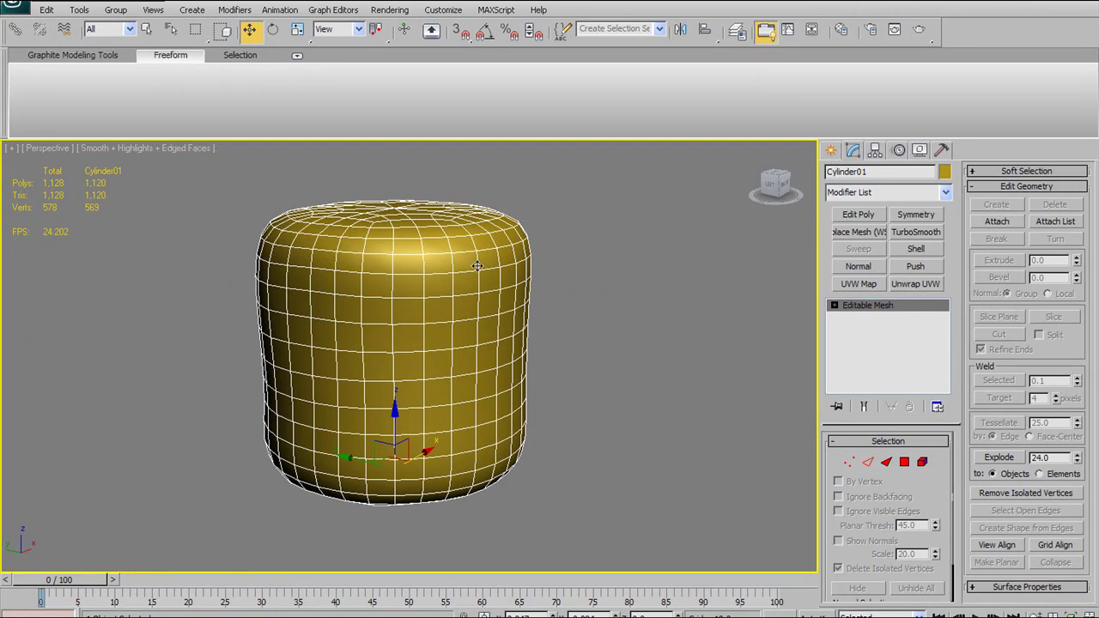
pyautogui.rightClick(447, 317)
pyautogui.moveTo(491, 462)
pyautogui.click(591, 472)
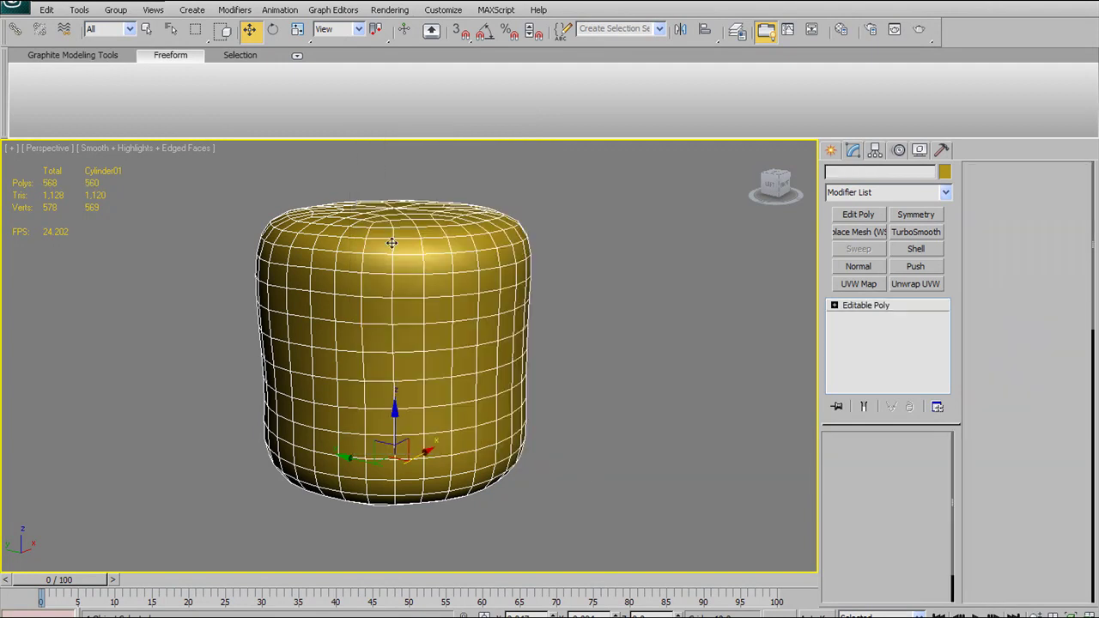
pyautogui.keyDown('alt'); pyautogui.moveTo(622, 281); pyautogui.dragTo(347, 194, button='middle'); pyautogui.keyUp('alt')
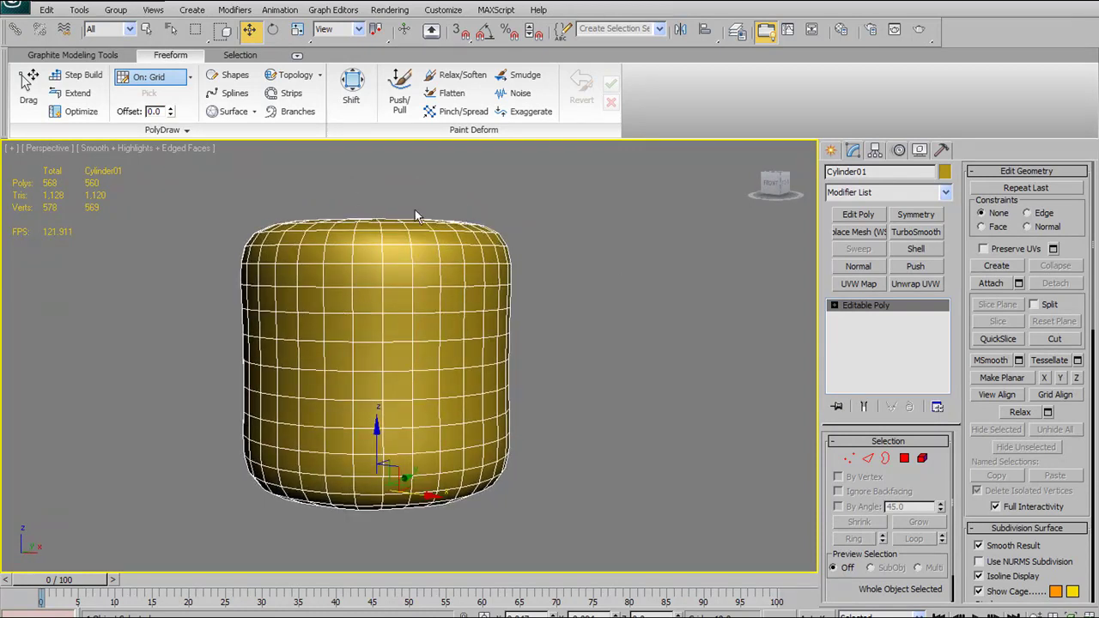
# Step: Switch to the Front view and activate the PolyDraw Splines tool, leaving room above the cylinder
pyautogui.press('f')
pyautogui.scroll(10, 460, 265)
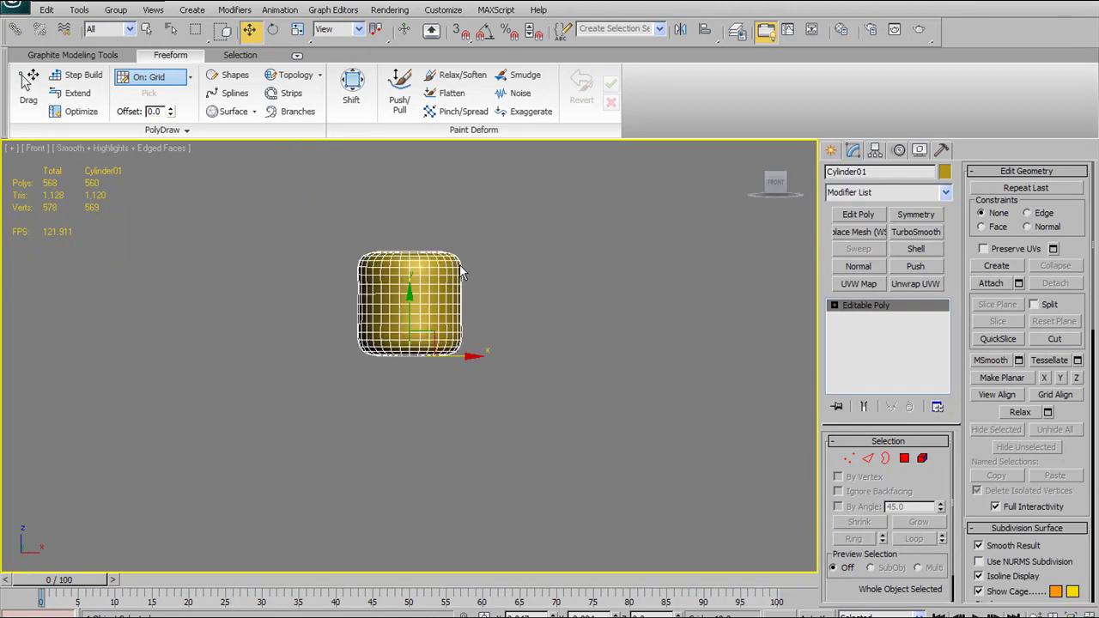
pyautogui.scroll(5, 381, 225)
pyautogui.scroll(-4, 391, 231)
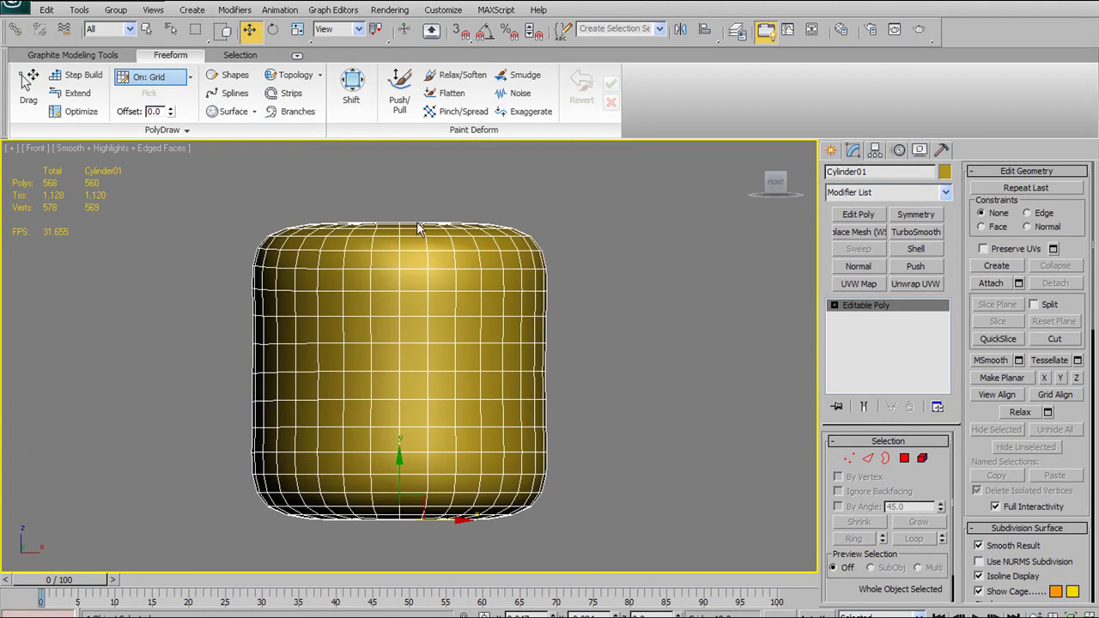
pyautogui.scroll(1, 432, 254)
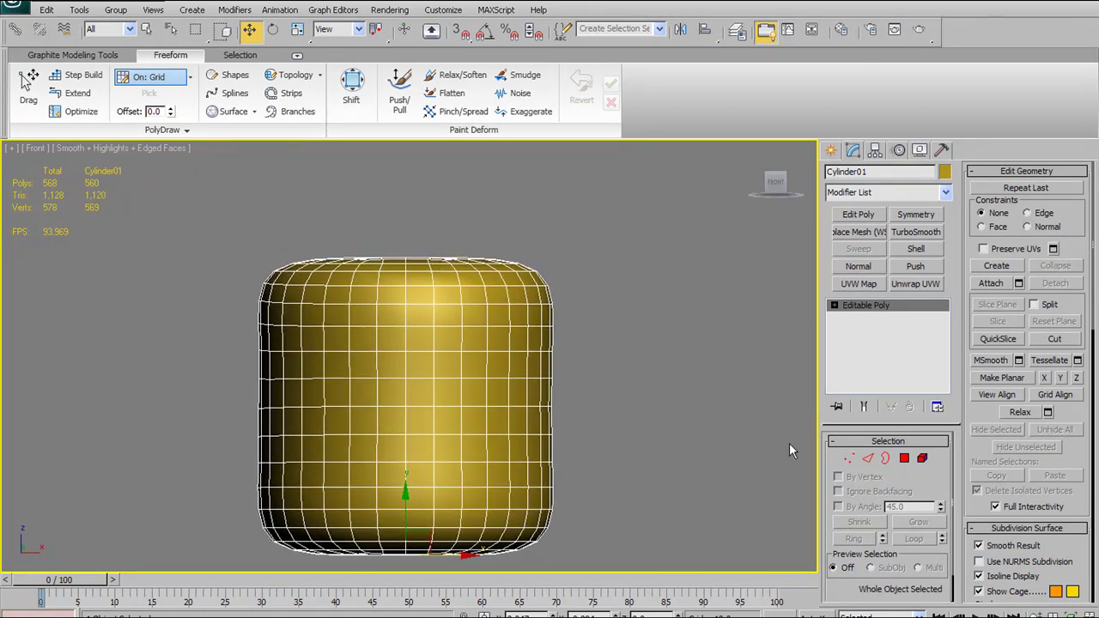
pyautogui.click(233, 94)
pyautogui.scroll(-3, 386, 223)
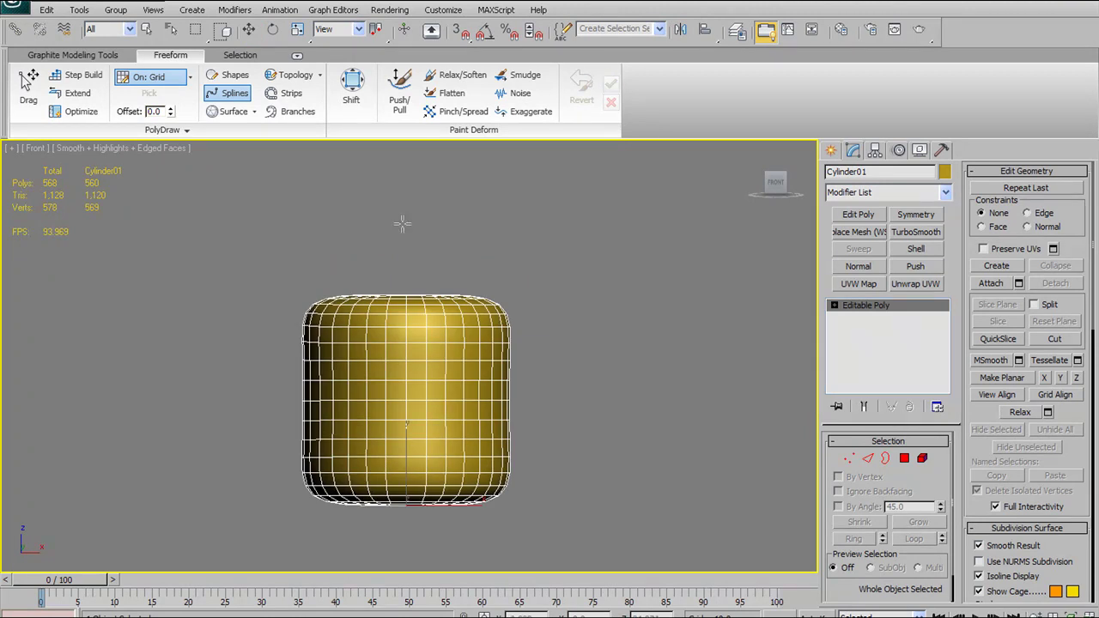
pyautogui.moveTo(380, 218); pyautogui.dragTo(371, 237, button='middle')
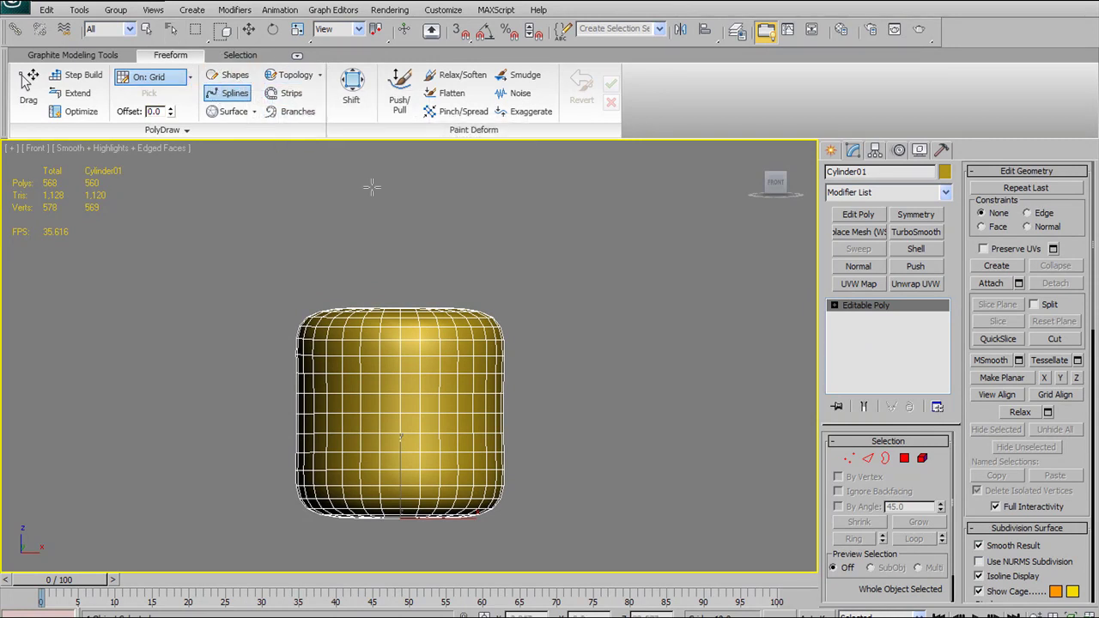
pyautogui.moveTo(466, 328); pyautogui.dragTo(463, 353, button='middle')
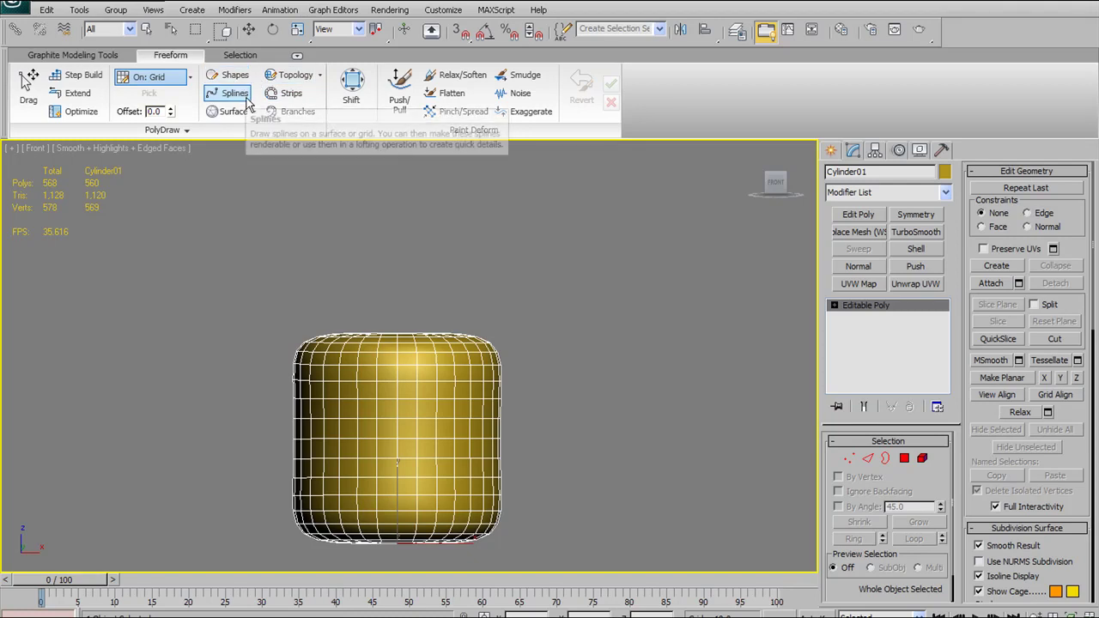
# Step: Activate the Branches tool briefly and return to the Splines tool
pyautogui.click(307, 119)
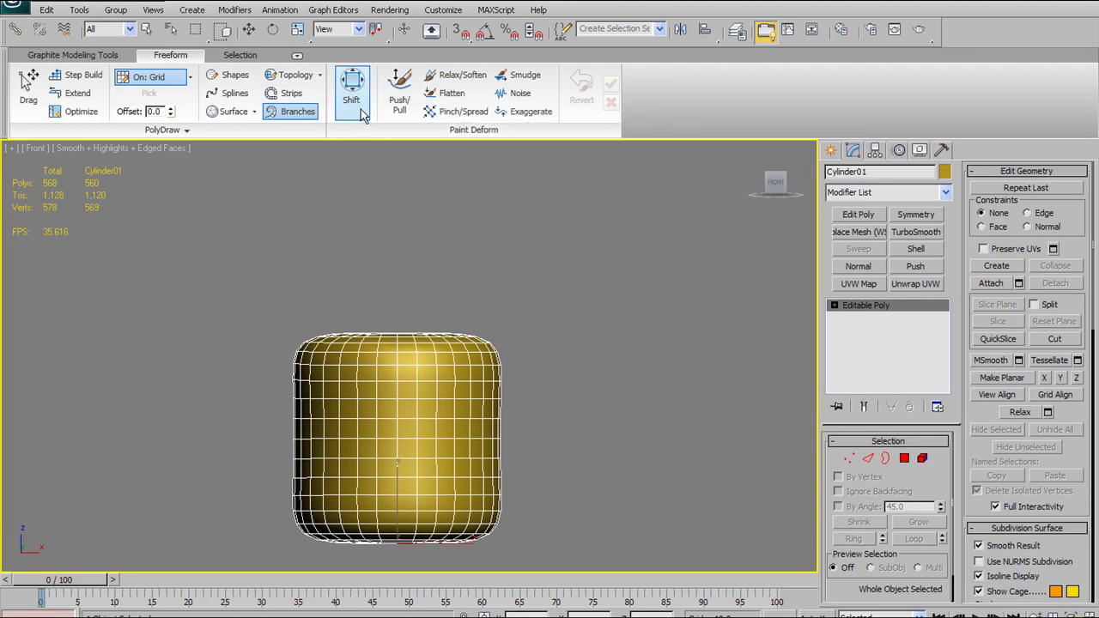
pyautogui.click(234, 93)
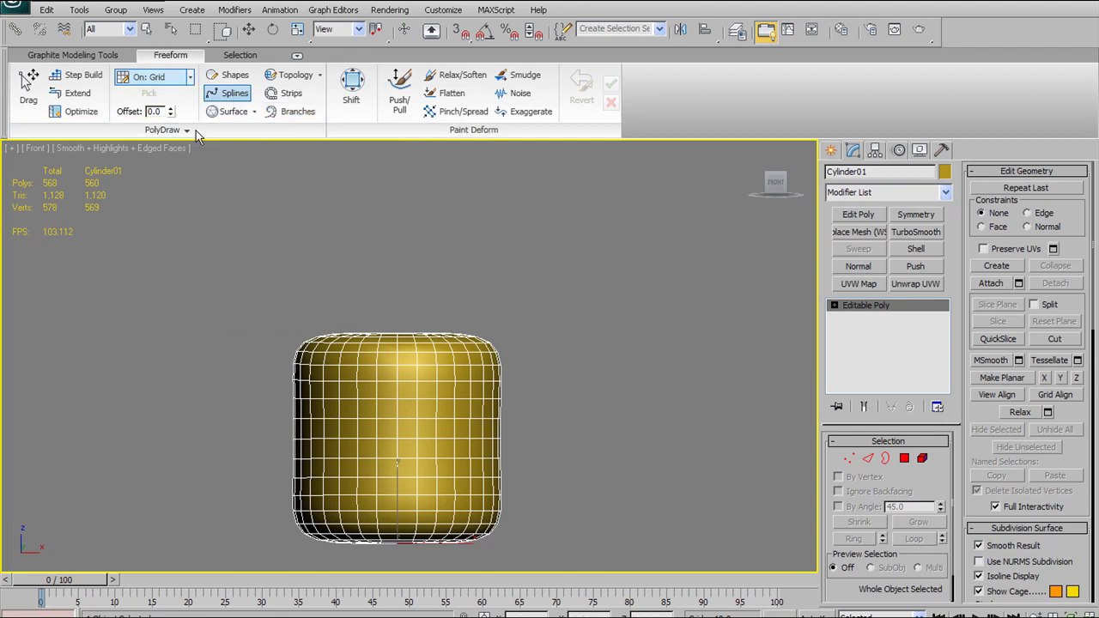
pyautogui.moveTo(366, 277); pyautogui.dragTo(369, 296, button='middle')
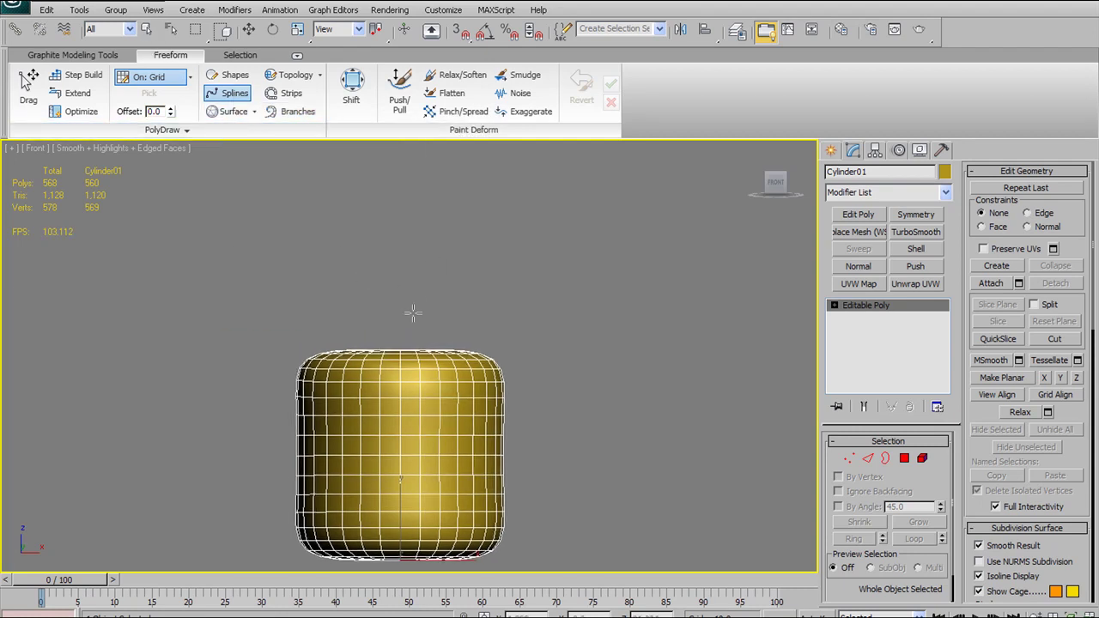
# Step: Draw a freehand spiral-ended spline above the cylinder with the PolyDraw Splines tool, and delete it
pyautogui.scroll(-3, 411, 318)
pyautogui.moveTo(401, 342)
pyautogui.mouseDown()
pyautogui.moveTo(434, 262)
pyautogui.moveTo(548, 296)
pyautogui.moveTo(520, 215)
pyautogui.moveTo(500, 252)
pyautogui.mouseUp()
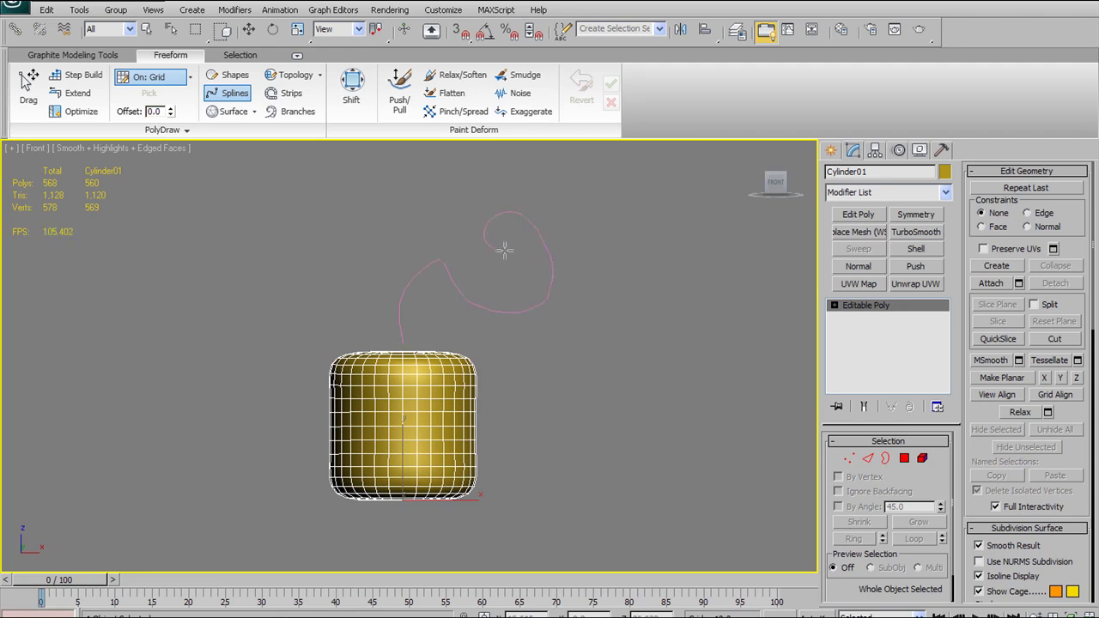
pyautogui.scroll(3, 644, 319)
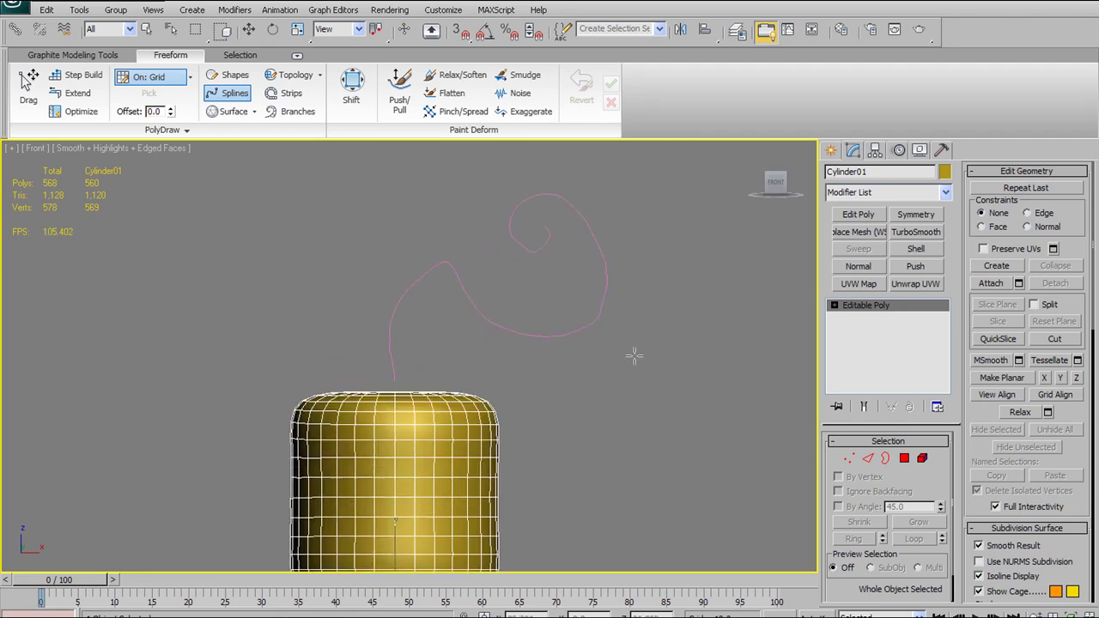
pyautogui.rightClick(579, 345)
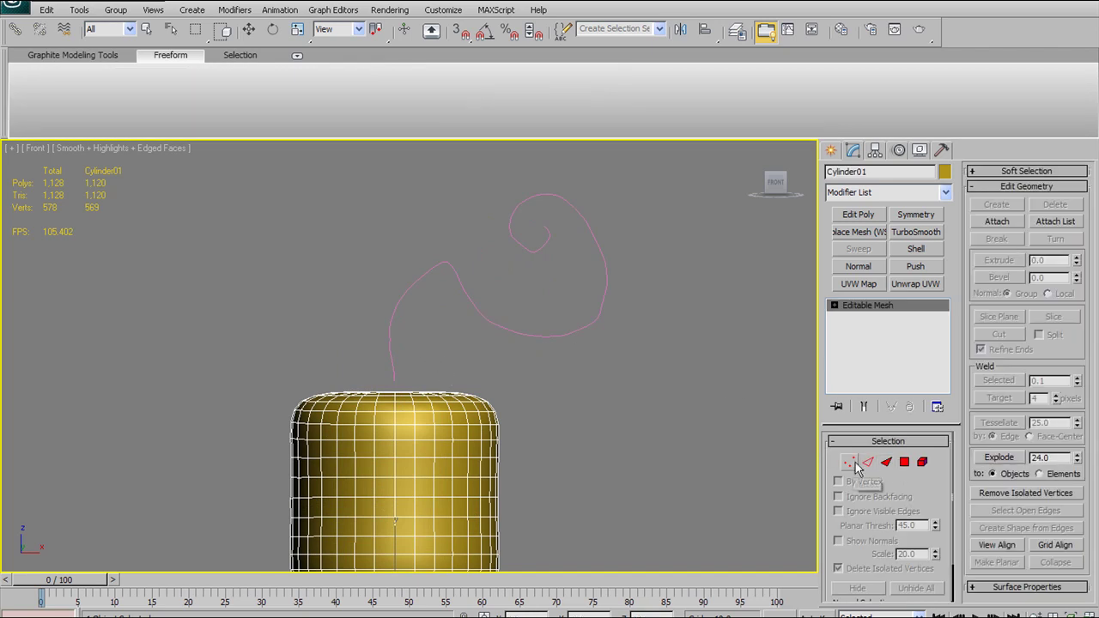
pyautogui.click(256, 34)
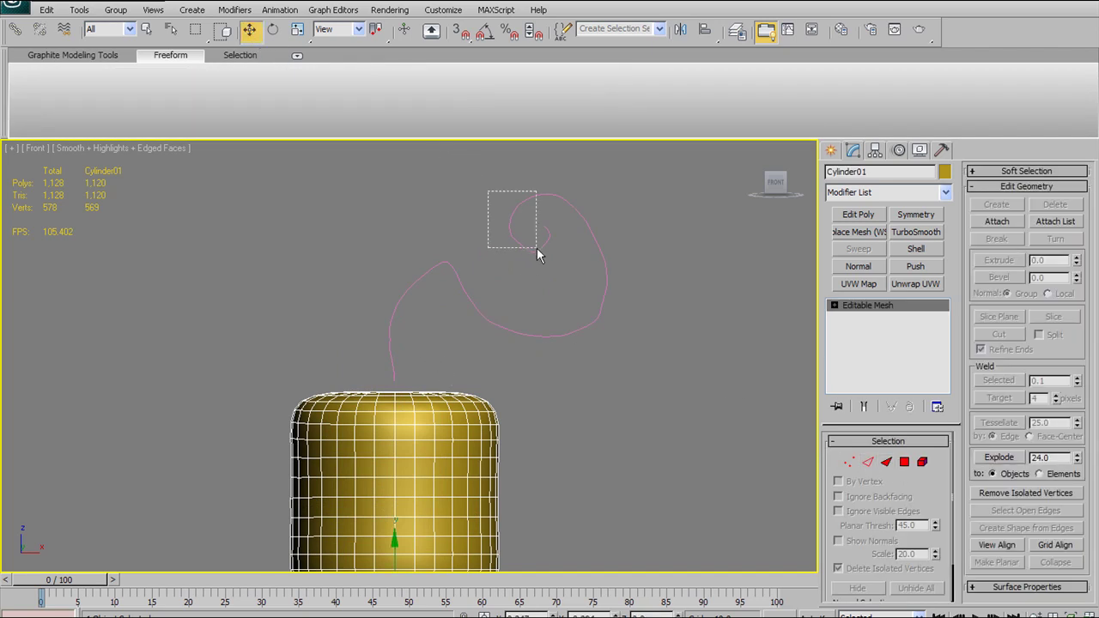
pyautogui.moveTo(532, 246); pyautogui.dragTo(537, 249)
pyautogui.press('Delete')
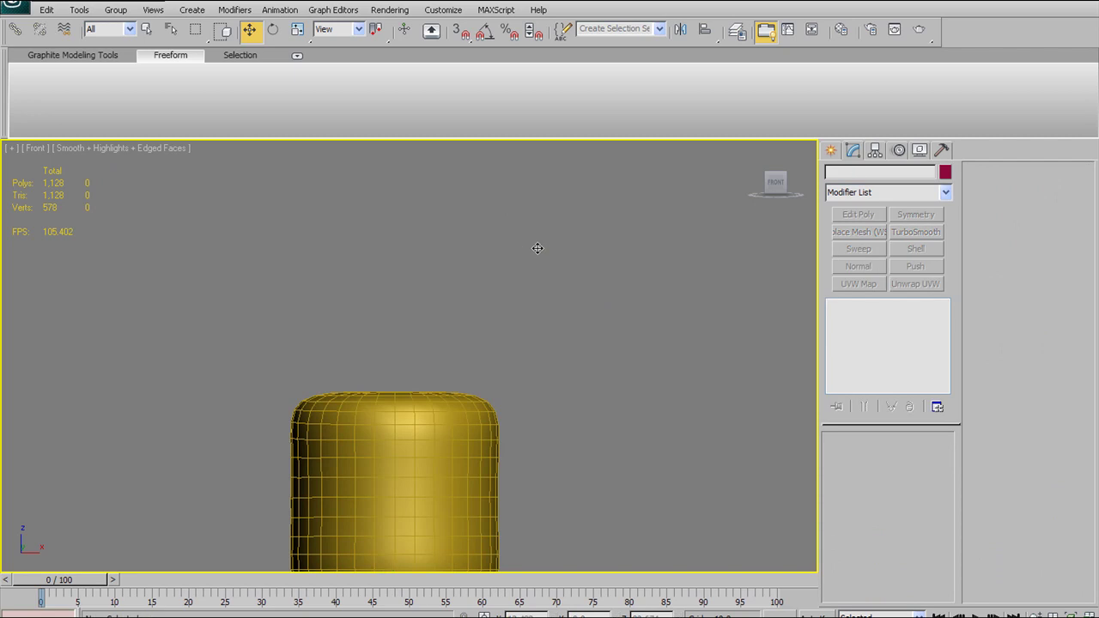
# Step: Convert the cylinder to an Editable Poly and activate the PolyDraw Splines tool
pyautogui.click(454, 506)
pyautogui.moveTo(457, 474); pyautogui.dragTo(469, 405, button='middle')
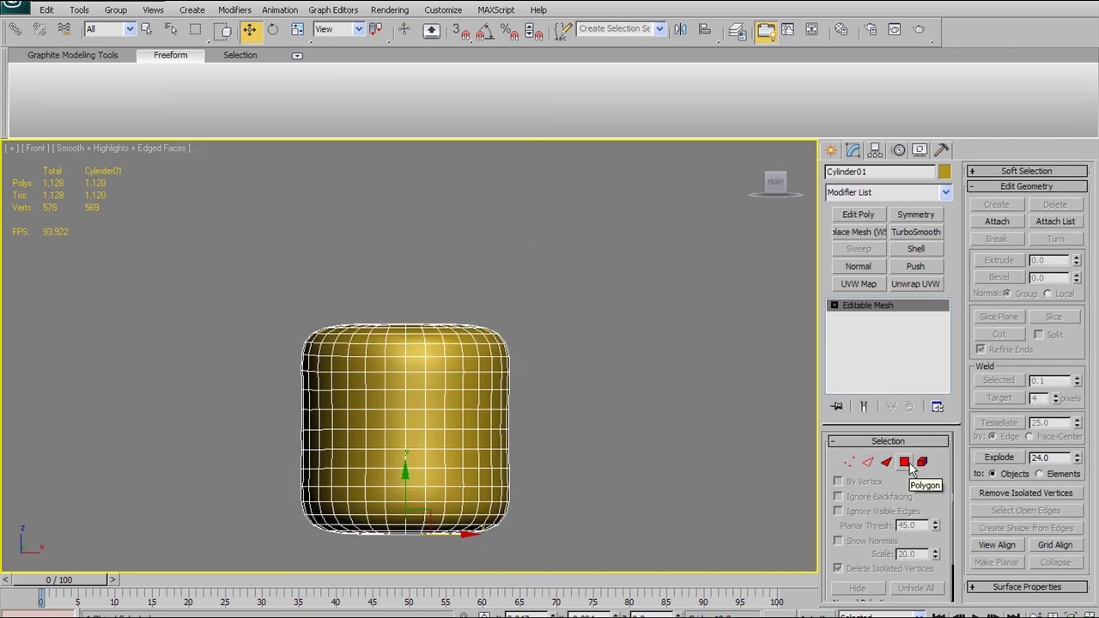
pyautogui.rightClick(517, 384)
pyautogui.moveTo(550, 527)
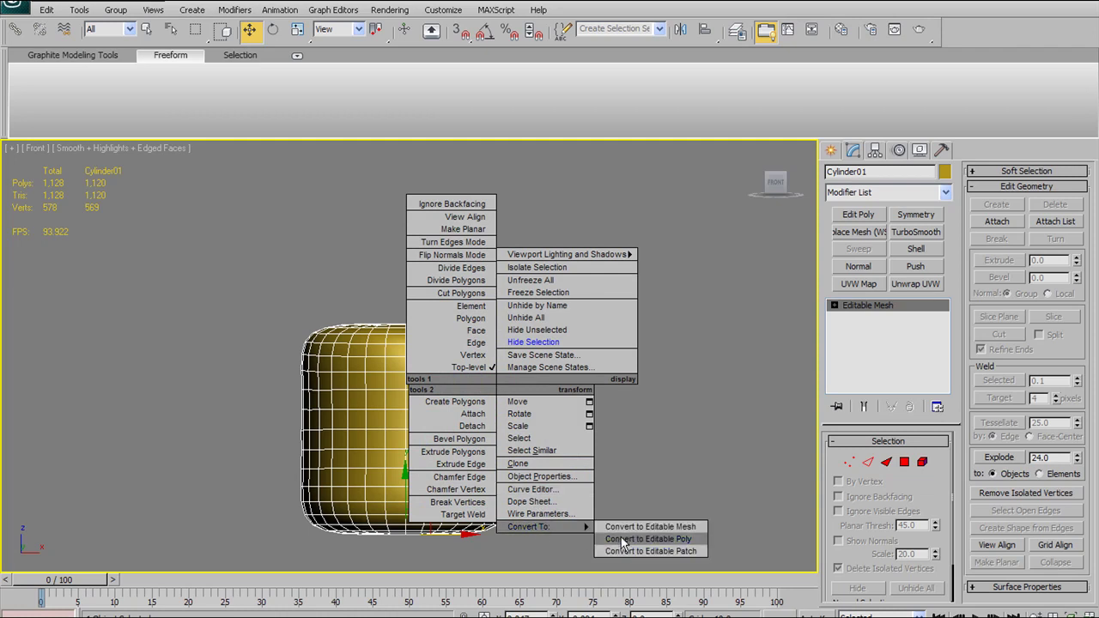
pyautogui.click(687, 544)
pyautogui.click(229, 93)
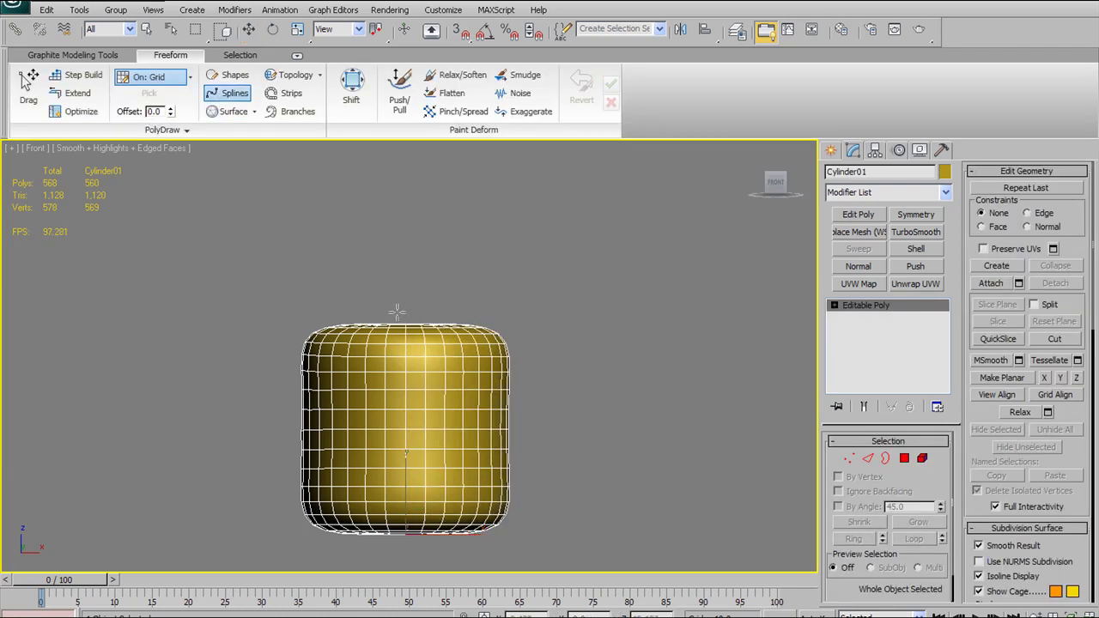
# Step: Try another freehand curl above the cylinder with the Splines tool and delete the resulting shape
pyautogui.moveTo(473, 275); pyautogui.dragTo(489, 291, button='middle')
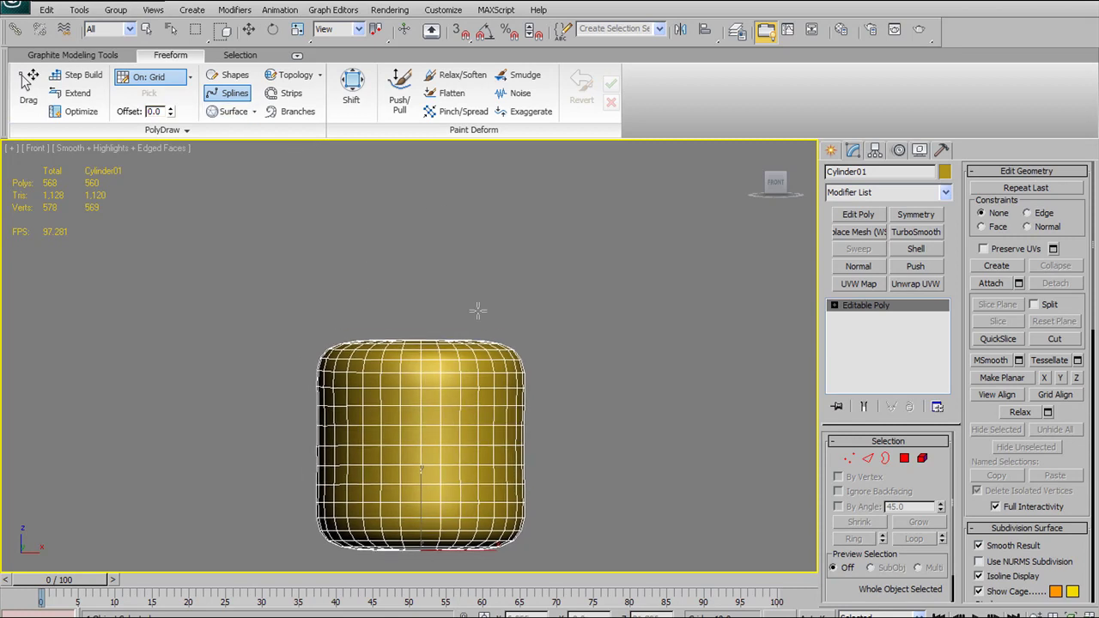
pyautogui.click(136, 56)
pyautogui.click(155, 58)
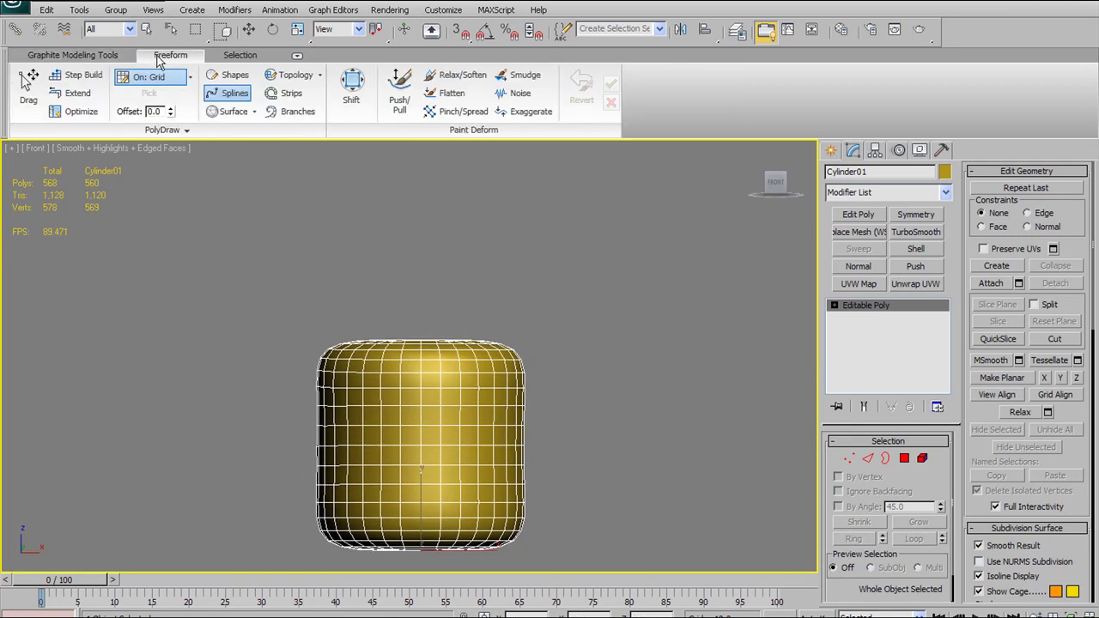
pyautogui.click(230, 95)
pyautogui.hotkey('ctrl', 'z')
pyautogui.hotkey('ctrl', 'y')
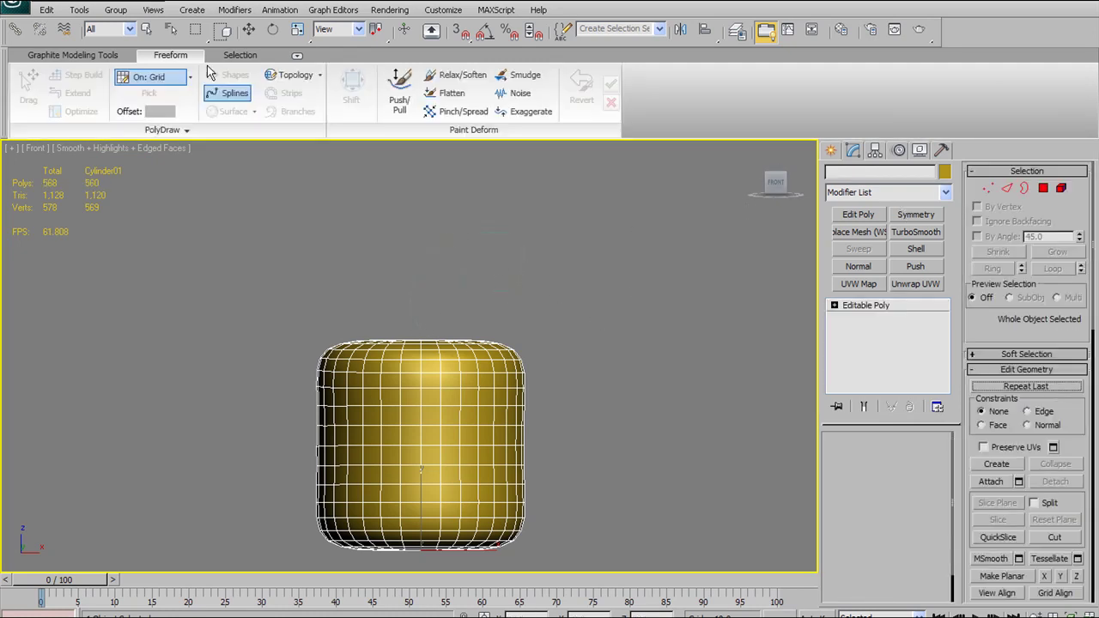
pyautogui.click(249, 30)
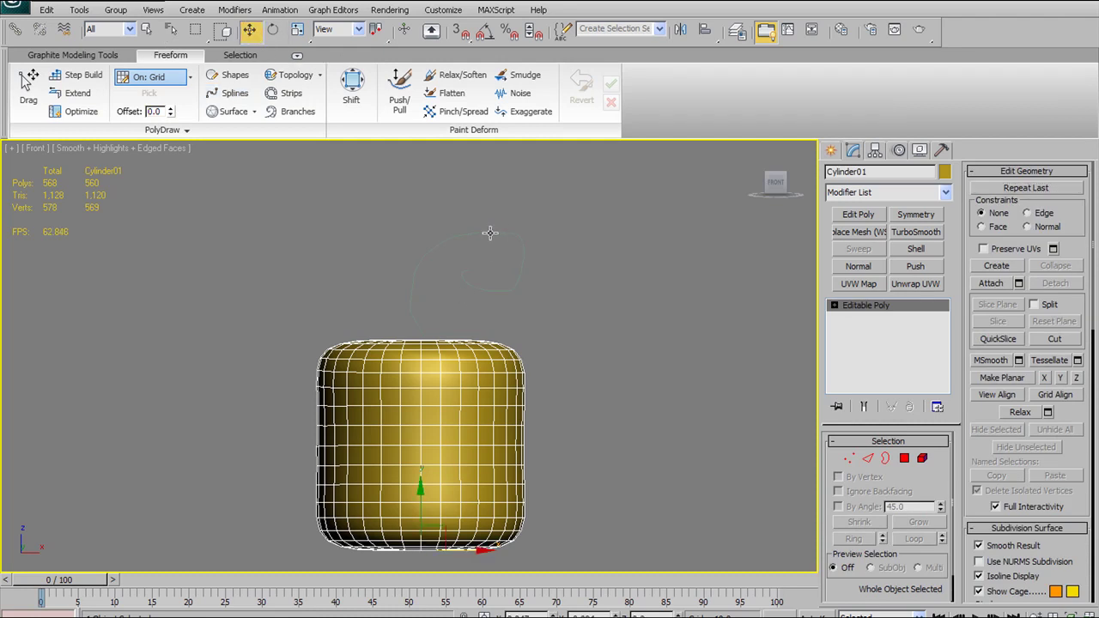
pyautogui.moveTo(490, 233); pyautogui.dragTo(491, 233)
pyautogui.press('Delete')
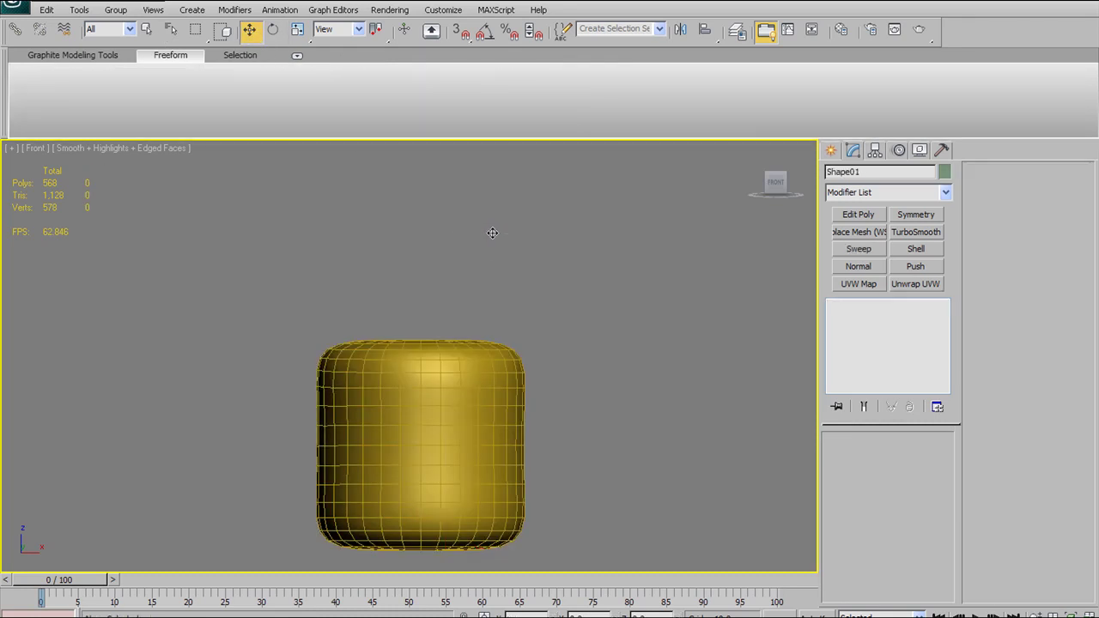
# Step: Bring up the spline shape types for creating a new object
pyautogui.click(832, 151)
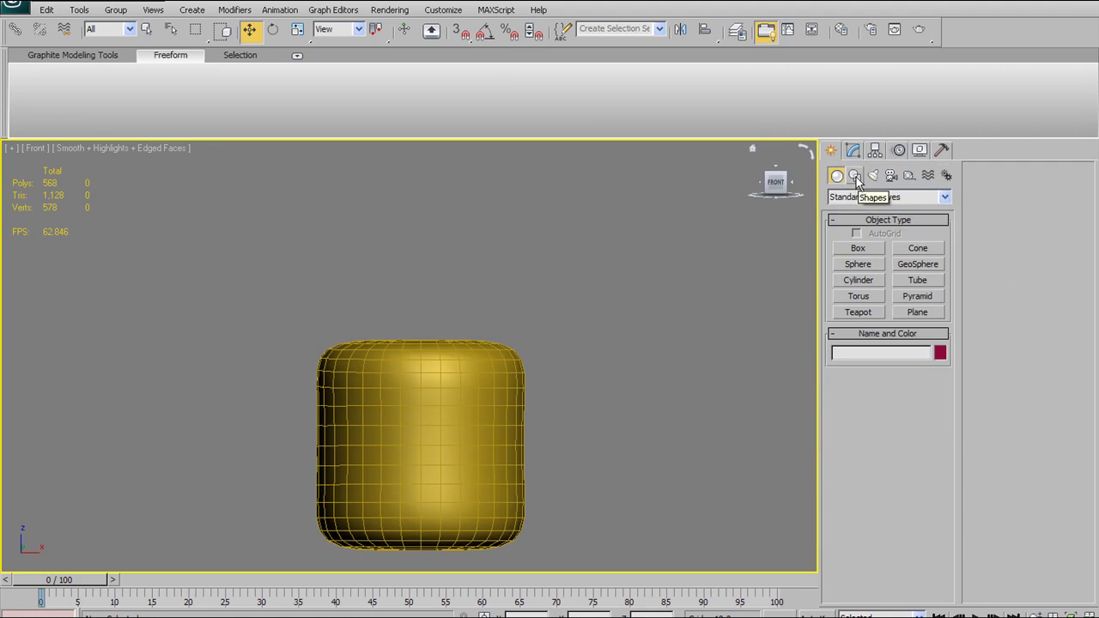
pyautogui.click(855, 176)
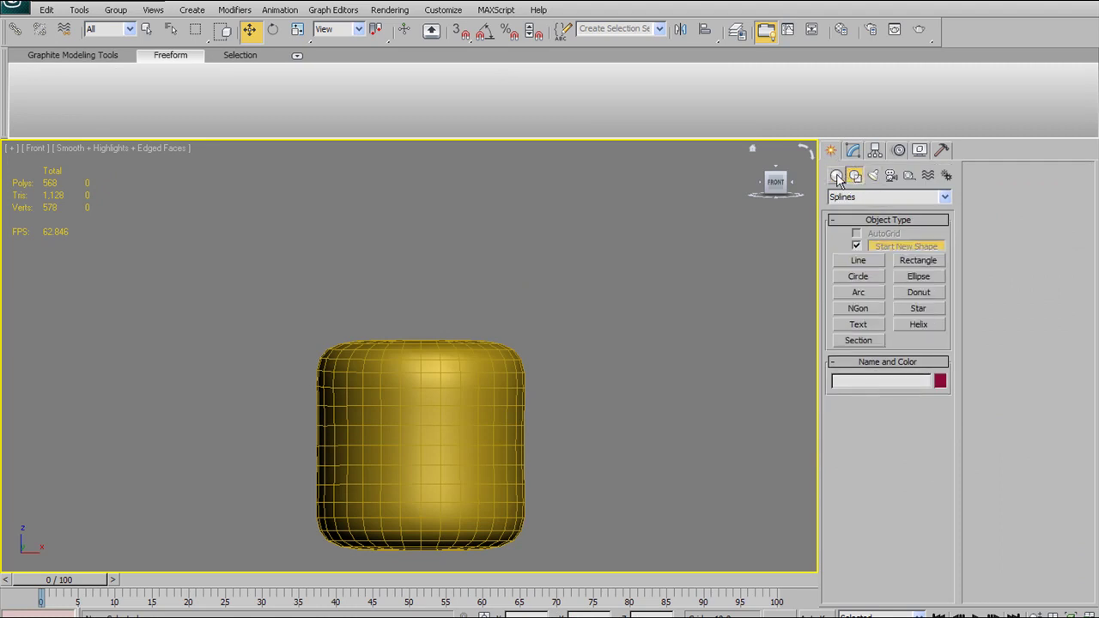
pyautogui.click(838, 175)
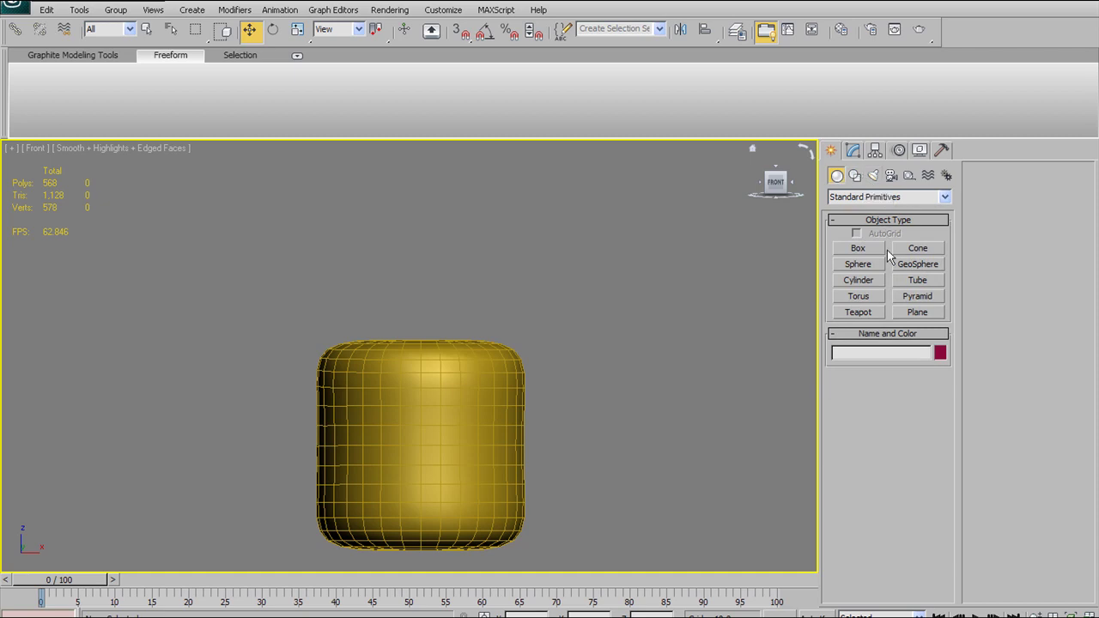
pyautogui.click(855, 176)
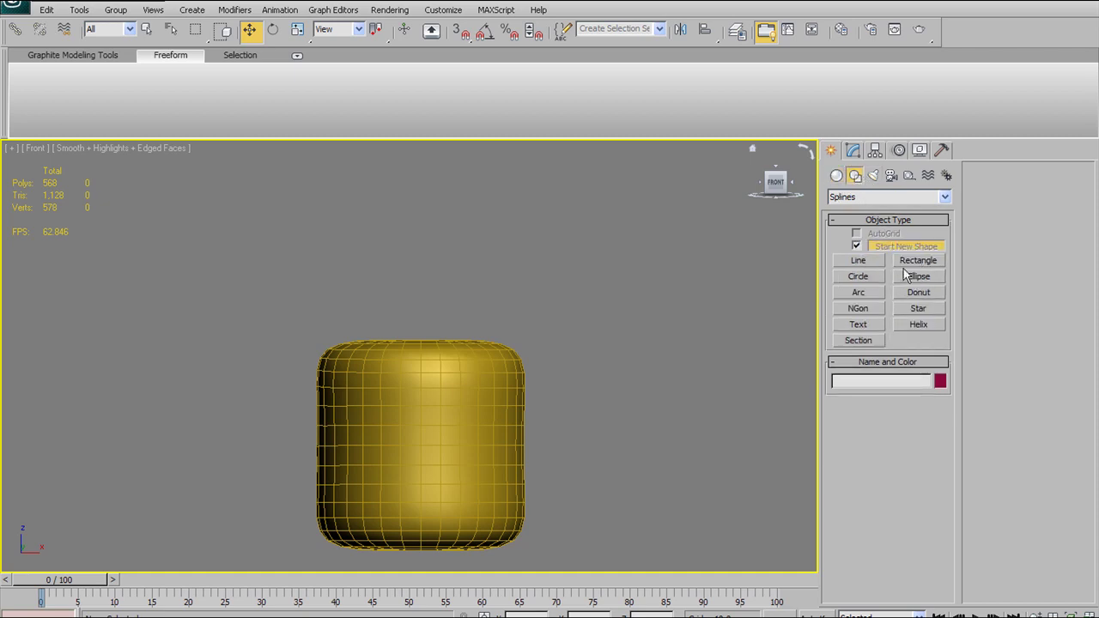
# Step: Draw a spiral above the cylinder with the Line tool, using corner and Bezier points, and delete it
pyautogui.click(859, 261)
pyautogui.click(414, 334)
pyautogui.click(428, 235)
pyautogui.moveTo(599, 175); pyautogui.dragTo(693, 217)
pyautogui.click(672, 285)
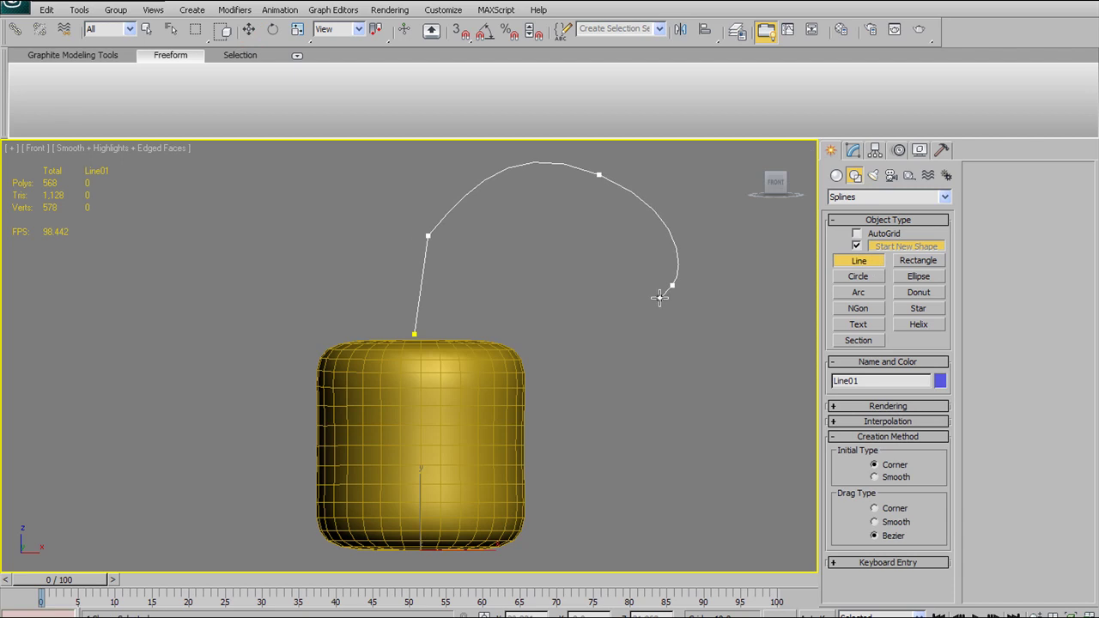
pyautogui.click(523, 323)
pyautogui.moveTo(514, 304); pyautogui.dragTo(470, 254)
pyautogui.moveTo(557, 203); pyautogui.dragTo(598, 223)
pyautogui.moveTo(576, 285); pyautogui.dragTo(552, 208)
pyautogui.click(540, 243)
pyautogui.rightClick(556, 238)
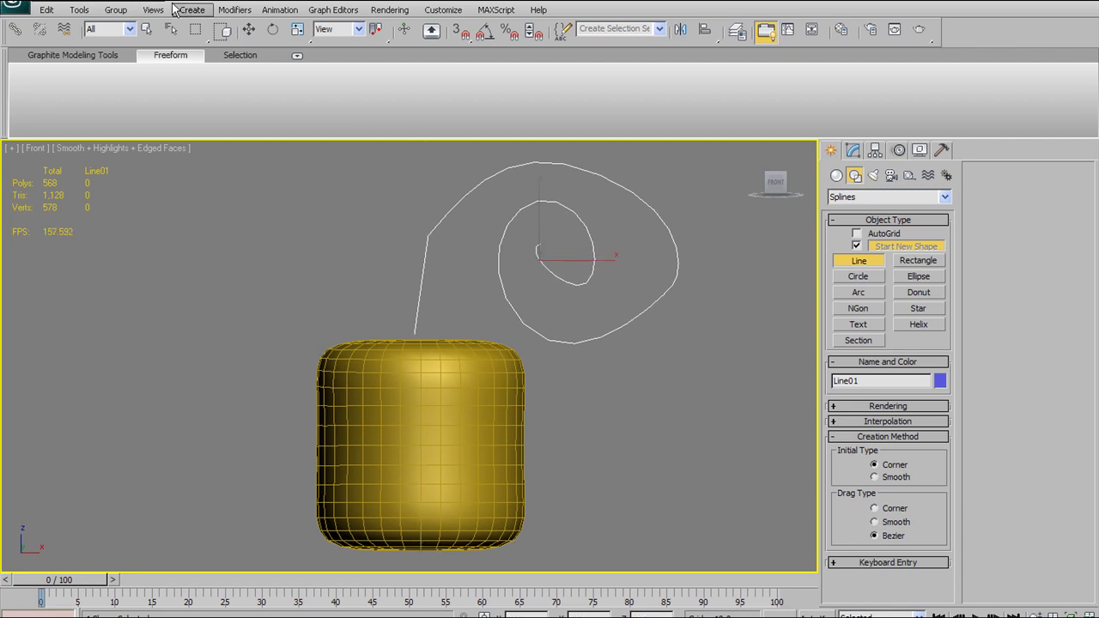
pyautogui.click(249, 30)
pyautogui.press('Delete')
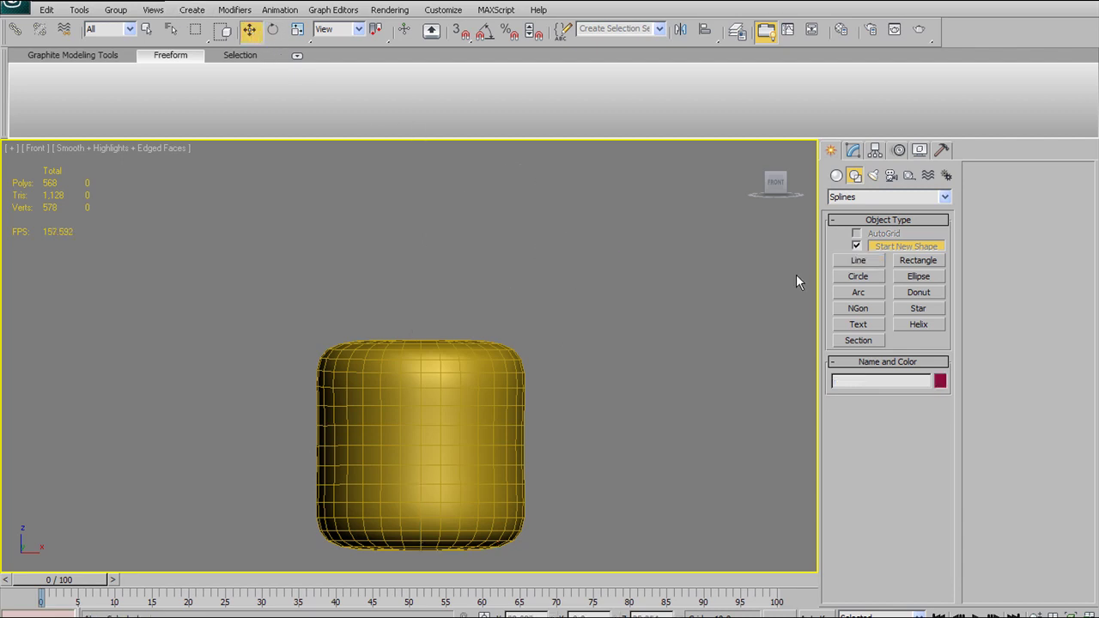
# Step: Select the cylinder and reactivate the PolyDraw Splines tool, leaving room above the object
pyautogui.click(425, 444)
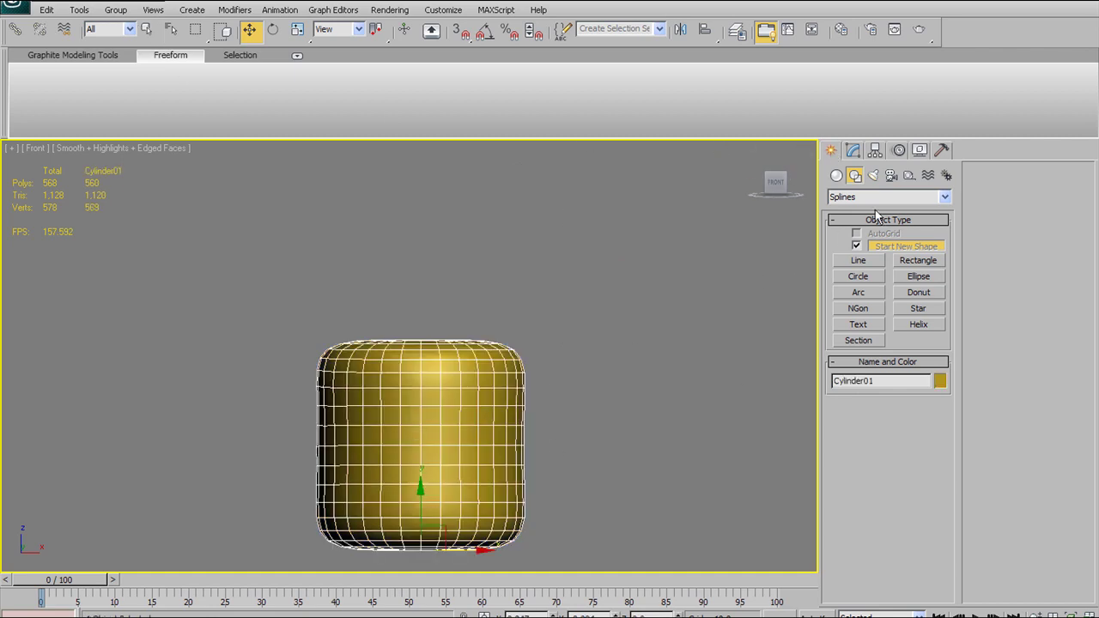
pyautogui.click(855, 154)
pyautogui.click(228, 92)
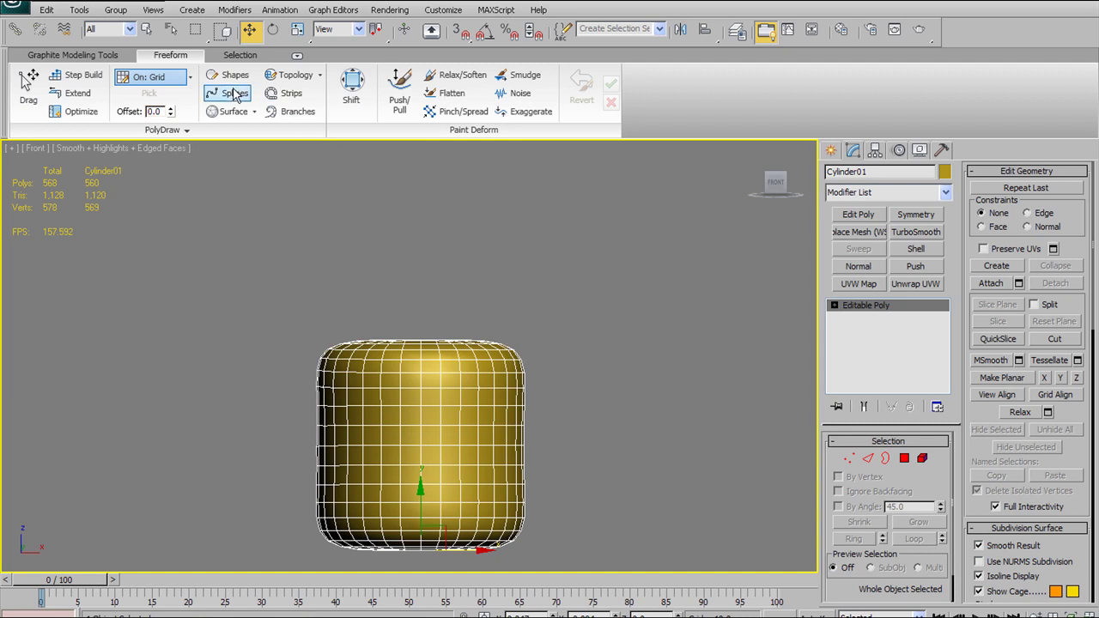
pyautogui.moveTo(481, 278); pyautogui.dragTo(483, 308, button='middle')
pyautogui.scroll(-2, 433, 341)
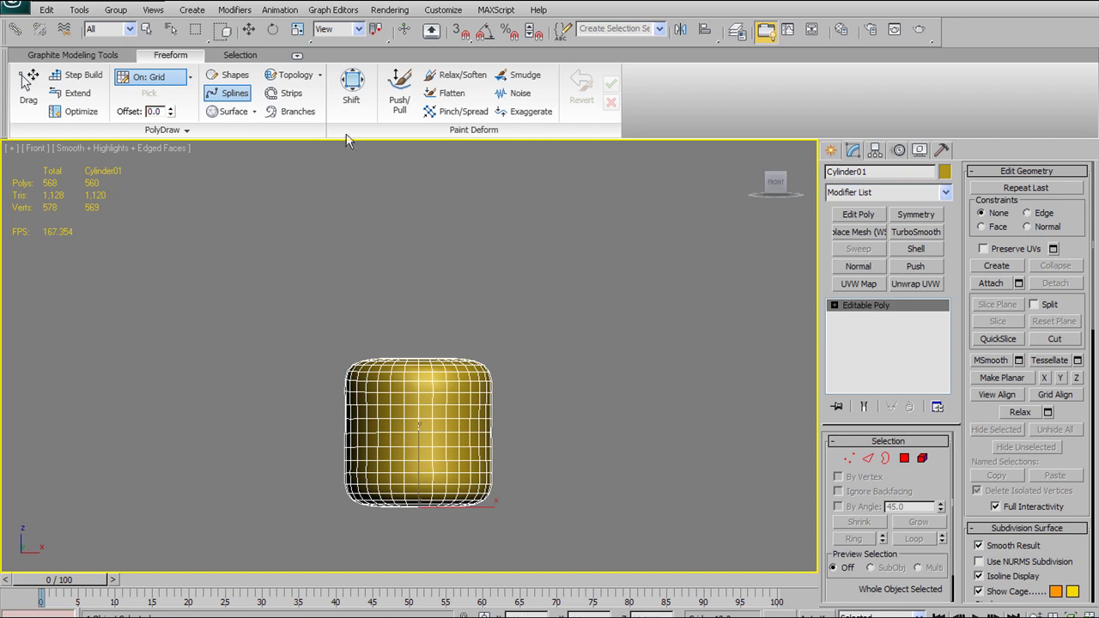
pyautogui.click(129, 55)
pyautogui.click(171, 55)
# Step: Enter the cylinder's polygon level and draw a freehand wavy spline above its top, curling into a spiral, with the Splines tool
pyautogui.click(905, 459)
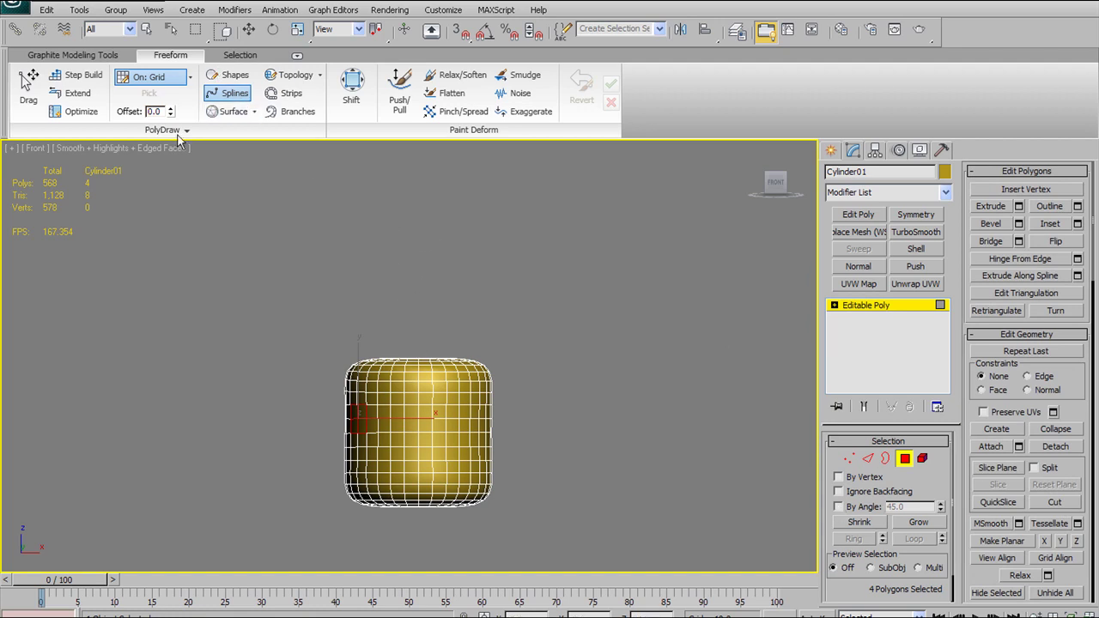
pyautogui.click(103, 56)
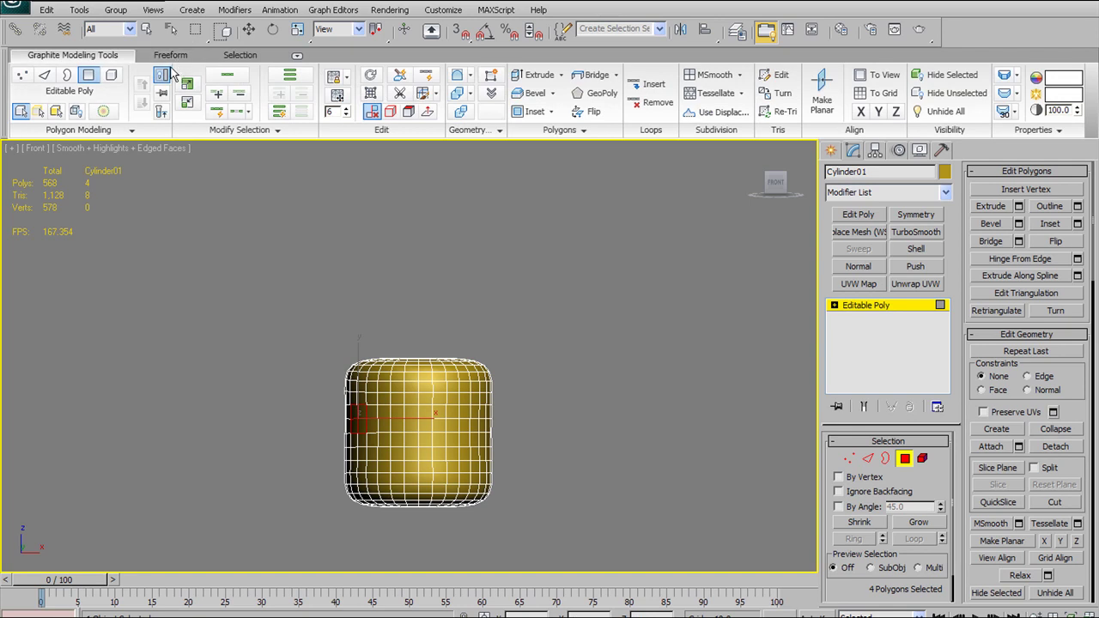
pyautogui.click(170, 55)
pyautogui.click(227, 74)
pyautogui.click(232, 92)
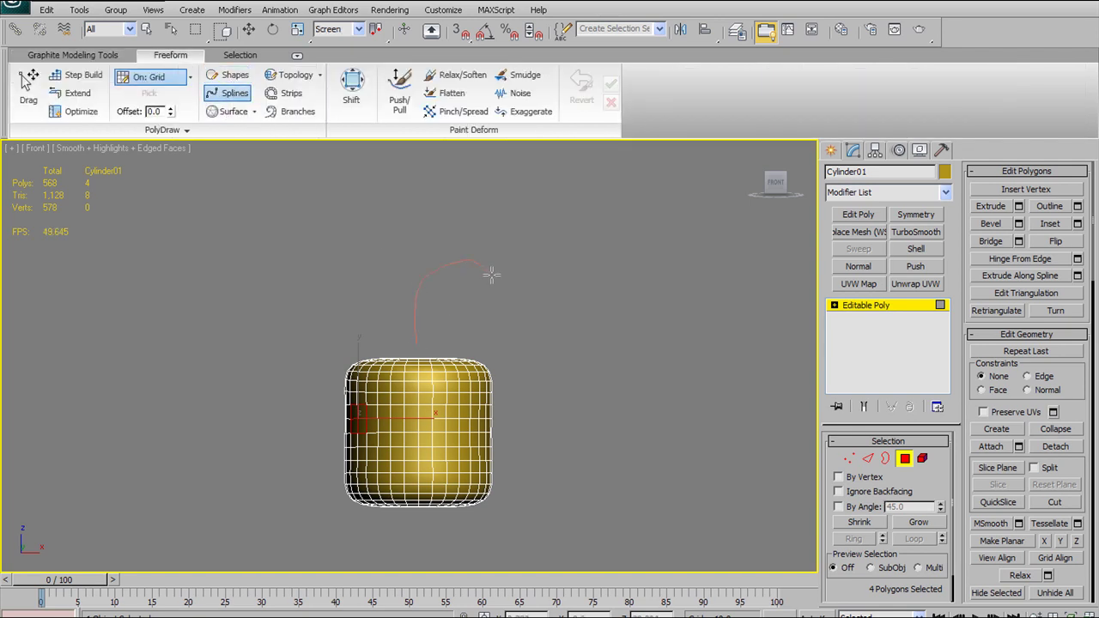
pyautogui.moveTo(527, 223); pyautogui.dragTo(561, 222)
pyautogui.moveTo(439, 352); pyautogui.dragTo(431, 368, button='middle')
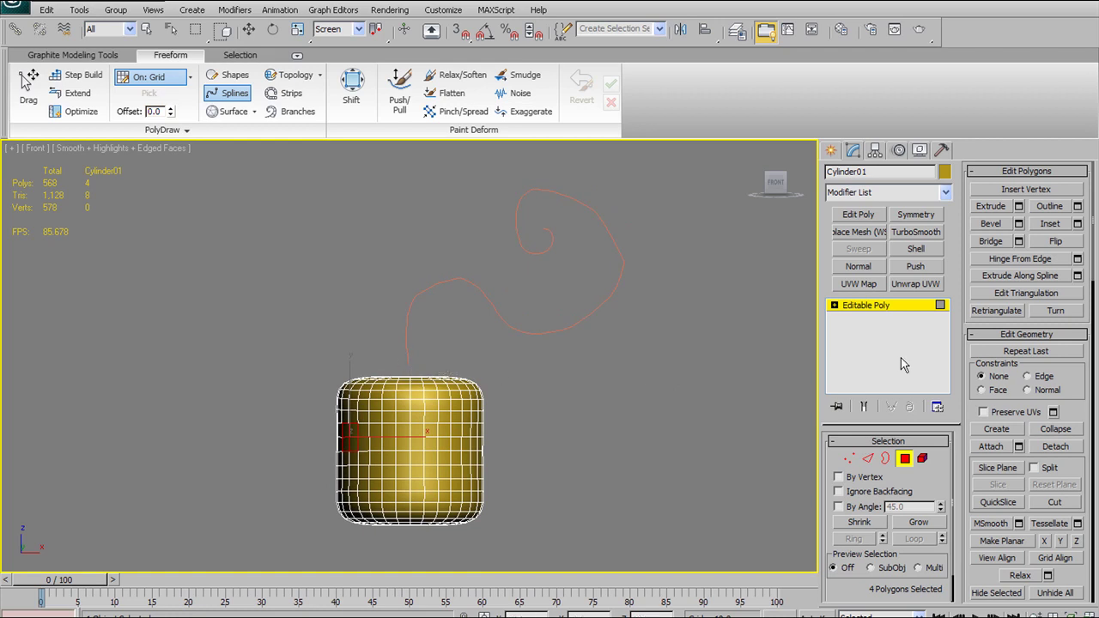
# Step: Leave the polygon level and move the drawn spline down until its start meets the cylinder's top
pyautogui.click(905, 458)
pyautogui.press('w')
pyautogui.click(464, 283)
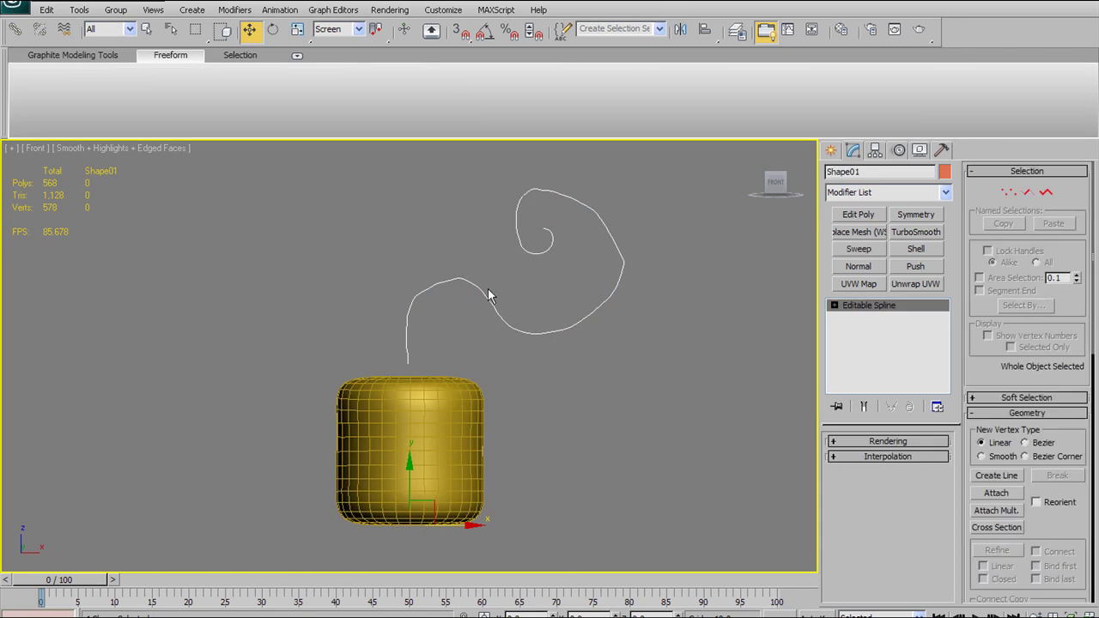
pyautogui.moveTo(410, 465); pyautogui.dragTo(410, 475)
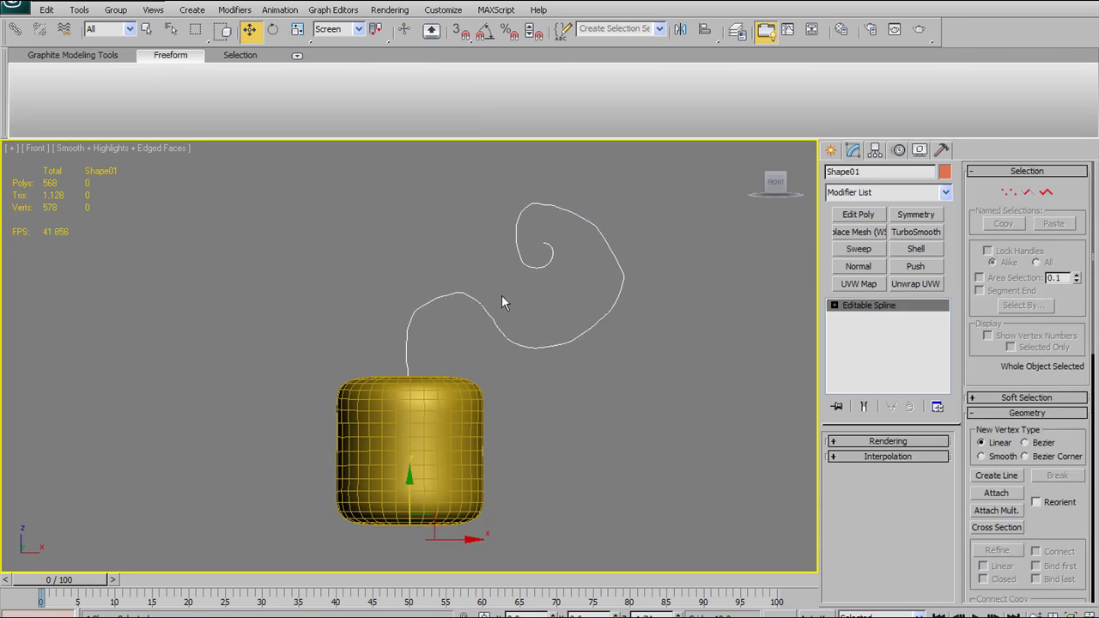
pyautogui.moveTo(539, 358); pyautogui.dragTo(559, 324, button='middle')
# Step: Select a block of four polygons on the left side of the cylinder, at about mid-height
pyautogui.click(456, 383)
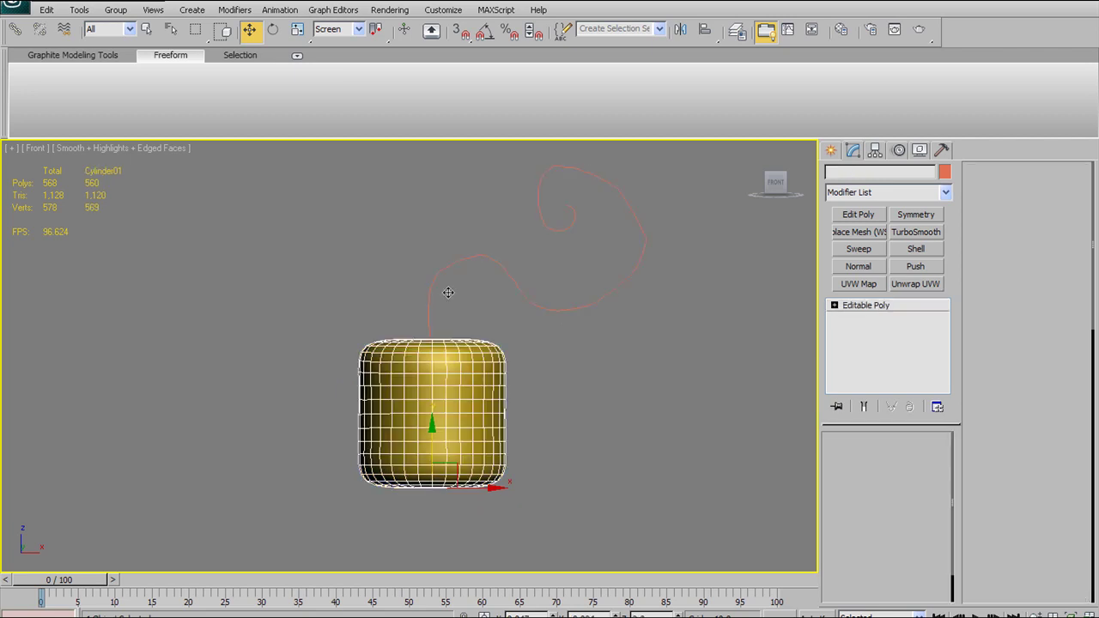
pyautogui.click(86, 55)
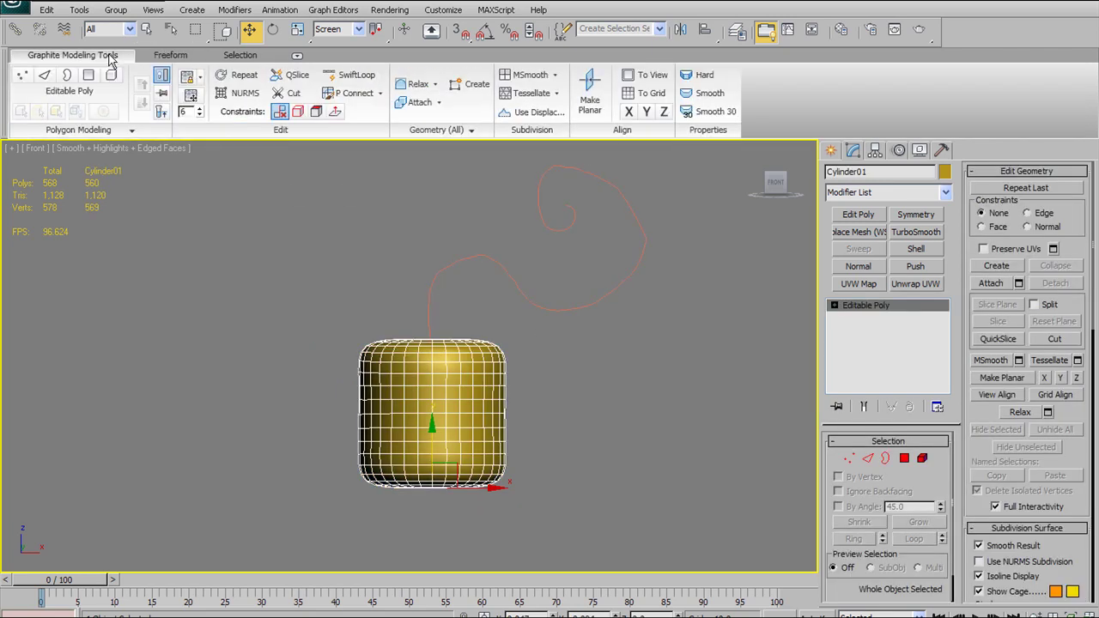
pyautogui.click(904, 459)
pyautogui.moveTo(366, 378); pyautogui.dragTo(381, 410)
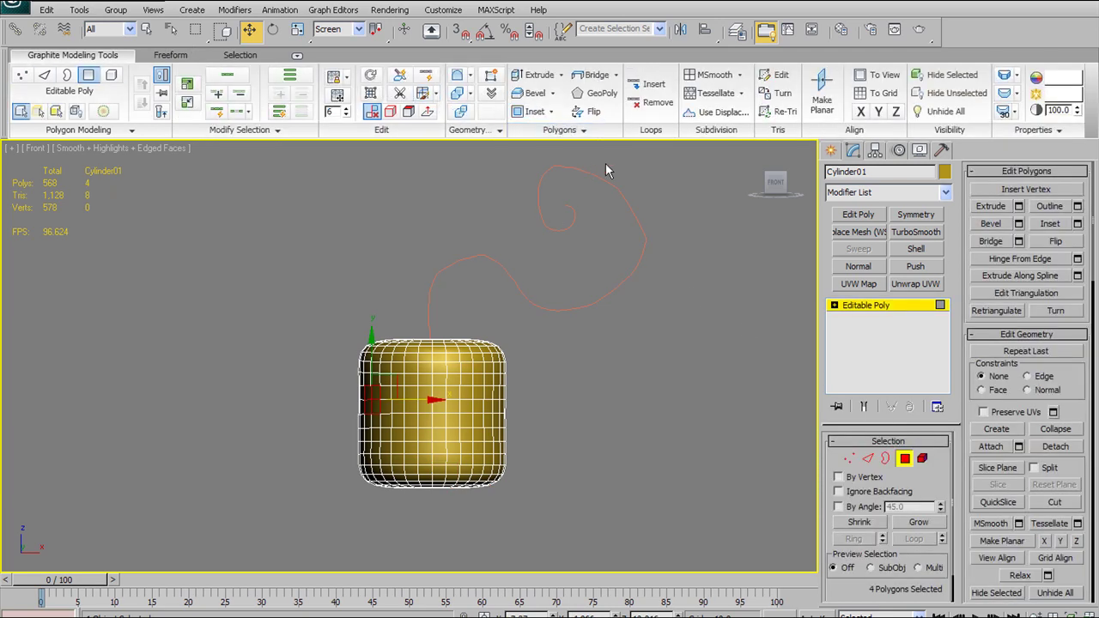
pyautogui.click(584, 134)
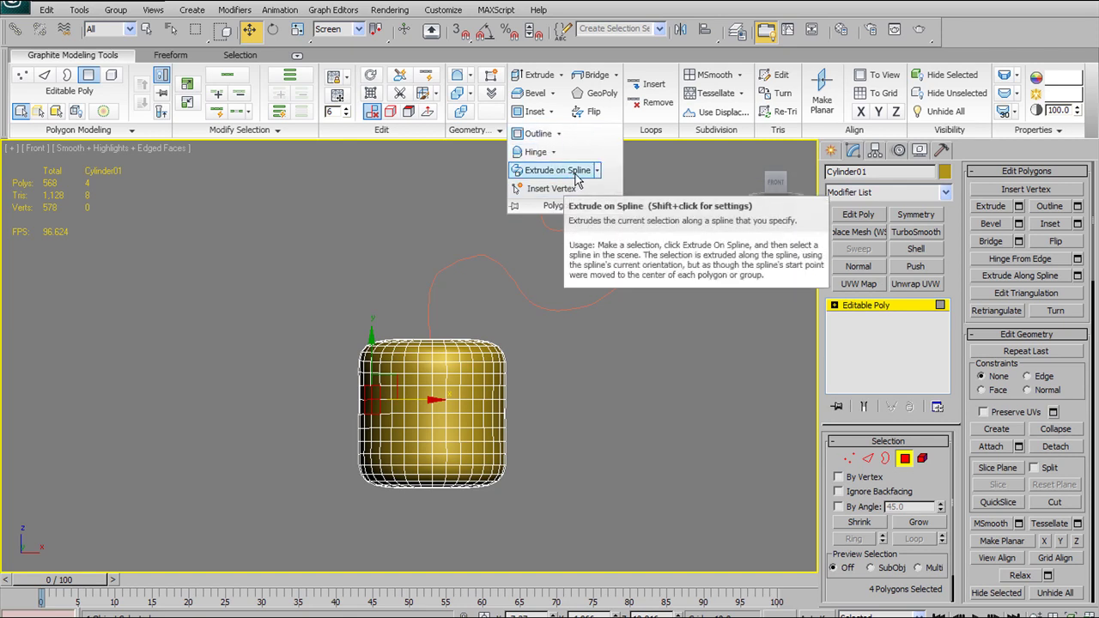
pyautogui.keyDown('shift'); pyautogui.click(576, 178); pyautogui.keyUp('shift')
pyautogui.moveTo(670, 178); pyautogui.dragTo(161, 177)
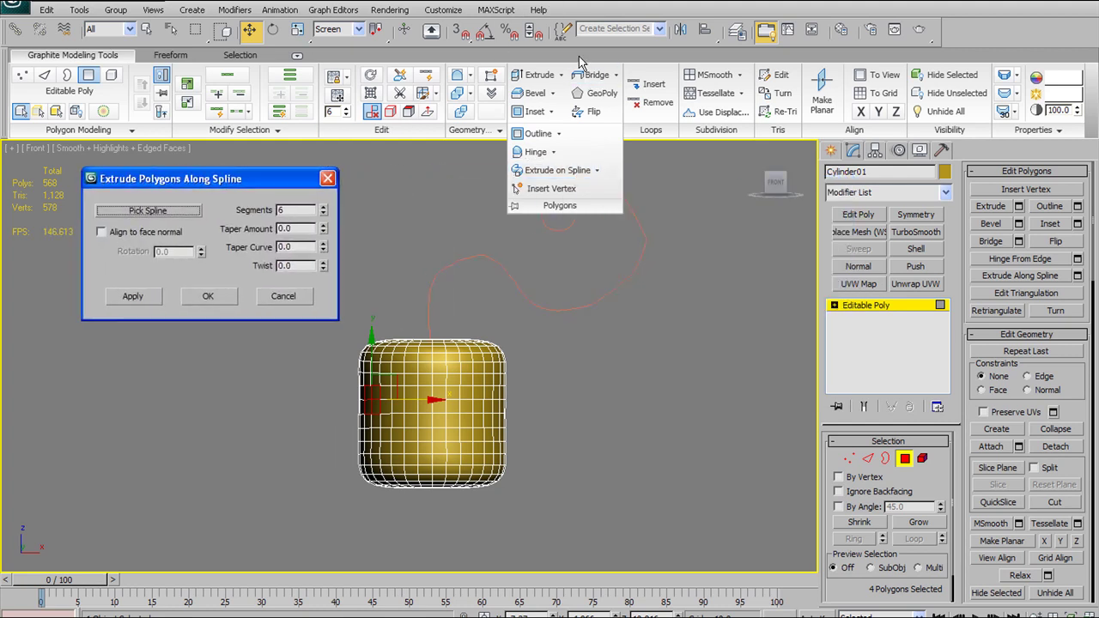
pyautogui.moveTo(416, 269); pyautogui.dragTo(437, 286, button='middle')
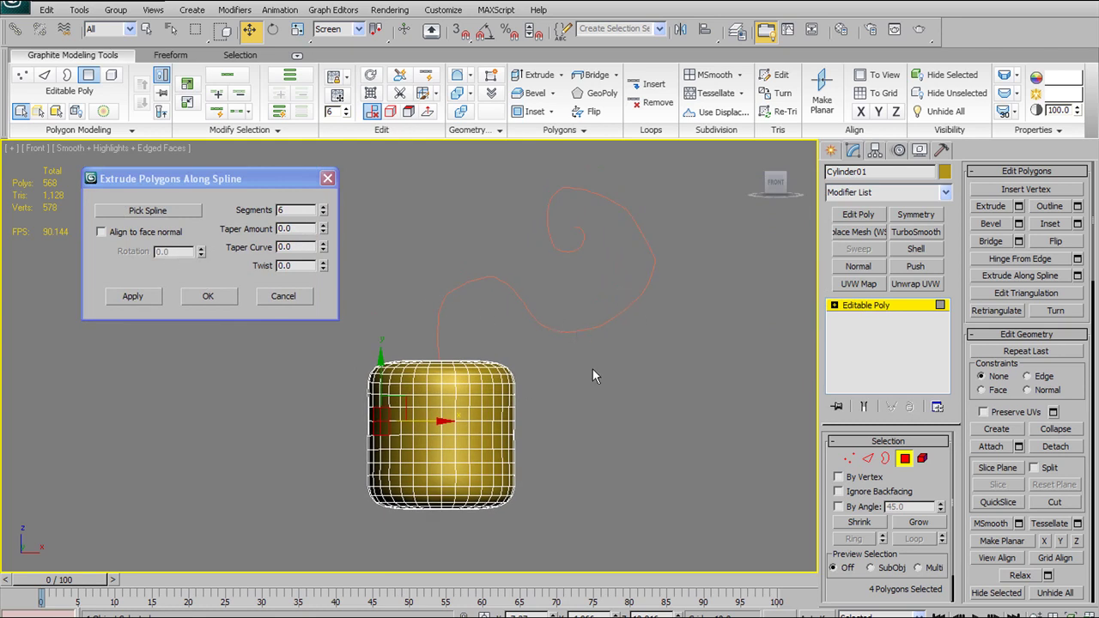
pyautogui.moveTo(518, 378); pyautogui.dragTo(532, 405, button='middle')
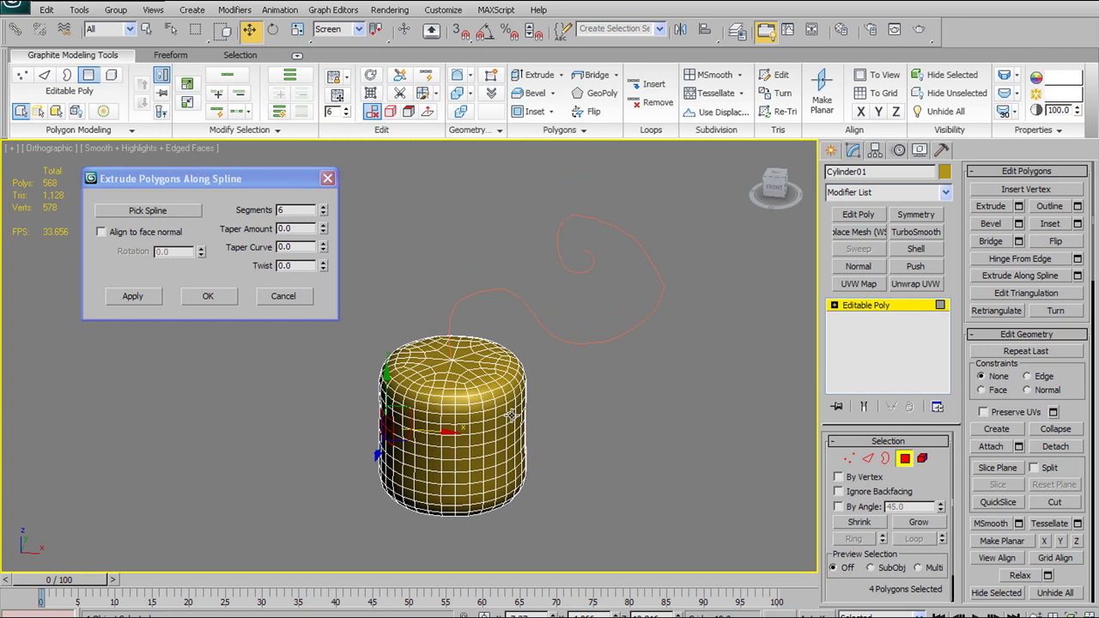
pyautogui.click(308, 301)
# Step: Select the polygons surrounding the centre vertex of the cylinder's top, shade the selected faces, and grow the selection three times
pyautogui.scroll(3, 586, 399)
pyautogui.scroll(1, 589, 405)
pyautogui.click(849, 459)
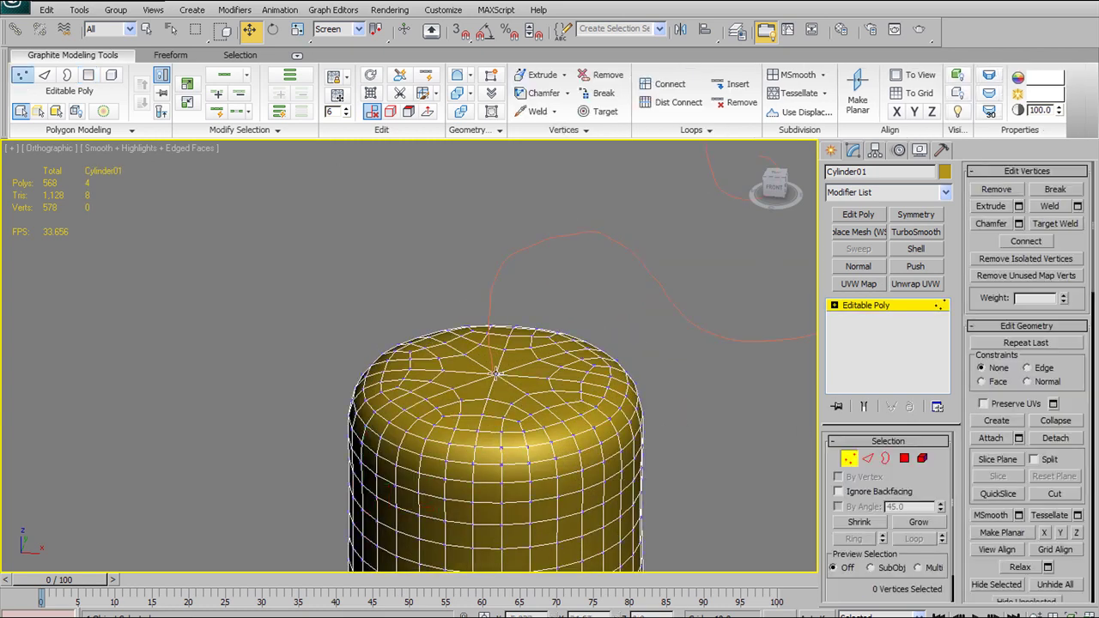
pyautogui.click(905, 458)
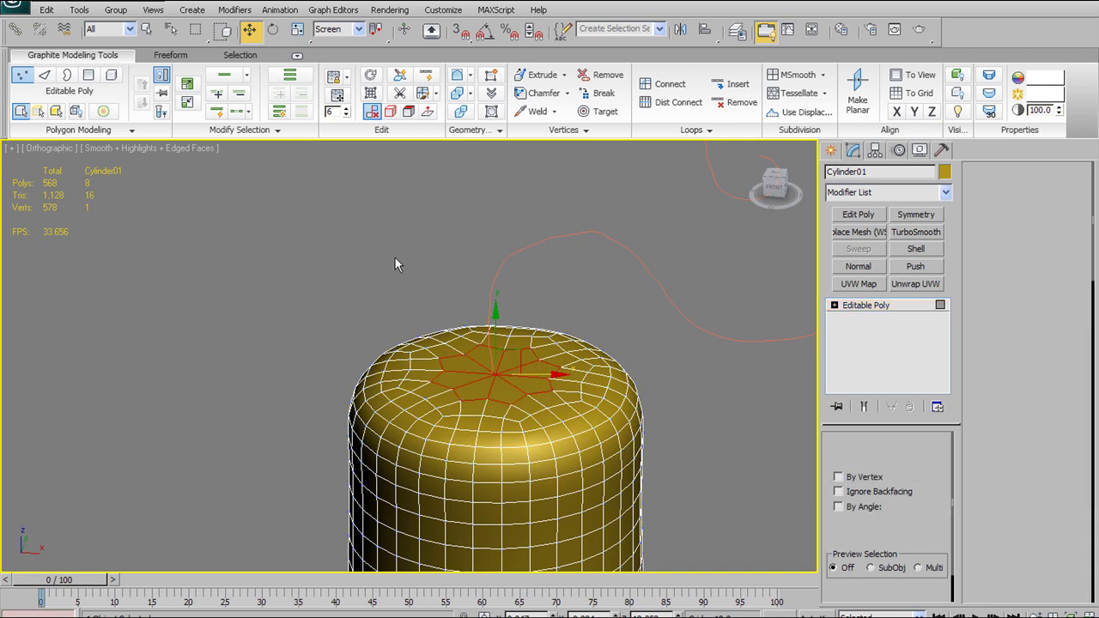
pyautogui.press('F2')
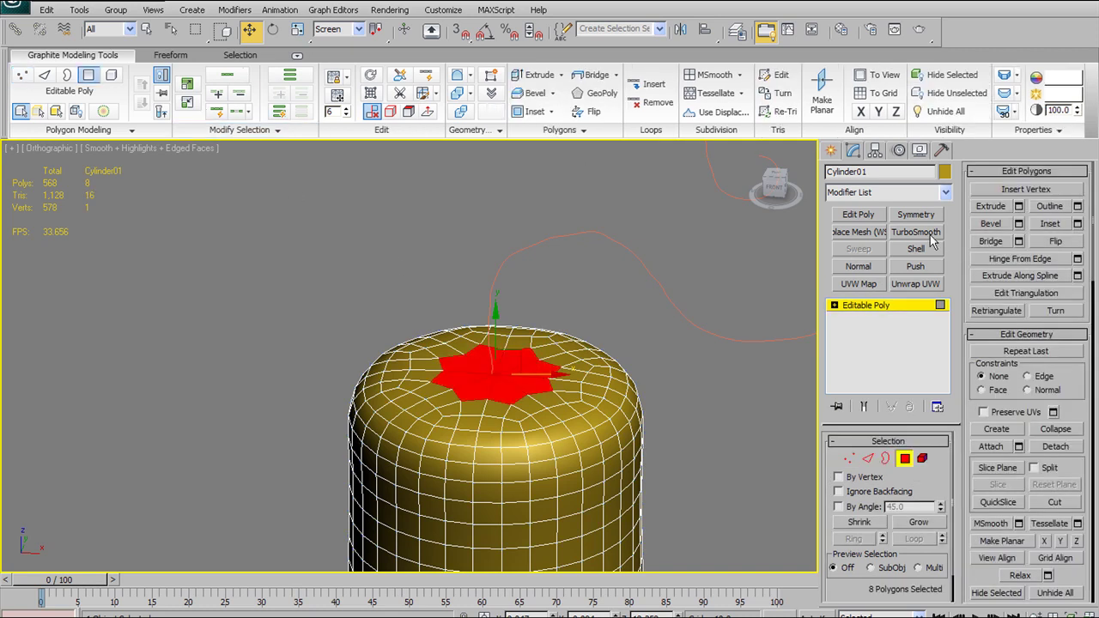
pyautogui.click(188, 85)
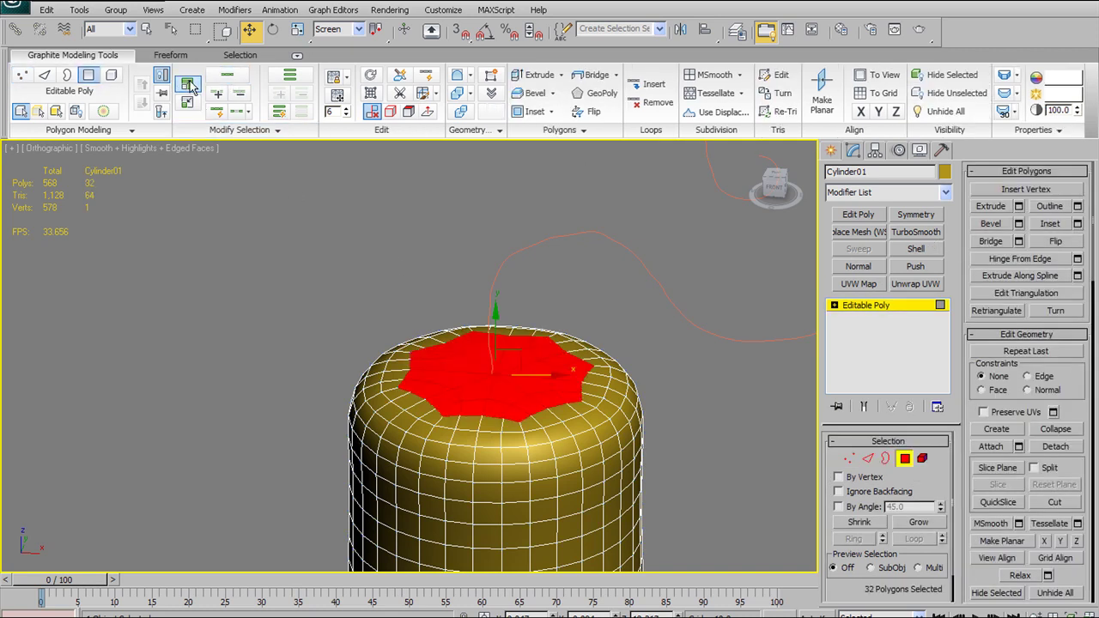
pyautogui.click(188, 85)
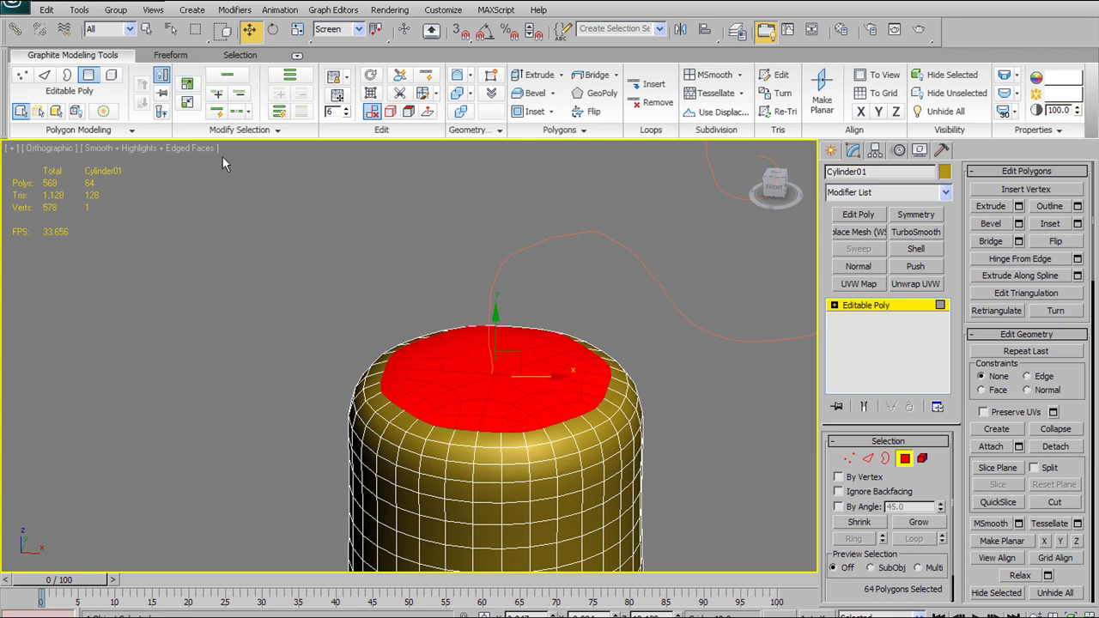
pyautogui.click(188, 85)
# Step: Open the Extrude on Spline settings for the selected top polygons and pick the wavy spiral spline as the extrusion path
pyautogui.keyDown('alt'); pyautogui.moveTo(539, 297); pyautogui.dragTo(427, 248, button='middle'); pyautogui.keyUp('alt')
pyautogui.scroll(-2, 427, 248)
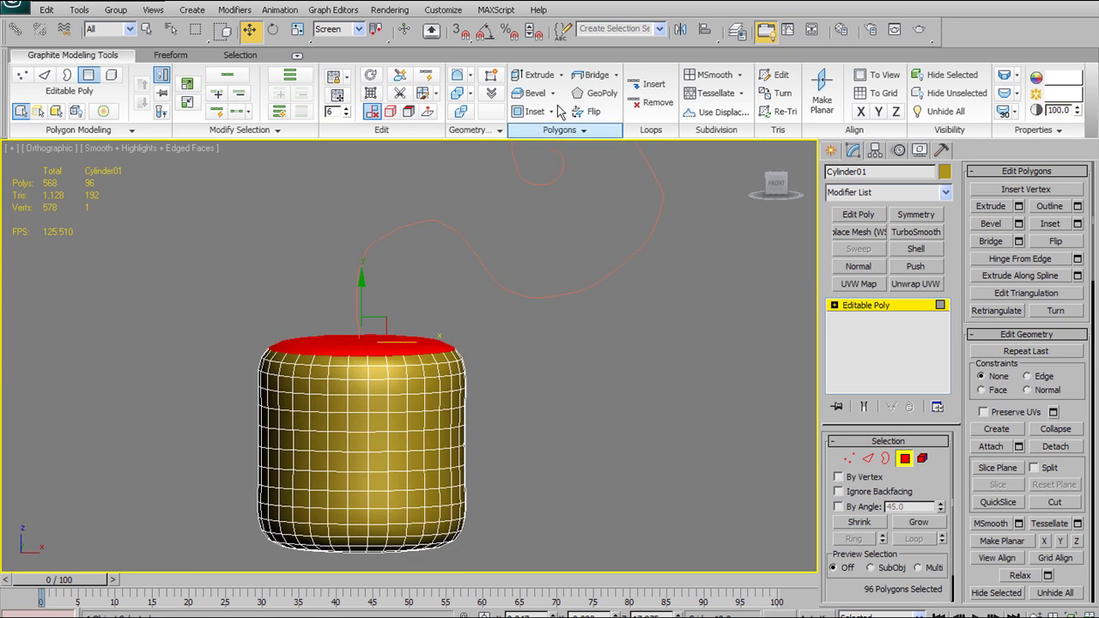
pyautogui.click(560, 129)
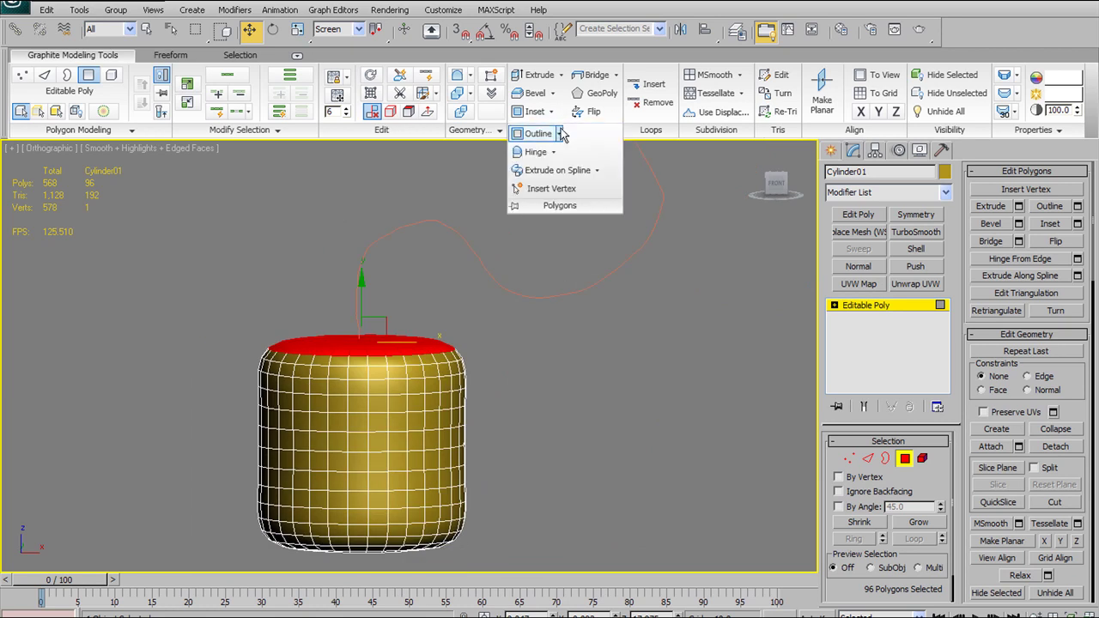
pyautogui.keyDown('shift'); pyautogui.click(554, 173); pyautogui.keyUp('shift')
pyautogui.moveTo(274, 180); pyautogui.dragTo(236, 178)
pyautogui.scroll(-2, 444, 257)
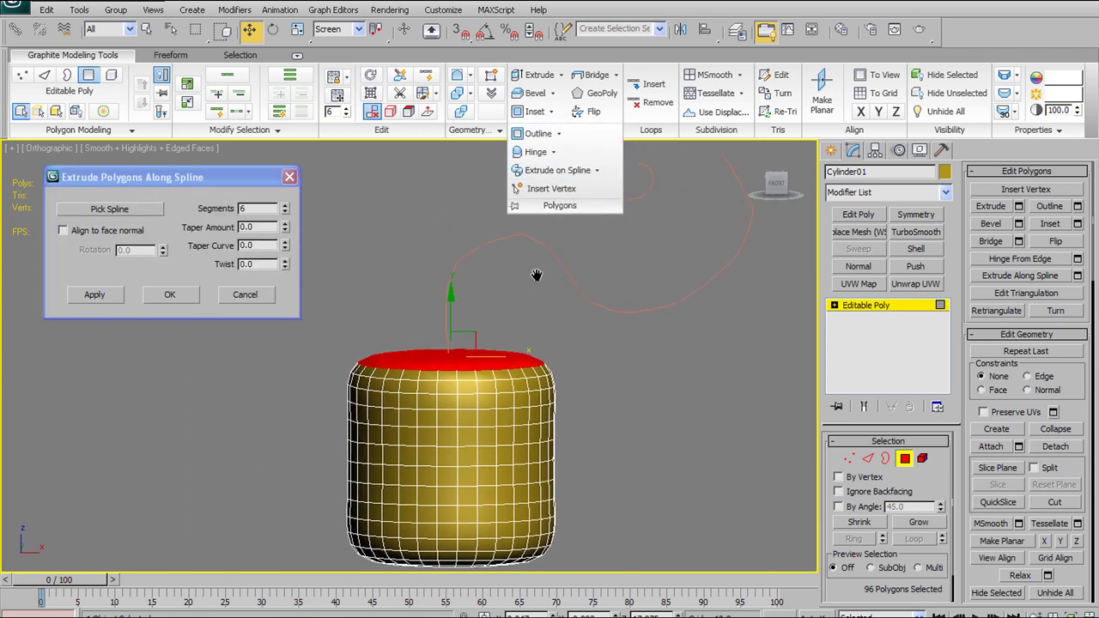
pyautogui.press('f')
pyautogui.scroll(5, 515, 361)
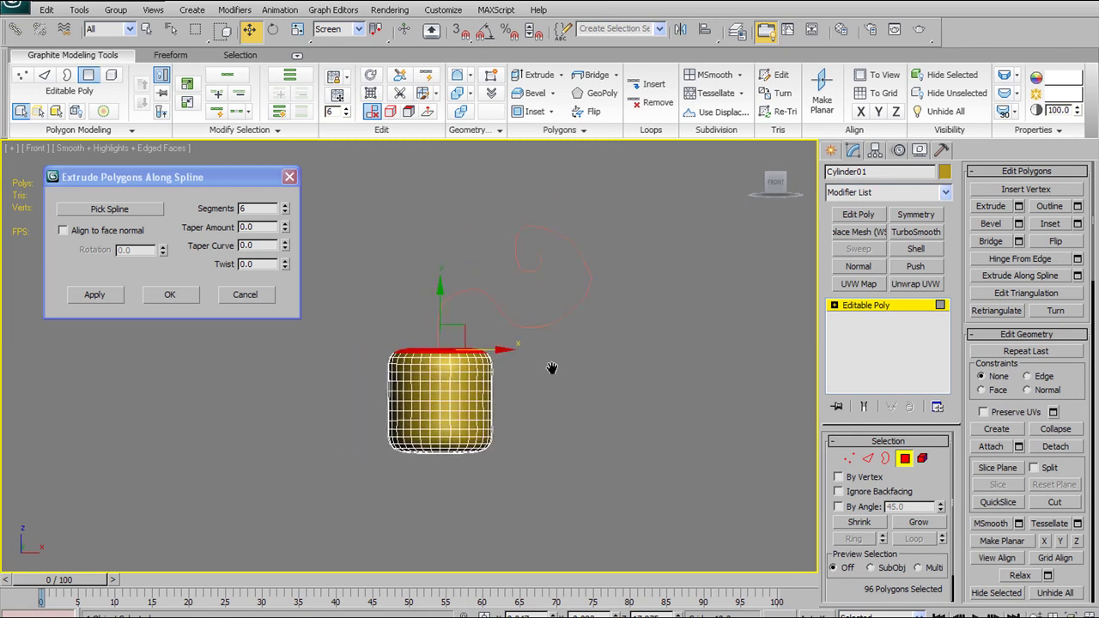
pyautogui.scroll(-2, 413, 359)
pyautogui.click(120, 209)
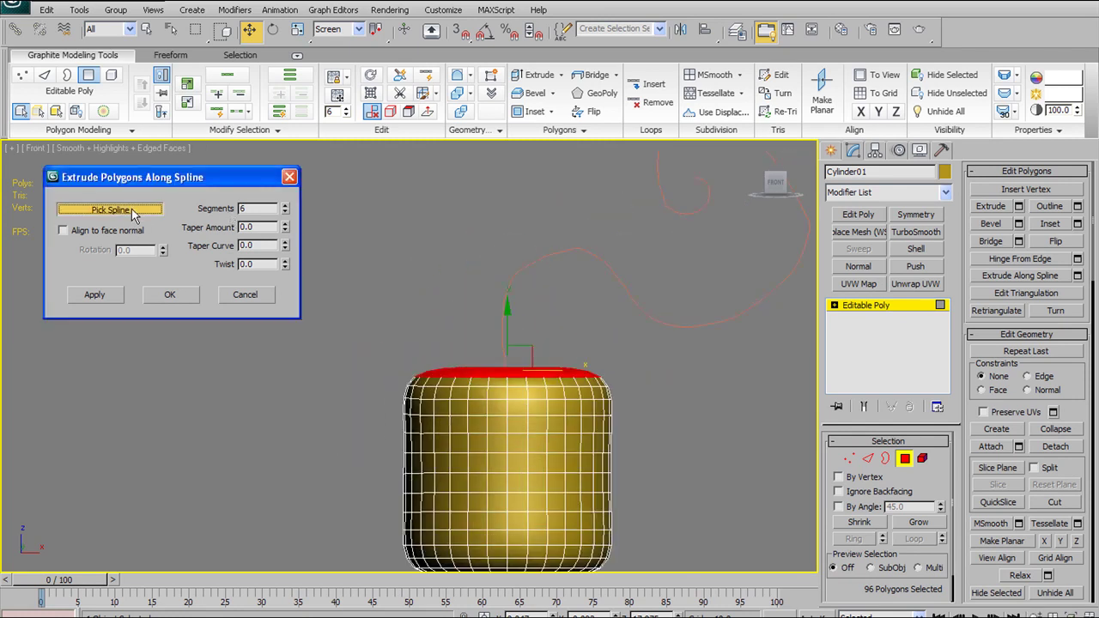
pyautogui.click(610, 267)
pyautogui.scroll(-3, 573, 298)
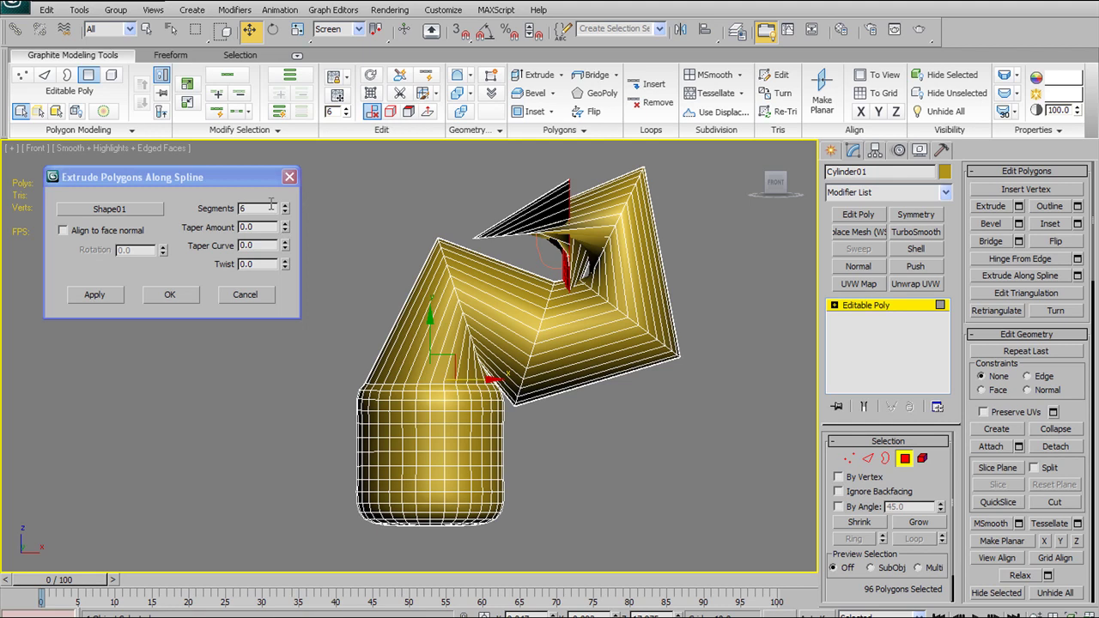
# Step: Set the spline extrusion's Segments to 24
pyautogui.moveTo(288, 217); pyautogui.dragTo(300, 143)
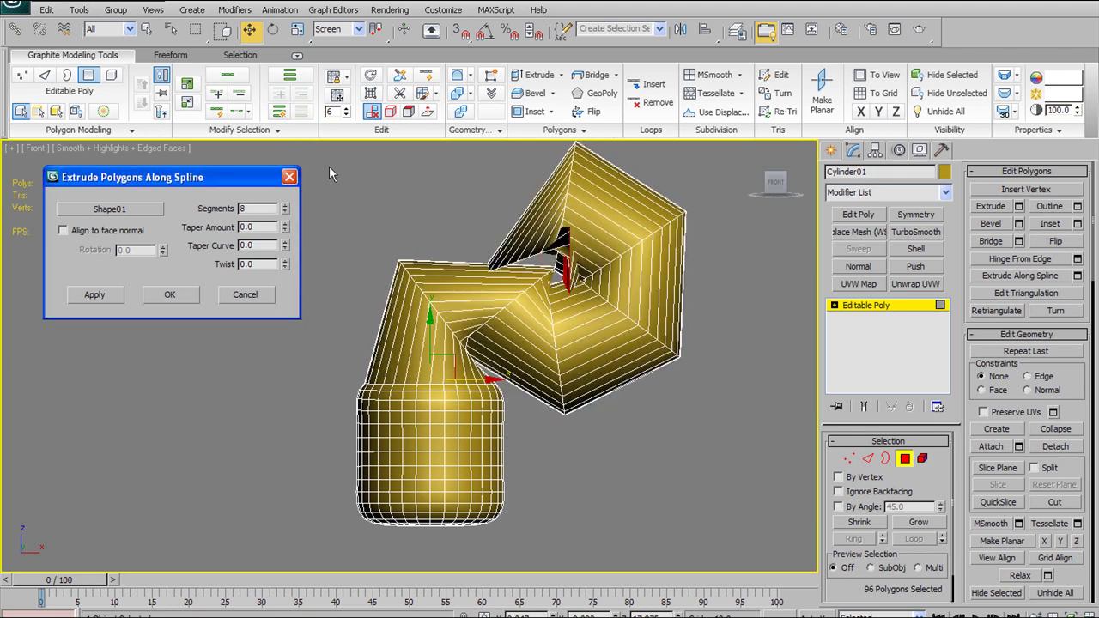
pyautogui.click(286, 206)
pyautogui.click(286, 206)
pyautogui.click(286, 206)
pyautogui.click(286, 207)
pyautogui.click(286, 206)
pyautogui.click(286, 206)
pyautogui.click(286, 206)
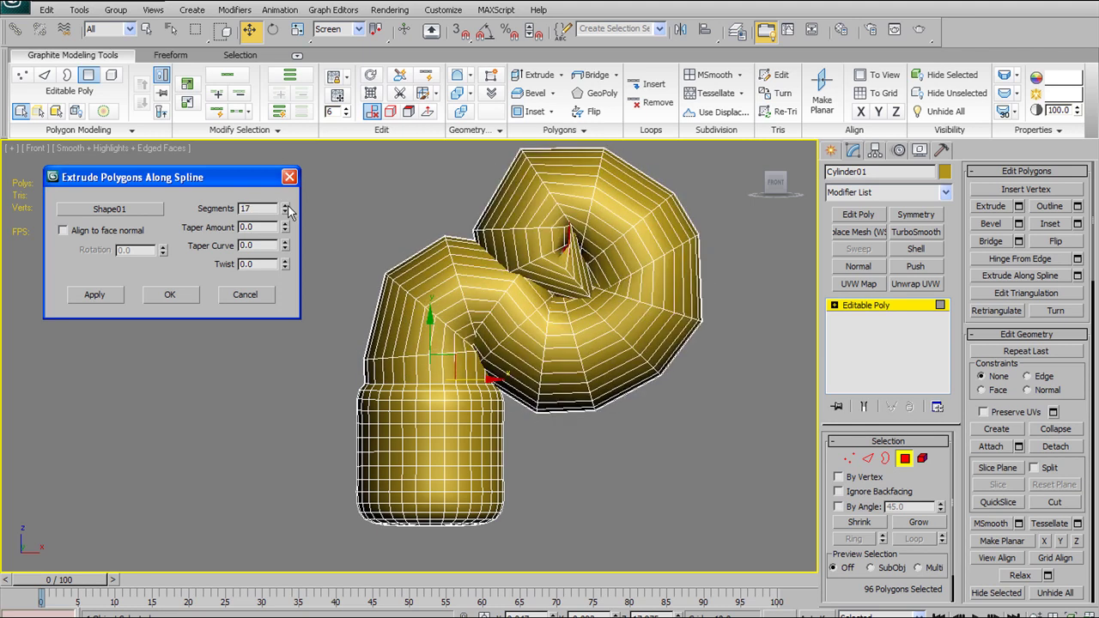
pyautogui.click(286, 206)
pyautogui.click(286, 206)
pyautogui.click(286, 207)
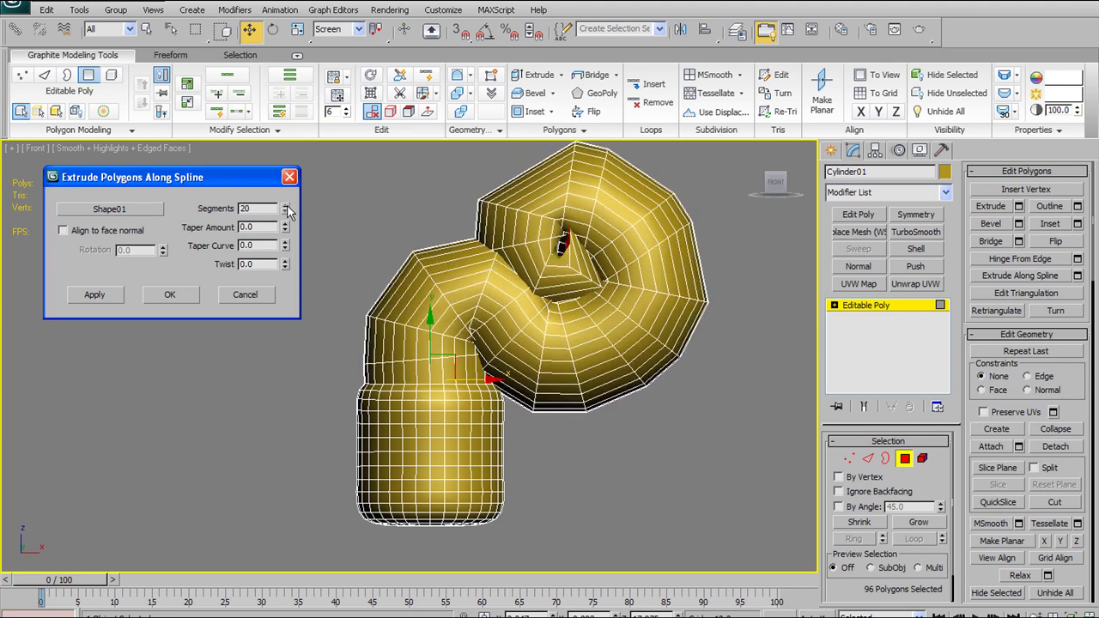
pyautogui.click(286, 207)
pyautogui.click(286, 207)
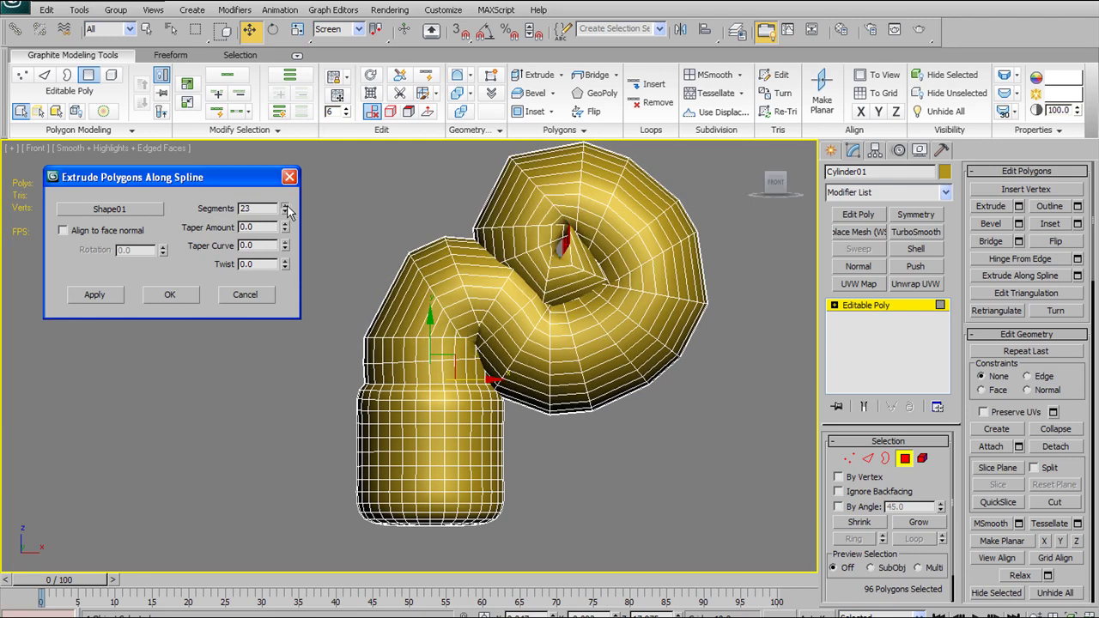
pyautogui.click(286, 207)
pyautogui.click(286, 207)
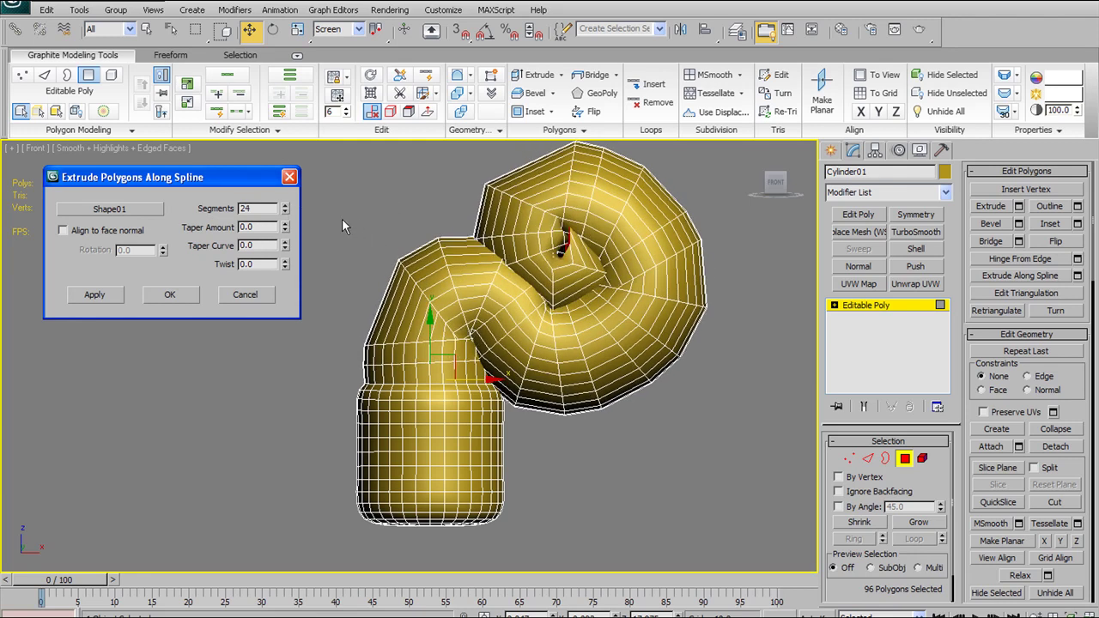
# Step: Set the spline extrusion's Taper Amount to -1.01 and Taper Curve to -0.48
pyautogui.moveTo(287, 230); pyautogui.dragTo(361, 301)
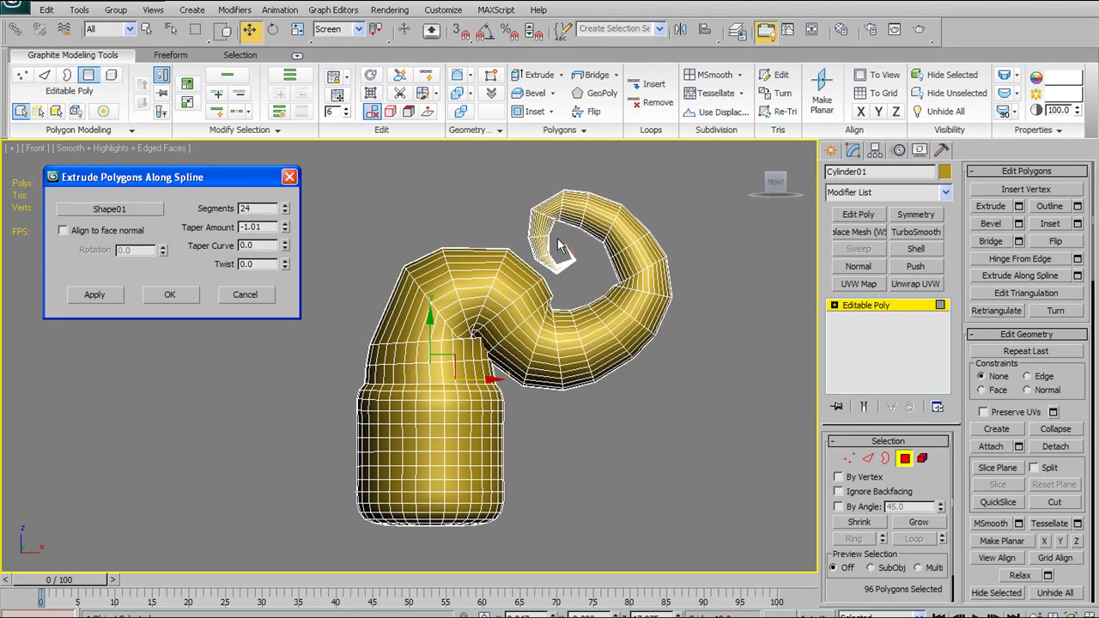
pyautogui.moveTo(599, 288); pyautogui.dragTo(598, 293, button='middle')
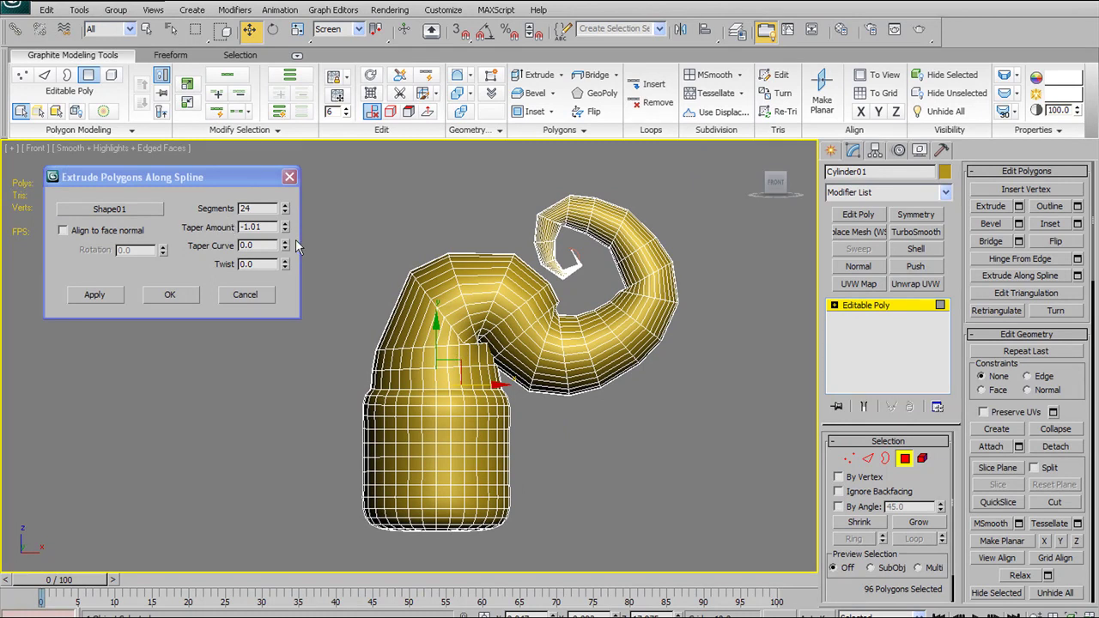
pyautogui.moveTo(287, 244); pyautogui.dragTo(310, 280)
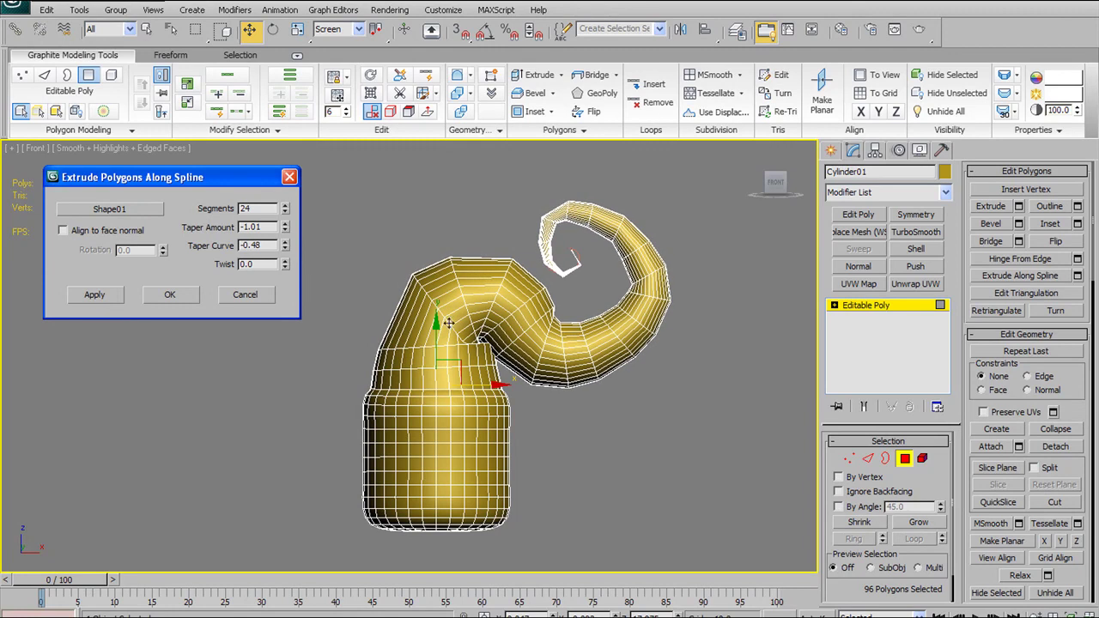
# Step: Inspect the tapered extrusion from the side and set its Taper Curve to -1.13
pyautogui.press('l')
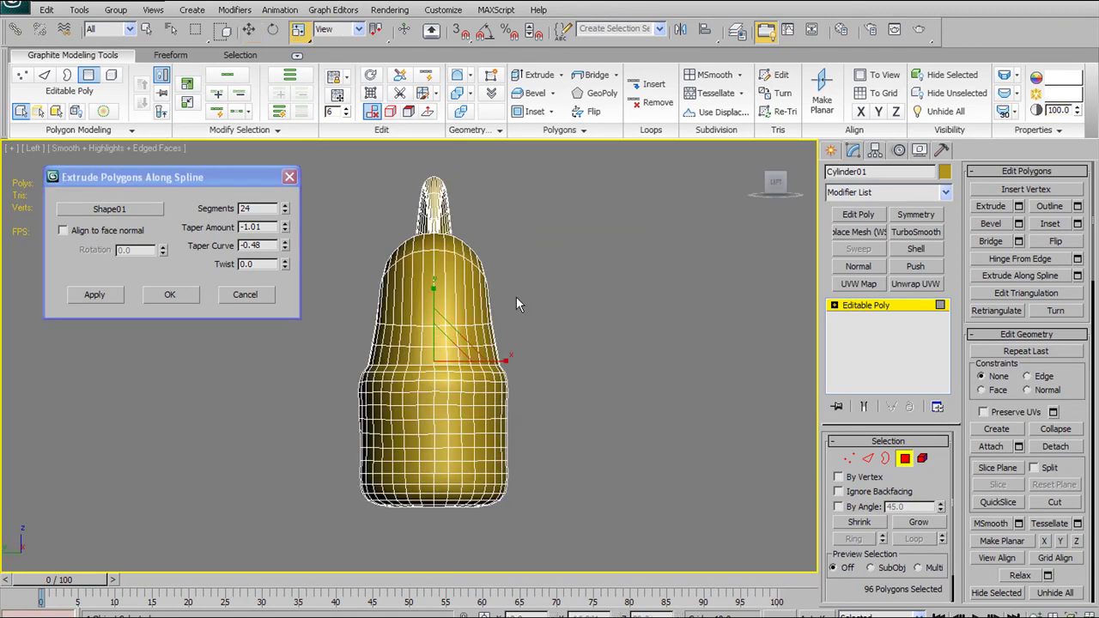
pyautogui.press('w')
pyautogui.keyDown('alt'); pyautogui.moveTo(578, 353); pyautogui.dragTo(300, 348, button='middle'); pyautogui.keyUp('alt')
pyautogui.scroll(3, 300, 348)
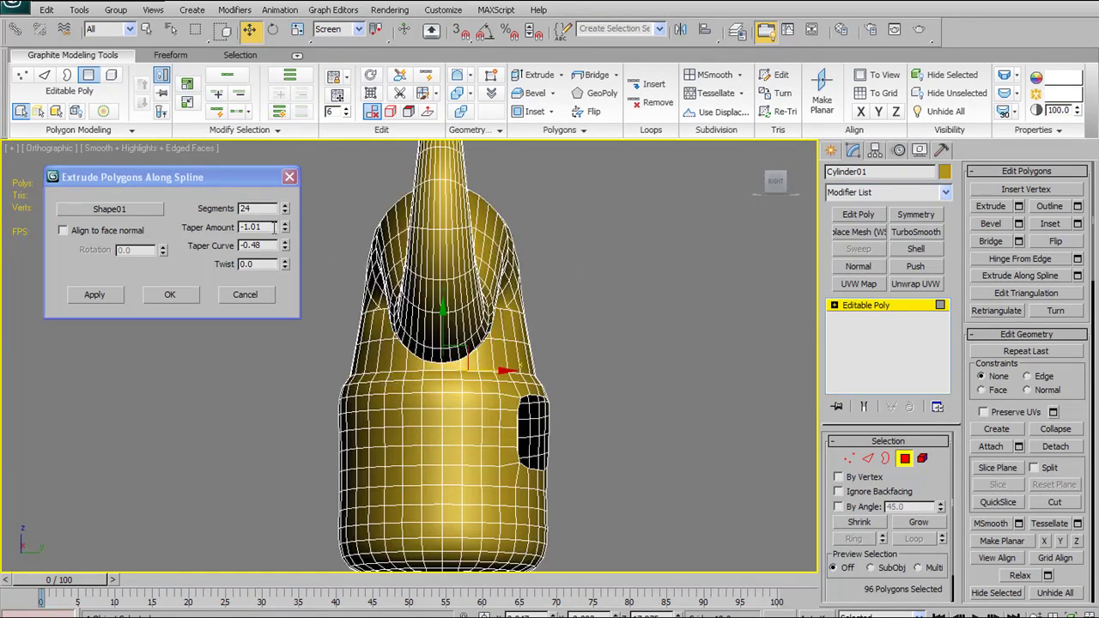
pyautogui.moveTo(286, 246); pyautogui.dragTo(365, 276)
pyautogui.moveTo(487, 274); pyautogui.dragTo(488, 307, button='middle')
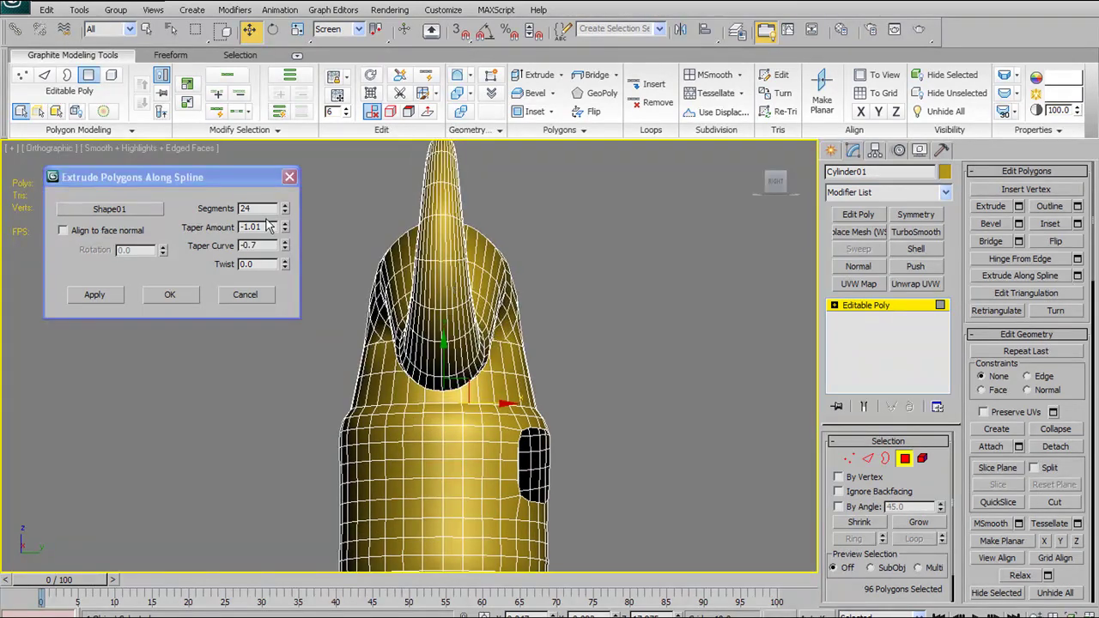
pyautogui.moveTo(277, 245); pyautogui.dragTo(315, 279)
# Step: Reset both the Taper Amount and the Taper Curve of the spline extrusion to 0
pyautogui.rightClick(285, 232)
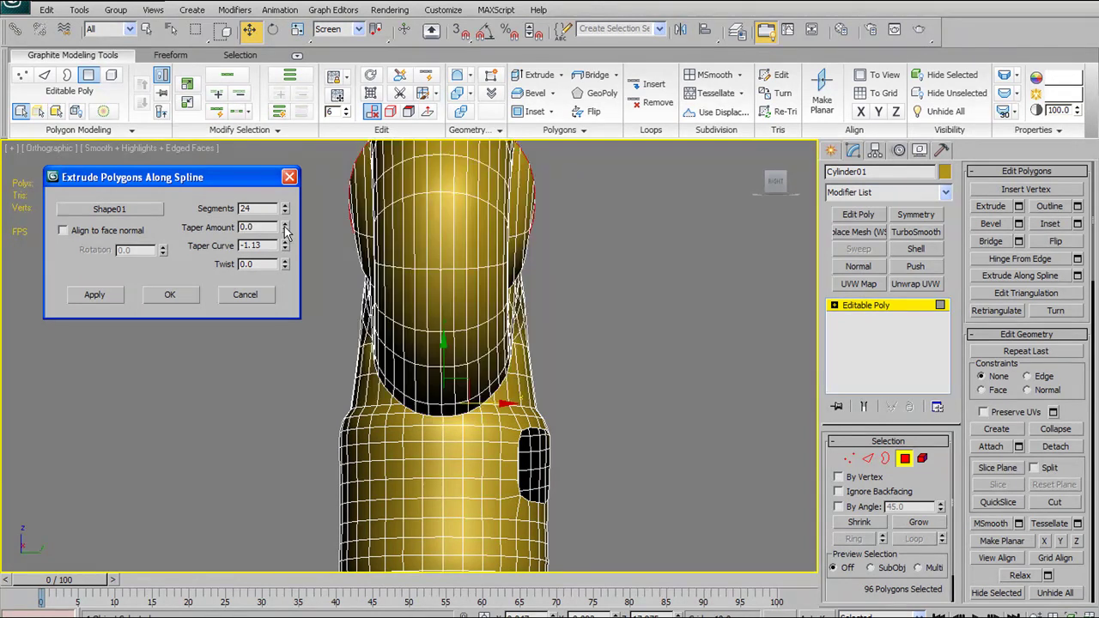
pyautogui.scroll(-2, 324, 255)
pyautogui.rightClick(286, 247)
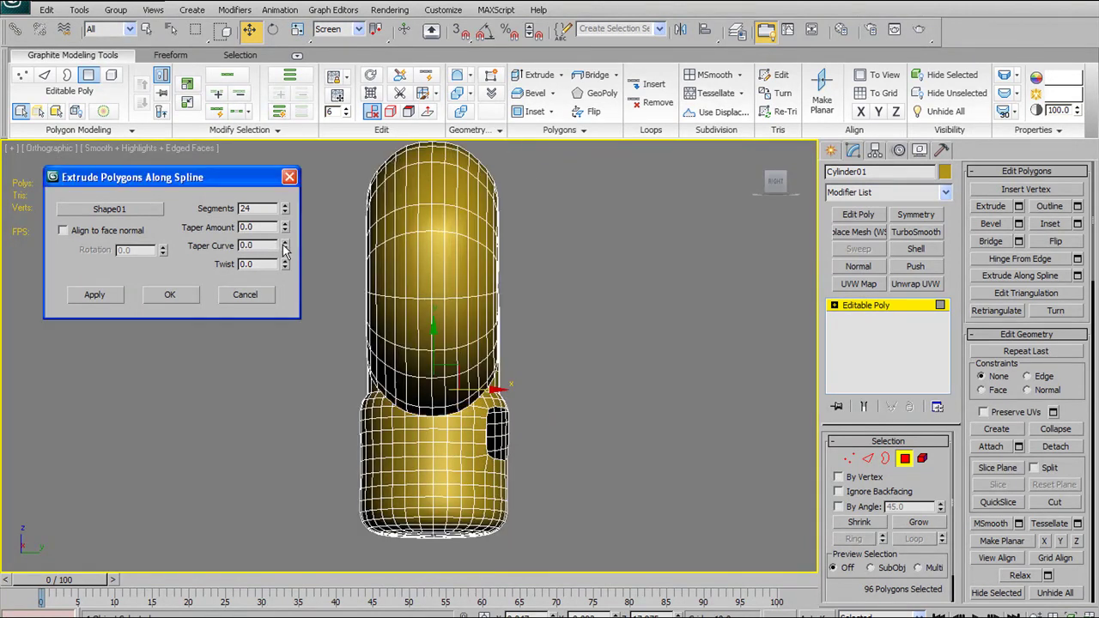
# Step: Set the spline extrusion's Taper Curve to -1.46 and Taper Amount to -0.97
pyautogui.moveTo(286, 227); pyautogui.dragTo(323, 301)
pyautogui.keyDown('alt'); pyautogui.moveTo(420, 270); pyautogui.dragTo(388, 232, button='middle'); pyautogui.keyUp('alt')
pyautogui.moveTo(286, 249); pyautogui.dragTo(356, 353)
pyautogui.moveTo(284, 226)
pyautogui.mouseDown()
pyautogui.moveTo(306, 361)
pyautogui.moveTo(303, 218)
pyautogui.mouseUp()
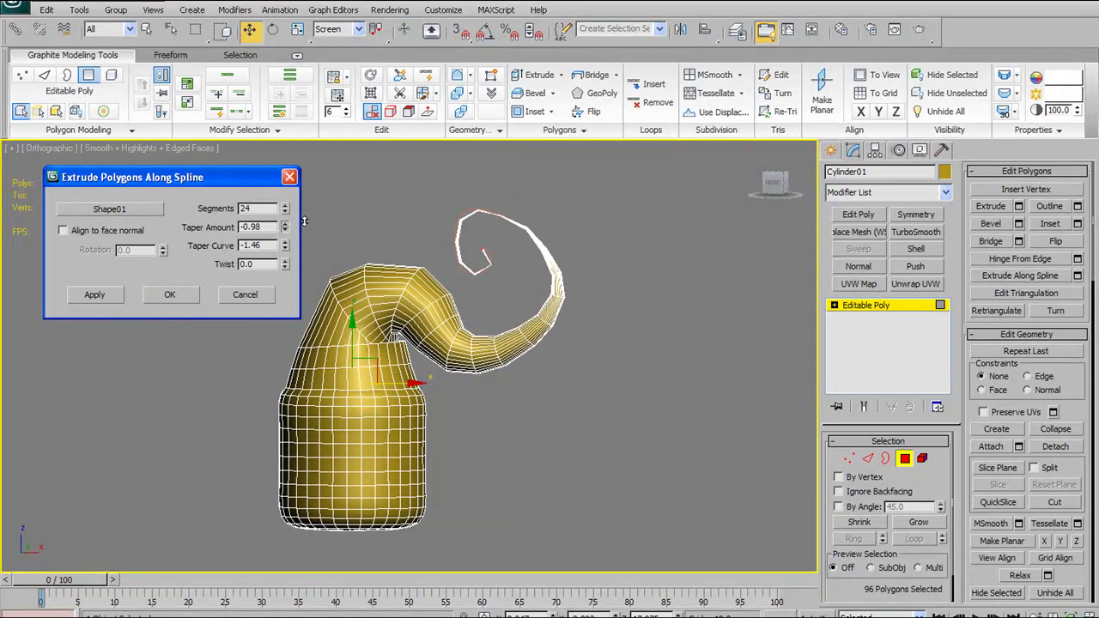
# Step: Adjust the taper in the front view, setting the Taper Curve to -1.4 and the Taper Amount to -0.88
pyautogui.scroll(2, 470, 267)
pyautogui.scroll(-3, 528, 323)
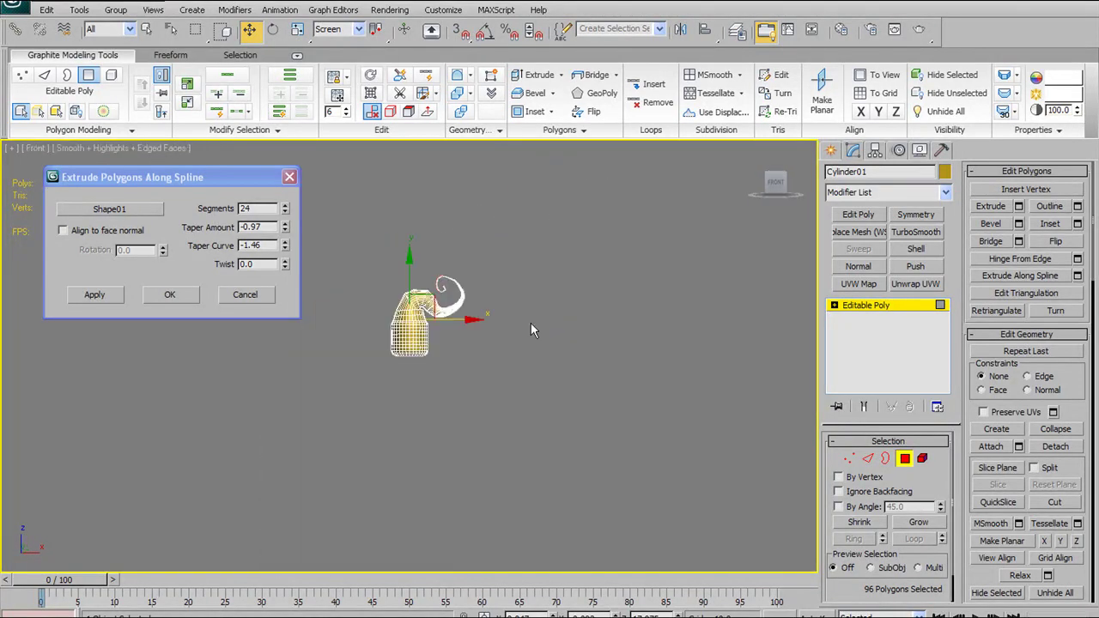
pyautogui.press('f')
pyautogui.scroll(3, 600, 330)
pyautogui.moveTo(601, 330); pyautogui.dragTo(573, 316, button='middle')
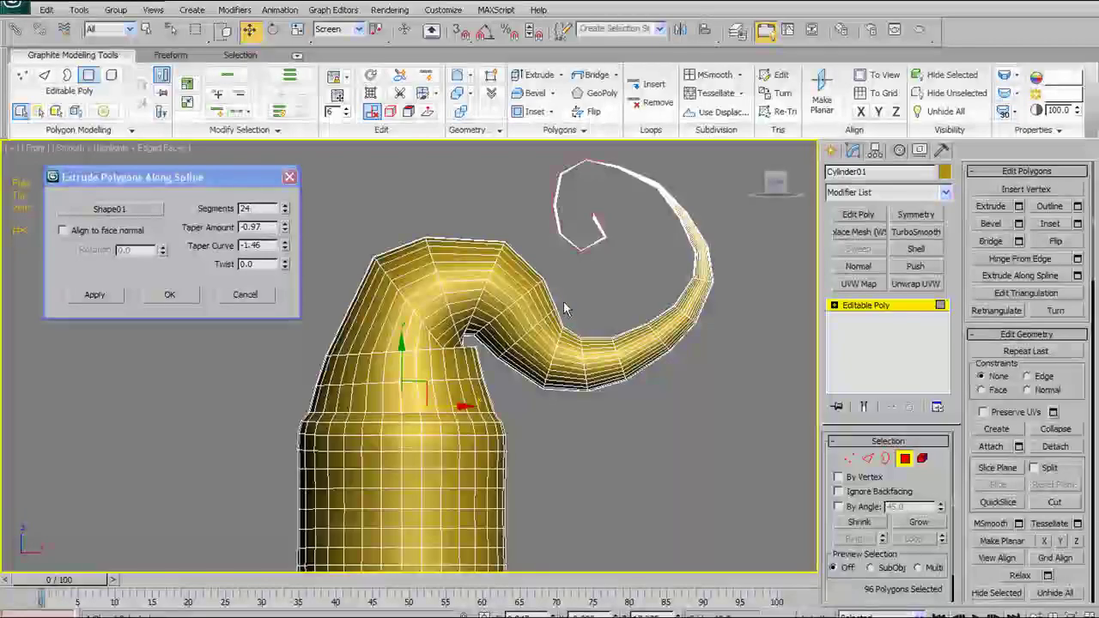
pyautogui.scroll(-2, 568, 289)
pyautogui.moveTo(290, 247); pyautogui.dragTo(407, 206)
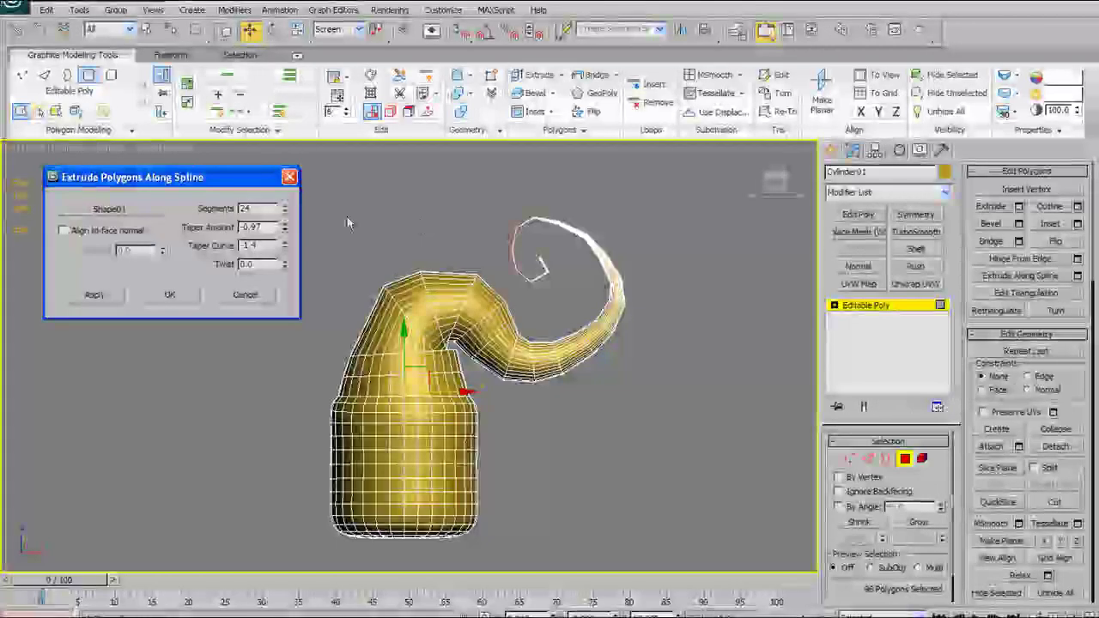
pyautogui.moveTo(288, 227); pyautogui.dragTo(314, 213)
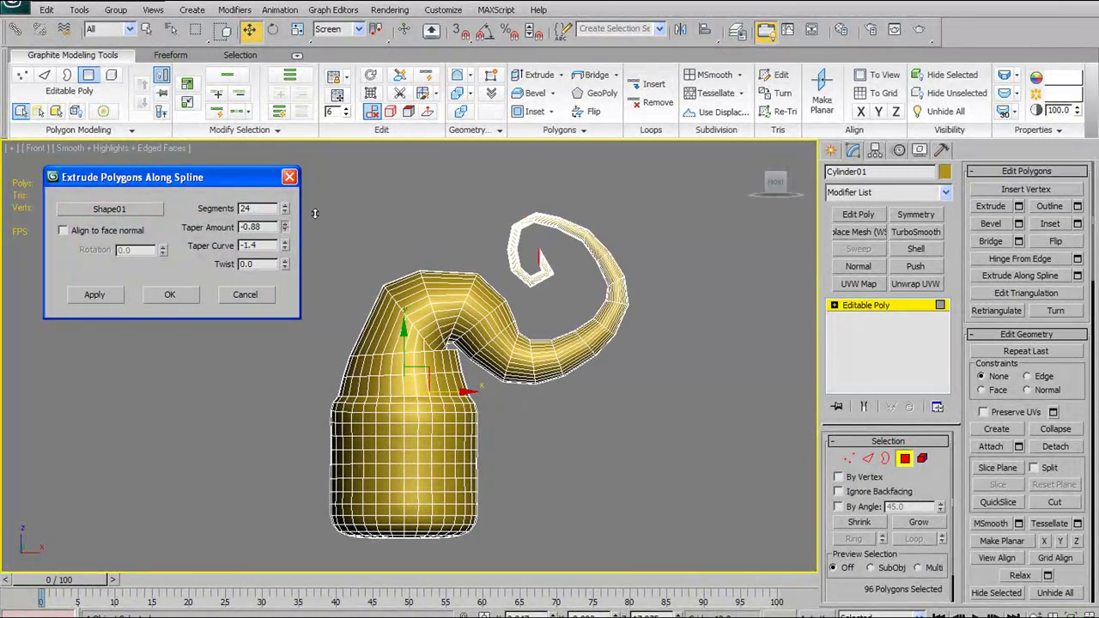
# Step: Reset the Taper Curve, and set the spline extrusion's Taper Amount to -0.9 and Taper Curve to -0.93
pyautogui.rightClick(285, 246)
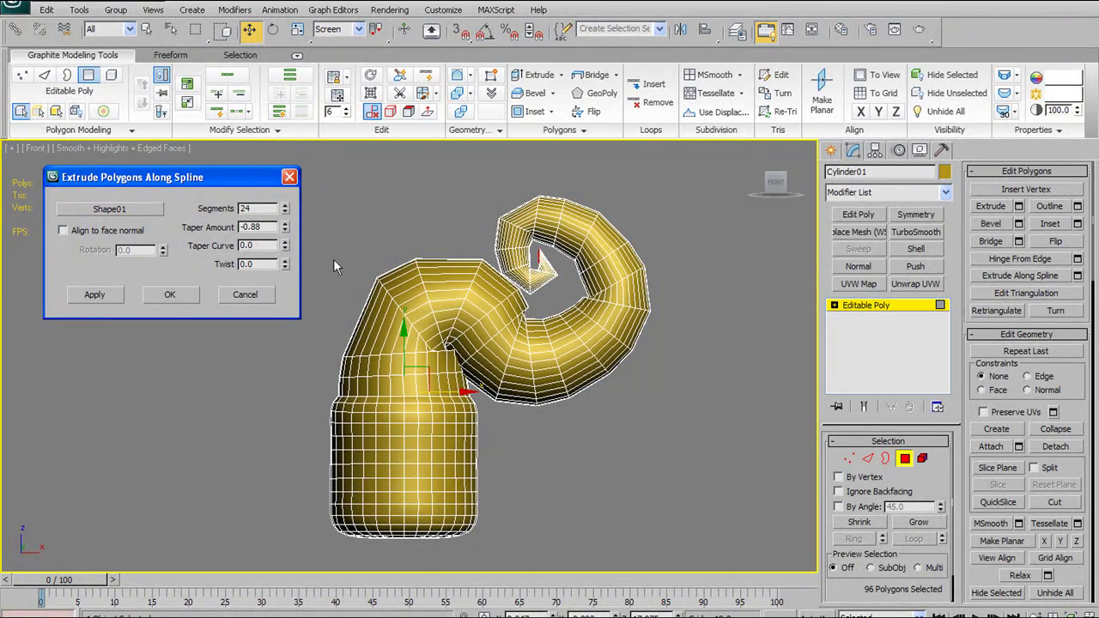
pyautogui.moveTo(286, 227); pyautogui.dragTo(601, 311)
pyautogui.moveTo(599, 303); pyautogui.dragTo(628, 289, button='middle')
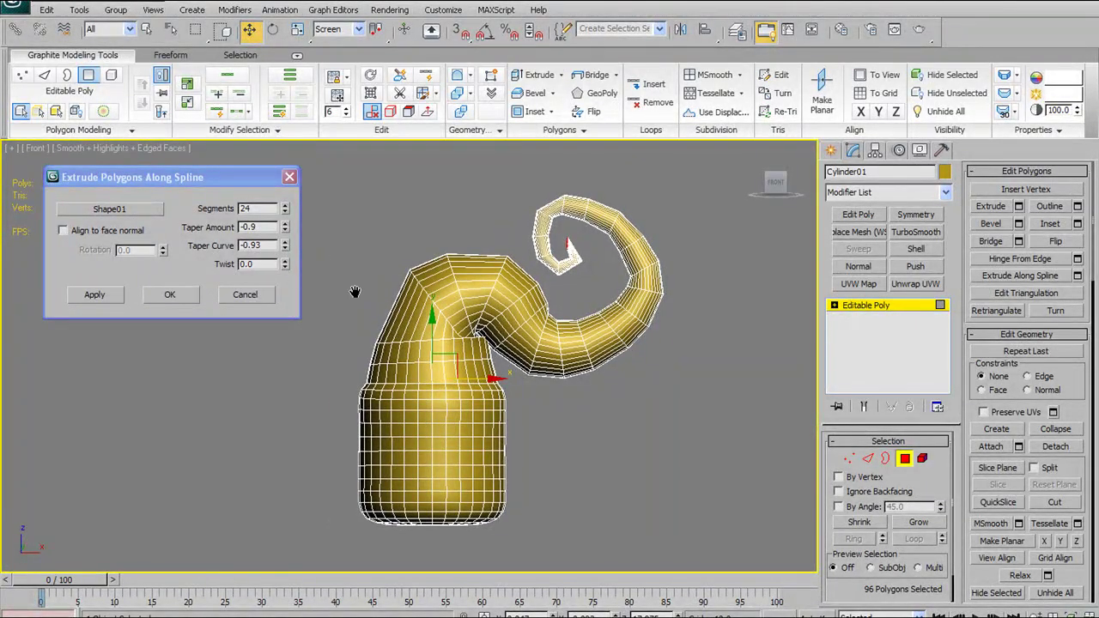
# Step: Adjust the Twist of the spline extrusion, trying -119, and accept the extrusion
pyautogui.moveTo(355, 290); pyautogui.dragTo(356, 347, button='middle')
pyautogui.scroll(2, 356, 351)
pyautogui.keyDown('alt'); pyautogui.moveTo(591, 367); pyautogui.dragTo(476, 264, button='middle'); pyautogui.keyUp('alt')
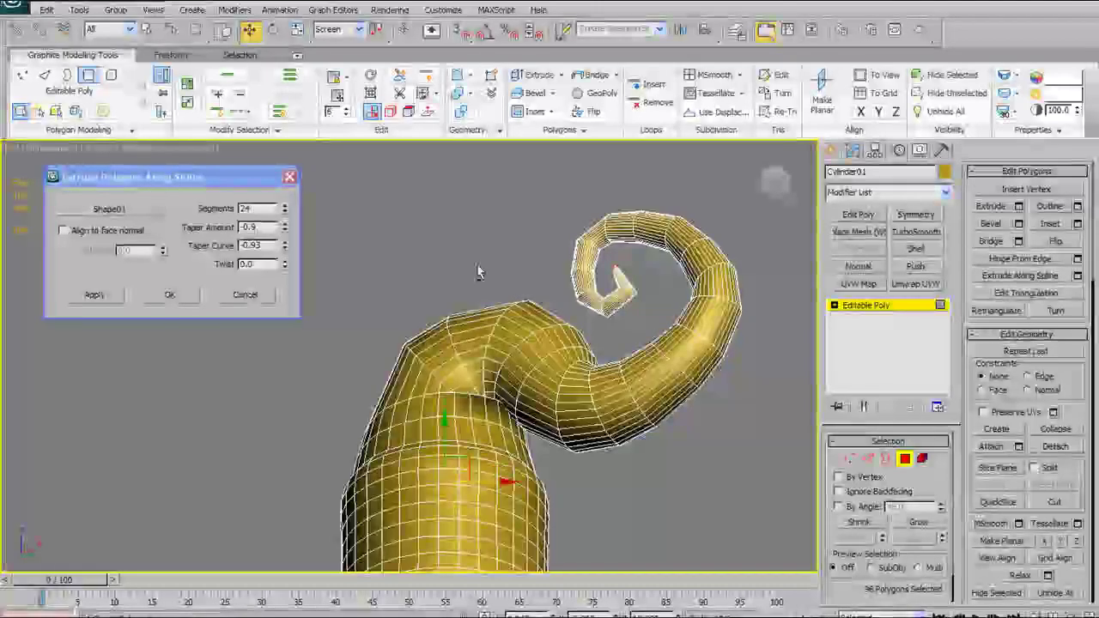
pyautogui.moveTo(286, 264); pyautogui.dragTo(514, 457)
pyautogui.keyDown('alt'); pyautogui.moveTo(572, 352); pyautogui.dragTo(529, 417, button='middle'); pyautogui.keyUp('alt')
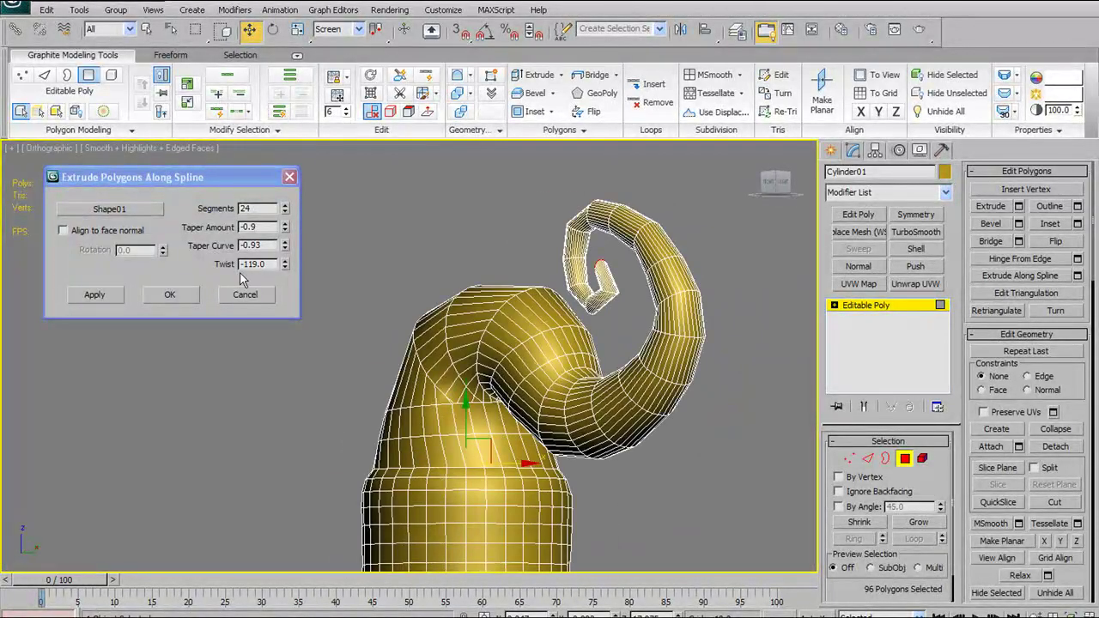
pyautogui.click(170, 295)
pyautogui.keyDown('alt'); pyautogui.moveTo(532, 310); pyautogui.dragTo(516, 275, button='middle'); pyautogui.keyUp('alt')
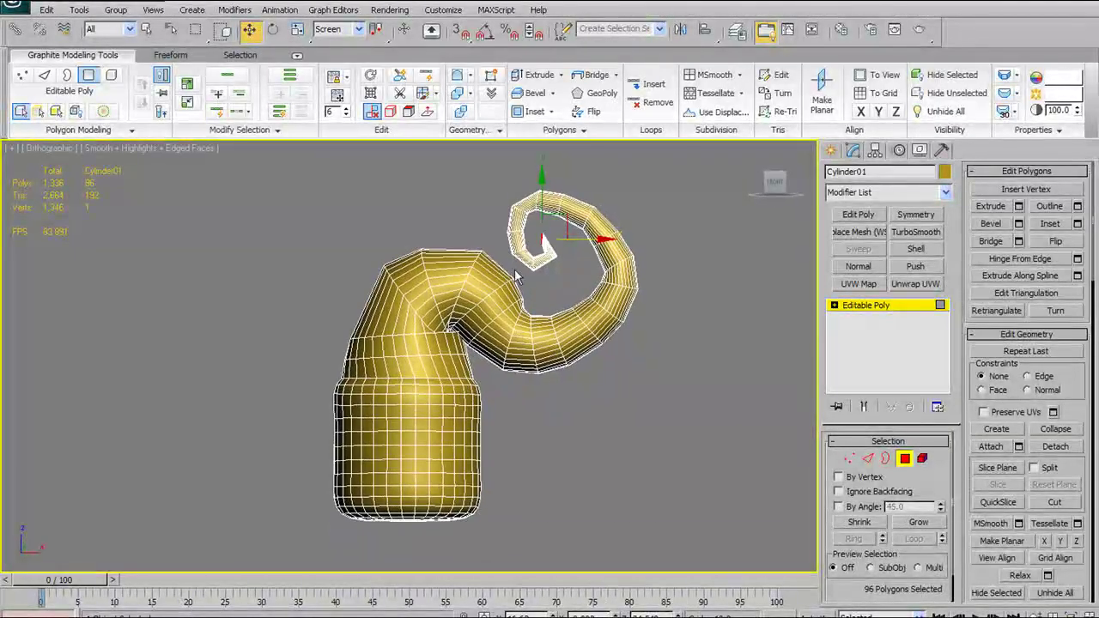
# Step: Select all polygons of the flat cap at the opposite end of the cylinder from the spiral extrusion
pyautogui.keyDown('alt'); pyautogui.moveTo(483, 475); pyautogui.dragTo(550, 416, button='middle'); pyautogui.keyUp('alt')
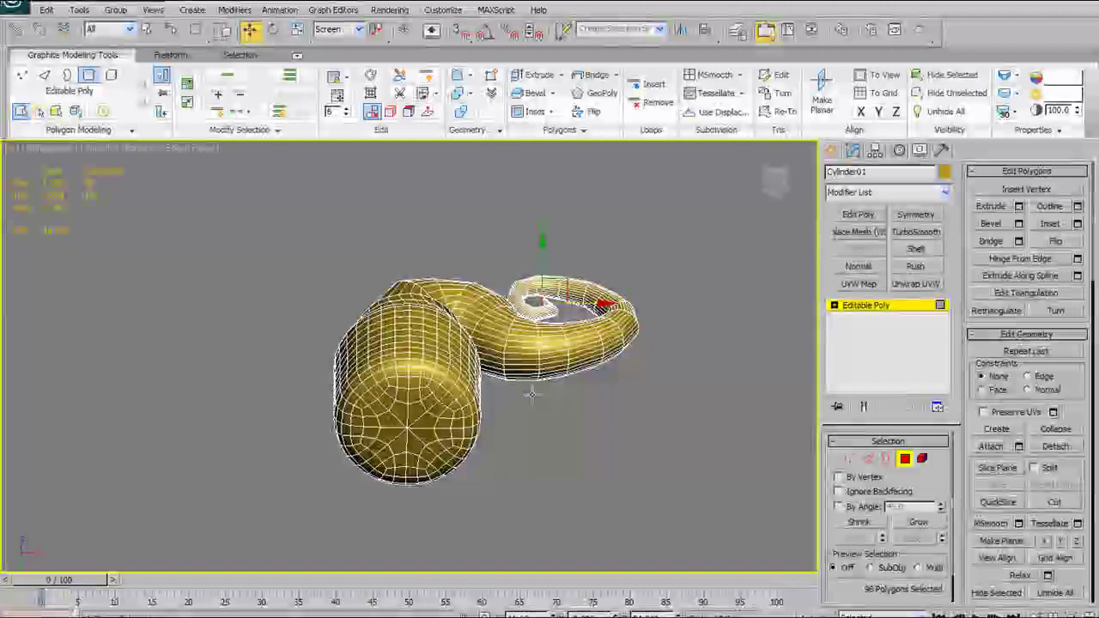
pyautogui.click(850, 461)
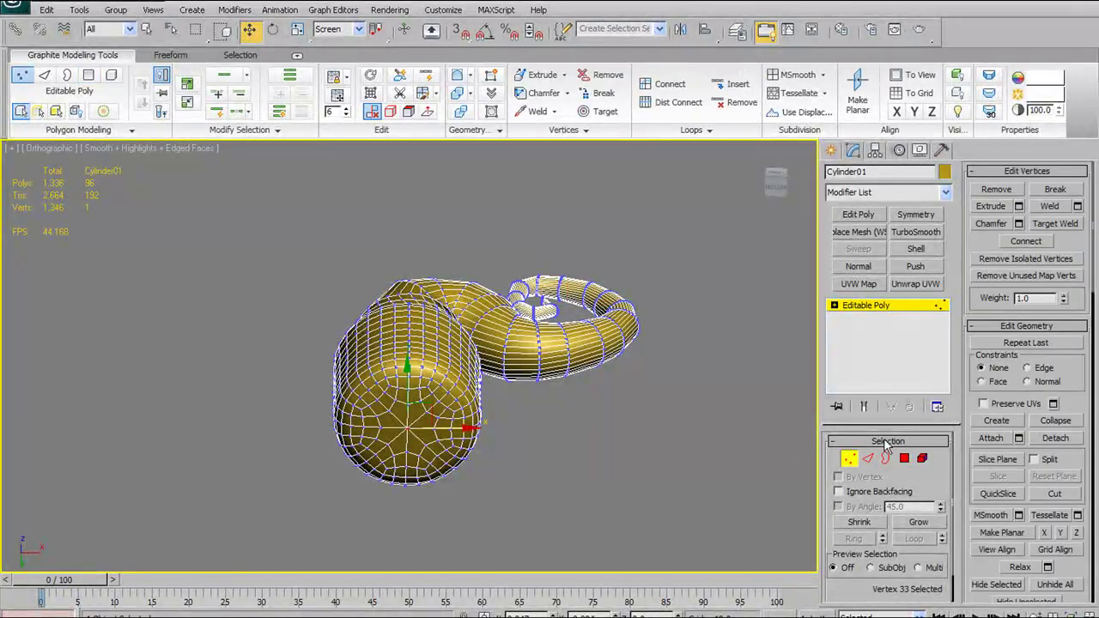
pyautogui.click(905, 459)
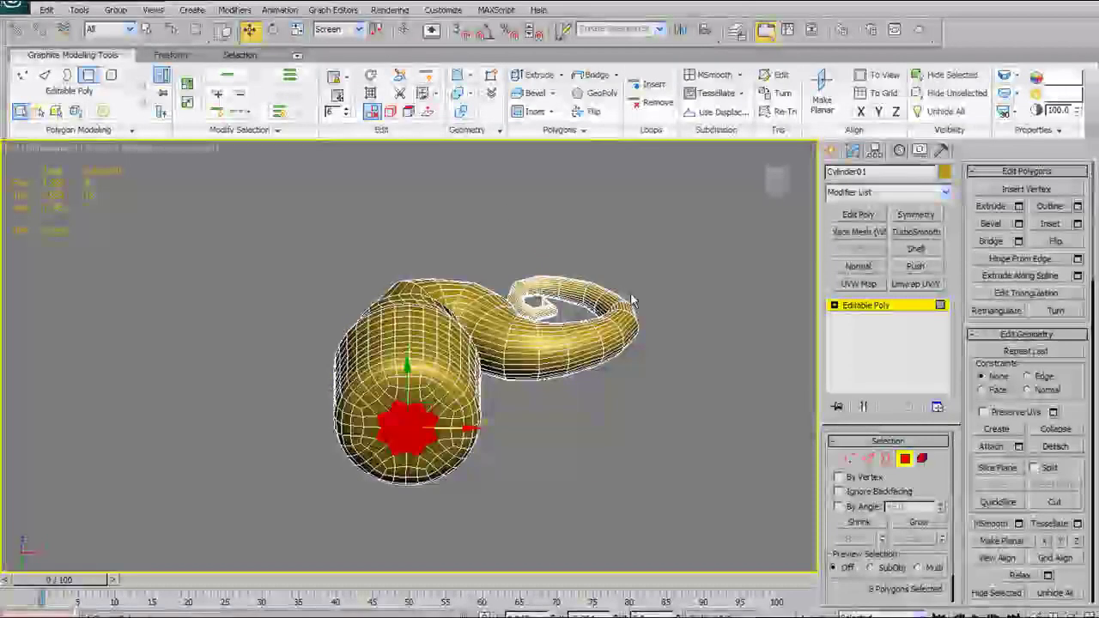
pyautogui.keyDown('alt'); pyautogui.moveTo(496, 324); pyautogui.dragTo(473, 311, button='middle'); pyautogui.keyUp('alt')
pyautogui.keyDown('alt'); pyautogui.moveTo(541, 300); pyautogui.dragTo(549, 289, button='middle'); pyautogui.keyUp('alt')
pyautogui.scroll(4, 550, 289)
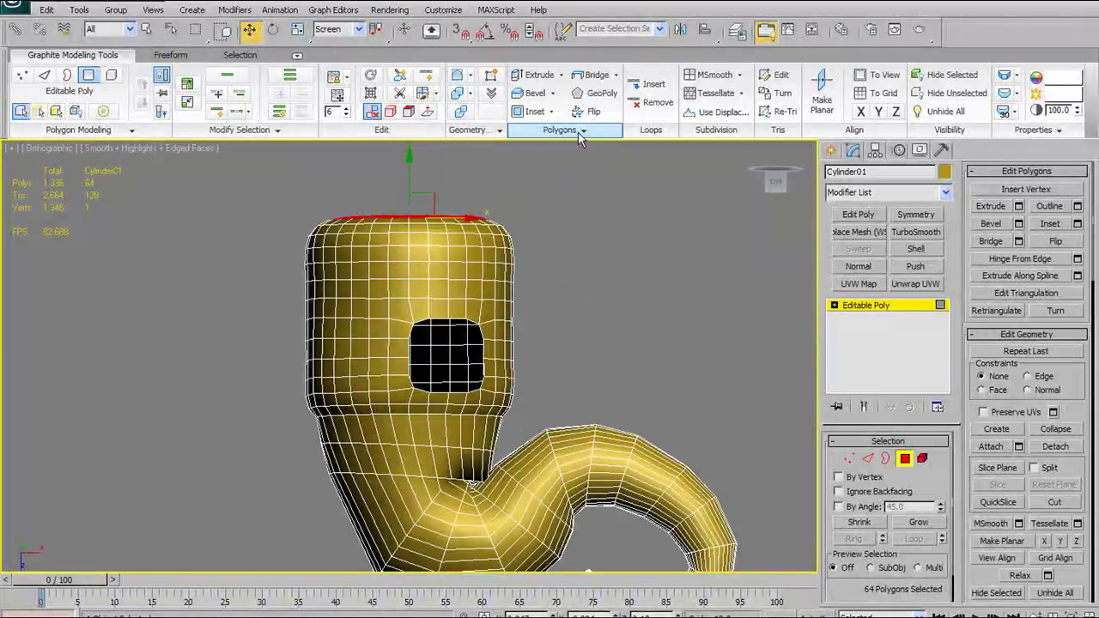
# Step: Open the Hinge settings for the selected cap polygons and set the Angle to 59 and Segments to 9
pyautogui.keyDown('shift'); pyautogui.click(541, 152); pyautogui.keyUp('shift')
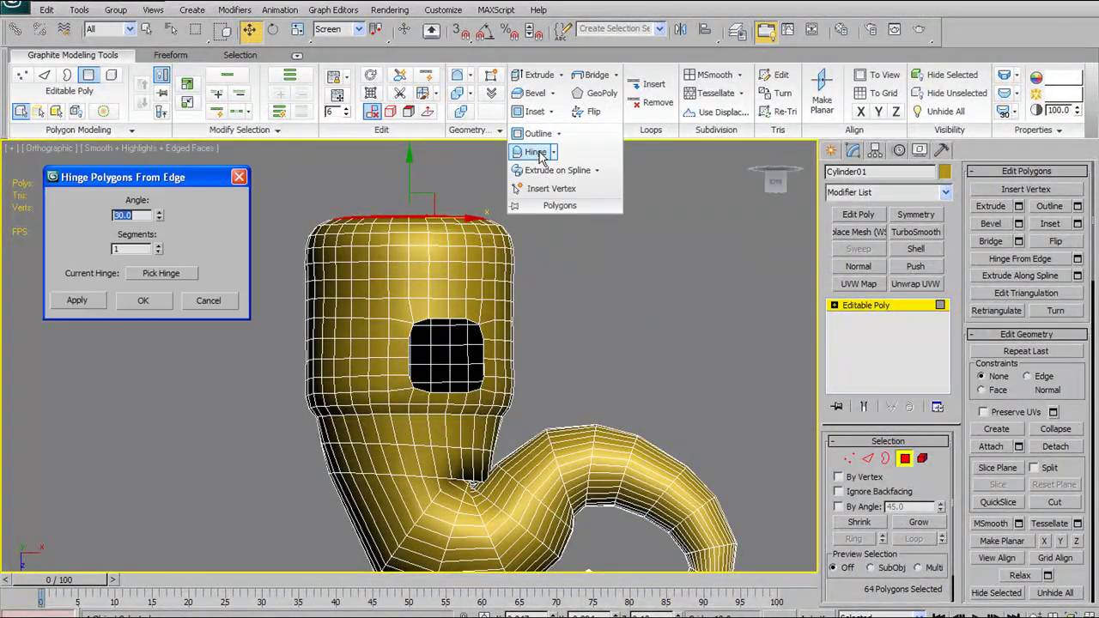
pyautogui.moveTo(440, 296); pyautogui.dragTo(463, 327, button='middle')
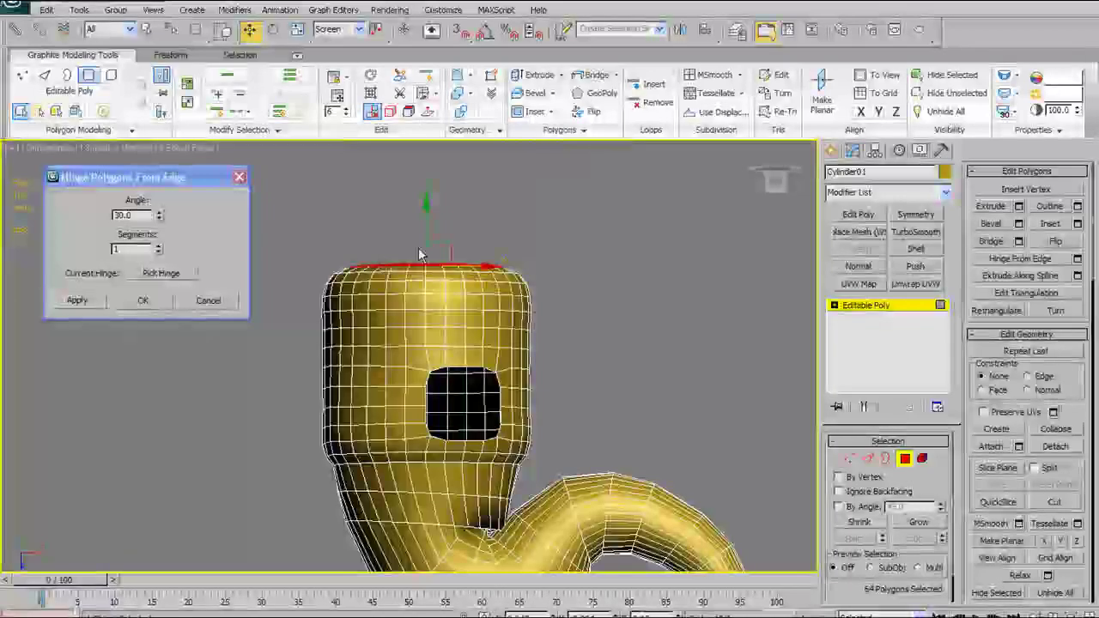
pyautogui.moveTo(546, 361); pyautogui.dragTo(549, 374, button='middle')
pyautogui.scroll(2, 530, 348)
pyautogui.scroll(2, 531, 348)
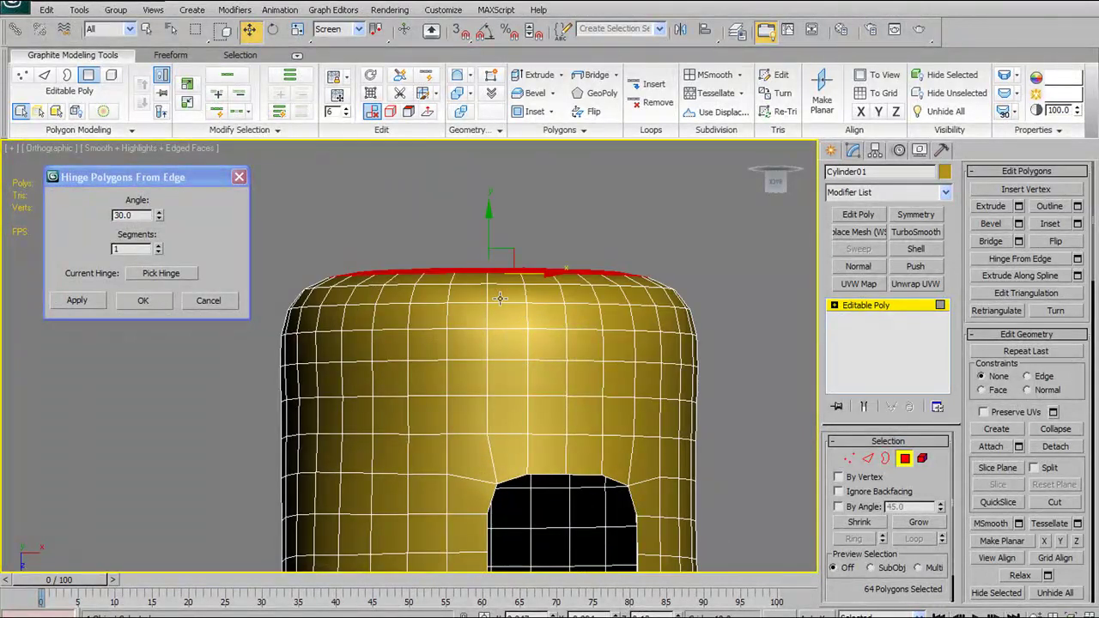
pyautogui.scroll(-2, 395, 258)
pyautogui.keyDown('alt'); pyautogui.moveTo(415, 248); pyautogui.dragTo(498, 292, button='middle'); pyautogui.keyUp('alt')
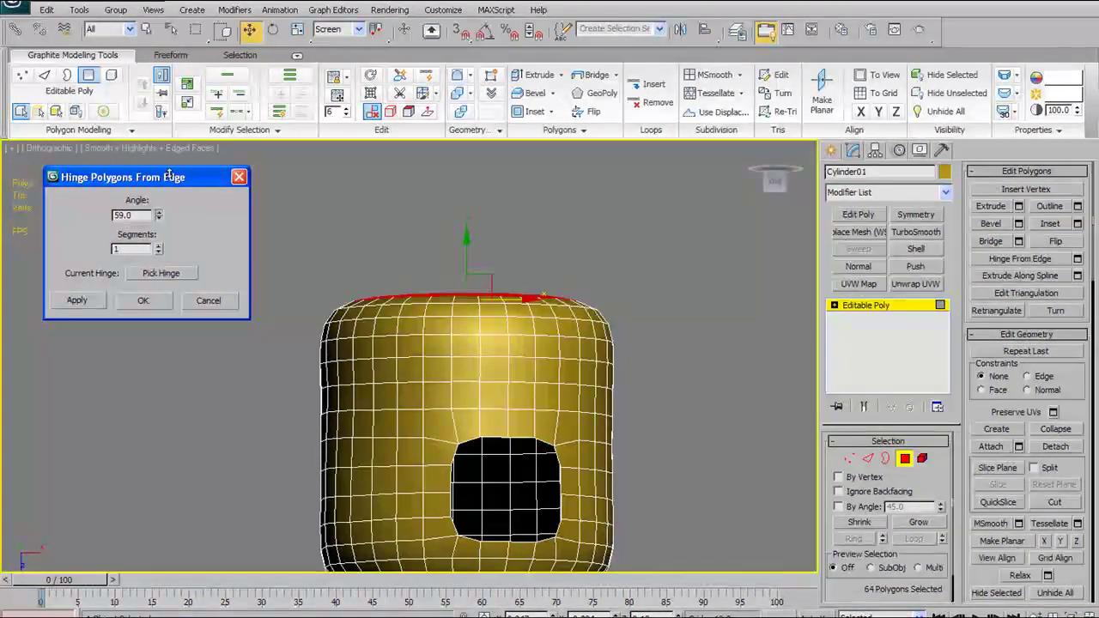
pyautogui.keyDown('alt'); pyautogui.moveTo(507, 292); pyautogui.dragTo(498, 369, button='middle'); pyautogui.keyUp('alt')
pyautogui.scroll(-2, 562, 348)
pyautogui.scroll(4, 505, 412)
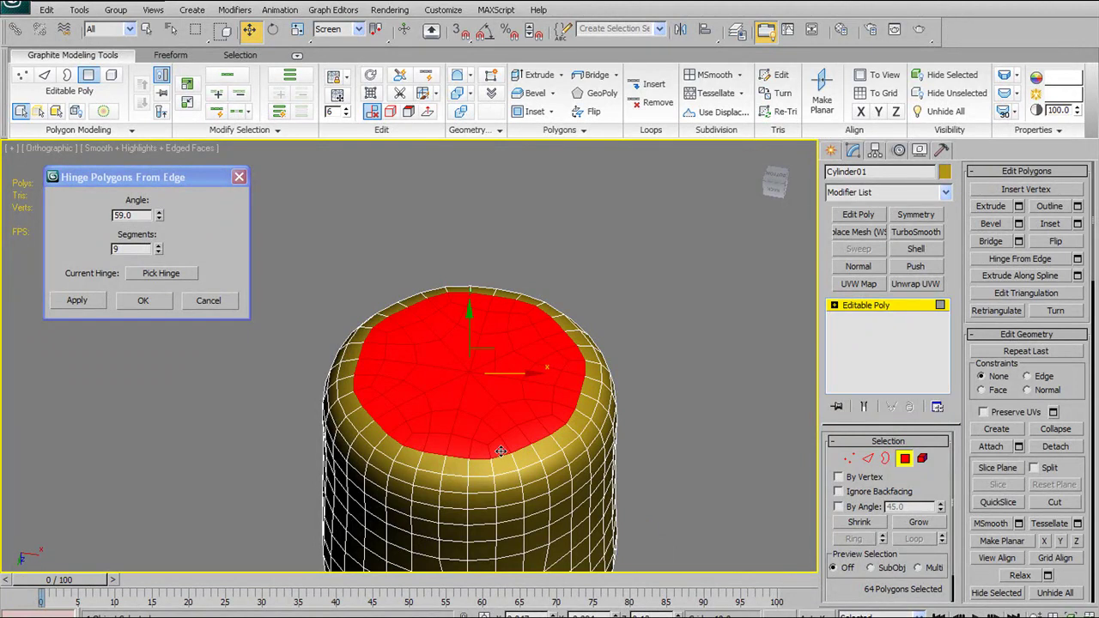
# Step: Pick an edge on the cap's rim as the hinge for the selected polygons
pyautogui.keyDown('alt'); pyautogui.moveTo(482, 446); pyautogui.dragTo(347, 317, button='middle'); pyautogui.keyUp('alt')
pyautogui.scroll(-4, 520, 374)
pyautogui.scroll(3, 519, 379)
pyautogui.scroll(5, 523, 395)
pyautogui.click(547, 372)
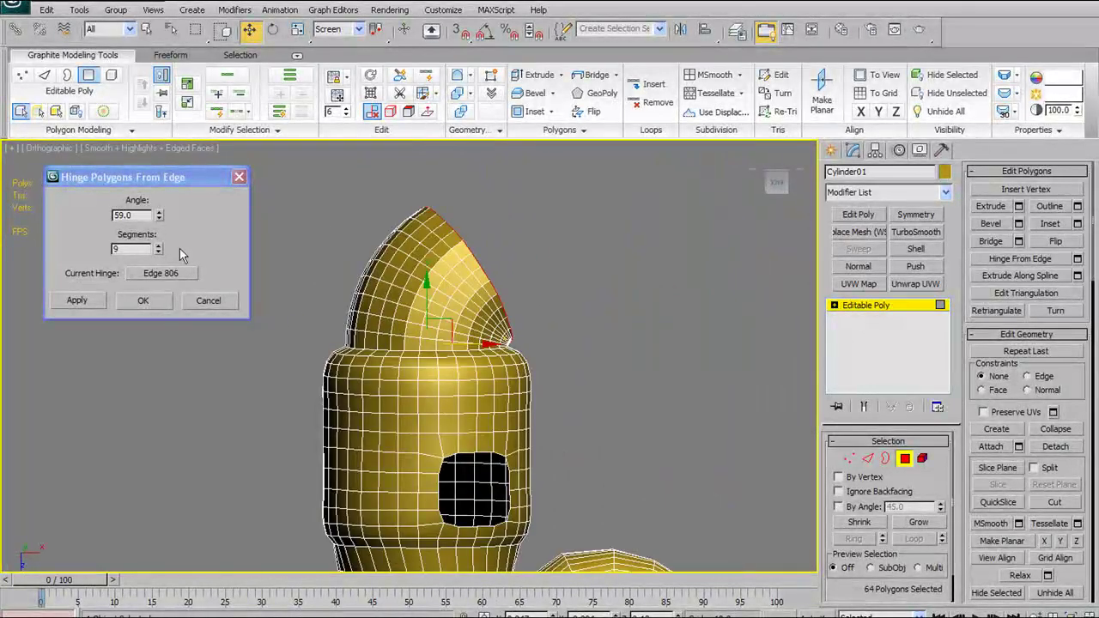
# Step: Set the cap hinge's Angle to 90 and its Segments to 6
pyautogui.write('90')
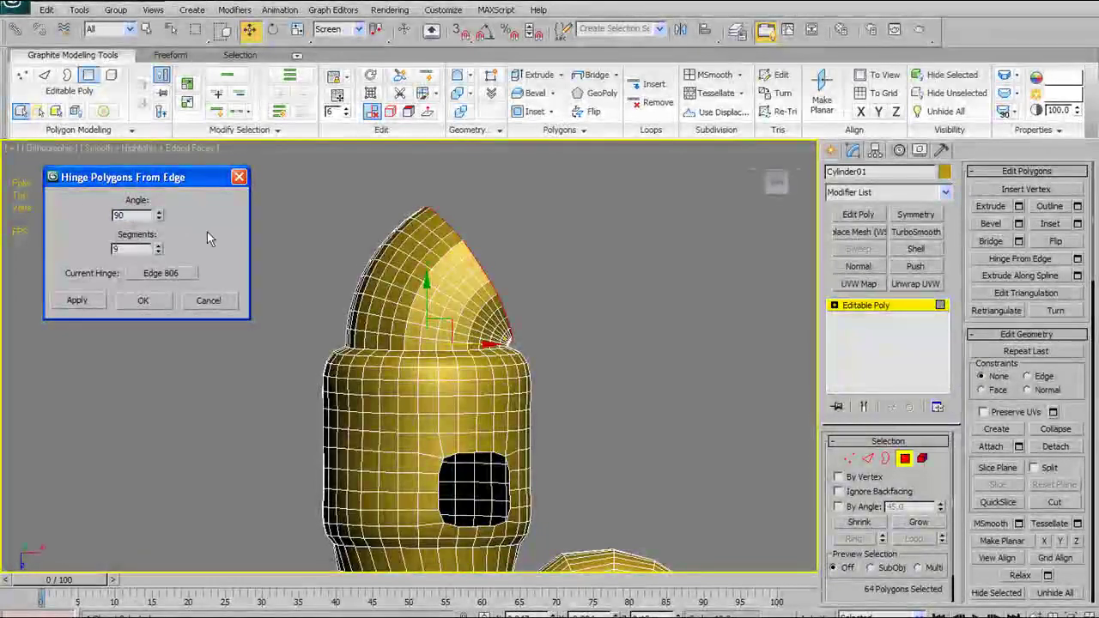
pyautogui.press('Return')
pyautogui.keyDown('alt'); pyautogui.moveTo(446, 333); pyautogui.dragTo(498, 330, button='middle'); pyautogui.keyUp('alt')
pyautogui.scroll(5, 532, 367)
pyautogui.moveTo(533, 368)
pyautogui.keyDown('alt'); pyautogui.mouseDown(button='middle')
pyautogui.moveTo(513, 380)
pyautogui.moveTo(528, 347)
pyautogui.mouseUp(button='middle'); pyautogui.keyUp('alt')
pyautogui.keyDown('alt'); pyautogui.moveTo(680, 383); pyautogui.dragTo(720, 393, button='middle'); pyautogui.keyUp('alt')
pyautogui.keyDown('alt'); pyautogui.moveTo(697, 350); pyautogui.dragTo(584, 348, button='middle'); pyautogui.keyUp('alt')
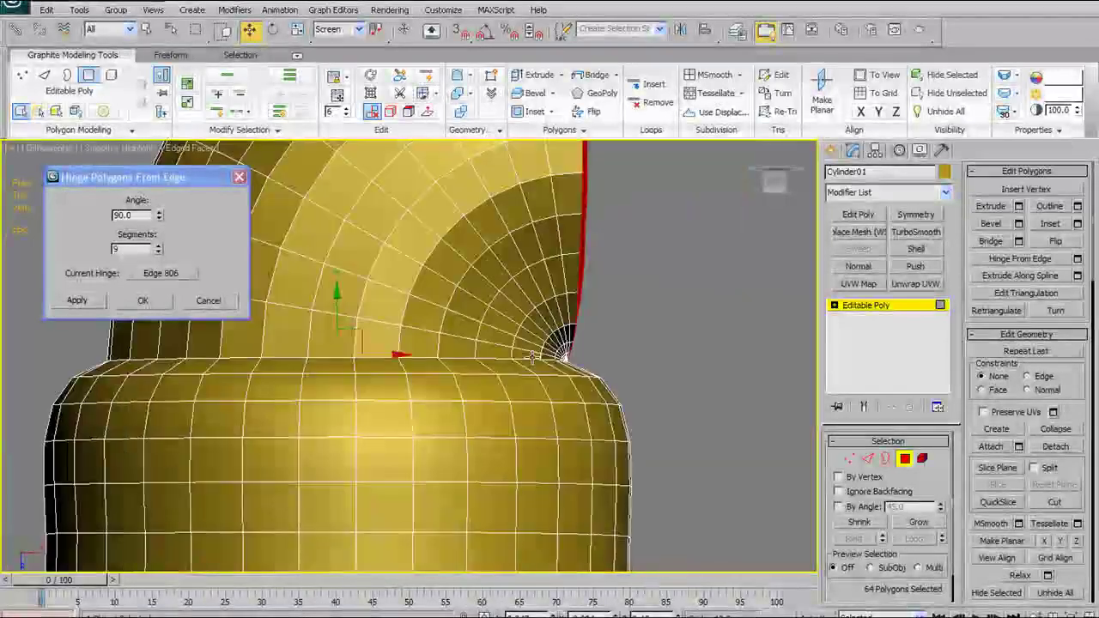
pyautogui.scroll(-4, 547, 350)
pyautogui.moveTo(159, 251)
pyautogui.mouseDown()
pyautogui.moveTo(167, 276)
pyautogui.moveTo(178, 255)
pyautogui.mouseUp()
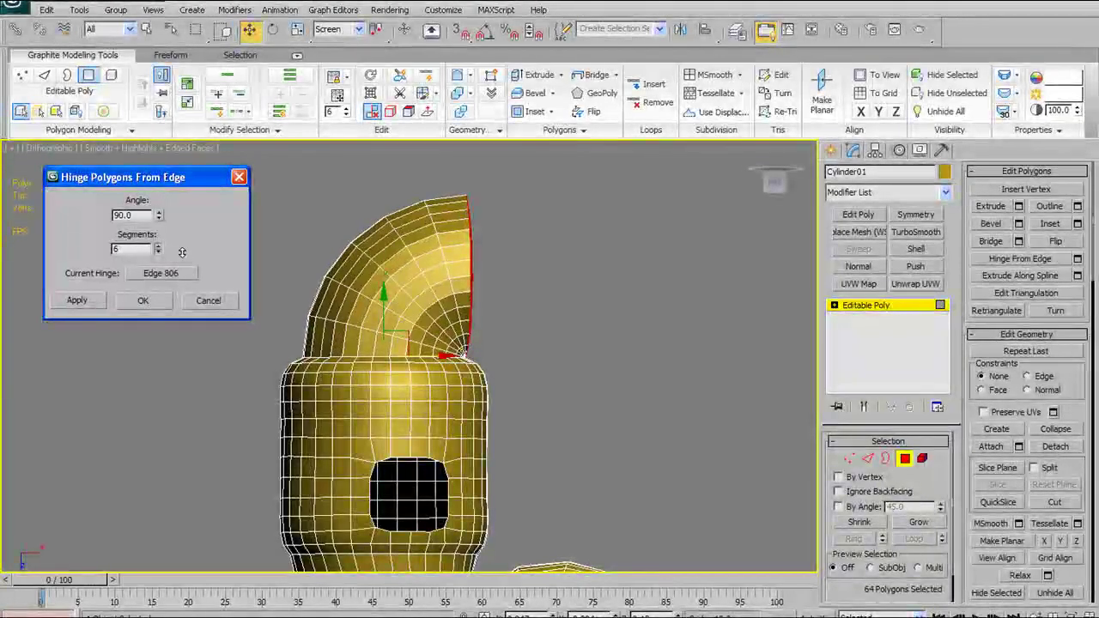
pyautogui.keyDown('alt'); pyautogui.moveTo(395, 283); pyautogui.dragTo(530, 290, button='middle'); pyautogui.keyUp('alt')
# Step: Try a larger angle for the cap hinge, set the Angle back to 90, and accept the hinge
pyautogui.moveTo(158, 216); pyautogui.dragTo(198, 200)
pyautogui.doubleClick(142, 214)
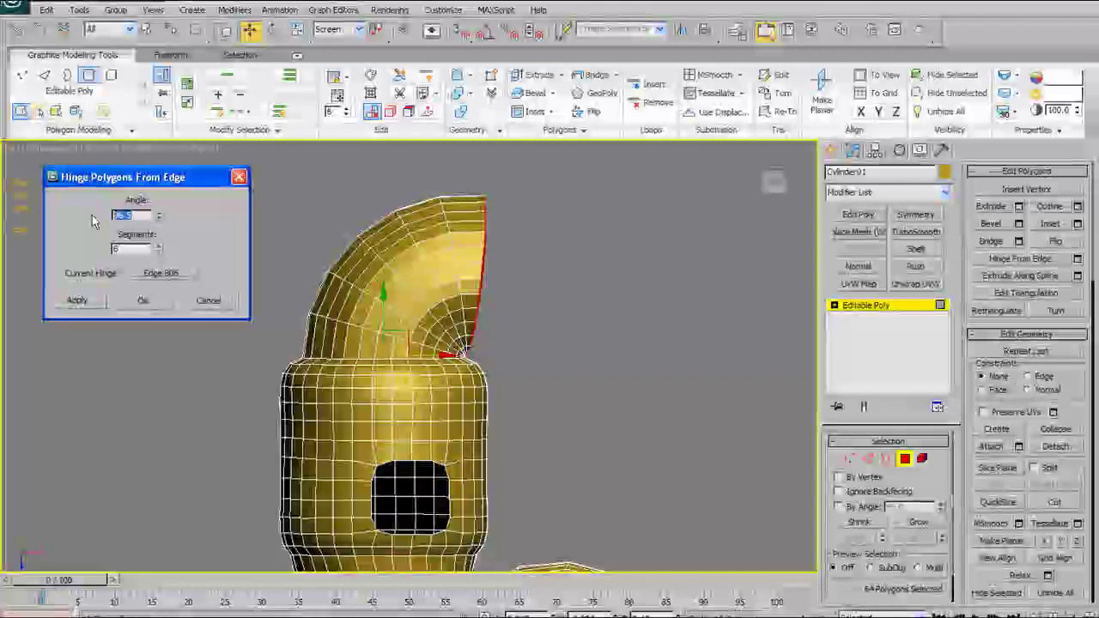
pyautogui.write('90')
pyautogui.press('Return')
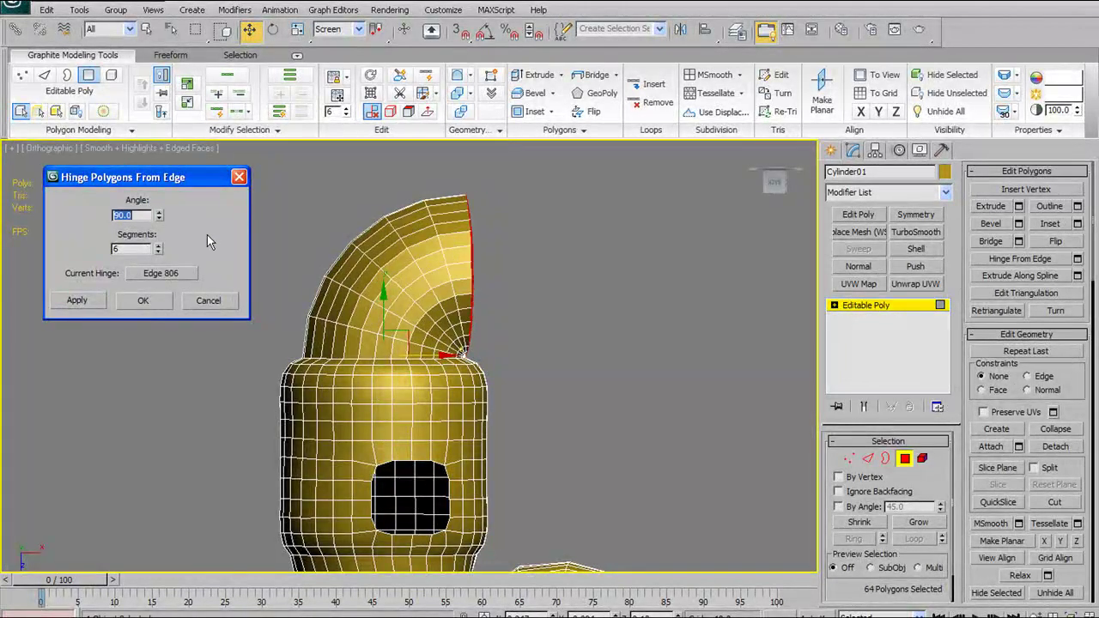
pyautogui.scroll(-3, 441, 276)
pyautogui.keyDown('alt'); pyautogui.moveTo(440, 275); pyautogui.dragTo(346, 291, button='middle'); pyautogui.keyUp('alt')
pyautogui.keyDown('alt'); pyautogui.moveTo(470, 310); pyautogui.dragTo(446, 305, button='middle'); pyautogui.keyUp('alt')
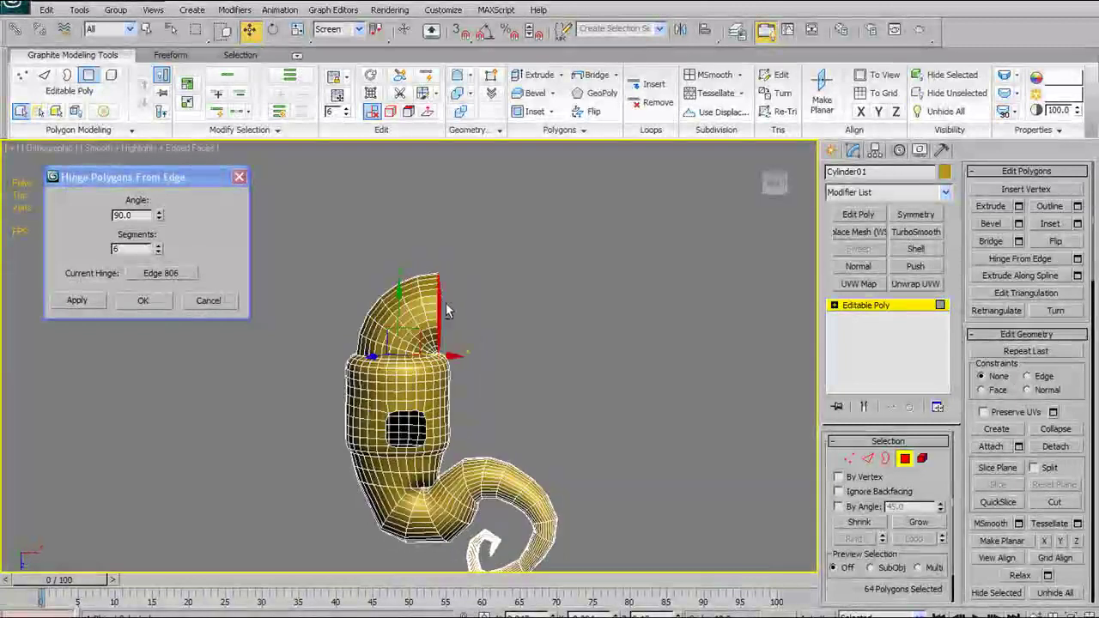
pyautogui.click(162, 305)
# Step: Select a block of ten adjacent polygons, two wide and five high, on the cylinder's side wall
pyautogui.scroll(6, 410, 335)
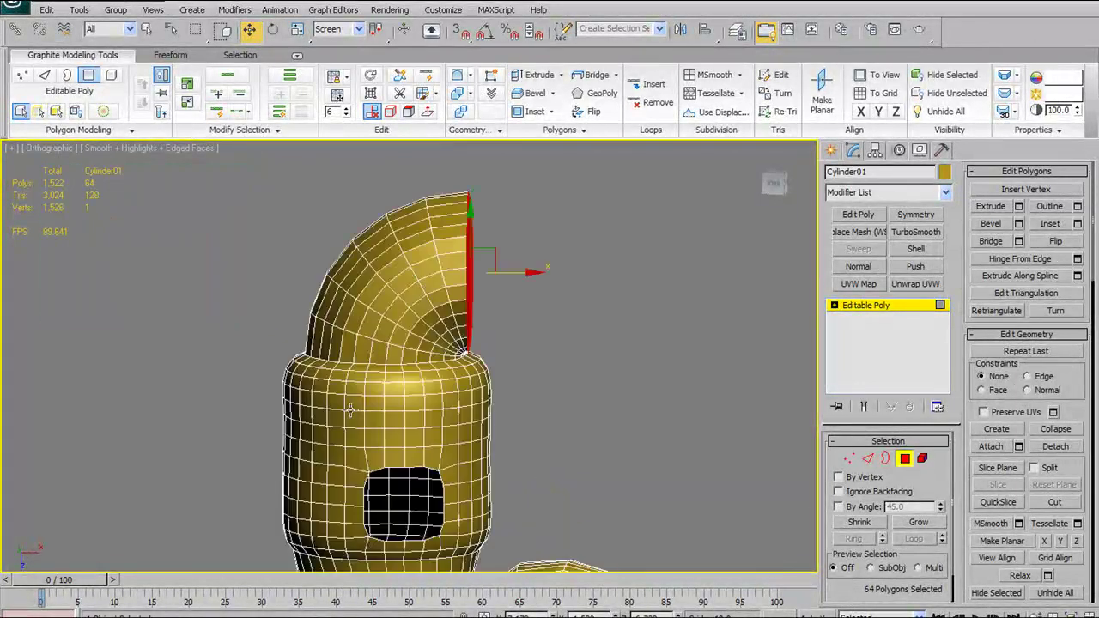
pyautogui.keyDown('alt'); pyautogui.moveTo(411, 335); pyautogui.dragTo(490, 344, button='middle'); pyautogui.keyUp('alt')
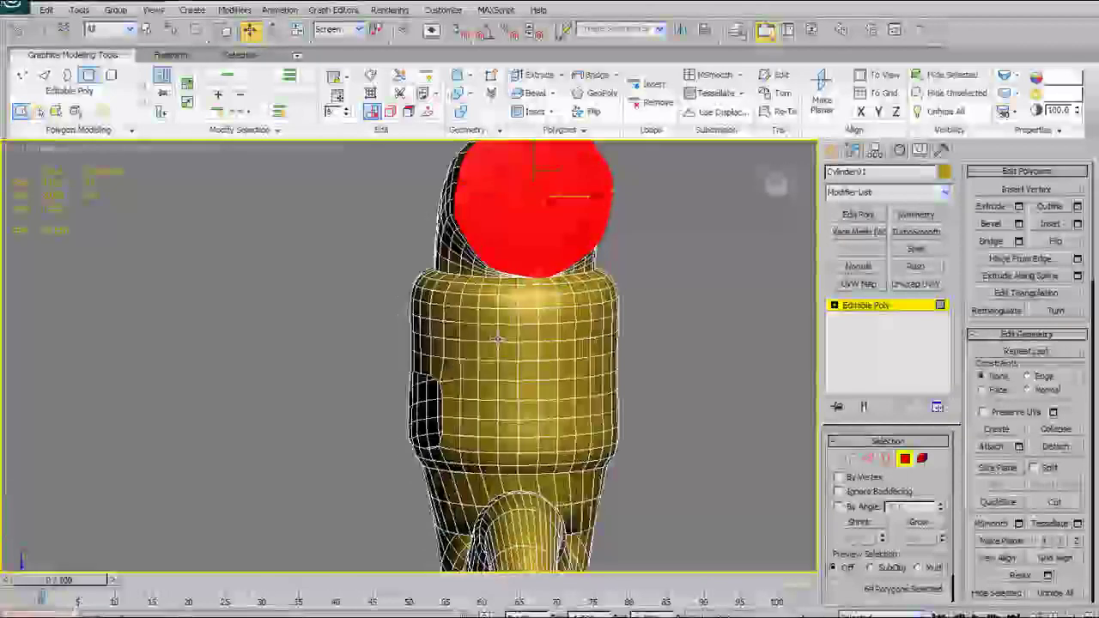
pyautogui.click(505, 336)
pyautogui.keyDown('ctrl'); pyautogui.click(503, 350); pyautogui.keyUp('ctrl')
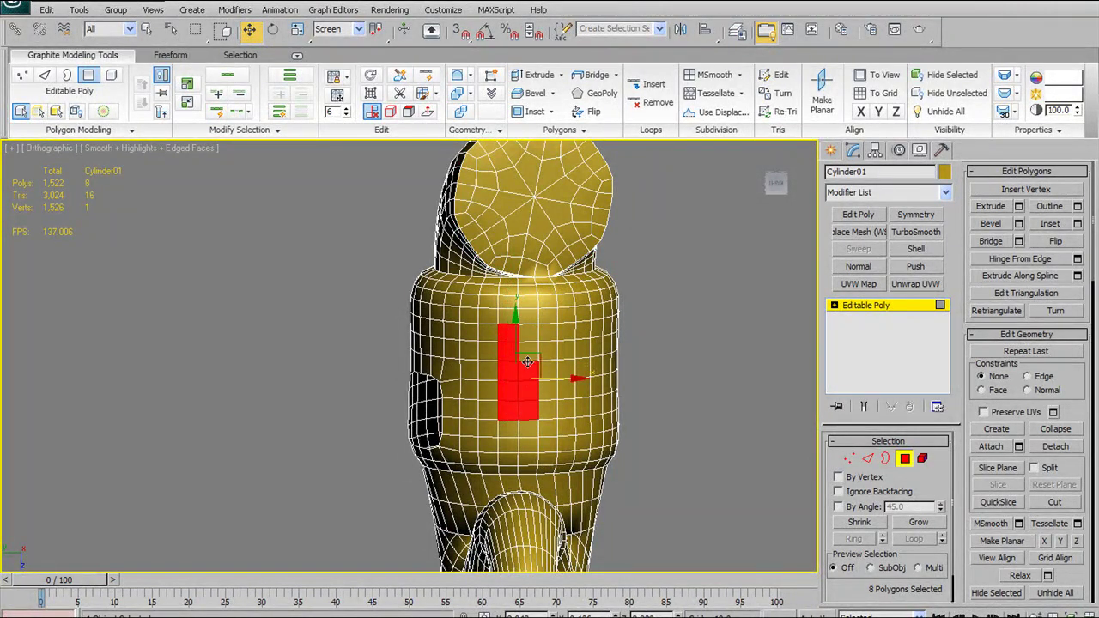
pyautogui.keyDown('ctrl'); pyautogui.click(528, 339); pyautogui.keyUp('ctrl')
pyautogui.keyDown('alt'); pyautogui.moveTo(529, 343); pyautogui.dragTo(560, 379, button='middle'); pyautogui.keyUp('alt')
pyautogui.scroll(3, 560, 378)
pyautogui.scroll(-3, 477, 347)
pyautogui.keyDown('alt'); pyautogui.moveTo(448, 330); pyautogui.dragTo(543, 297, button='middle'); pyautogui.keyUp('alt')
pyautogui.keyDown('alt'); pyautogui.moveTo(540, 229); pyautogui.dragTo(606, 251, button='middle'); pyautogui.keyUp('alt')
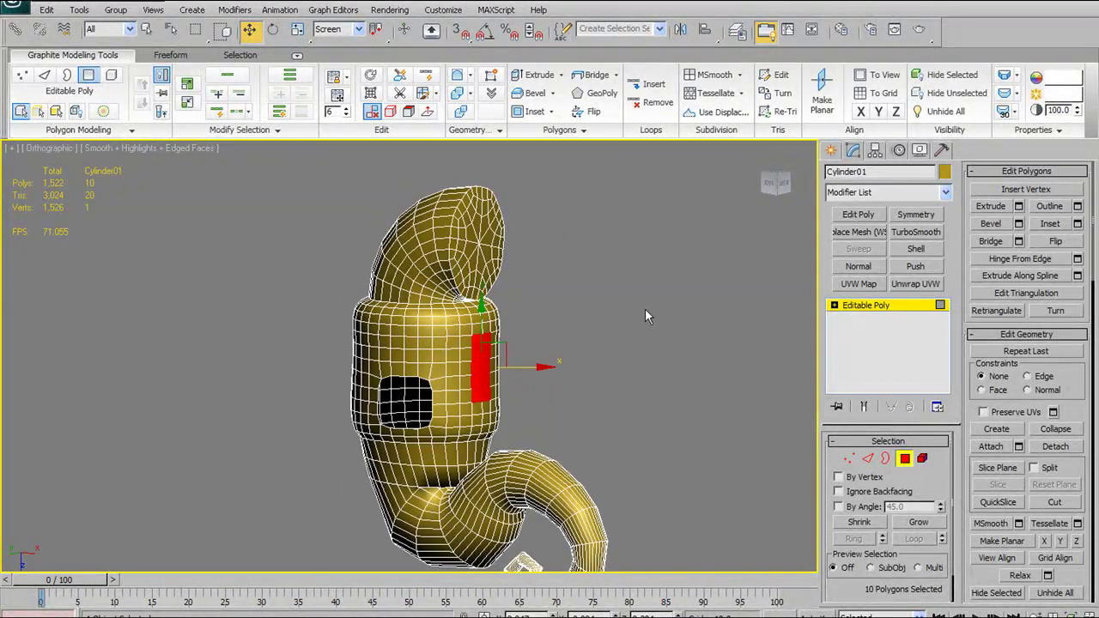
# Step: Open the Hinge settings for the side-wall polygons and pick a vertical edge of the block as the hinge
pyautogui.moveTo(603, 300); pyautogui.dragTo(571, 302, button='middle')
pyautogui.scroll(3, 499, 296)
pyautogui.moveTo(479, 327)
pyautogui.keyDown('alt'); pyautogui.mouseDown(button='middle')
pyautogui.moveTo(447, 318)
pyautogui.moveTo(511, 325)
pyautogui.moveTo(494, 324)
pyautogui.mouseUp(button='middle'); pyautogui.keyUp('alt')
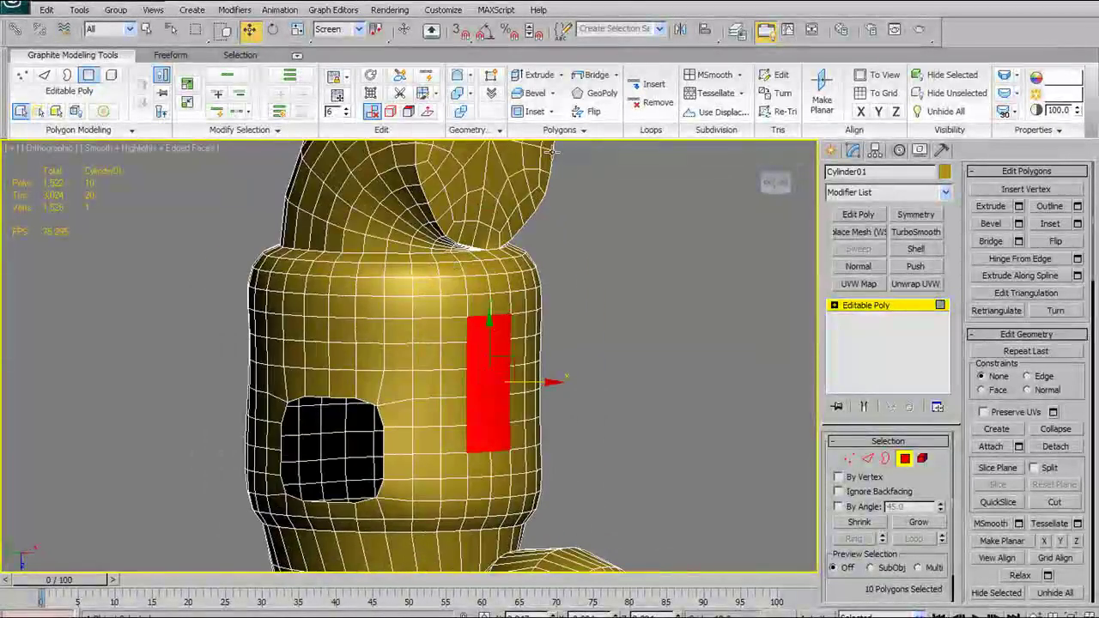
pyautogui.click(561, 133)
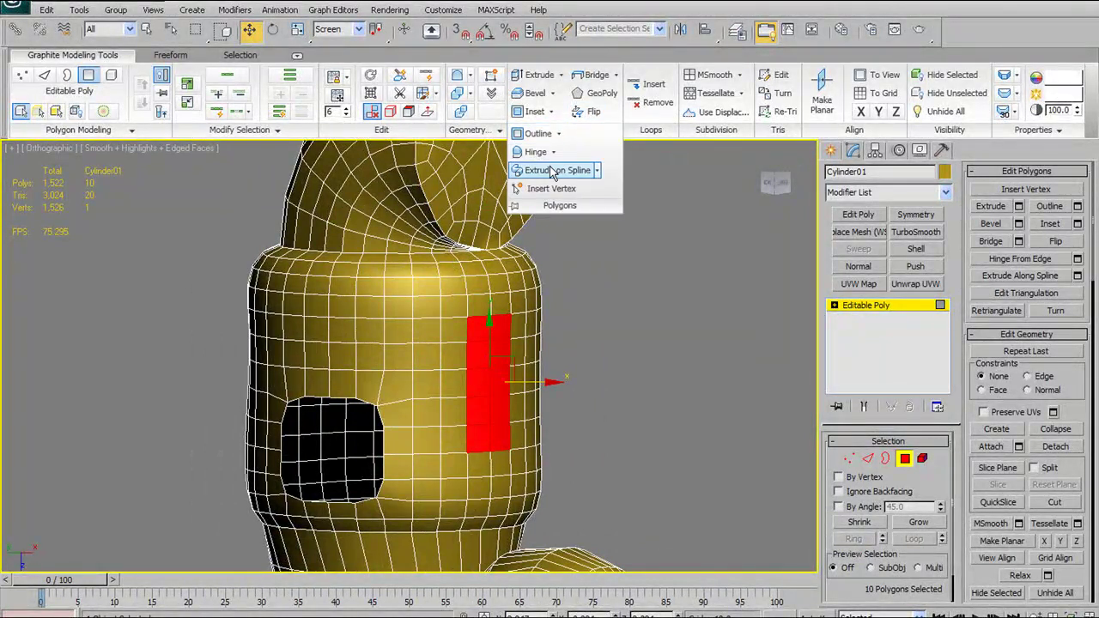
pyautogui.click(533, 153)
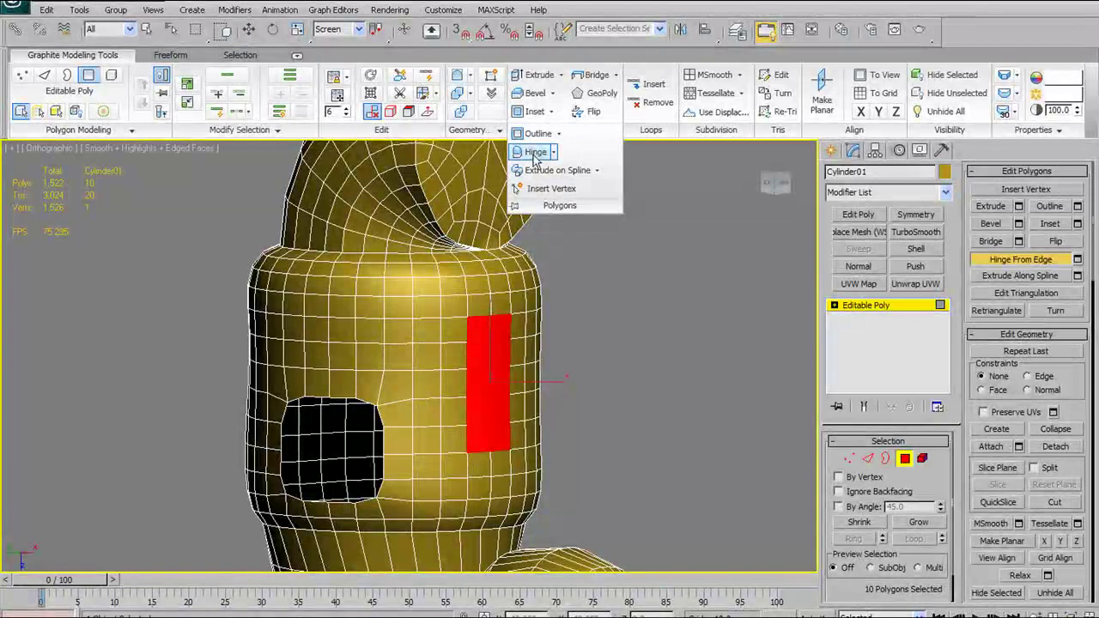
pyautogui.keyDown('shift'); pyautogui.click(533, 155); pyautogui.keyUp('shift')
pyautogui.keyDown('alt'); pyautogui.moveTo(527, 318); pyautogui.dragTo(506, 275, button='middle'); pyautogui.keyUp('alt')
pyautogui.click(164, 273)
pyautogui.click(528, 376)
# Step: Set the side-wall hinge's Angle to 90 and Segments to 3, and accept it
pyautogui.moveTo(159, 215); pyautogui.dragTo(185, 180)
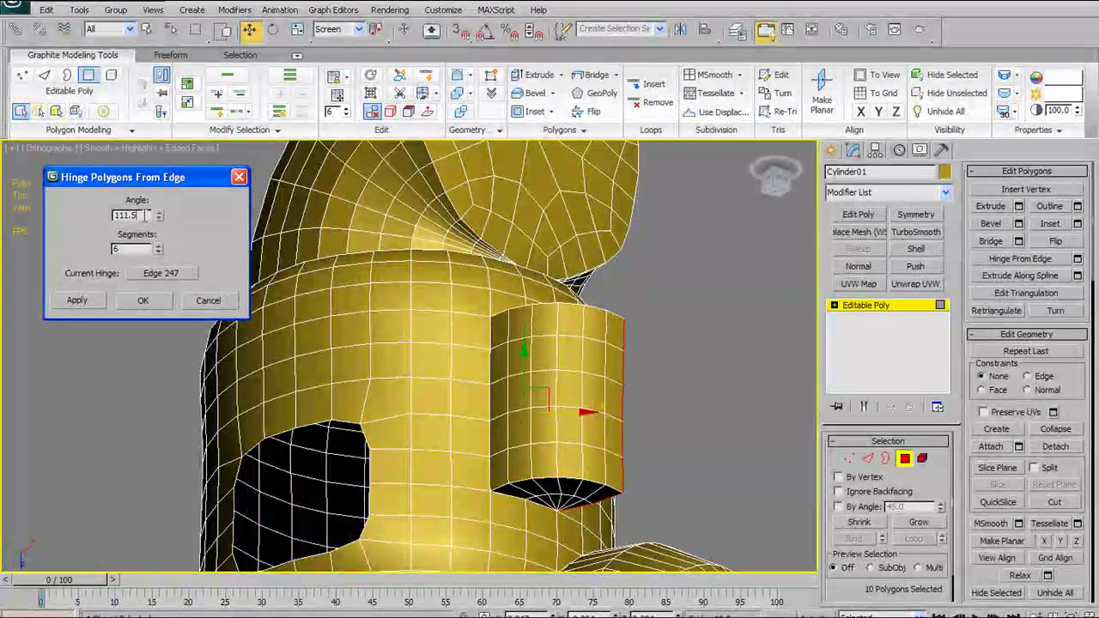
pyautogui.press('Return')
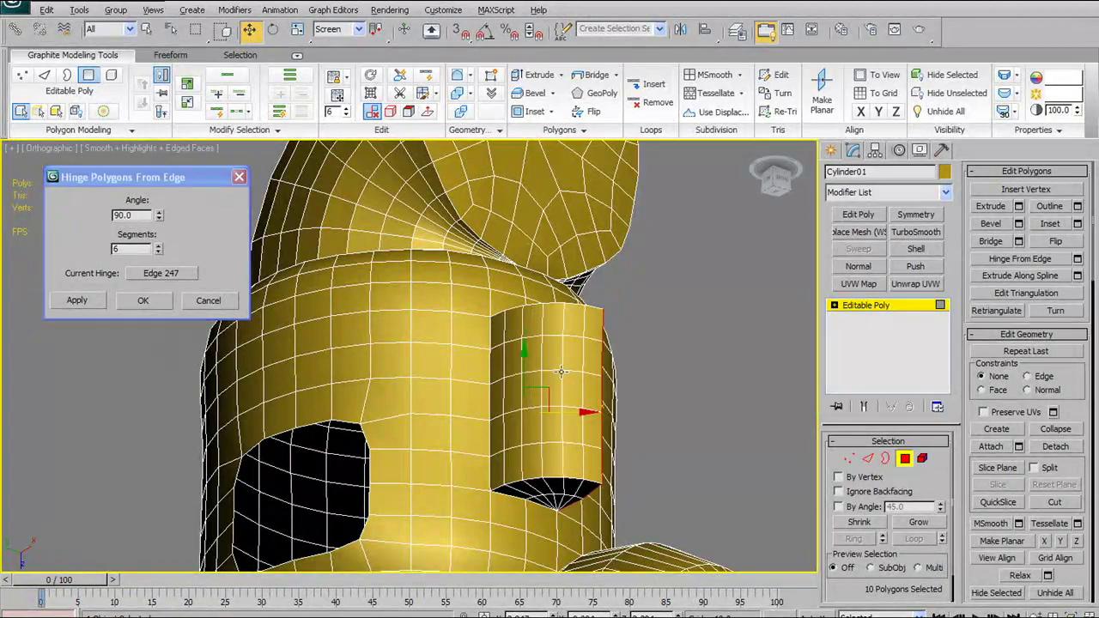
pyautogui.keyDown('alt'); pyautogui.moveTo(466, 362); pyautogui.dragTo(451, 348, button='middle'); pyautogui.keyUp('alt')
pyautogui.click(159, 252)
pyautogui.click(159, 251)
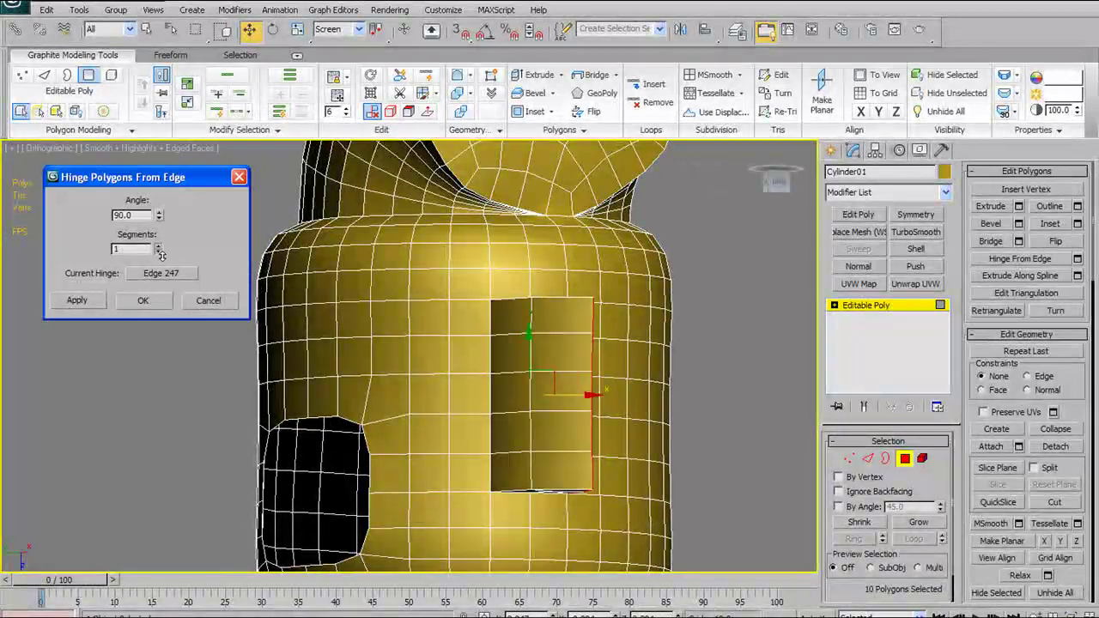
pyautogui.moveTo(509, 318)
pyautogui.keyDown('alt'); pyautogui.mouseDown(button='middle')
pyautogui.moveTo(510, 413)
pyautogui.moveTo(497, 248)
pyautogui.moveTo(510, 306)
pyautogui.mouseUp(button='middle'); pyautogui.keyUp('alt')
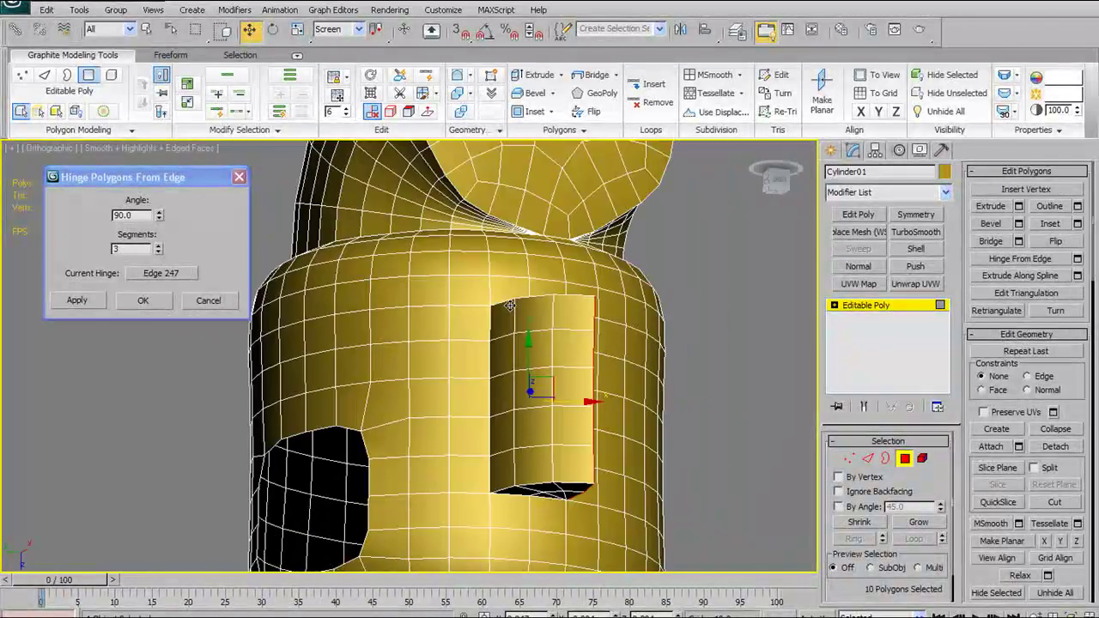
pyautogui.click(168, 302)
# Step: Activate the Freeform Branches tool for painting extrusions from the cylinder's polygons
pyautogui.keyDown('alt'); pyautogui.moveTo(481, 361); pyautogui.dragTo(543, 288, button='middle'); pyautogui.keyUp('alt')
pyautogui.scroll(-5, 540, 422)
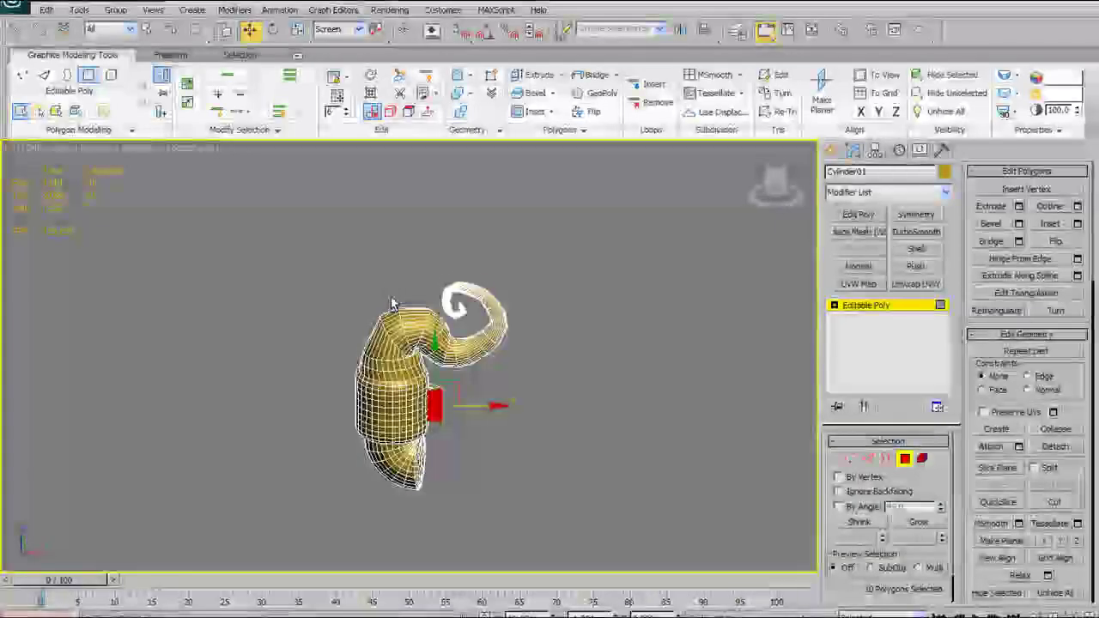
pyautogui.scroll(6, 544, 288)
pyautogui.scroll(-3, 537, 275)
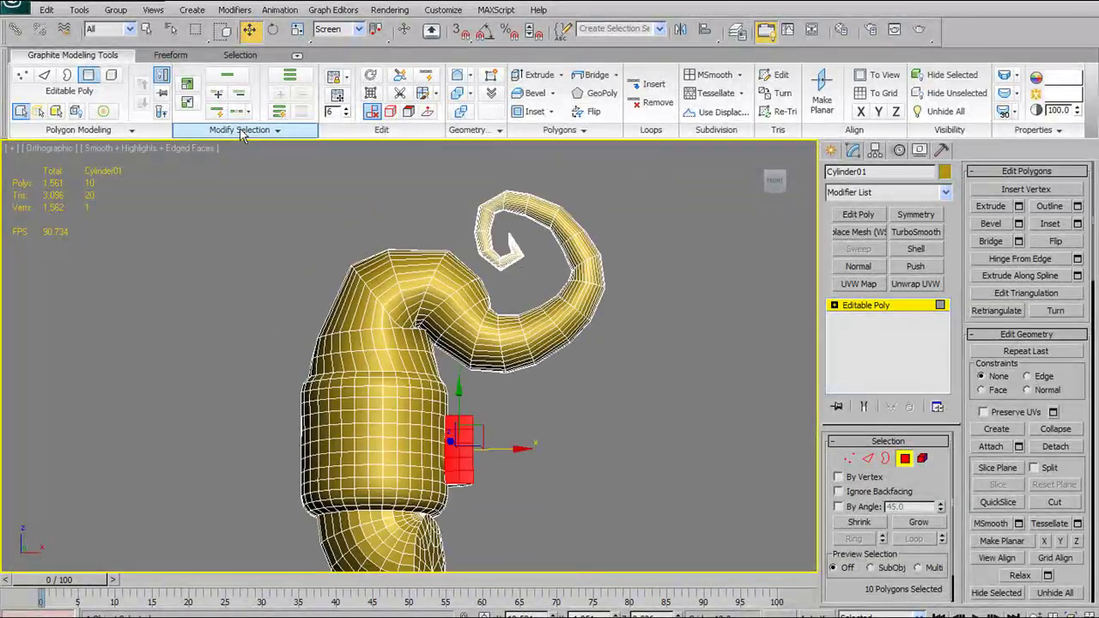
pyautogui.click(170, 55)
pyautogui.keyDown('alt'); pyautogui.moveTo(440, 258); pyautogui.dragTo(497, 273, button='middle'); pyautogui.keyUp('alt')
pyautogui.scroll(3, 481, 269)
pyautogui.scroll(-3, 485, 269)
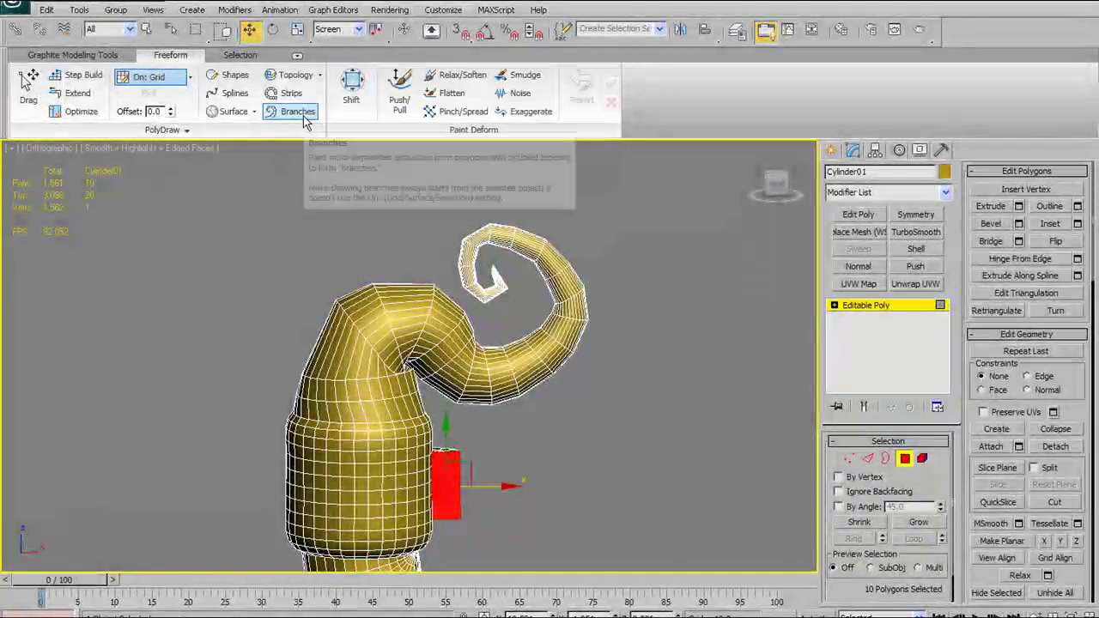
pyautogui.click(399, 88)
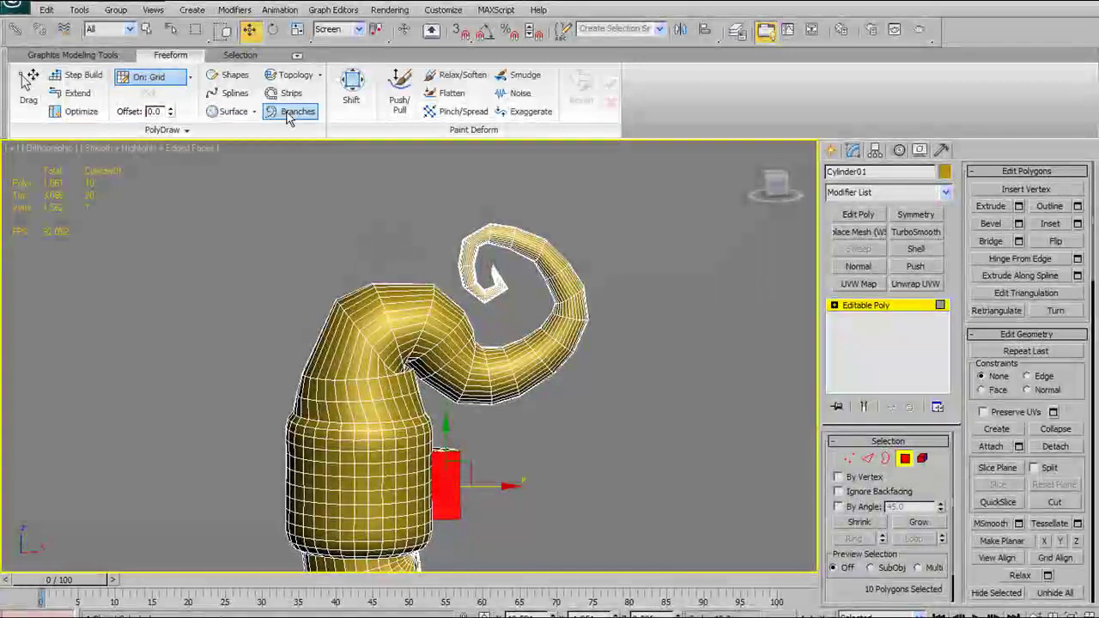
# Step: Paint a long spiral branch outward from a side-wall polygon on the side opposite the hinged block
pyautogui.keyDown('alt'); pyautogui.moveTo(576, 396); pyautogui.dragTo(475, 421, button='middle'); pyautogui.keyUp('alt')
pyautogui.press('f')
pyautogui.scroll(10, 481, 422)
pyautogui.moveTo(400, 336); pyautogui.dragTo(466, 397, button='middle')
pyautogui.scroll(5, 462, 378)
pyautogui.scroll(-5, 455, 359)
pyautogui.moveTo(421, 361); pyautogui.dragTo(407, 427, button='middle')
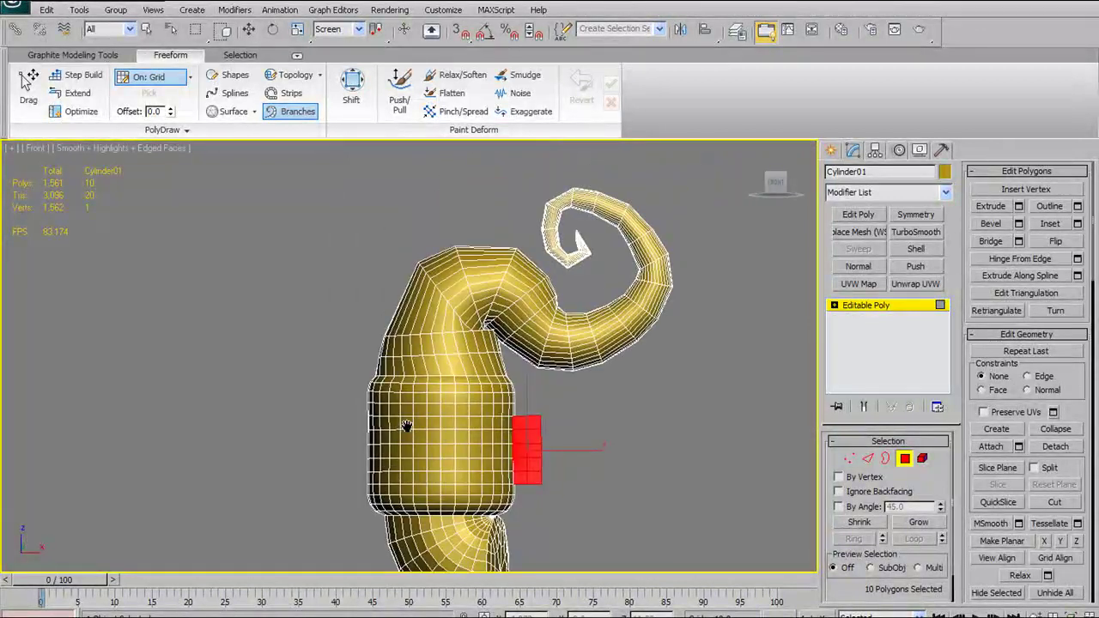
pyautogui.click(368, 420)
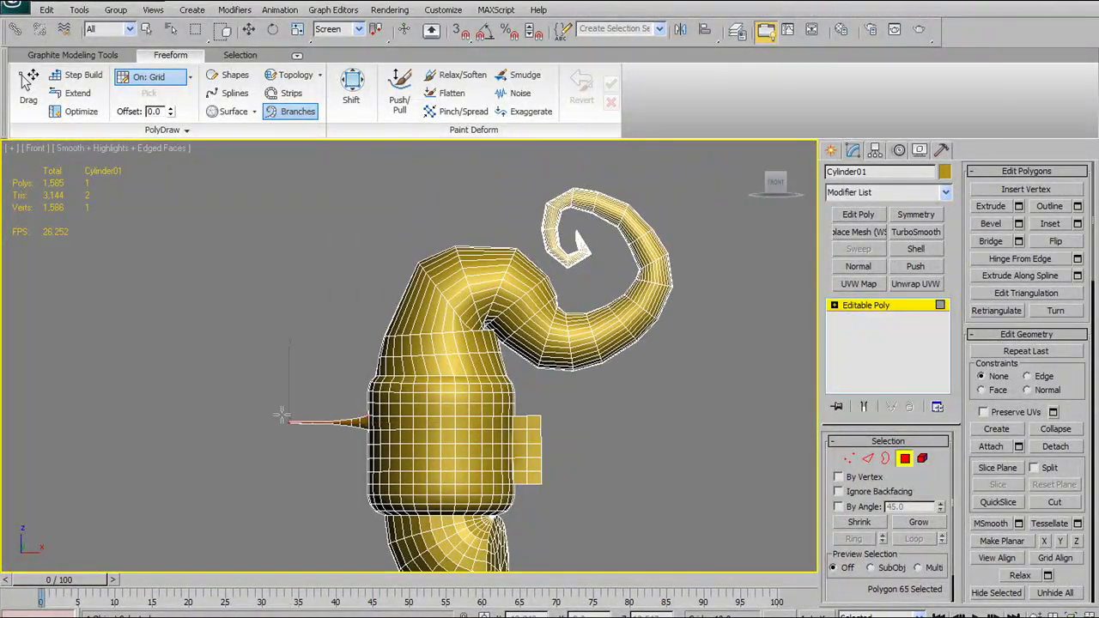
pyautogui.moveTo(234, 323); pyautogui.dragTo(329, 325)
pyautogui.keyDown('alt'); pyautogui.moveTo(416, 362); pyautogui.dragTo(401, 474, button='middle'); pyautogui.keyUp('alt')
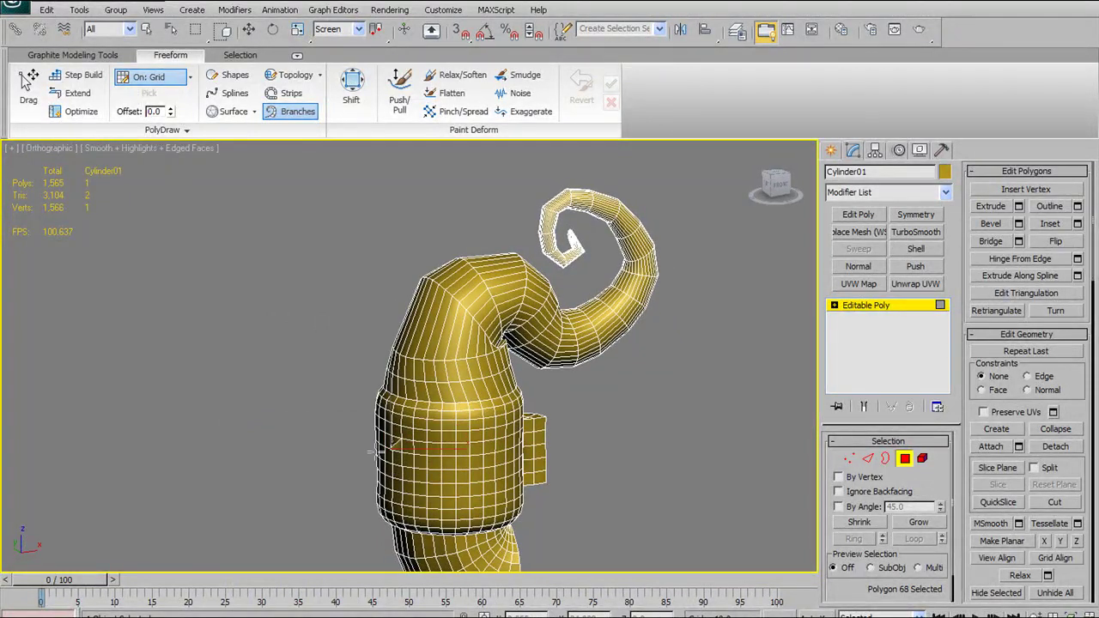
pyautogui.moveTo(244, 359)
pyautogui.mouseDown()
pyautogui.moveTo(323, 381)
pyautogui.moveTo(300, 359)
pyautogui.mouseUp()
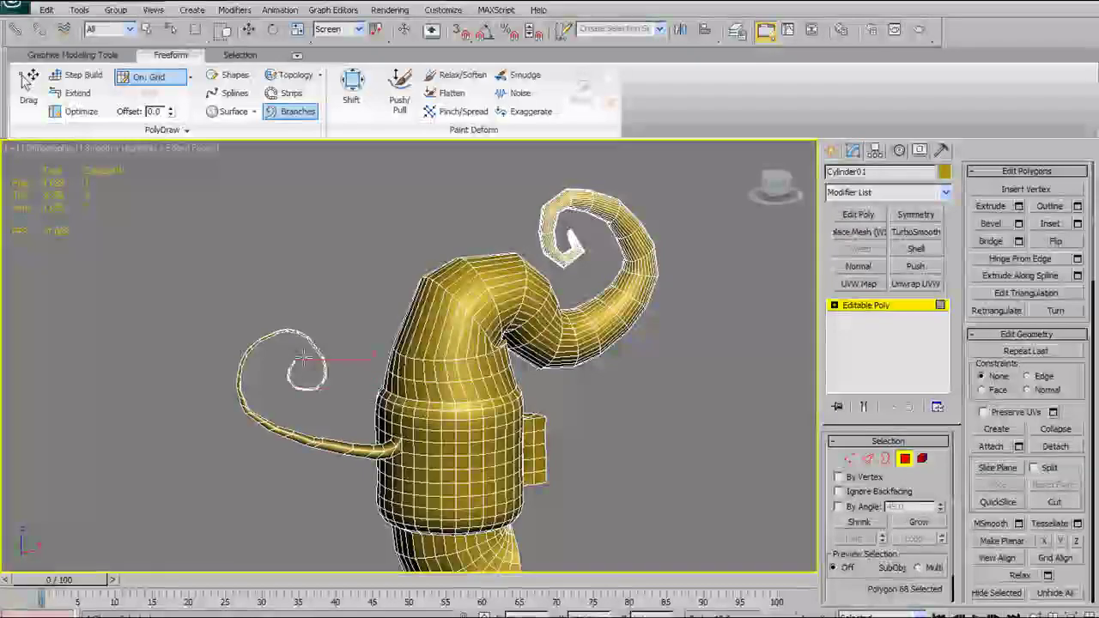
# Step: Try painting more branches from side-wall polygons near the spiral branch, working from rotated views
pyautogui.keyDown('alt'); pyautogui.moveTo(527, 404); pyautogui.dragTo(603, 417, button='middle'); pyautogui.keyUp('alt')
pyautogui.keyDown('alt'); pyautogui.moveTo(558, 446); pyautogui.dragTo(547, 439, button='middle'); pyautogui.keyUp('alt')
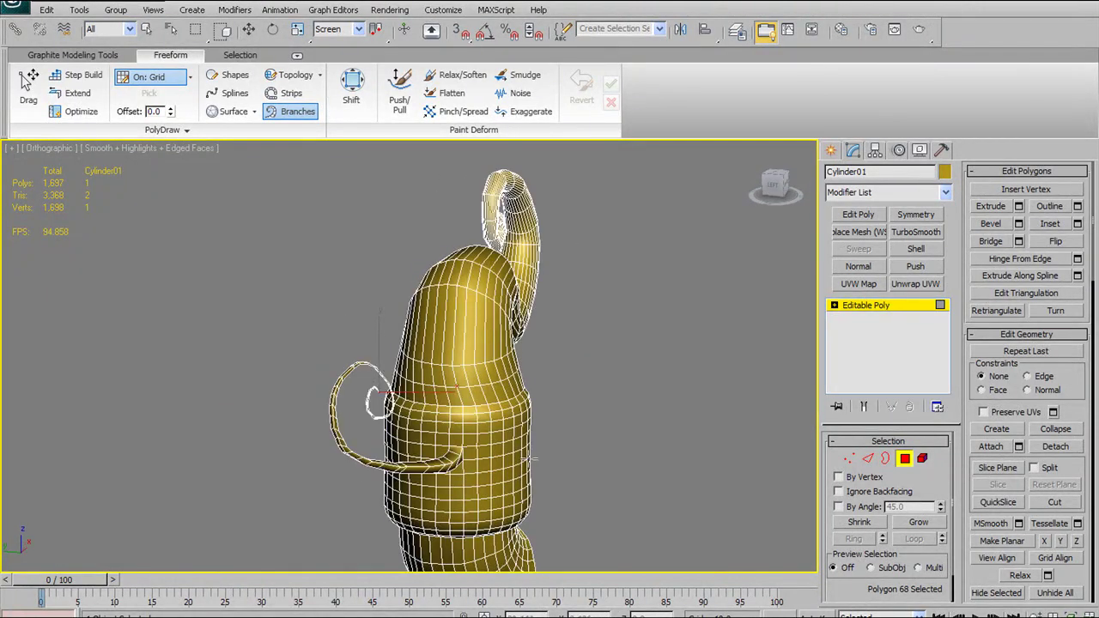
pyautogui.moveTo(525, 464)
pyautogui.mouseDown()
pyautogui.moveTo(653, 456)
pyautogui.moveTo(736, 392)
pyautogui.mouseUp()
pyautogui.rightClick(608, 410)
pyautogui.keyDown('alt'); pyautogui.moveTo(608, 410); pyautogui.dragTo(408, 427, button='middle'); pyautogui.keyUp('alt')
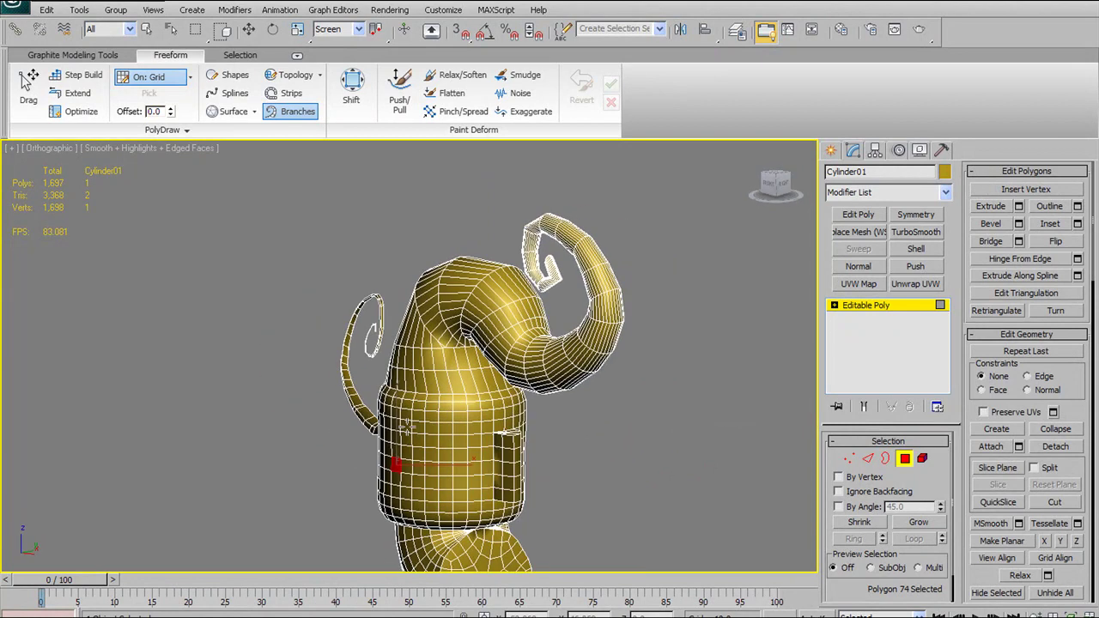
pyautogui.moveTo(204, 439)
pyautogui.mouseDown()
pyautogui.moveTo(216, 382)
pyautogui.moveTo(247, 410)
pyautogui.mouseUp()
# Step: Try painting branches from other polygons across the cylinder's side wall, undoing each one
pyautogui.keyDown('alt'); pyautogui.moveTo(317, 396); pyautogui.dragTo(420, 400, button='middle'); pyautogui.keyUp('alt')
pyautogui.keyDown('alt'); pyautogui.moveTo(416, 443); pyautogui.dragTo(409, 416, button='middle'); pyautogui.keyUp('alt')
pyautogui.moveTo(591, 450)
pyautogui.mouseDown()
pyautogui.moveTo(638, 419)
pyautogui.moveTo(524, 301)
pyautogui.moveTo(563, 361)
pyautogui.moveTo(528, 353)
pyautogui.mouseUp()
pyautogui.moveTo(528, 352)
pyautogui.keyDown('alt'); pyautogui.mouseDown(button='middle')
pyautogui.moveTo(447, 369)
pyautogui.moveTo(564, 395)
pyautogui.moveTo(417, 380)
pyautogui.mouseUp(button='middle'); pyautogui.keyUp('alt')
pyautogui.hotkey('ctrl', 'z')
pyautogui.moveTo(469, 391); pyautogui.dragTo(524, 286)
pyautogui.hotkey('ctrl', 'z')
# Step: Paint four smaller curling branches growing off both sides of the spiral branch
pyautogui.moveTo(479, 392)
pyautogui.keyDown('alt'); pyautogui.mouseDown(button='middle')
pyautogui.moveTo(458, 381)
pyautogui.moveTo(363, 381)
pyautogui.moveTo(348, 367)
pyautogui.mouseUp(button='middle'); pyautogui.keyUp('alt')
pyautogui.scroll(3, 459, 380)
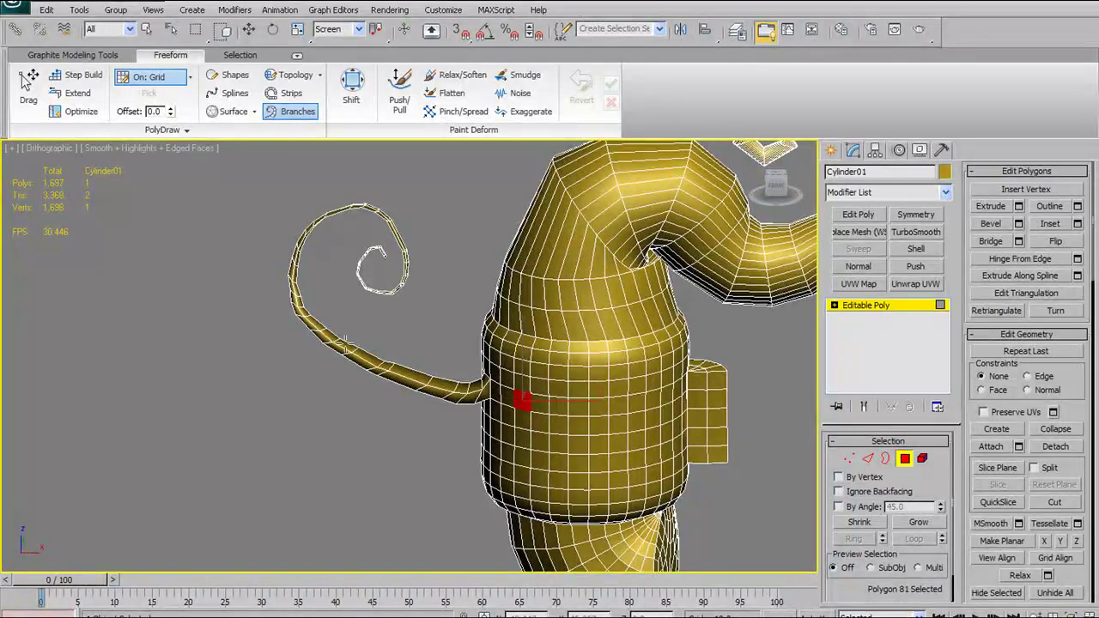
pyautogui.moveTo(344, 262)
pyautogui.mouseDown()
pyautogui.moveTo(417, 210)
pyautogui.moveTo(466, 244)
pyautogui.mouseUp()
pyautogui.hotkey('ctrl', 'z')
pyautogui.moveTo(324, 368)
pyautogui.mouseDown()
pyautogui.moveTo(209, 421)
pyautogui.moveTo(283, 307)
pyautogui.mouseUp()
pyautogui.moveTo(368, 385)
pyautogui.keyDown('alt'); pyautogui.mouseDown(button='middle')
pyautogui.moveTo(550, 374)
pyautogui.moveTo(378, 392)
pyautogui.moveTo(422, 307)
pyautogui.moveTo(393, 364)
pyautogui.moveTo(376, 366)
pyautogui.mouseUp(button='middle'); pyautogui.keyUp('alt')
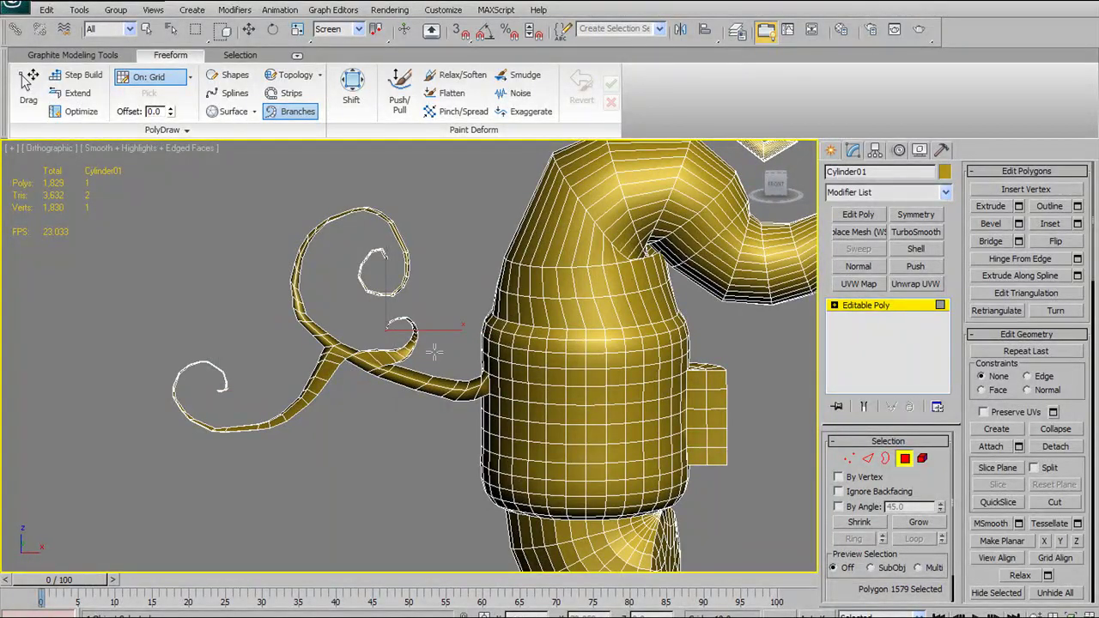
pyautogui.moveTo(239, 231); pyautogui.dragTo(279, 195)
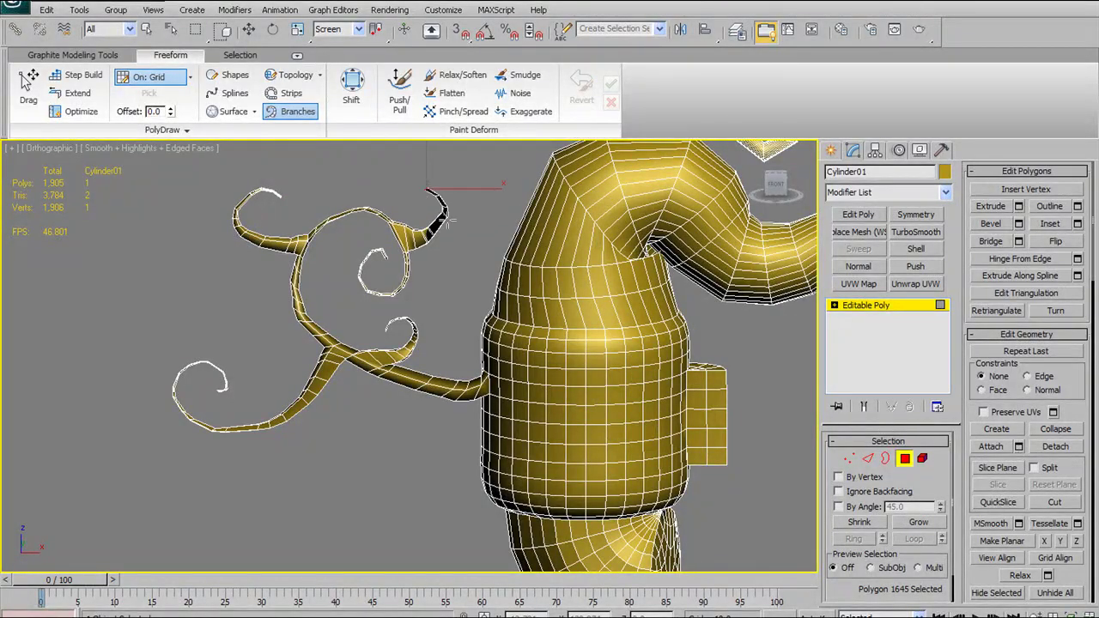
# Step: Activate the Shift deform brush and adjust it to a Full Strength of 20 and a Falloff of 293
pyautogui.scroll(-5, 443, 217)
pyautogui.scroll(2, 516, 375)
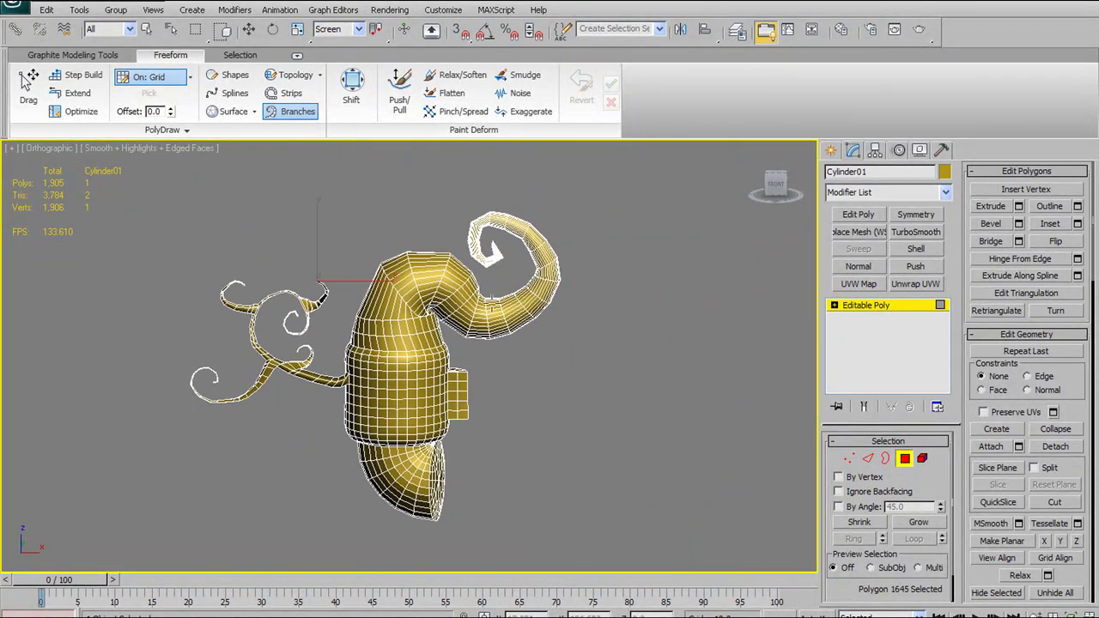
pyautogui.scroll(4, 413, 248)
pyautogui.scroll(-2, 413, 247)
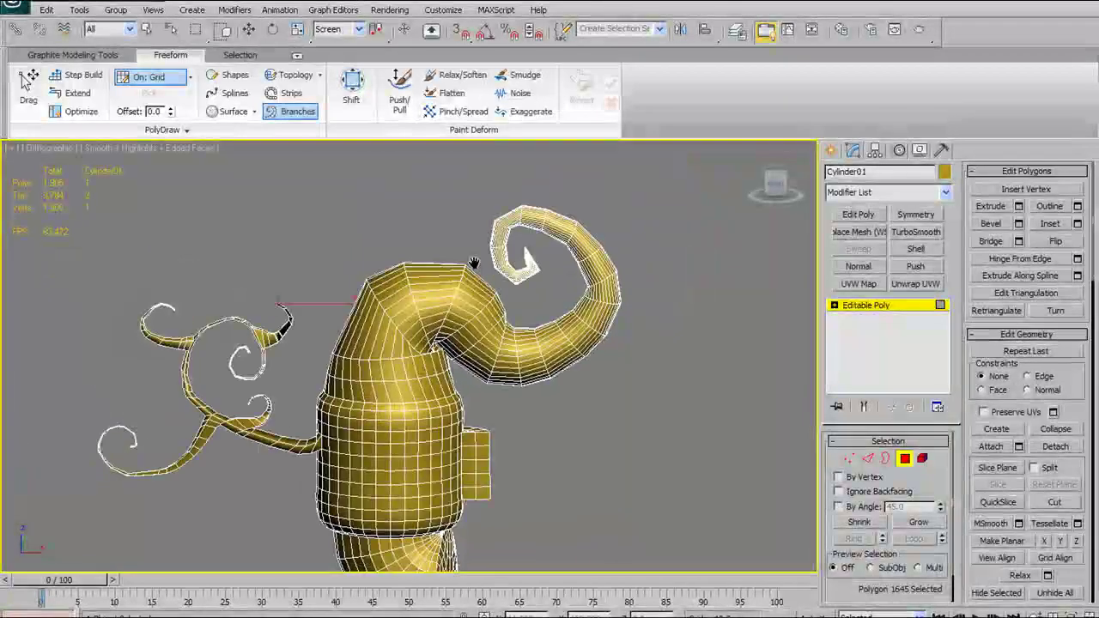
pyautogui.click(353, 97)
pyautogui.moveTo(367, 438); pyautogui.dragTo(339, 381, button='middle')
pyautogui.moveTo(413, 357); pyautogui.dragTo(441, 317, button='middle')
pyautogui.scroll(2, 439, 316)
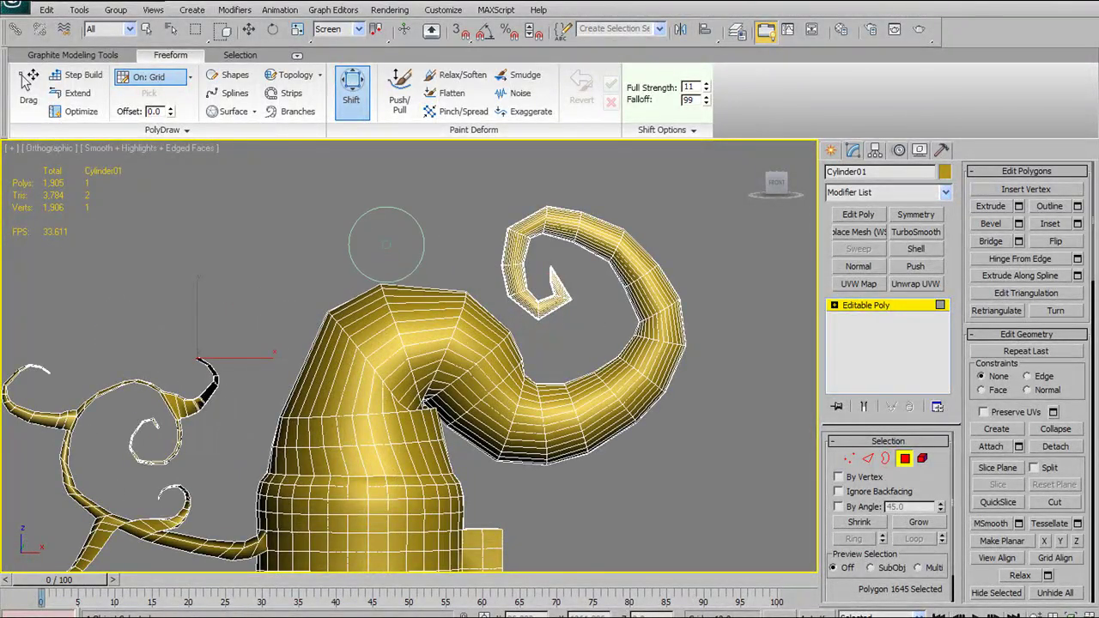
pyautogui.keyDown('ctrl'); pyautogui.moveTo(377, 242); pyautogui.dragTo(374, 248); pyautogui.keyUp('ctrl')
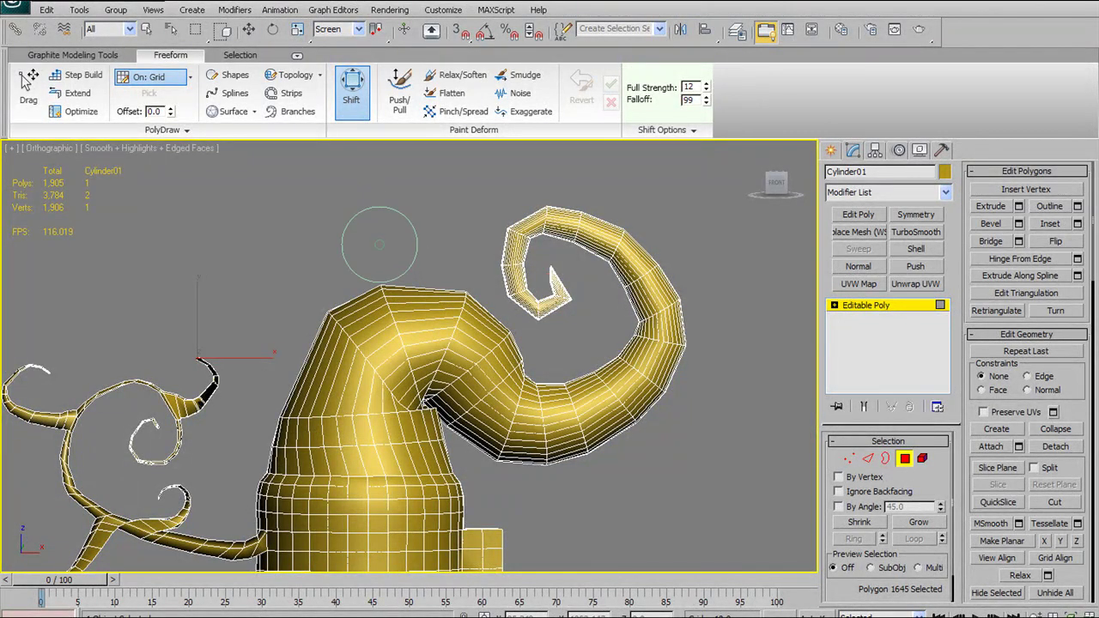
pyautogui.keyDown('ctrl'); pyautogui.keyDown('shift'); pyautogui.moveTo(377, 244); pyautogui.dragTo(377, 244); pyautogui.keyUp('shift'); pyautogui.keyUp('ctrl')
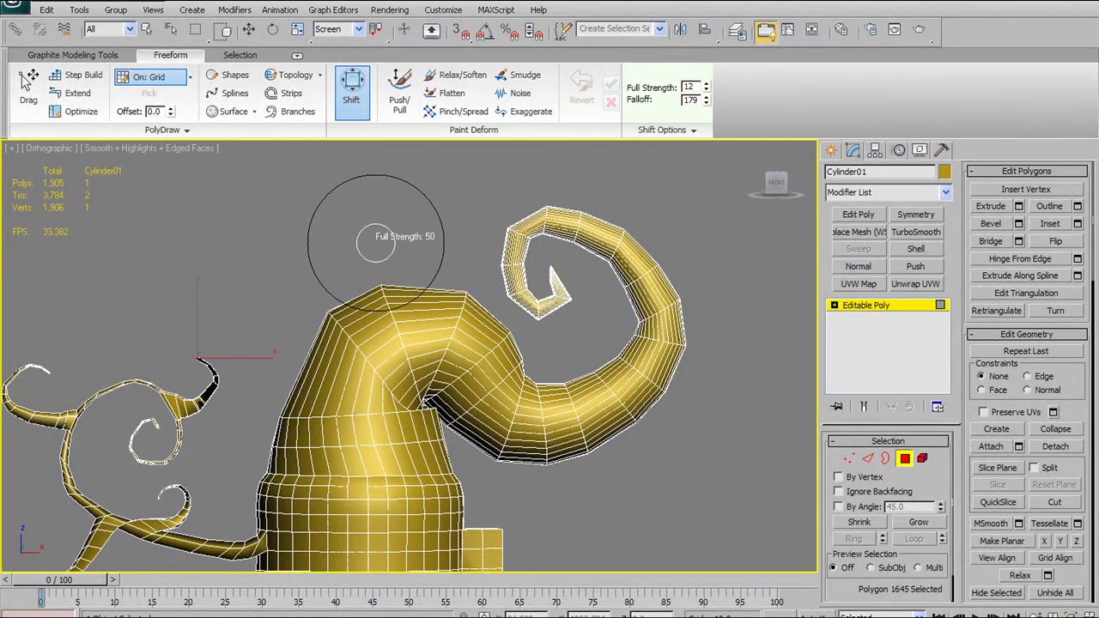
pyautogui.keyDown('ctrl'); pyautogui.keyDown('shift'); pyautogui.moveTo(375, 243); pyautogui.dragTo(378, 241); pyautogui.keyUp('shift'); pyautogui.keyUp('ctrl')
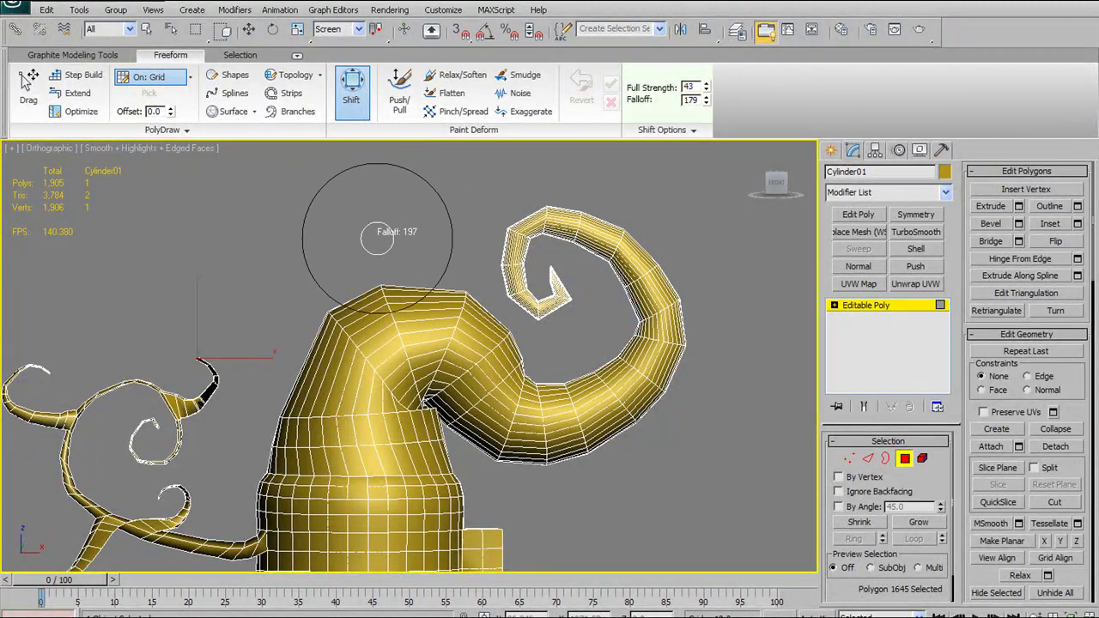
pyautogui.keyDown('ctrl'); pyautogui.keyDown('shift'); pyautogui.moveTo(381, 244); pyautogui.dragTo(382, 240); pyautogui.keyUp('shift'); pyautogui.keyUp('ctrl')
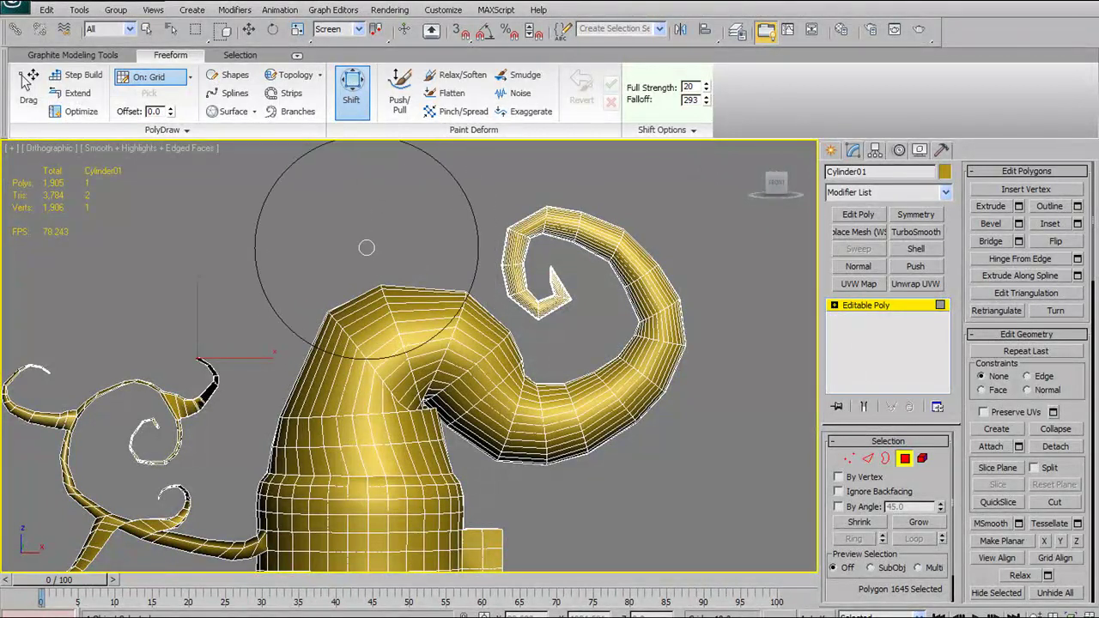
# Step: Shift the top of the bent tube upward with the brush at Falloff 193 and reshape the large spiral tube
pyautogui.moveTo(390, 283)
pyautogui.mouseDown()
pyautogui.moveTo(381, 257)
pyautogui.moveTo(384, 265)
pyautogui.mouseUp()
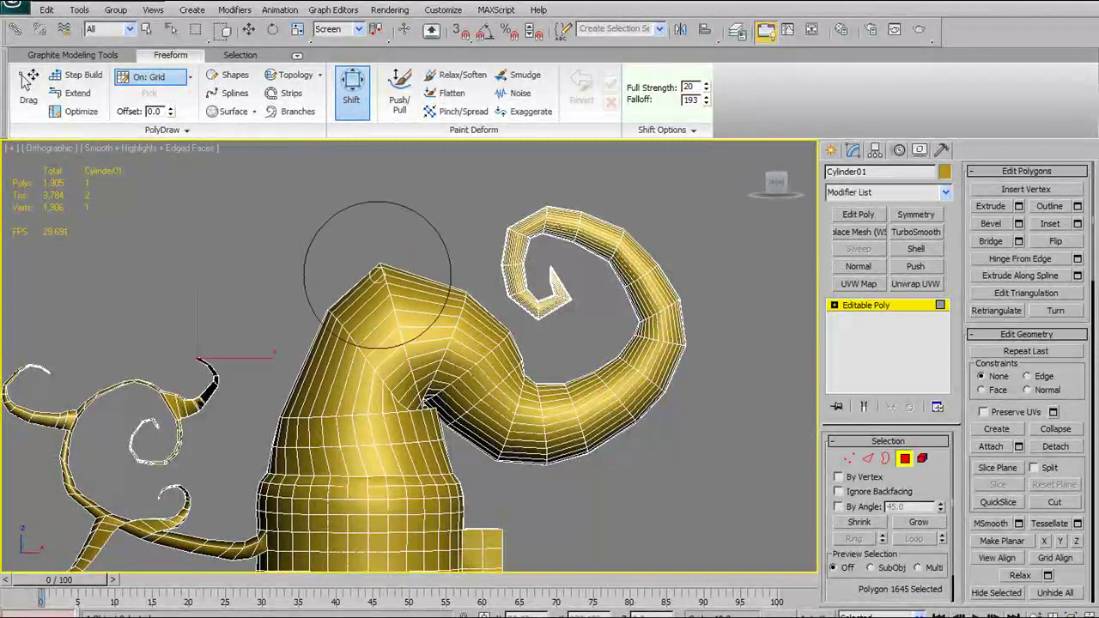
pyautogui.keyDown('alt'); pyautogui.moveTo(327, 206); pyautogui.dragTo(453, 351, button='middle'); pyautogui.keyUp('alt')
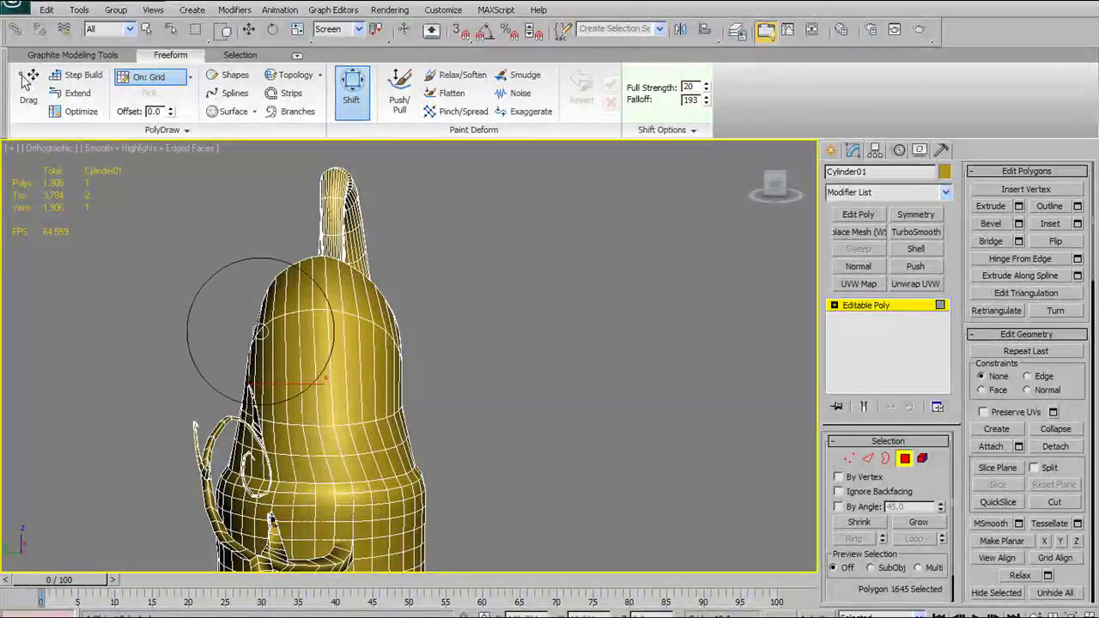
pyautogui.keyDown('alt'); pyautogui.moveTo(367, 264); pyautogui.dragTo(447, 275, button='middle'); pyautogui.keyUp('alt')
pyautogui.moveTo(502, 337)
pyautogui.keyDown('alt'); pyautogui.mouseDown(button='middle')
pyautogui.moveTo(513, 402)
pyautogui.moveTo(455, 336)
pyautogui.mouseUp(button='middle'); pyautogui.keyUp('alt')
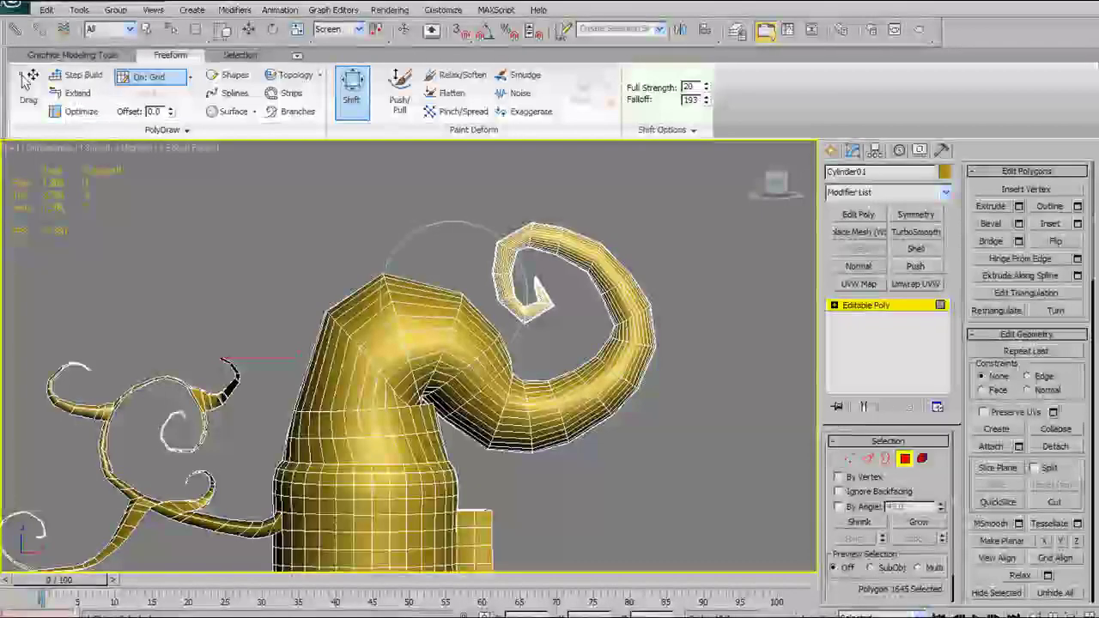
pyautogui.moveTo(567, 216)
pyautogui.mouseDown()
pyautogui.moveTo(640, 266)
pyautogui.moveTo(638, 298)
pyautogui.moveTo(651, 318)
pyautogui.moveTo(640, 284)
pyautogui.moveTo(608, 368)
pyautogui.moveTo(525, 450)
pyautogui.moveTo(587, 445)
pyautogui.moveTo(611, 430)
pyautogui.mouseUp()
pyautogui.moveTo(702, 324)
pyautogui.keyDown('alt'); pyautogui.mouseDown(button='middle')
pyautogui.moveTo(662, 361)
pyautogui.moveTo(679, 343)
pyautogui.moveTo(474, 393)
pyautogui.mouseUp(button='middle'); pyautogui.keyUp('alt')
pyautogui.moveTo(486, 397); pyautogui.dragTo(486, 369)
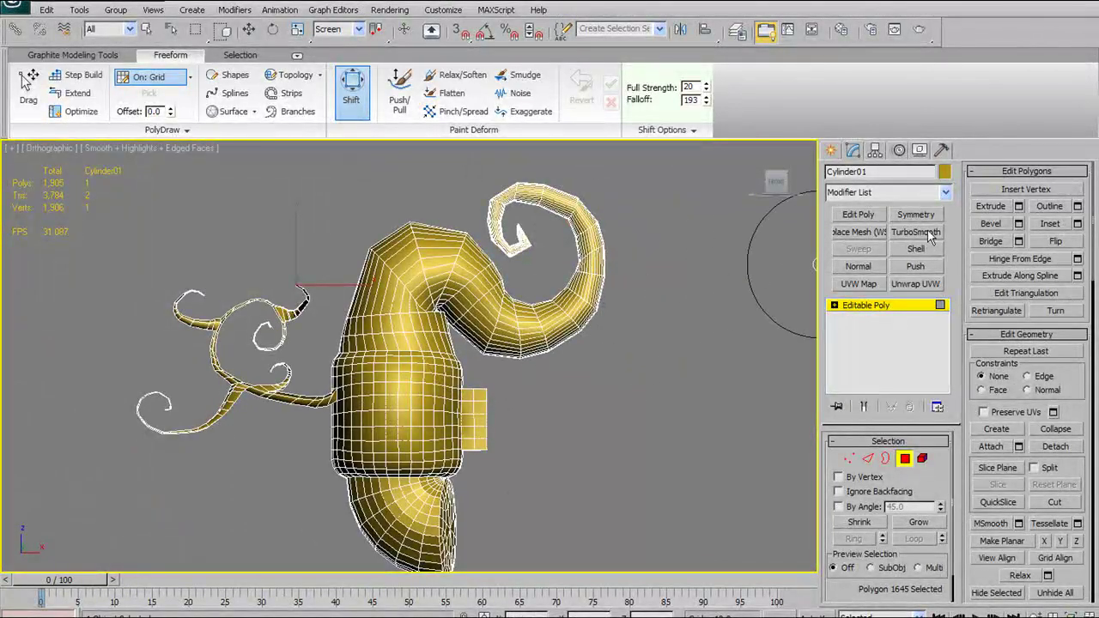
# Step: Apply a TurboSmooth modifier to the cylinder and convert the smoothed object to Editable Poly
pyautogui.click(916, 232)
pyautogui.press('w')
pyautogui.moveTo(519, 259); pyautogui.dragTo(523, 294, button='middle')
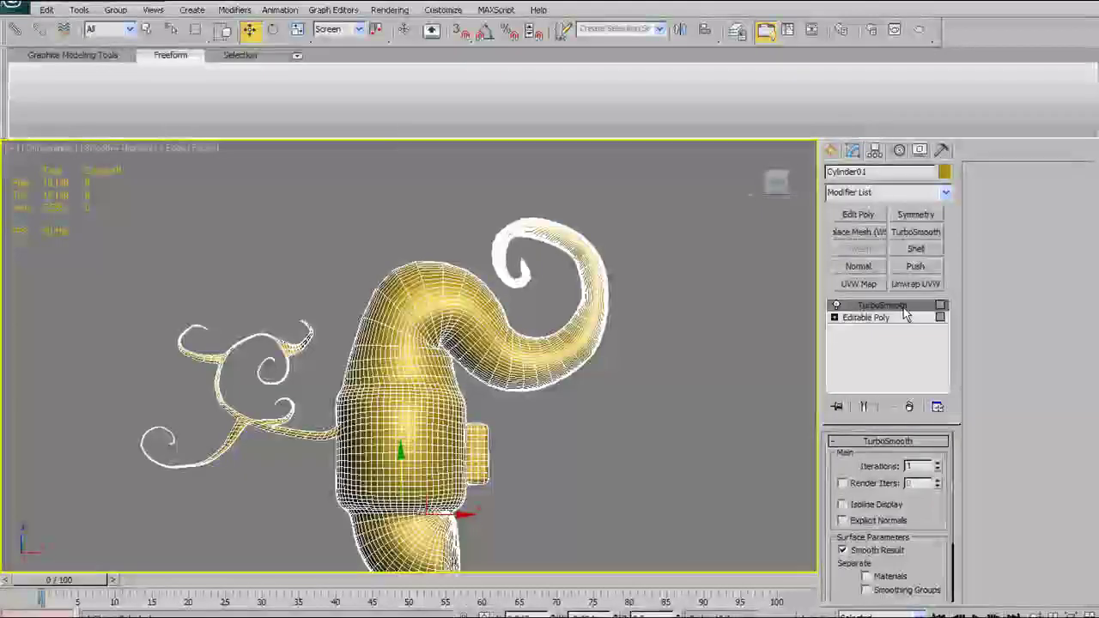
pyautogui.rightClick(903, 307)
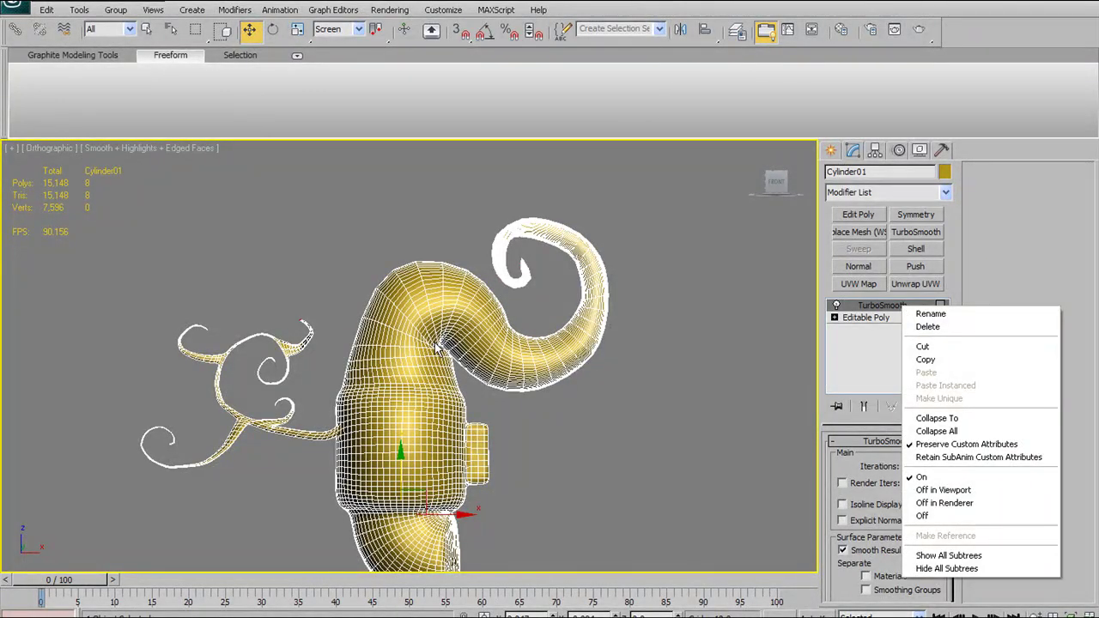
pyautogui.click(464, 319)
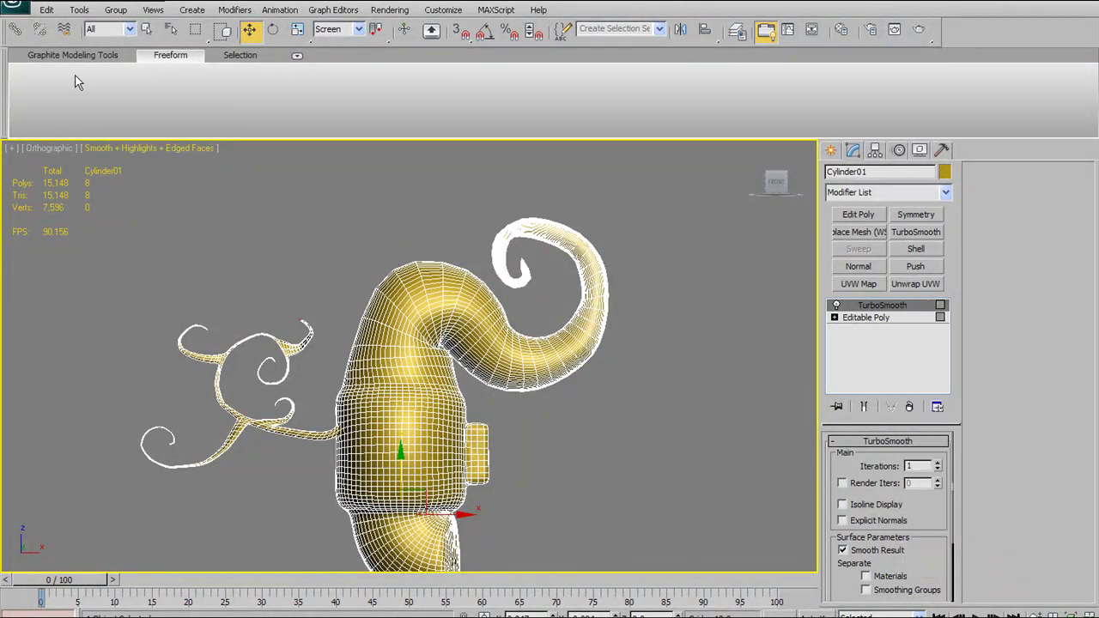
pyautogui.moveTo(582, 345); pyautogui.dragTo(599, 319, button='middle')
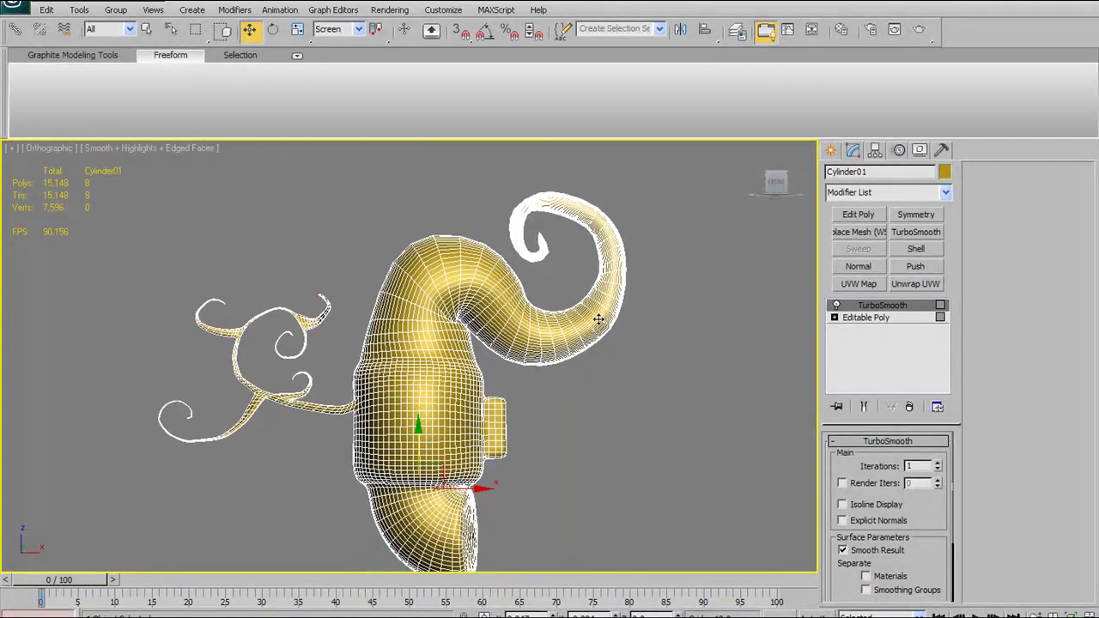
pyautogui.rightClick(432, 284)
pyautogui.moveTo(489, 421)
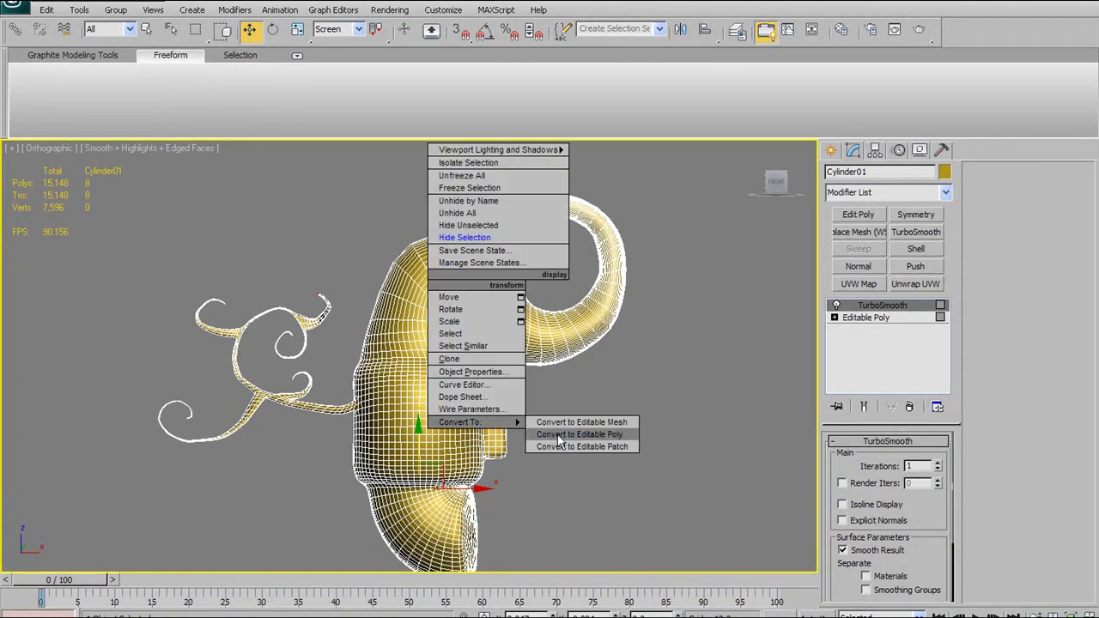
pyautogui.click(593, 438)
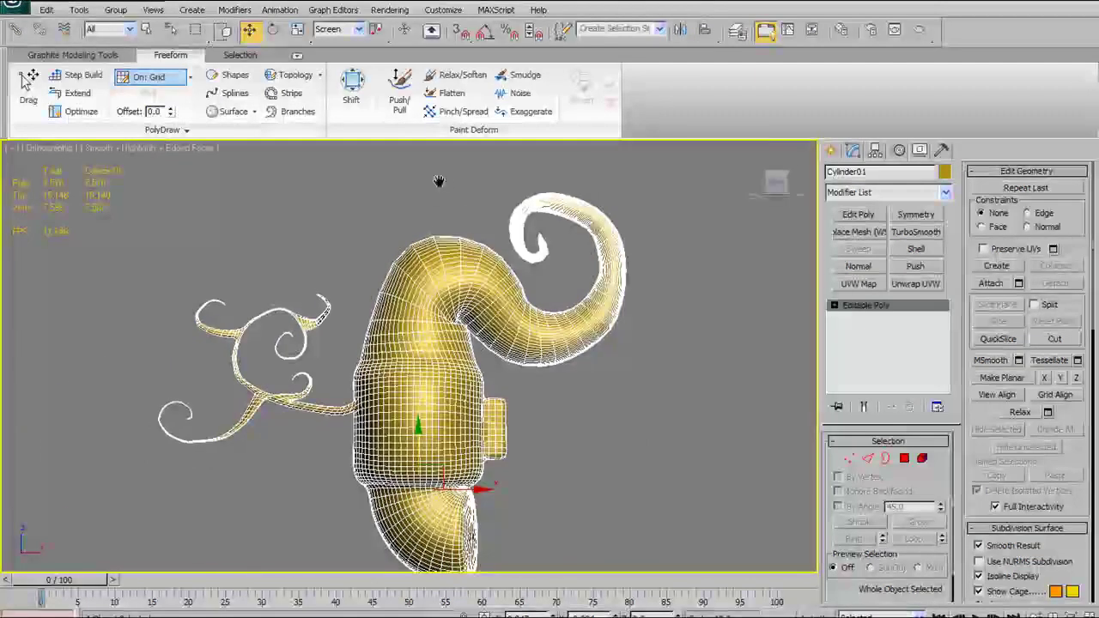
# Step: Pull the surface of the upper bend outward using the Push/Pull brush at Size 20 and Strength 1
pyautogui.scroll(3, 535, 299)
pyautogui.scroll(-1, 535, 299)
pyautogui.keyDown('alt'); pyautogui.moveTo(535, 299); pyautogui.dragTo(567, 292, button='middle'); pyautogui.keyUp('alt')
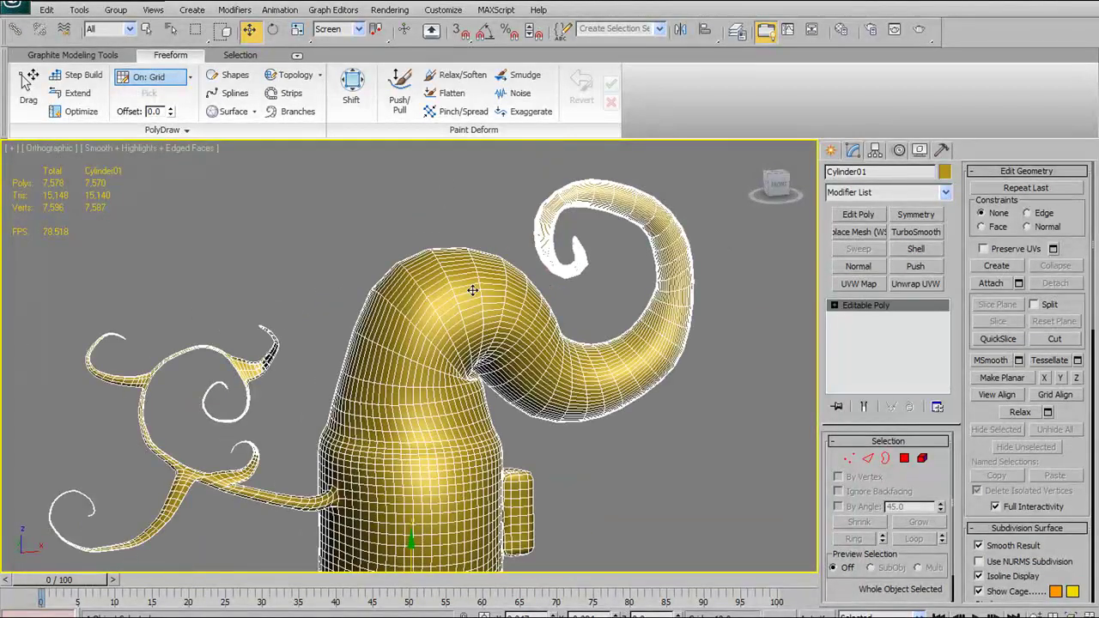
pyautogui.click(413, 90)
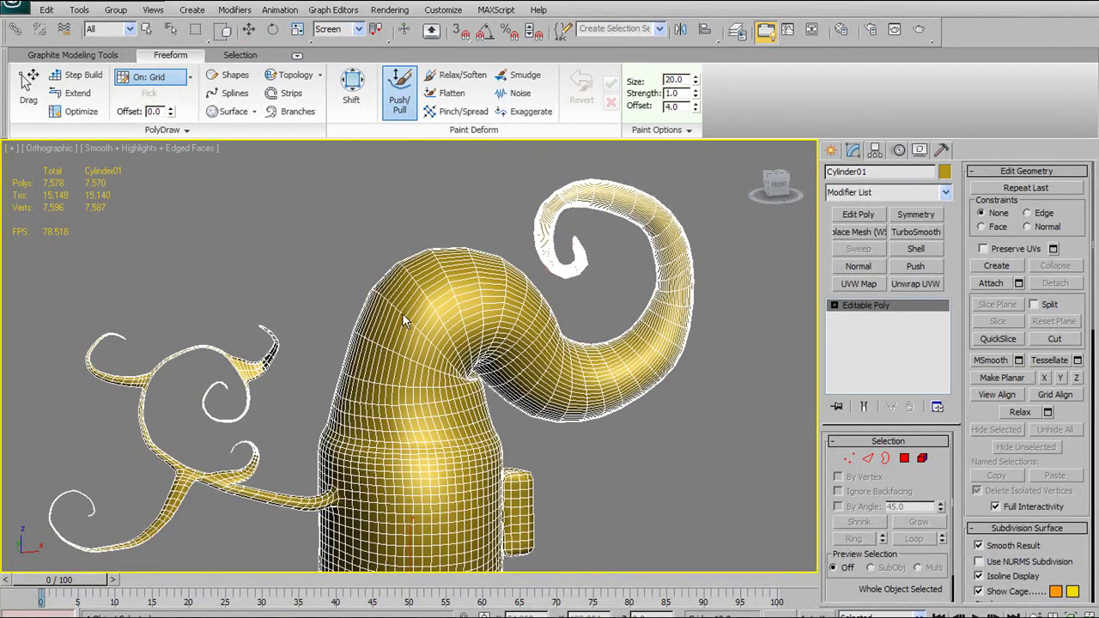
pyautogui.moveTo(412, 292); pyautogui.dragTo(427, 305)
pyautogui.moveTo(426, 299)
pyautogui.keyDown('alt'); pyautogui.mouseDown(button='middle')
pyautogui.moveTo(392, 419)
pyautogui.moveTo(435, 429)
pyautogui.mouseUp(button='middle'); pyautogui.keyUp('alt')
# Step: Sculpt the cylinder's side wall below the bend with Push/Pull strokes at the same brush settings
pyautogui.scroll(-4, 435, 435)
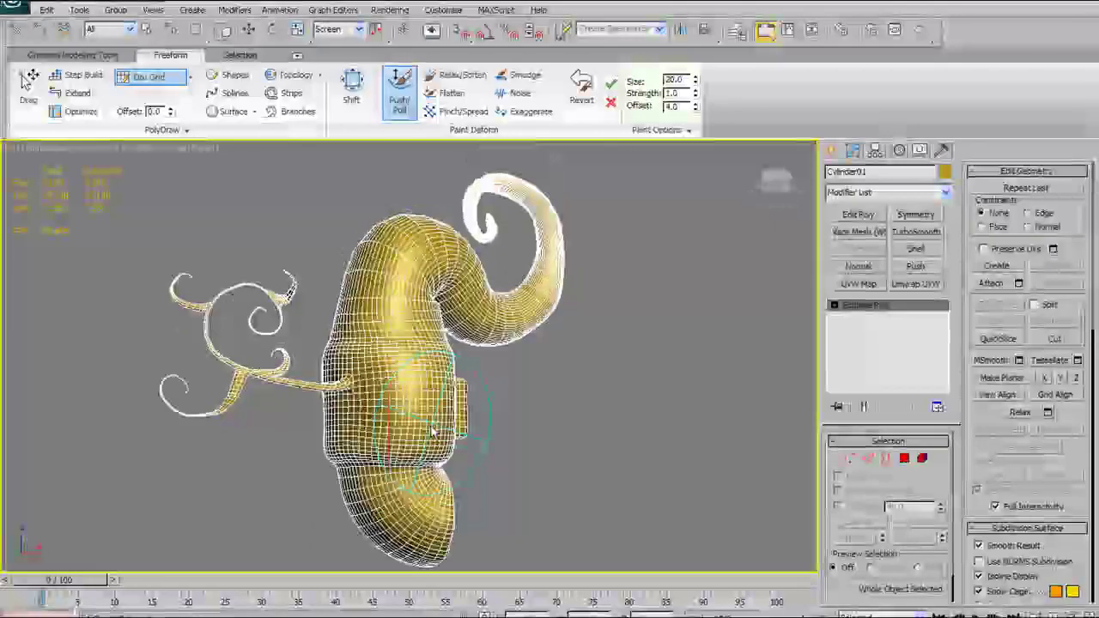
pyautogui.scroll(4, 431, 426)
pyautogui.moveTo(421, 386); pyautogui.dragTo(416, 390)
pyautogui.keyDown('alt'); pyautogui.moveTo(415, 391); pyautogui.dragTo(494, 405, button='middle'); pyautogui.keyUp('alt')
pyautogui.moveTo(438, 391)
pyautogui.mouseDown()
pyautogui.moveTo(444, 383)
pyautogui.moveTo(437, 409)
pyautogui.mouseUp()
pyautogui.moveTo(437, 408)
pyautogui.keyDown('alt'); pyautogui.mouseDown(button='middle')
pyautogui.moveTo(500, 406)
pyautogui.moveTo(440, 414)
pyautogui.mouseUp(button='middle'); pyautogui.keyUp('alt')
pyautogui.moveTo(440, 414); pyautogui.dragTo(449, 402)
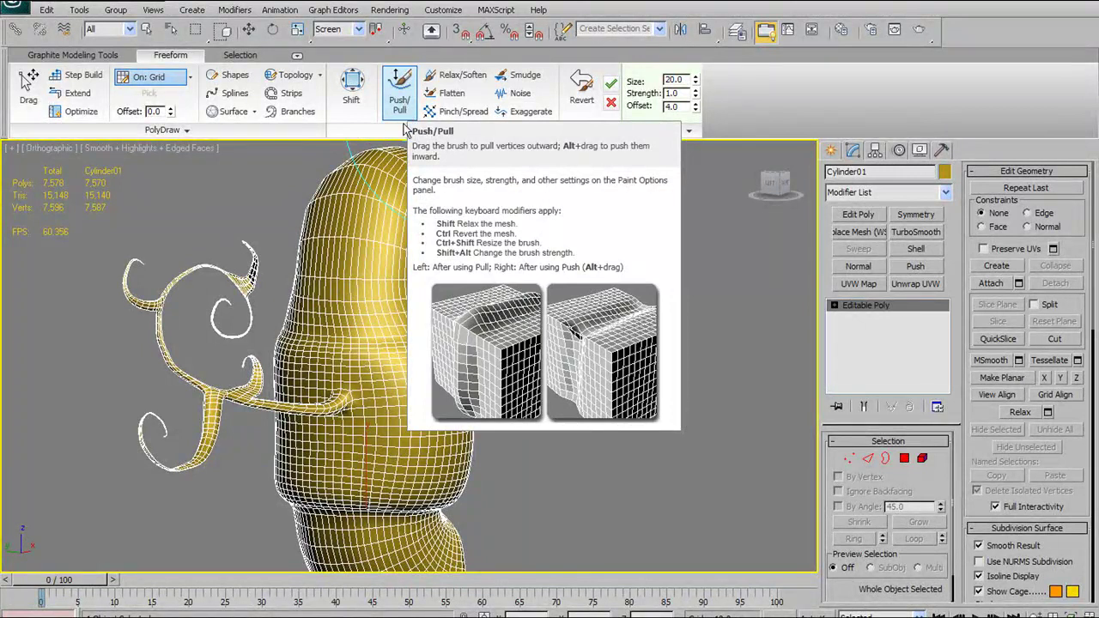
# Step: Set the Push/Pull brush to Size 10.4 and Strength 0.474
pyautogui.moveTo(423, 413)
pyautogui.keyDown('ctrl'); pyautogui.keyDown('shift'); pyautogui.mouseDown()
pyautogui.moveTo(502, 295)
pyautogui.moveTo(480, 316)
pyautogui.moveTo(468, 357)
pyautogui.moveTo(401, 383)
pyautogui.moveTo(419, 429)
pyautogui.moveTo(250, 547)
pyautogui.mouseUp(); pyautogui.keyUp('shift'); pyautogui.keyUp('ctrl')
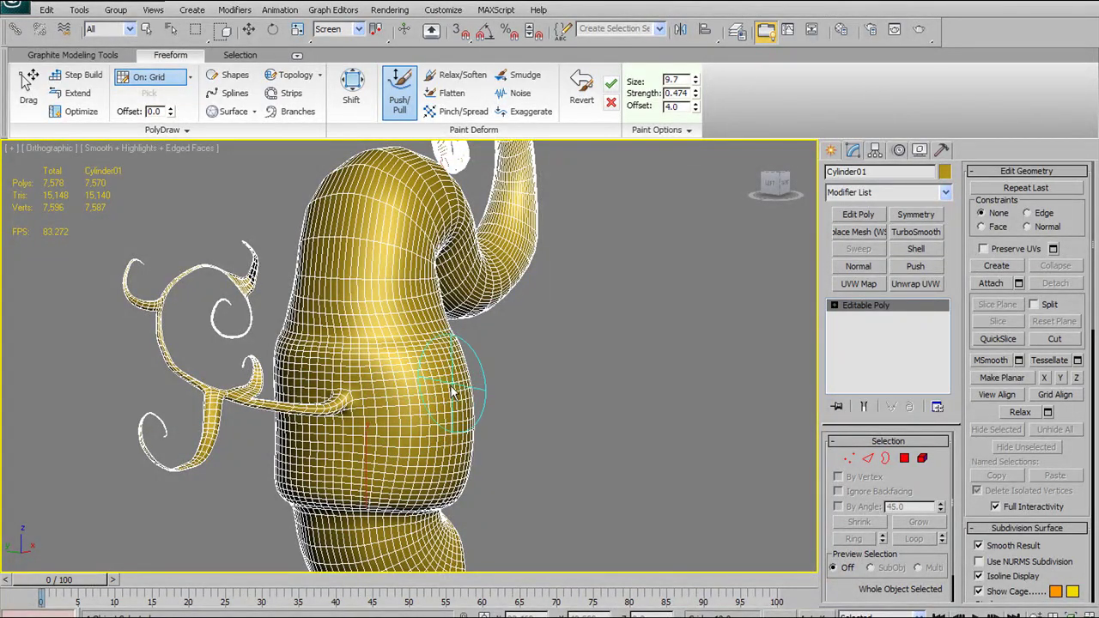
pyautogui.moveTo(446, 395)
pyautogui.keyDown('ctrl'); pyautogui.keyDown('shift'); pyautogui.mouseDown()
pyautogui.moveTo(436, 403)
pyautogui.moveTo(443, 389)
pyautogui.mouseUp(); pyautogui.keyUp('shift'); pyautogui.keyUp('ctrl')
pyautogui.moveTo(442, 389)
pyautogui.keyDown('alt'); pyautogui.mouseDown(button='middle')
pyautogui.moveTo(511, 386)
pyautogui.moveTo(450, 398)
pyautogui.mouseUp(button='middle'); pyautogui.keyUp('alt')
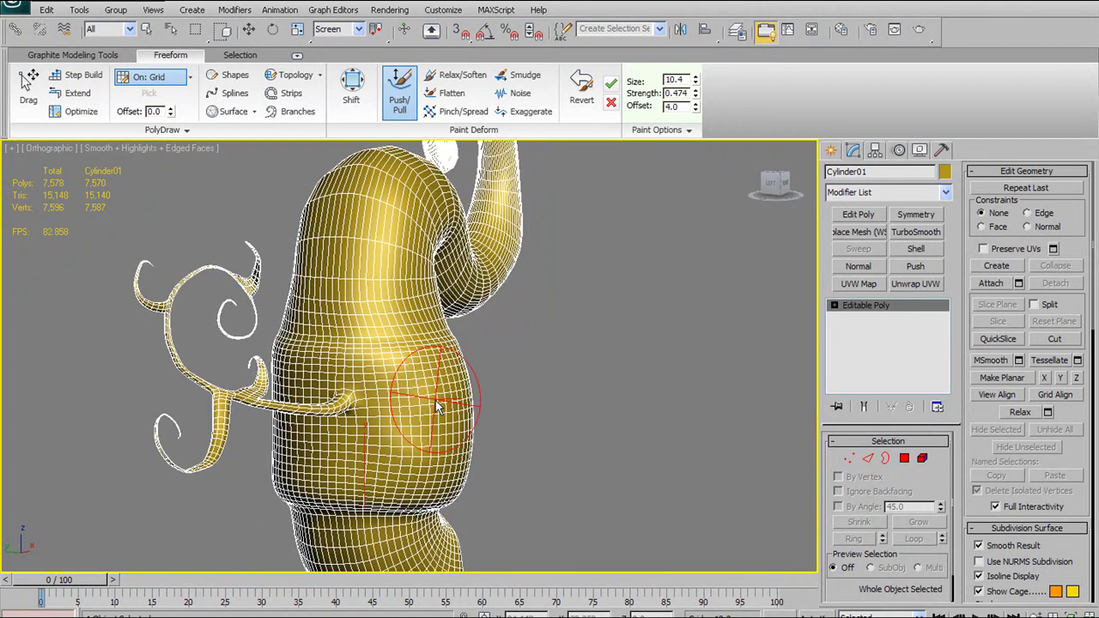
# Step: Try pulling a rounded bump out of the side wall and flattening it again with the smaller Push/Pull brush
pyautogui.moveTo(438, 408)
pyautogui.mouseDown()
pyautogui.moveTo(429, 395)
pyautogui.moveTo(438, 402)
pyautogui.mouseUp()
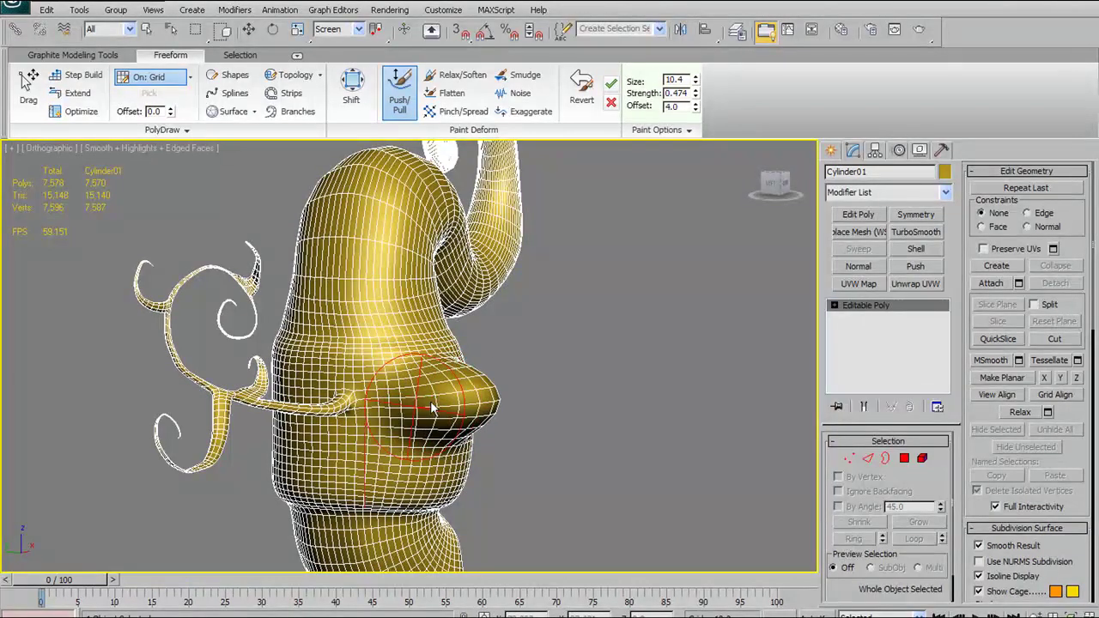
pyautogui.keyDown('alt'); pyautogui.moveTo(438, 402); pyautogui.dragTo(466, 393, button='middle'); pyautogui.keyUp('alt')
pyautogui.moveTo(466, 392)
pyautogui.mouseDown()
pyautogui.moveTo(455, 388)
pyautogui.moveTo(469, 384)
pyautogui.moveTo(459, 384)
pyautogui.moveTo(470, 395)
pyautogui.mouseUp()
pyautogui.keyDown('alt'); pyautogui.moveTo(470, 396); pyautogui.dragTo(432, 433, button='middle'); pyautogui.keyUp('alt')
pyautogui.moveTo(431, 432)
pyautogui.mouseDown()
pyautogui.moveTo(391, 427)
pyautogui.moveTo(411, 452)
pyautogui.mouseUp()
pyautogui.keyDown('alt'); pyautogui.moveTo(413, 410); pyautogui.dragTo(467, 405, button='middle'); pyautogui.keyUp('alt')
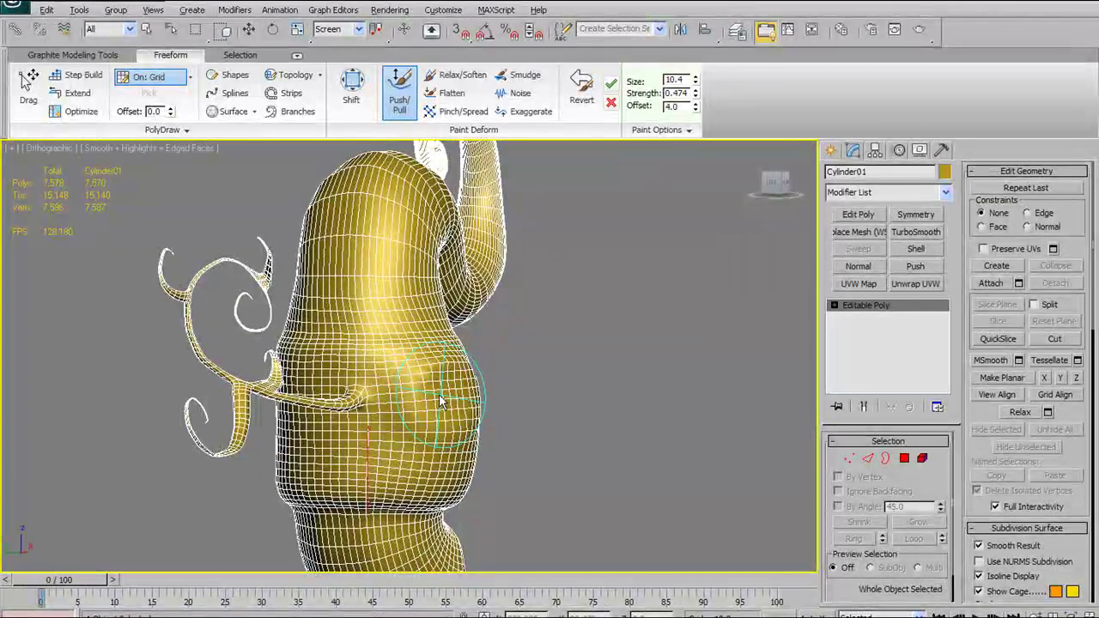